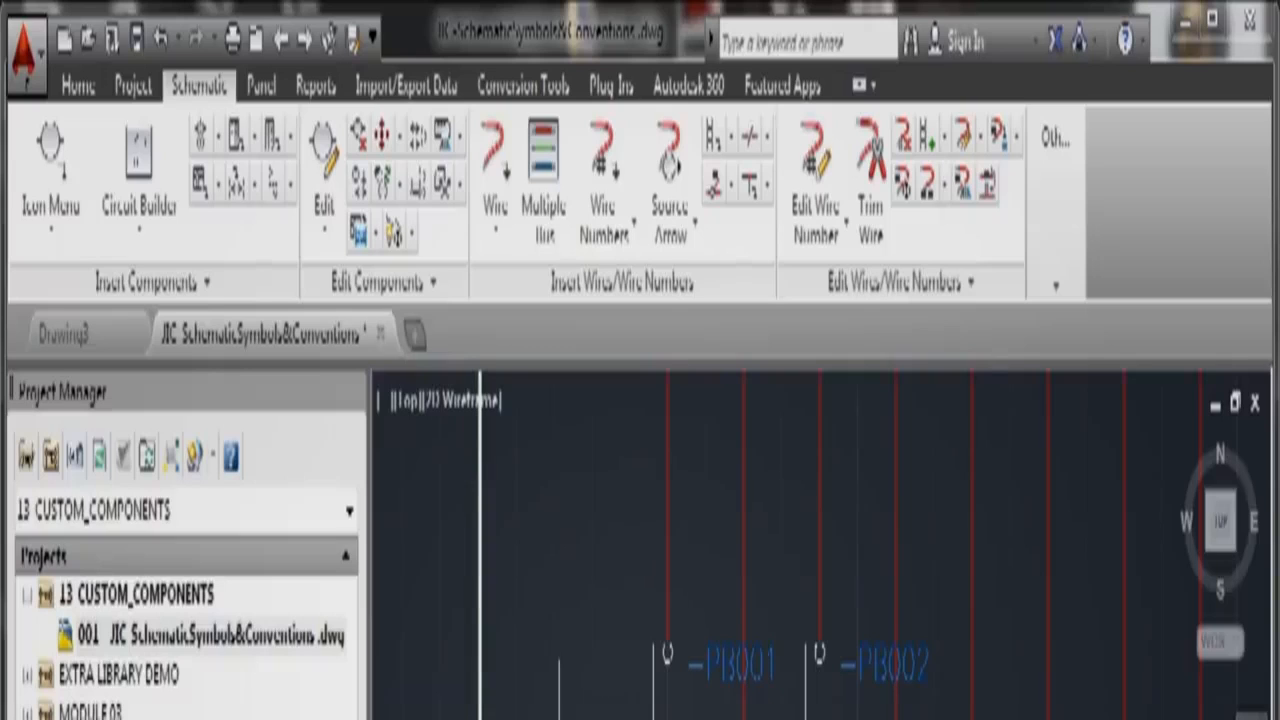
# Step: Inspect the PB001 push button's block properties in the Properties palette
pyautogui.hotkey('ctrl', '1')
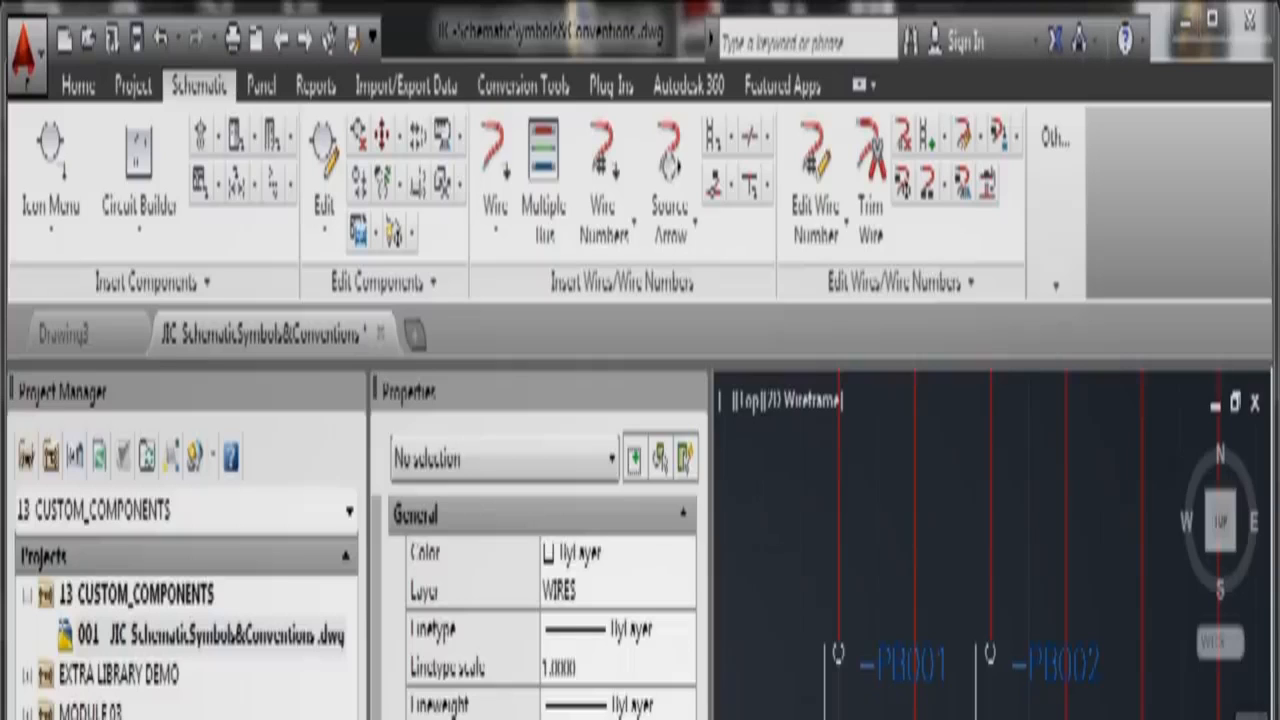
pyautogui.click(884, 660)
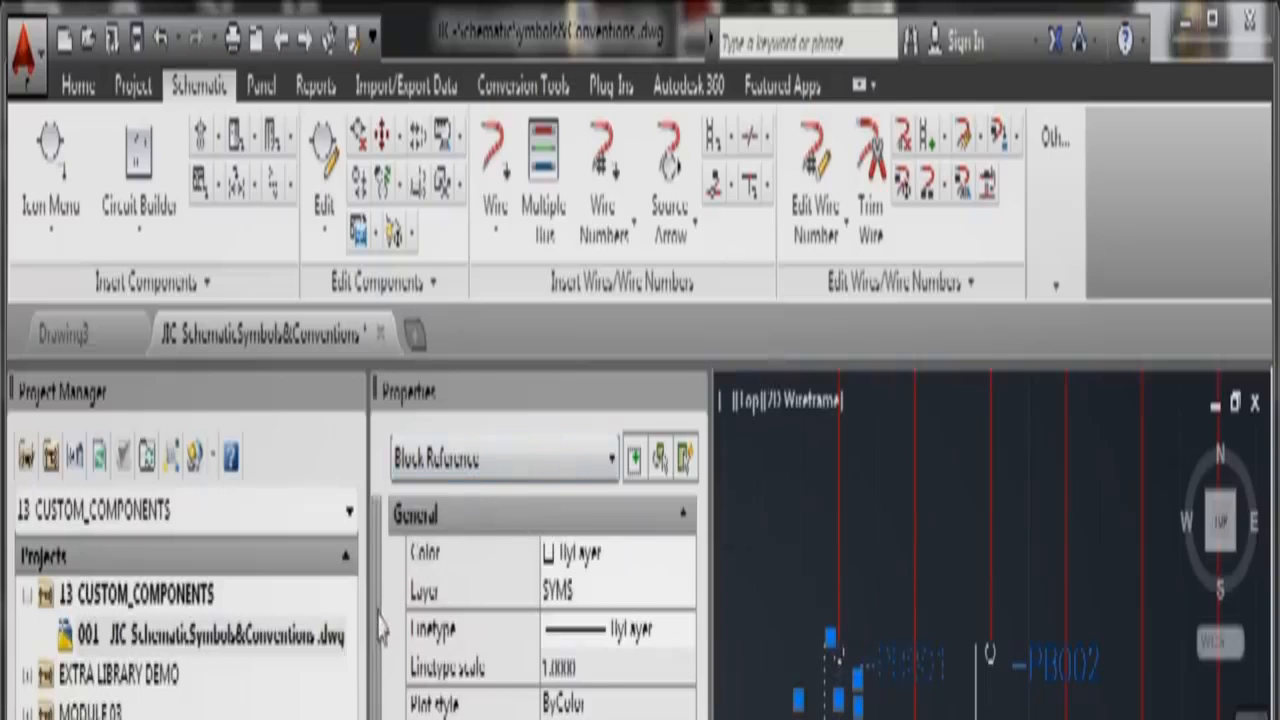
pyautogui.scroll(-10, 381, 628)
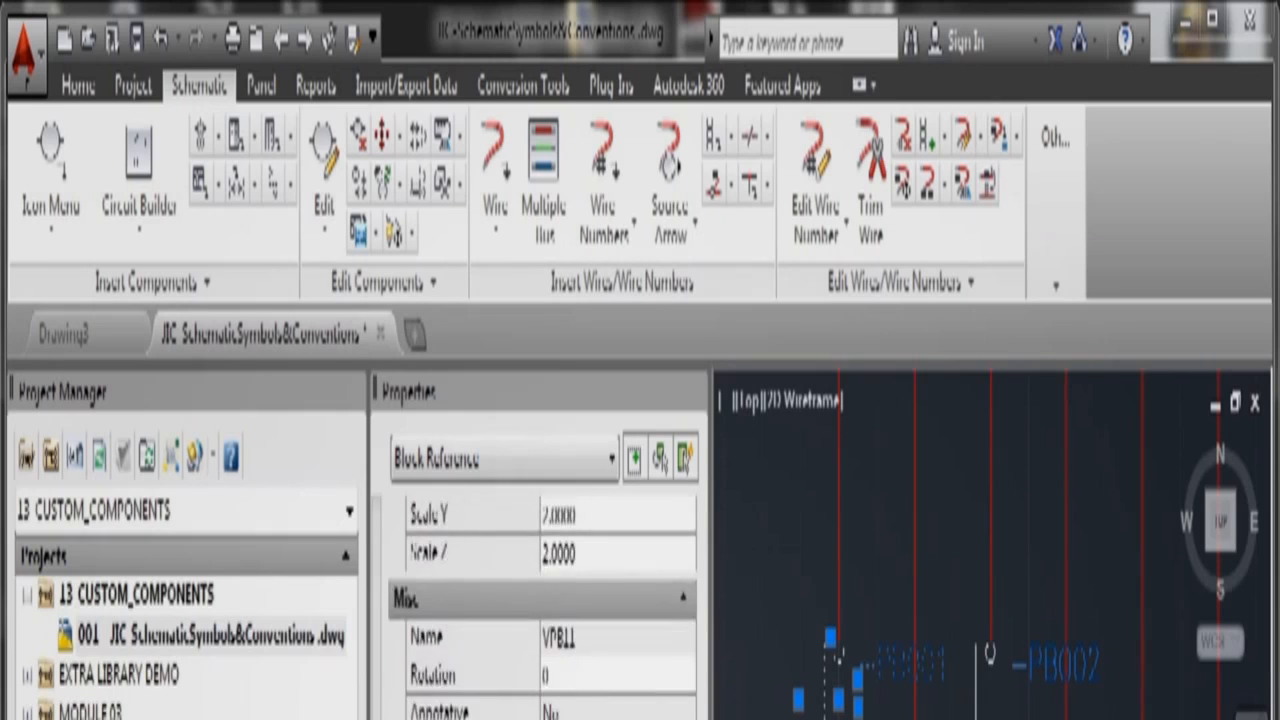
pyautogui.scroll(-4, 381, 628)
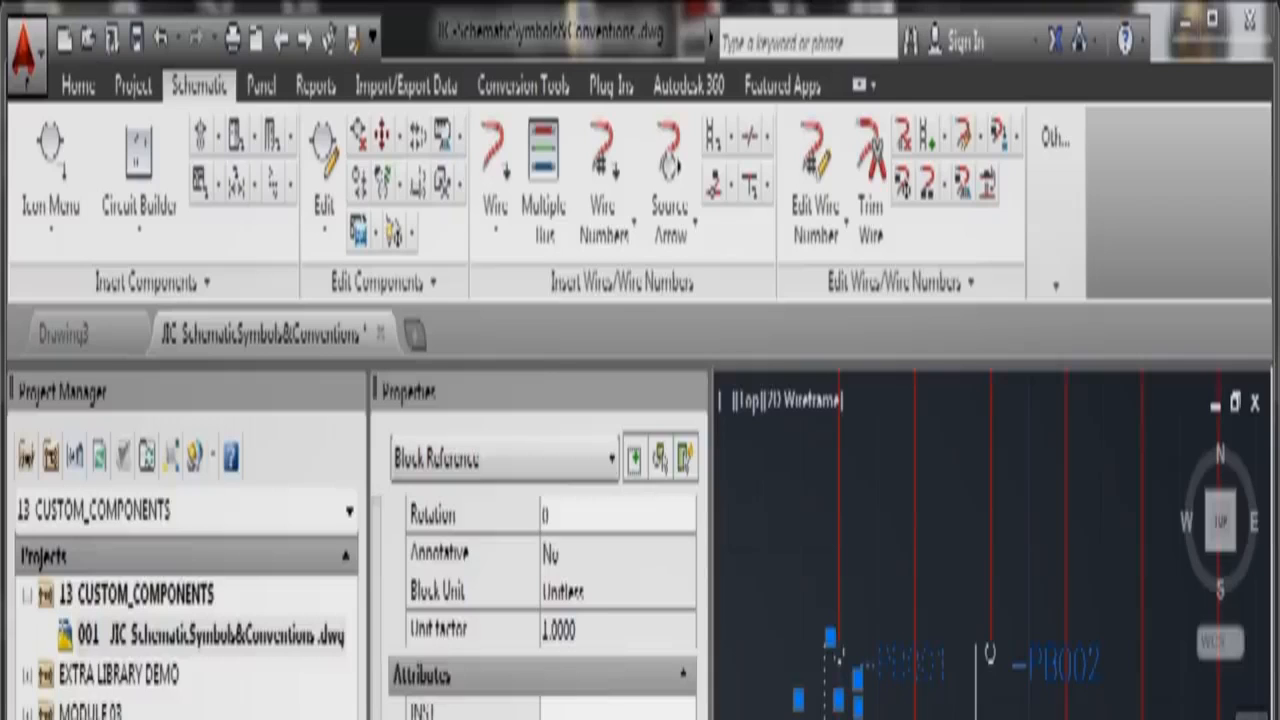
pyautogui.click(695, 393)
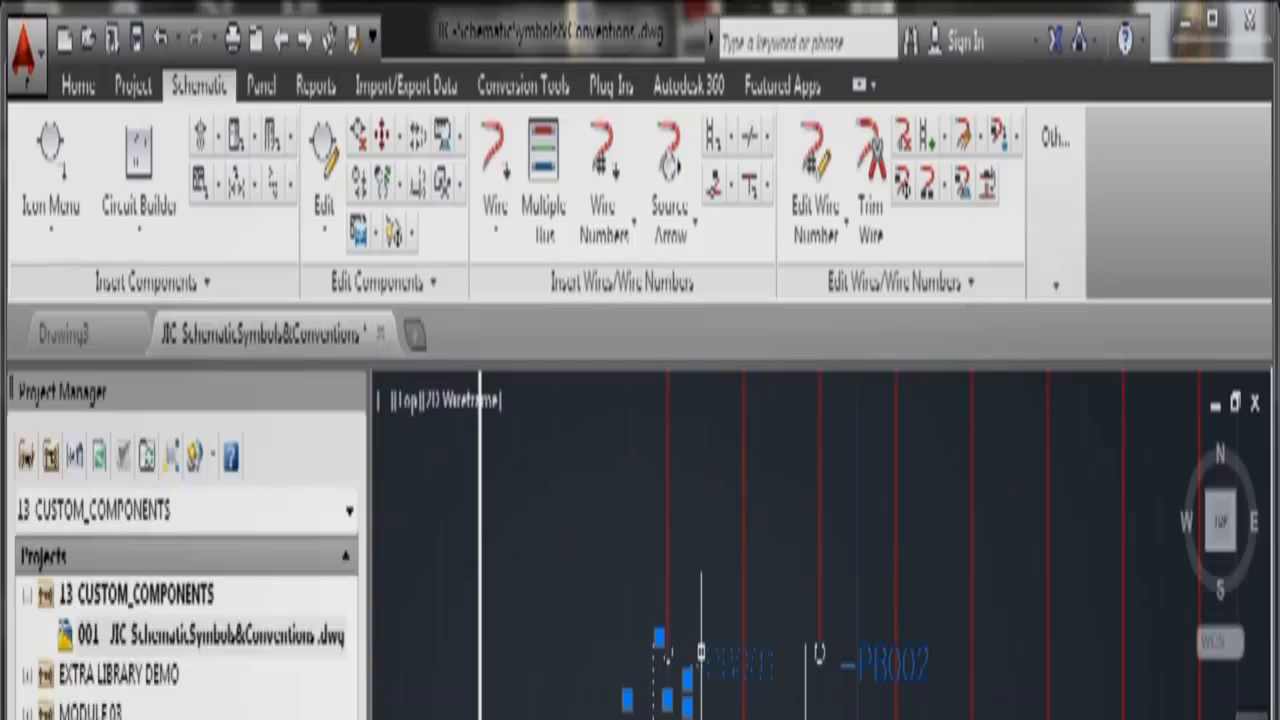
# Step: Review PB001's attribute visibility and editing options, then close the attribute dialog
pyautogui.rightClick(701, 652)
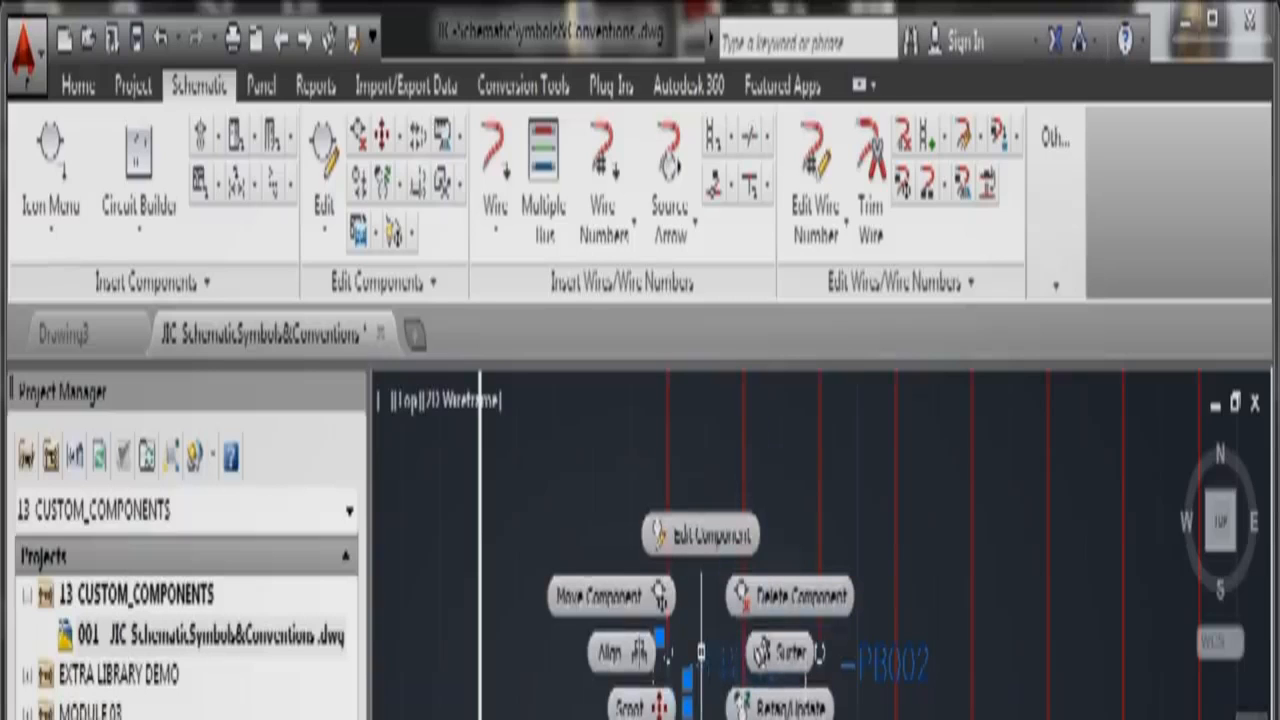
pyautogui.click(702, 715)
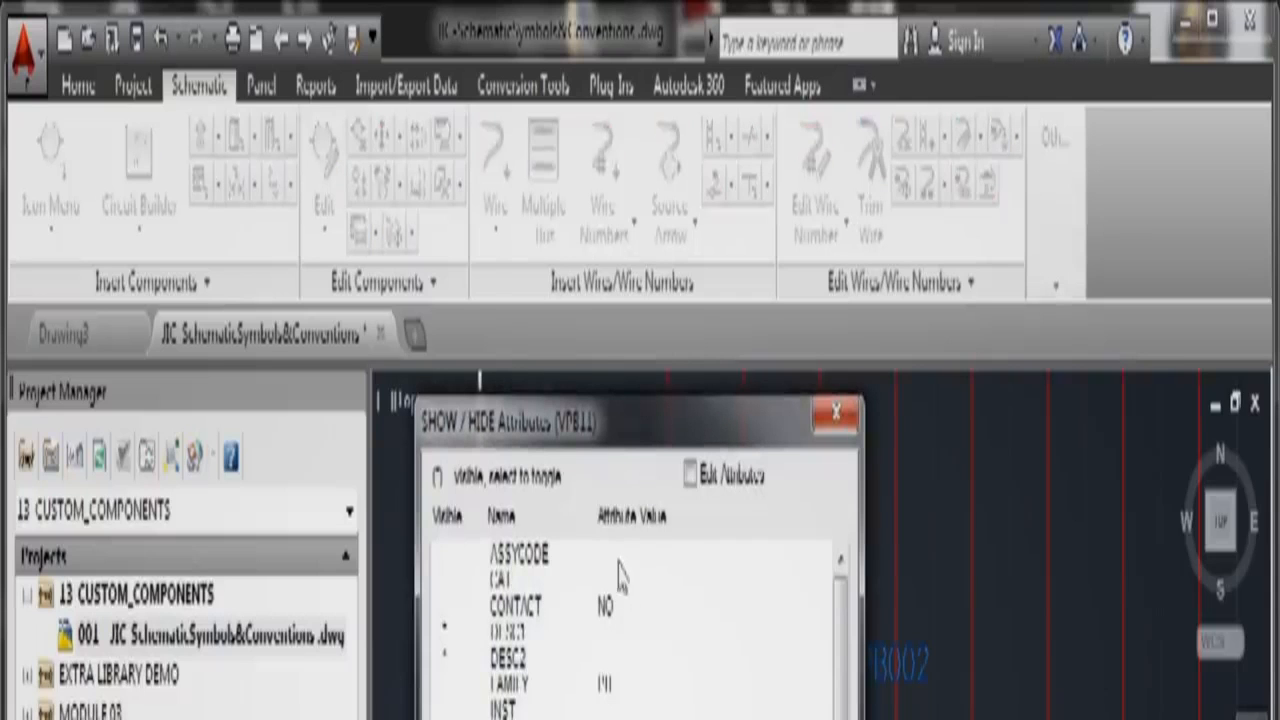
pyautogui.click(690, 475)
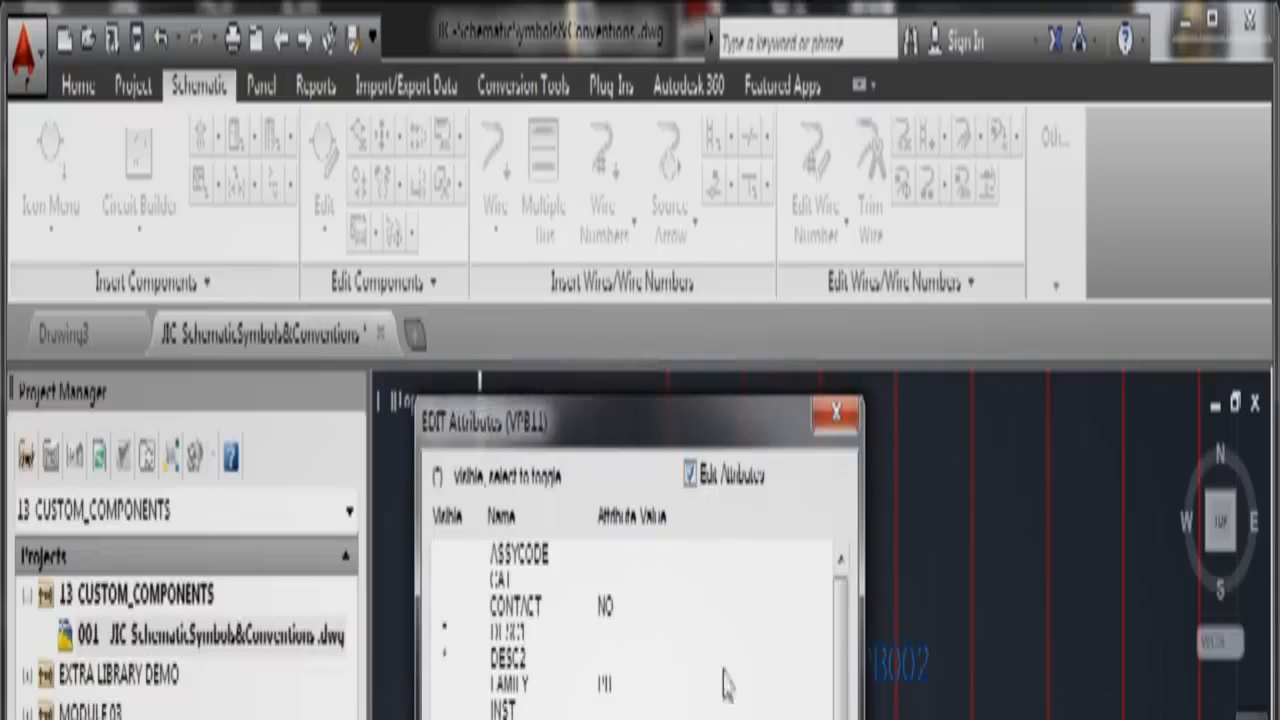
pyautogui.click(727, 718)
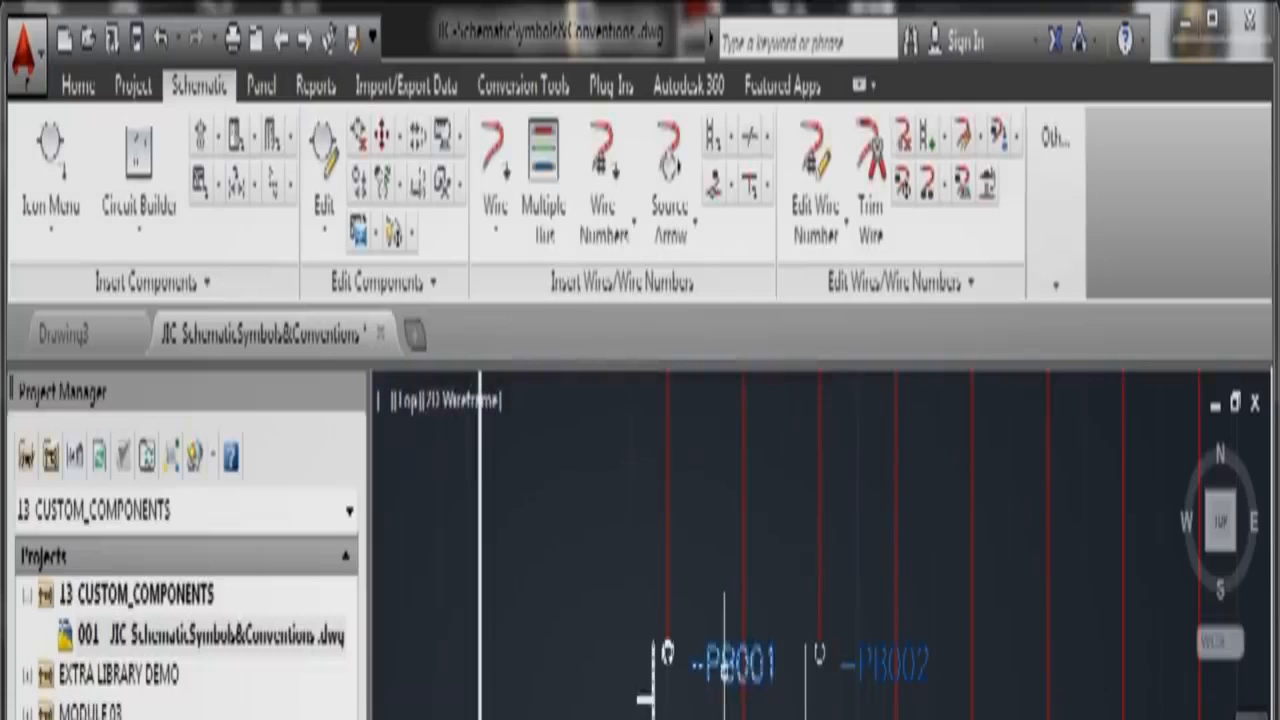
# Step: Edit PB001's tag attribute, replacing its last digit with 2
pyautogui.rightClick(725, 683)
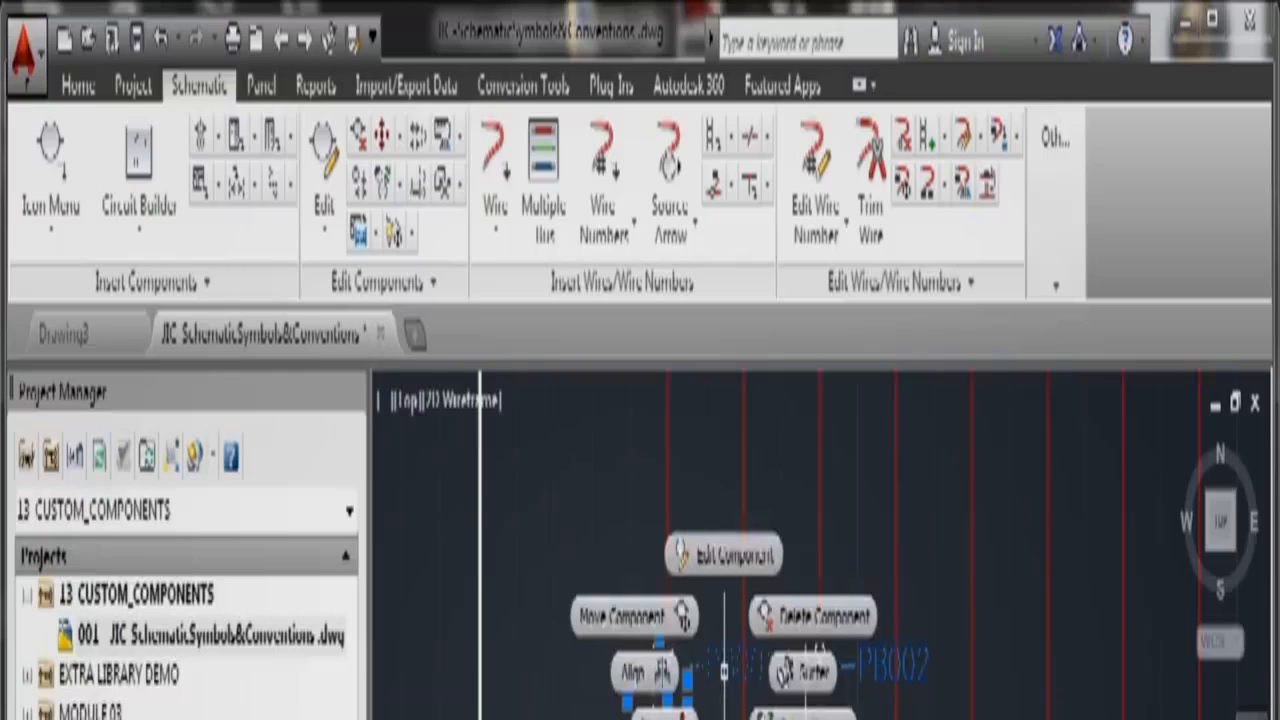
pyautogui.click(724, 556)
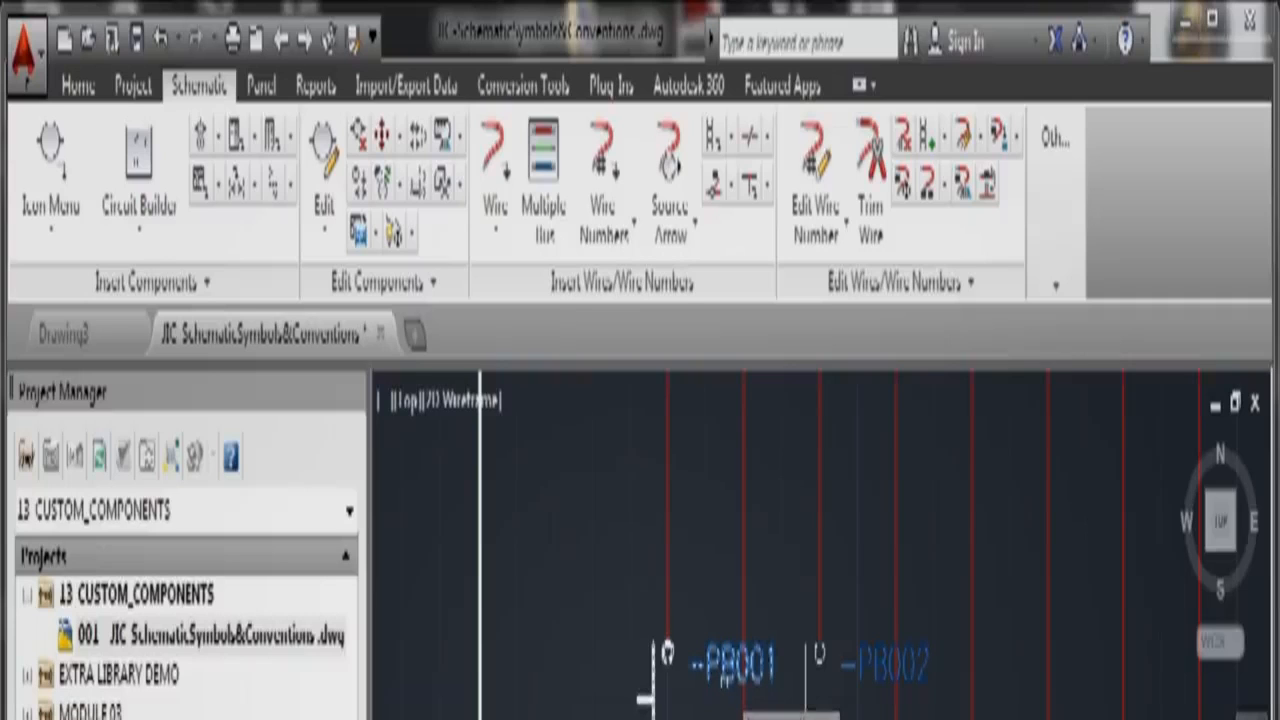
pyautogui.click(733, 665)
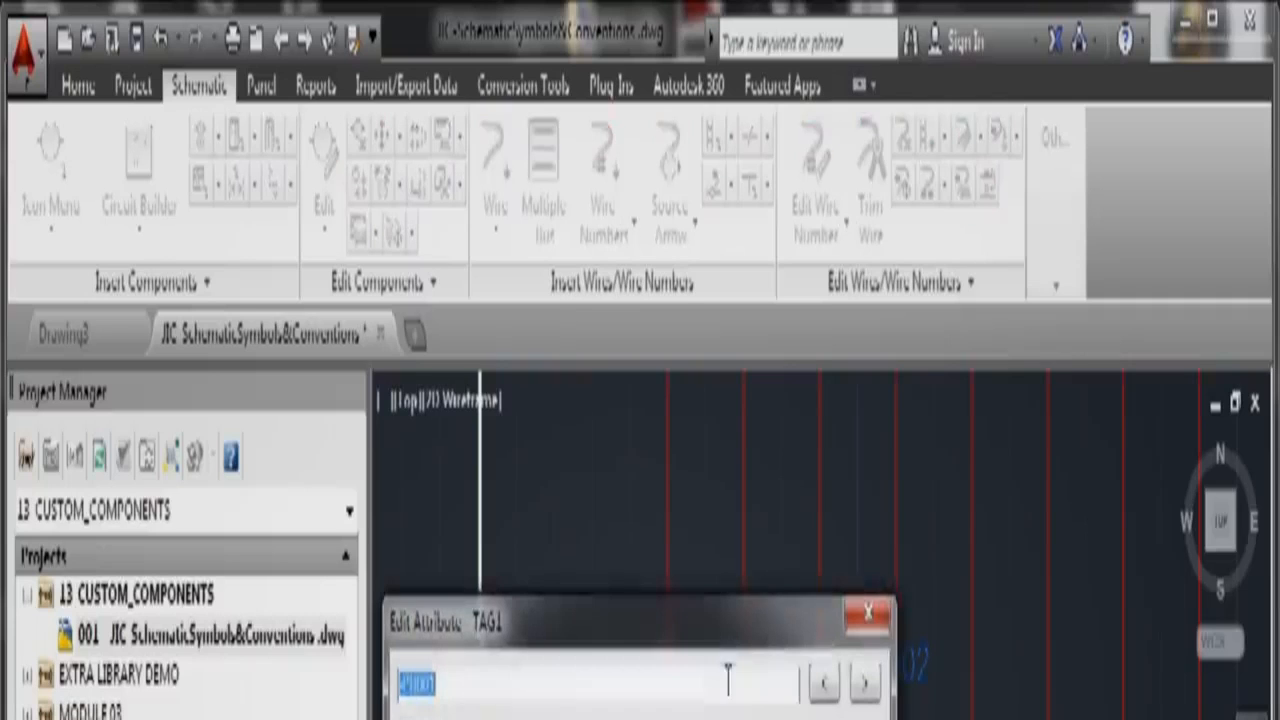
pyautogui.click(445, 683)
pyautogui.press('BackSpace')
pyautogui.write('2')
pyautogui.press('Return')
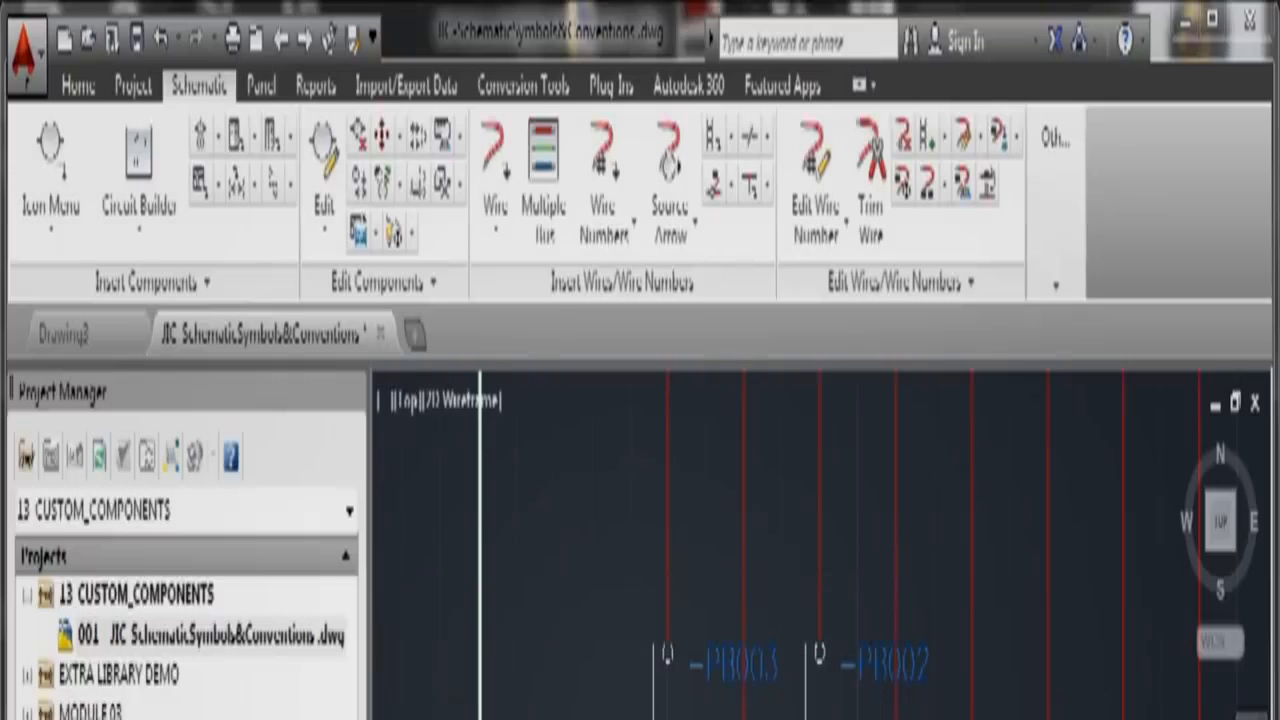
# Step: Check both push-button tags in the tag editor without changing them
pyautogui.click(883, 684)
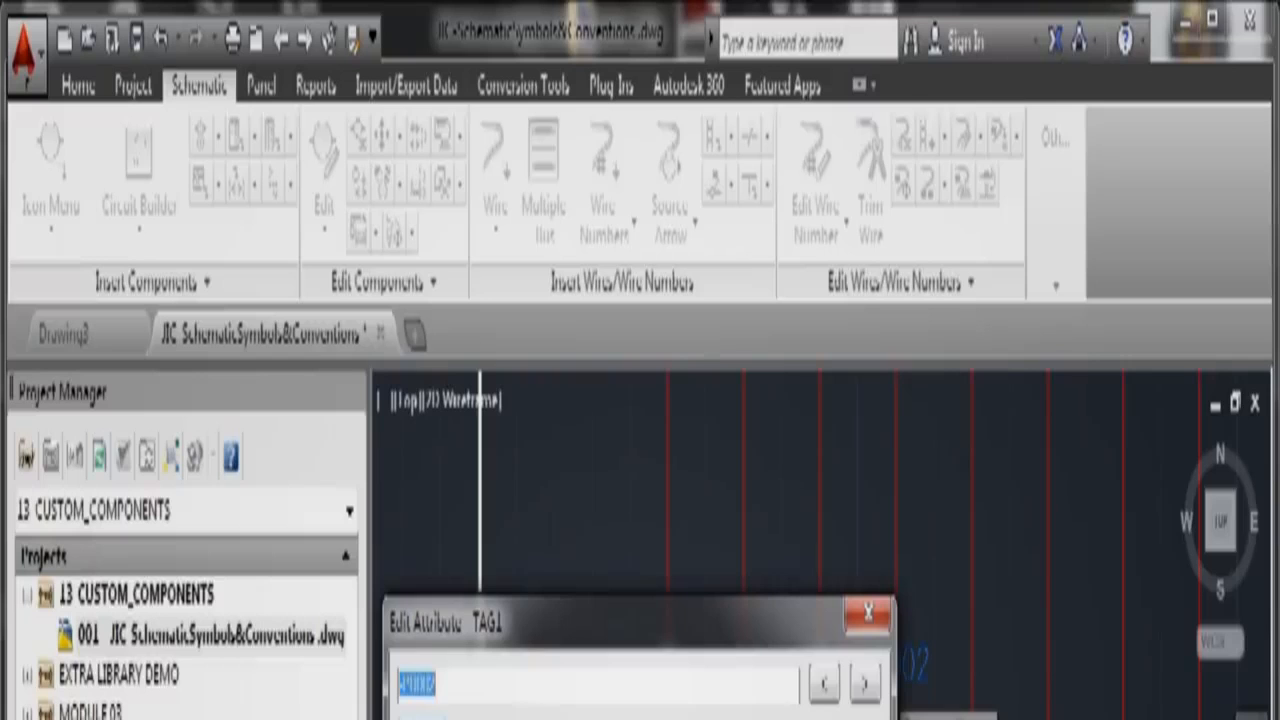
pyautogui.press('Return')
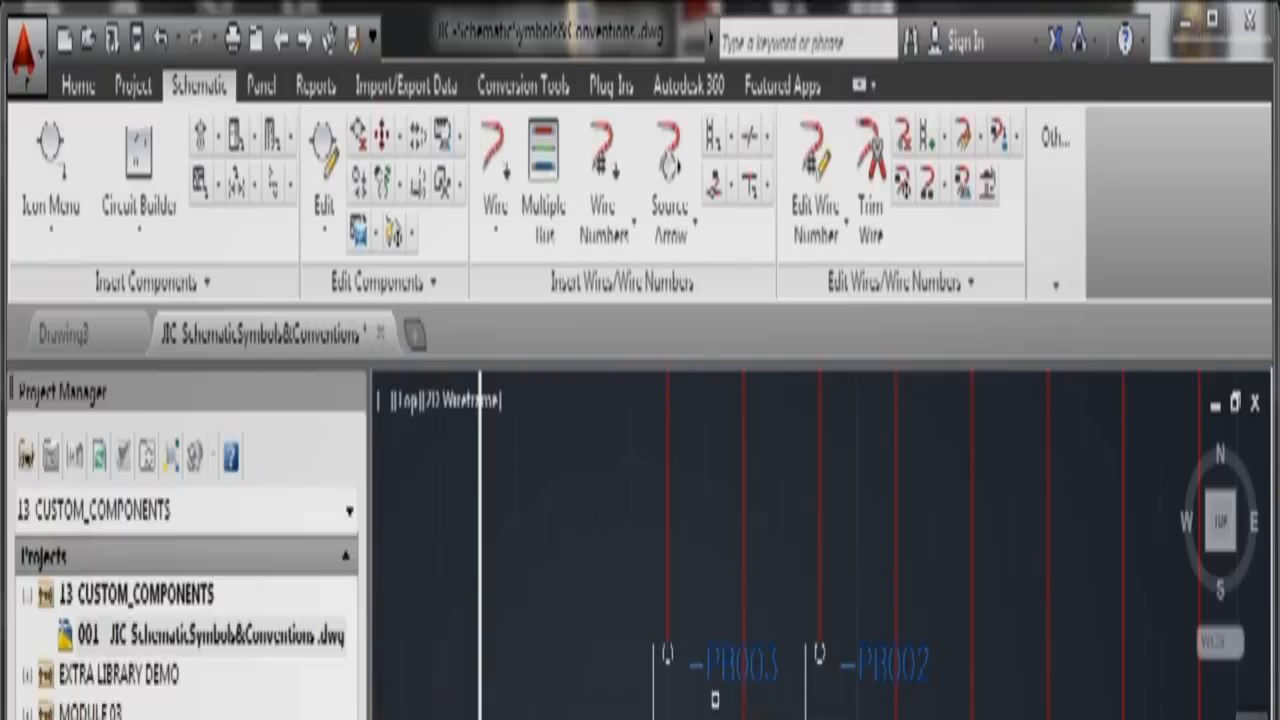
pyautogui.click(740, 665)
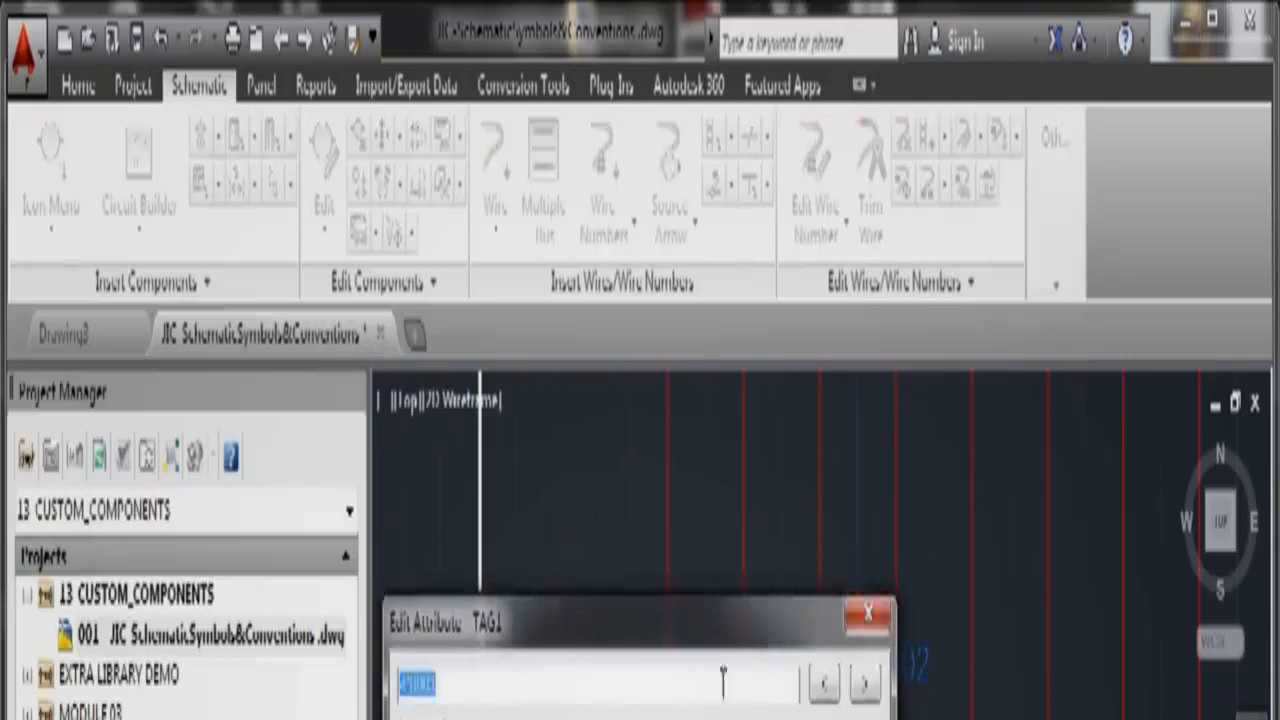
pyautogui.press('Return')
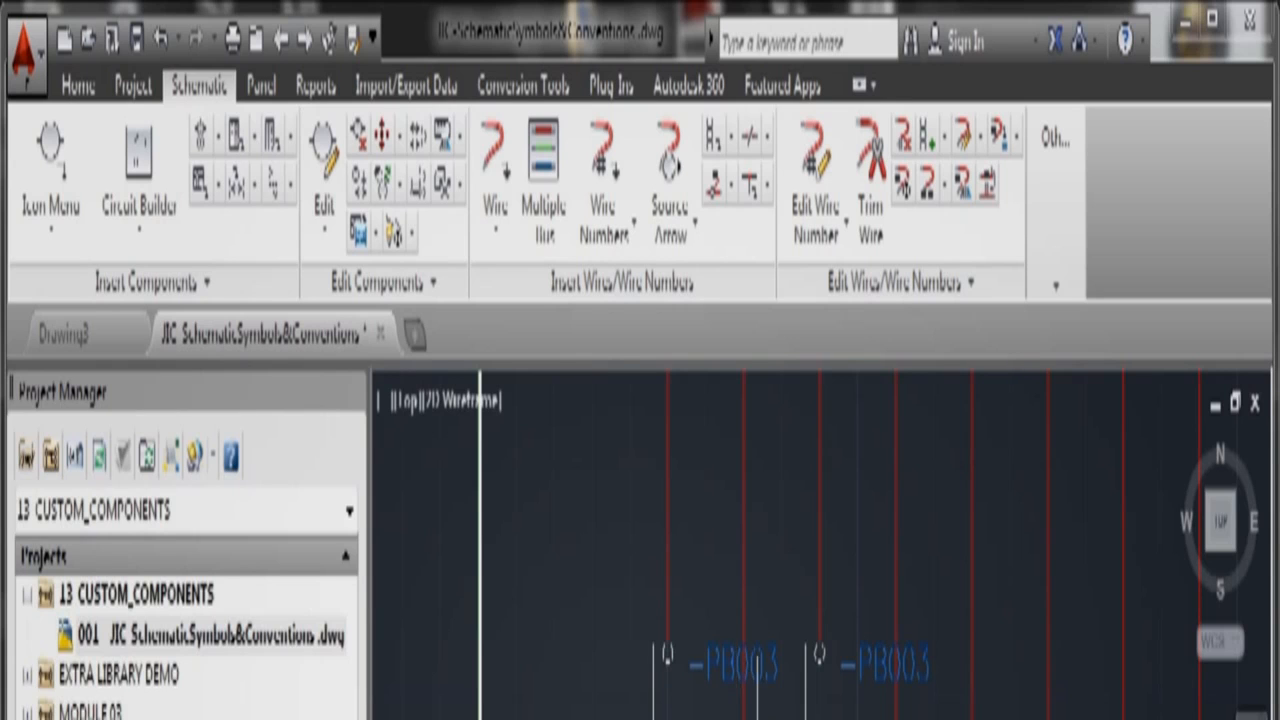
# Step: Insert a Relay Coil from the Relays/Contacts icon menu onto the rung right of the push buttons
pyautogui.click(85, 172)
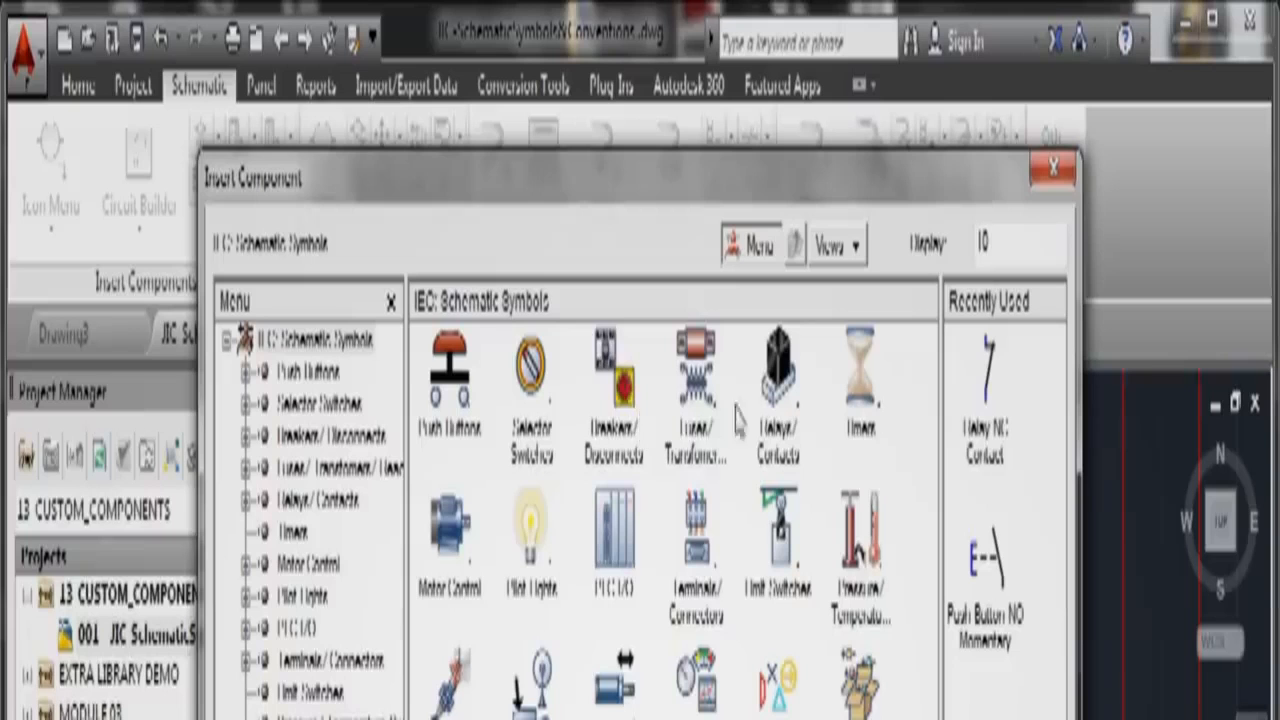
pyautogui.click(772, 385)
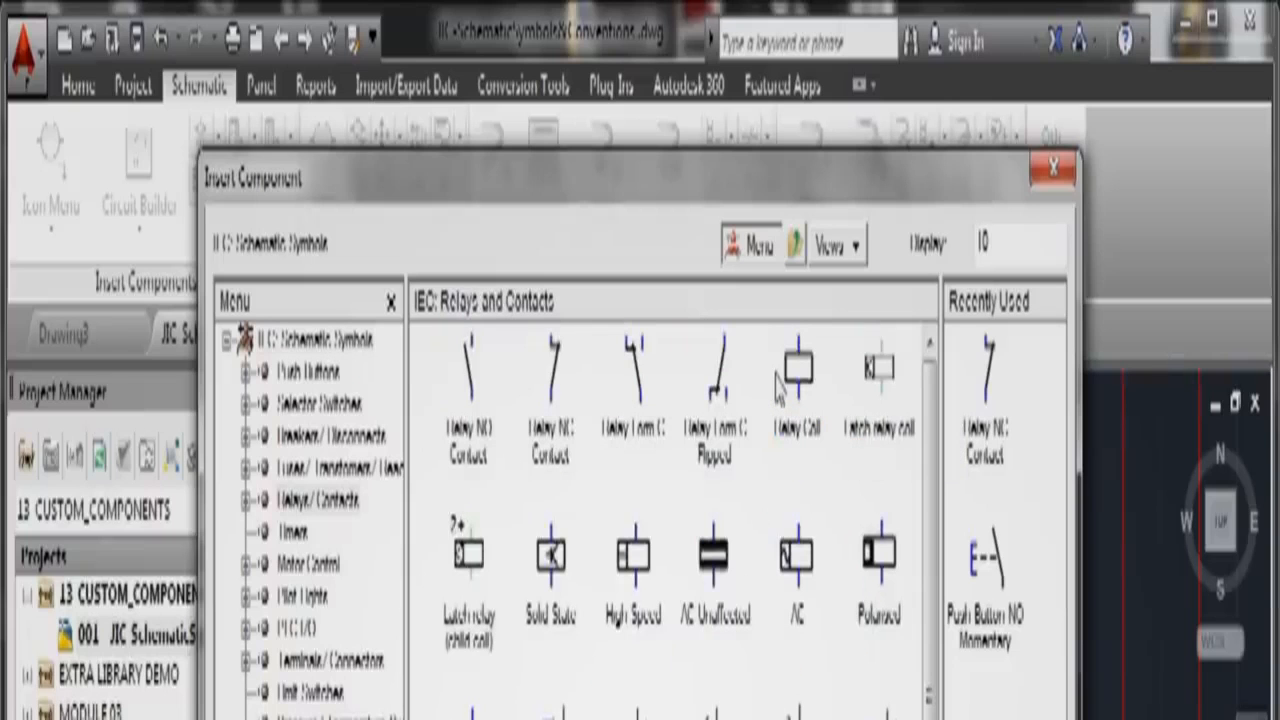
pyautogui.click(797, 385)
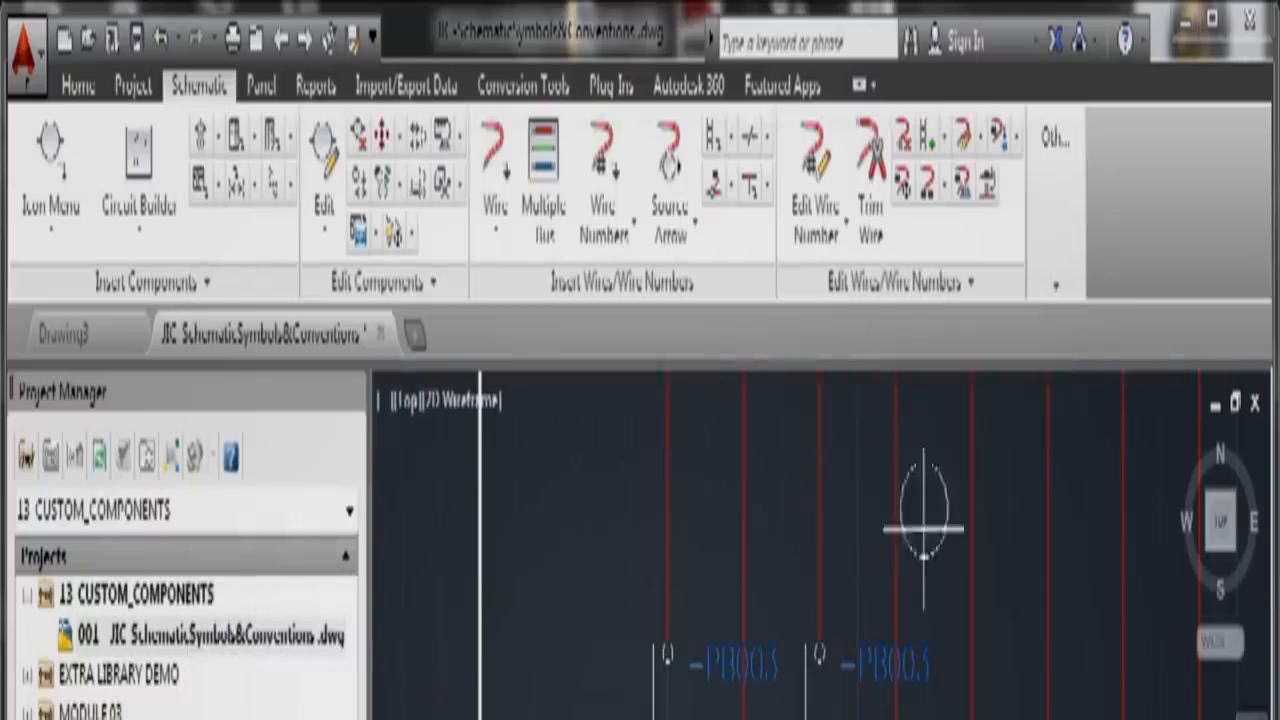
pyautogui.click(1048, 680)
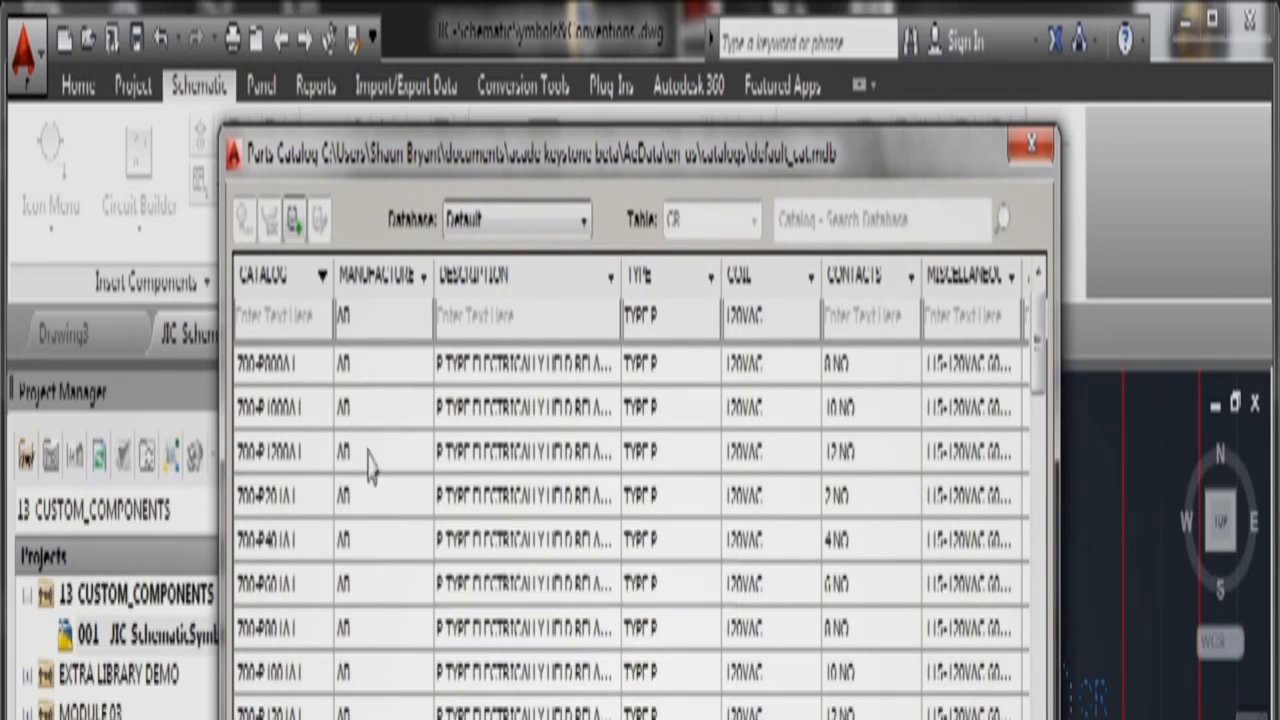
# Step: Assign catalog part 700-P1000A1 to the coil and insert it as CR001, dismissing the update prompt
pyautogui.click(302, 410)
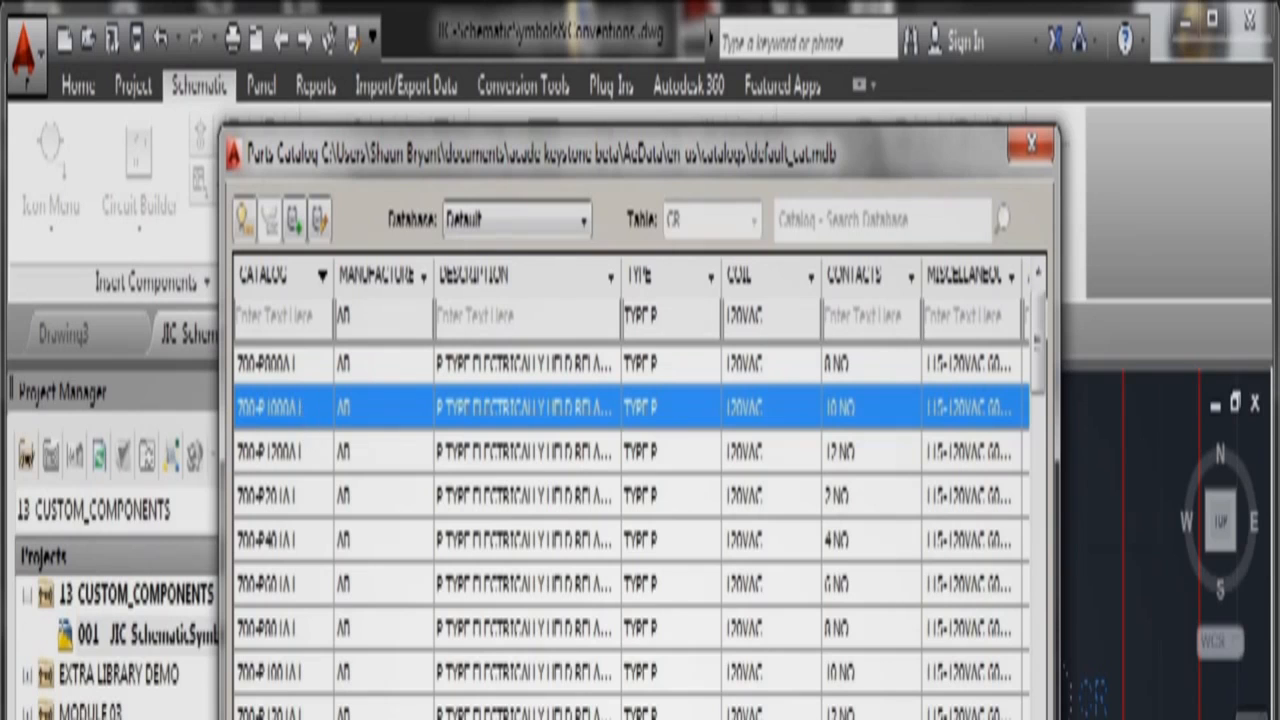
pyautogui.press('Return')
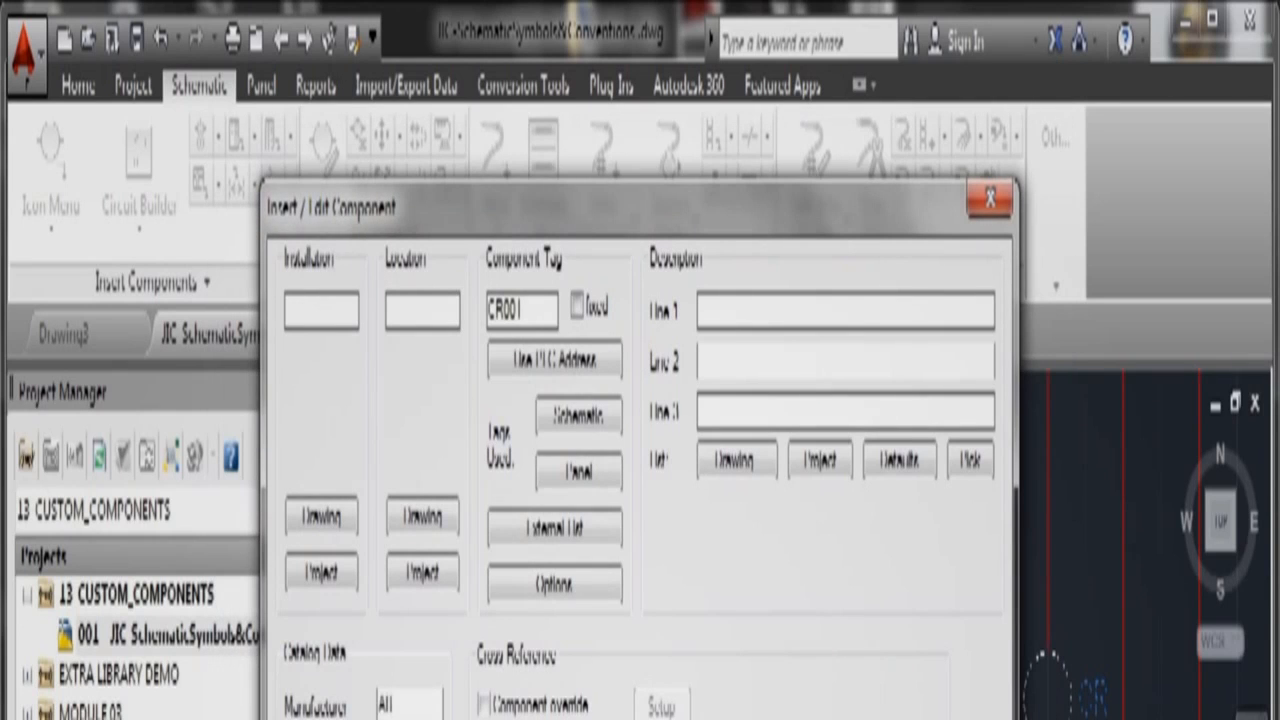
pyautogui.press('Return')
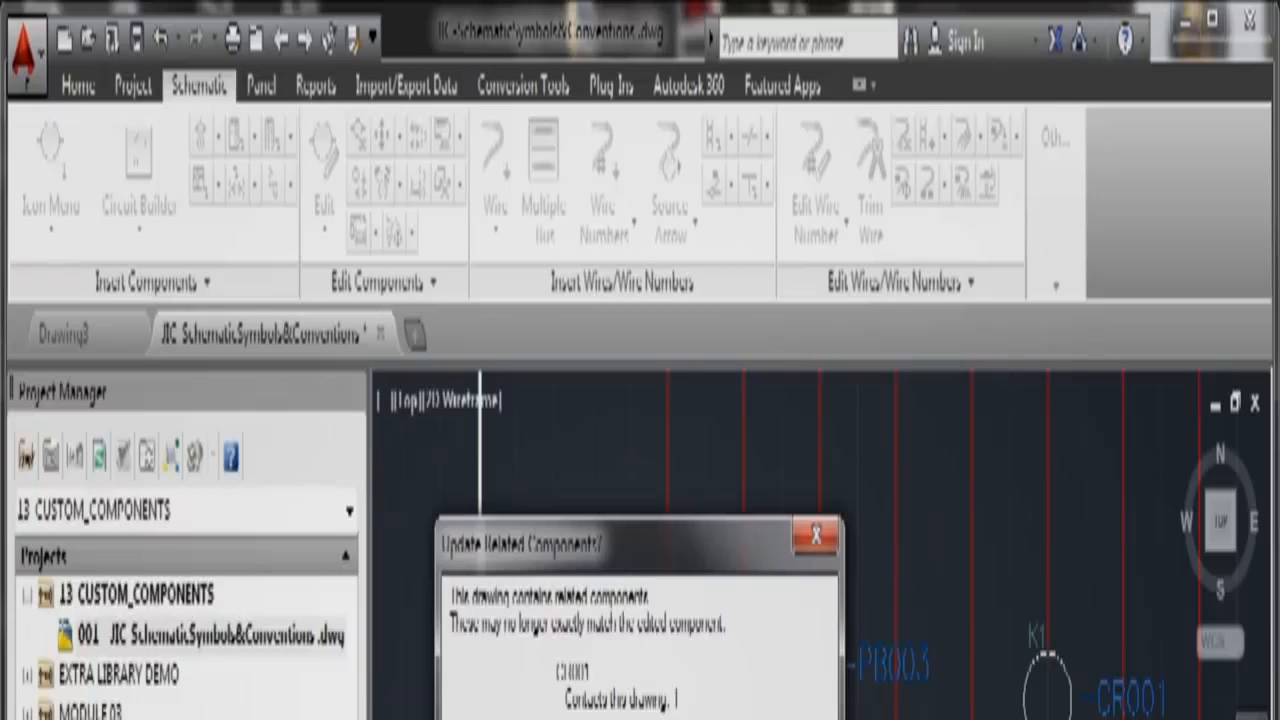
pyautogui.press('Return')
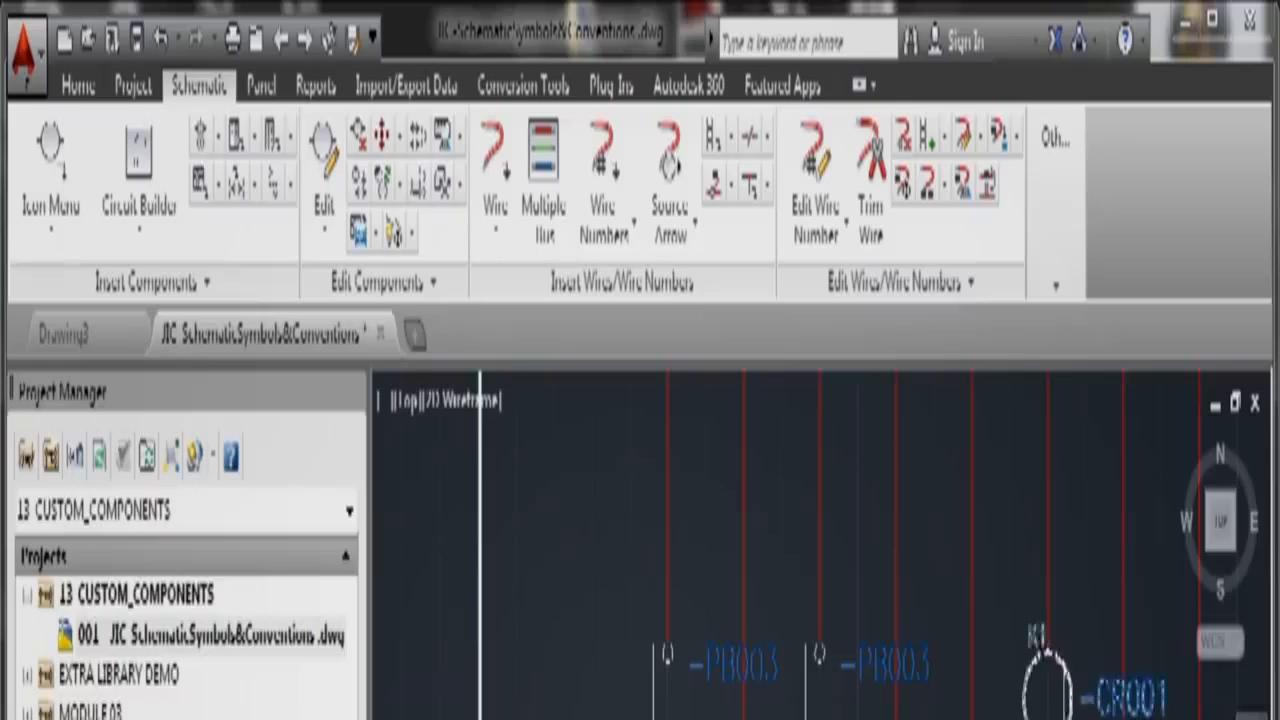
# Step: Run a marking-menu command on the CR001 coil and switch to the JIC SymbolDataAttributes drawing
pyautogui.rightClick(1060, 716)
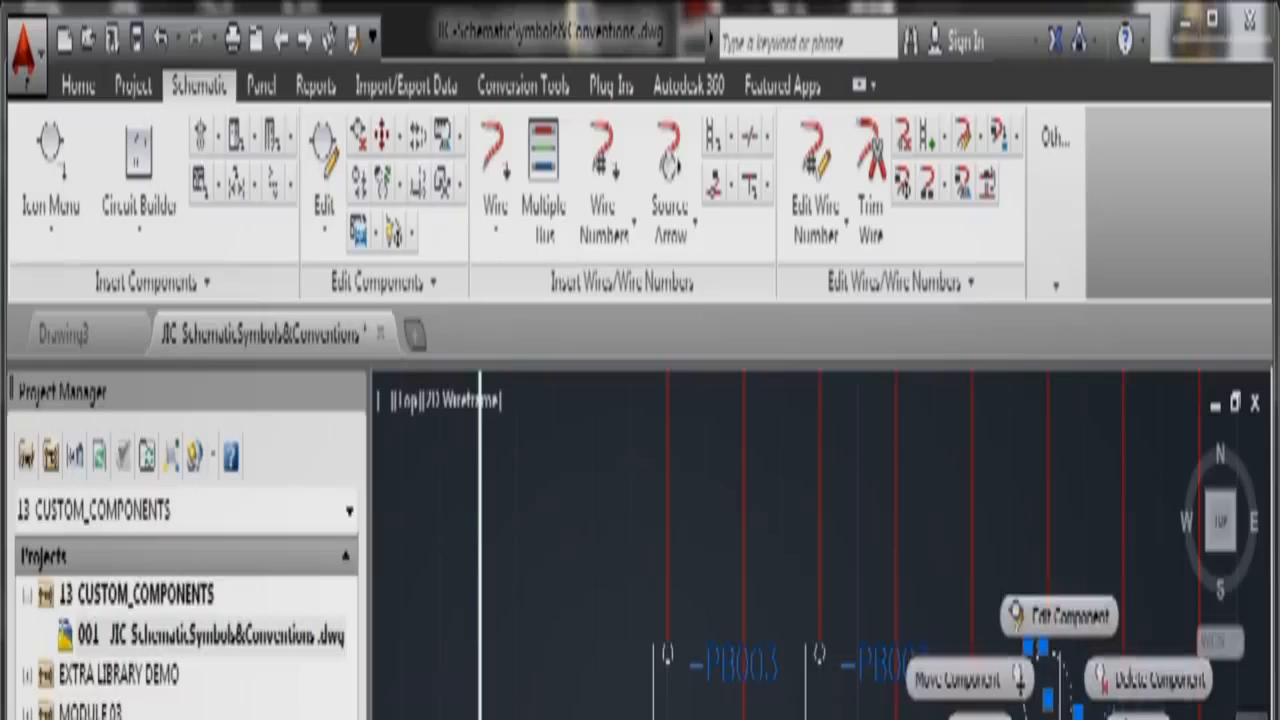
pyautogui.click(1060, 616)
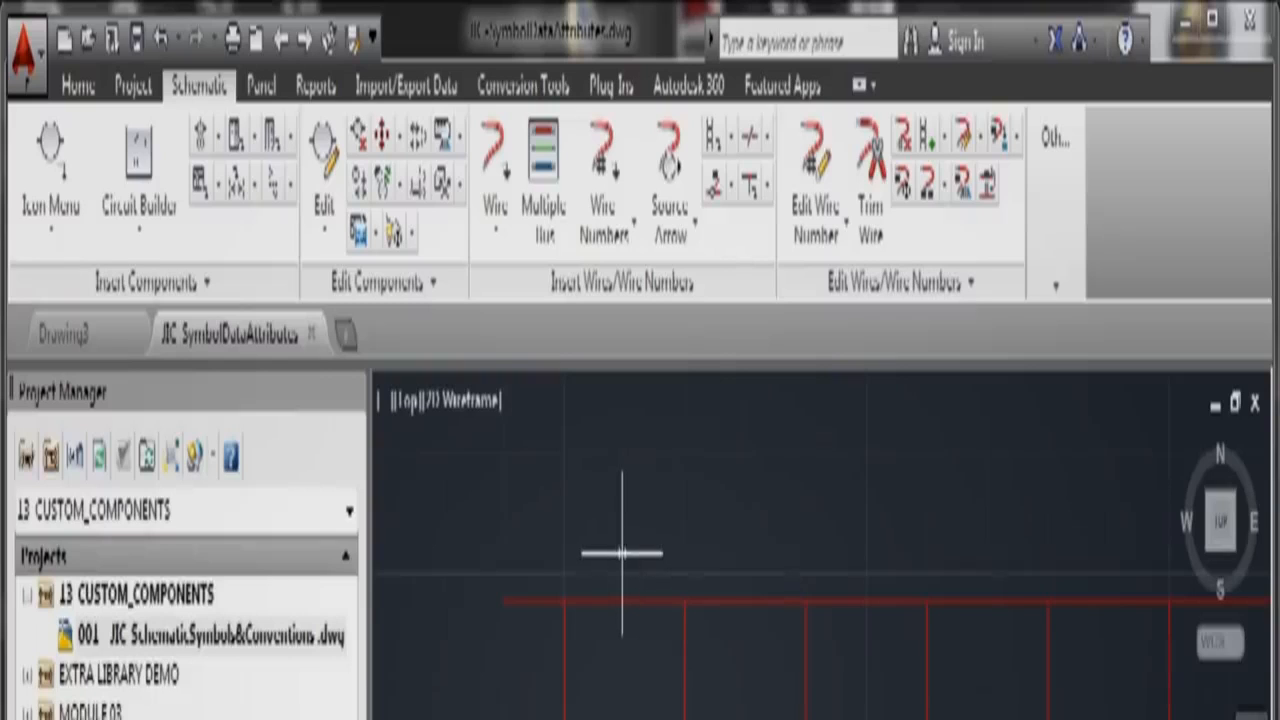
# Step: Add the JIC SymbolDataAttributes drawing to the 13 CUSTOM_COMPONENTS project, answering the project defaults prompt
pyautogui.click(150, 628)
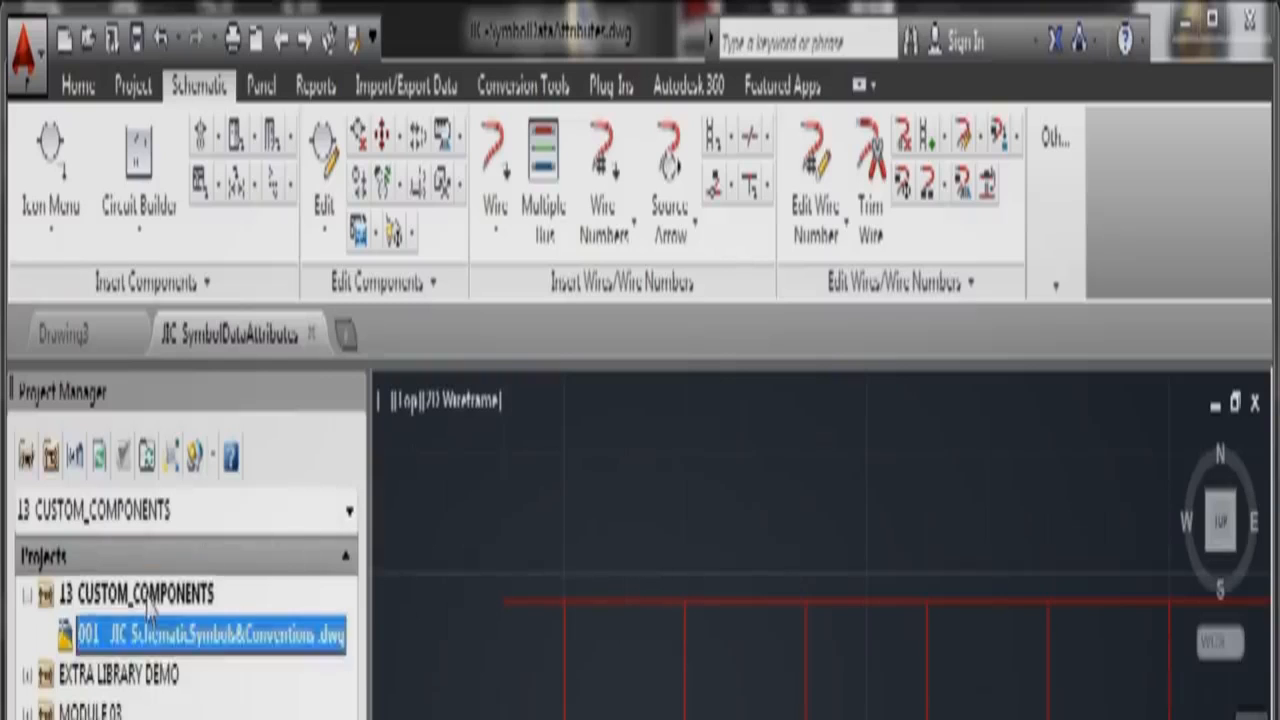
pyautogui.rightClick(149, 596)
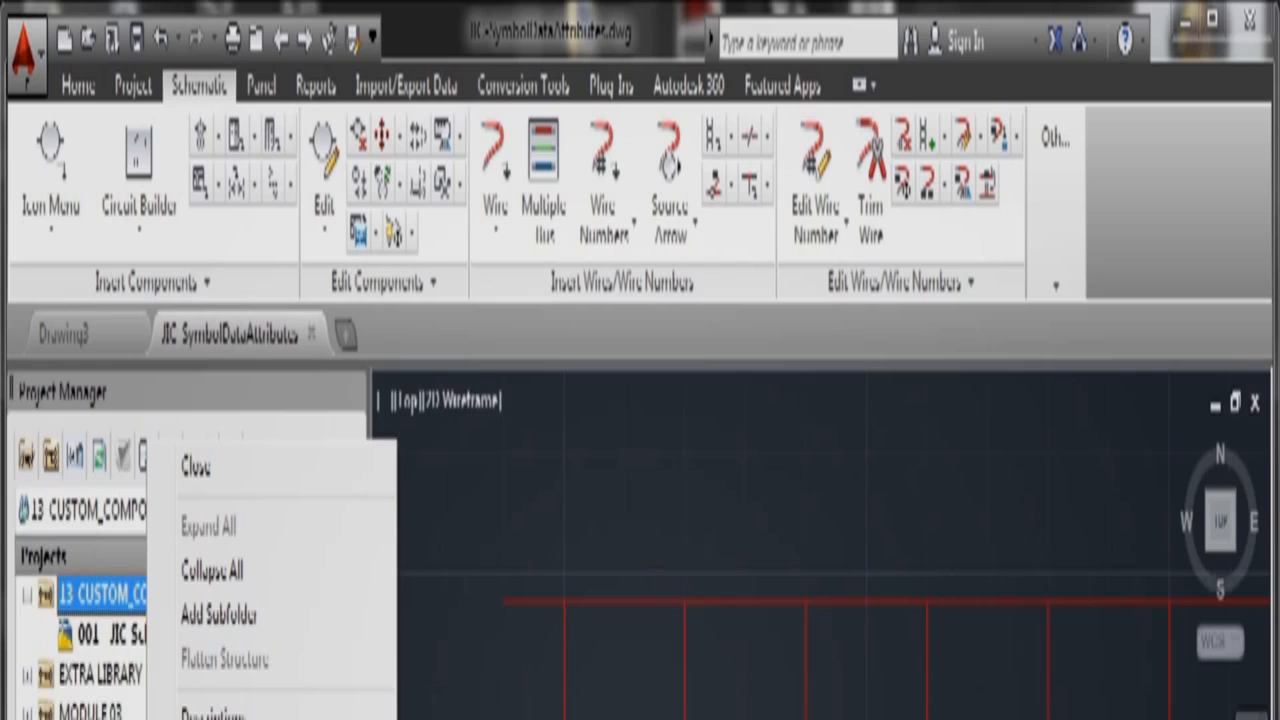
pyautogui.click(230, 718)
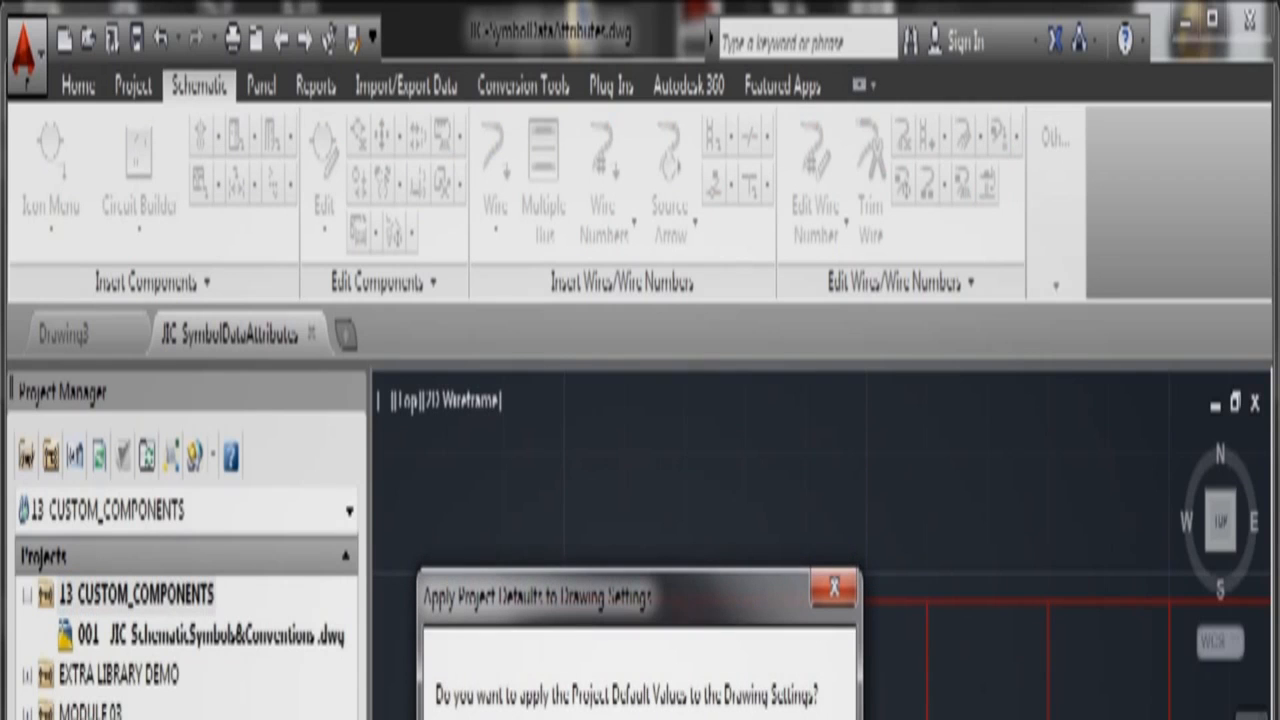
pyautogui.click(599, 718)
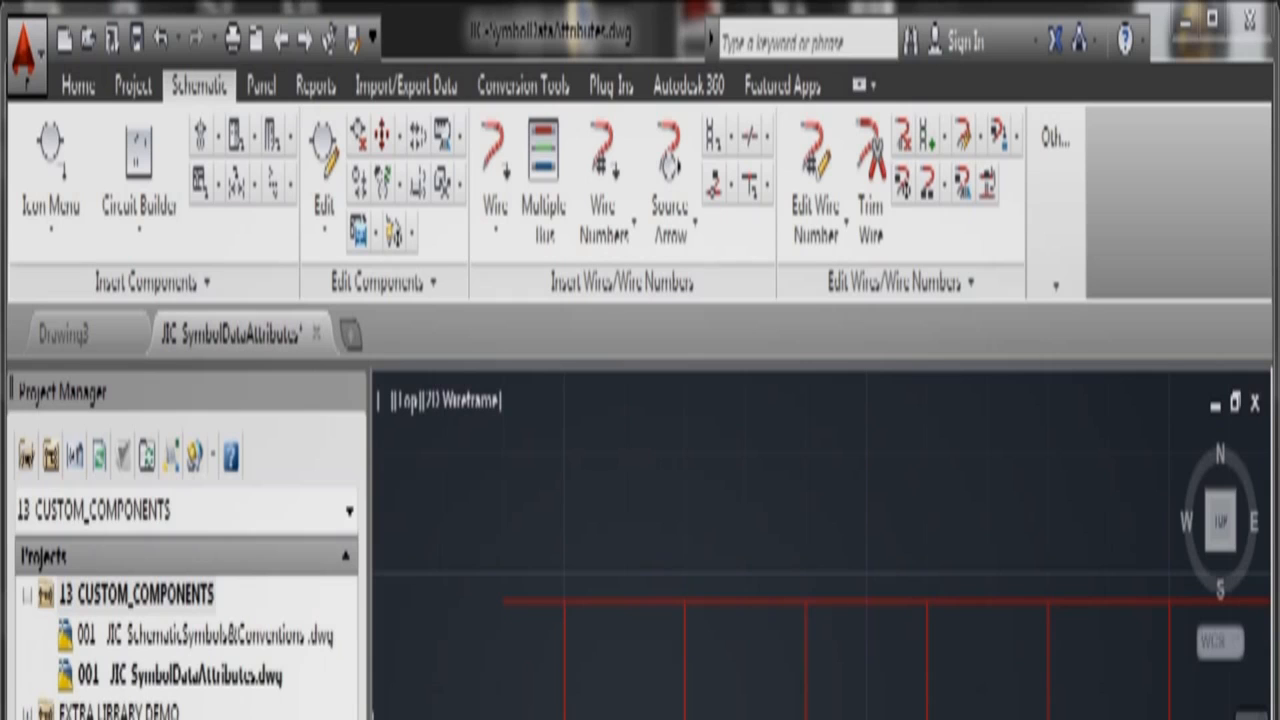
# Step: Renumber the JIC SymbolDataAttributes drawing to 002 in its drawing properties
pyautogui.click(199, 676)
pyautogui.rightClick(199, 678)
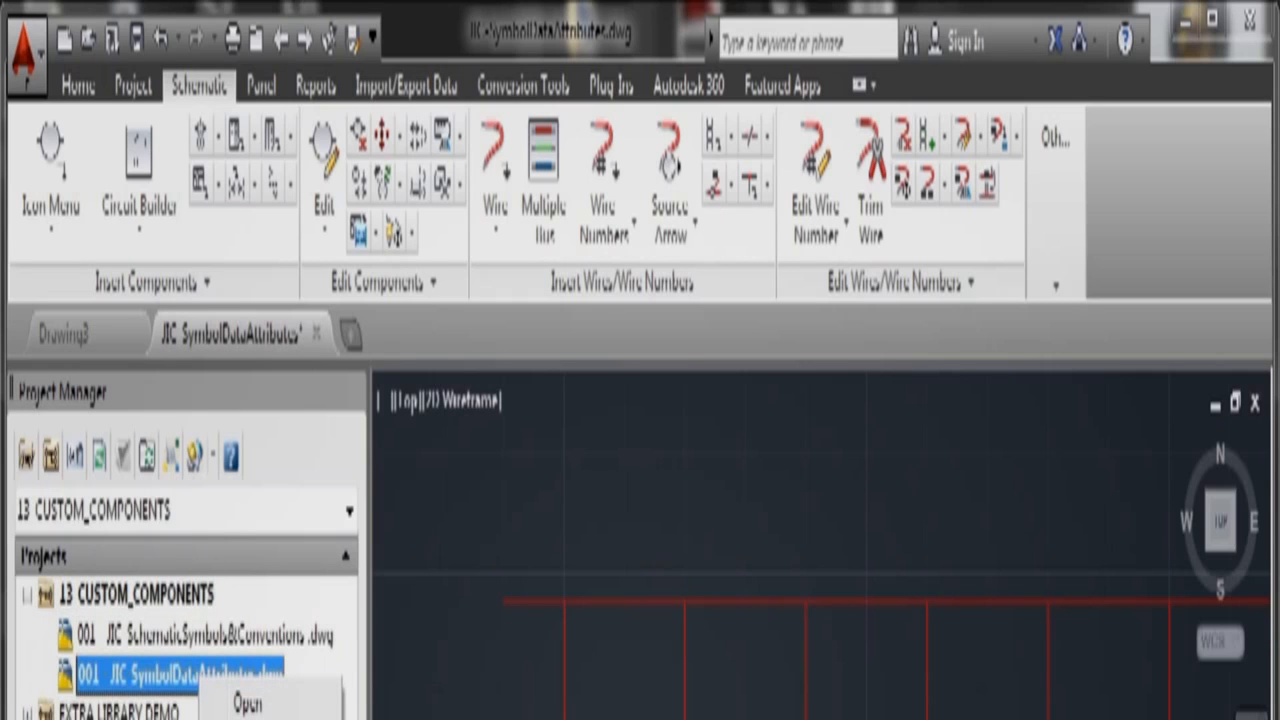
pyautogui.click(400, 718)
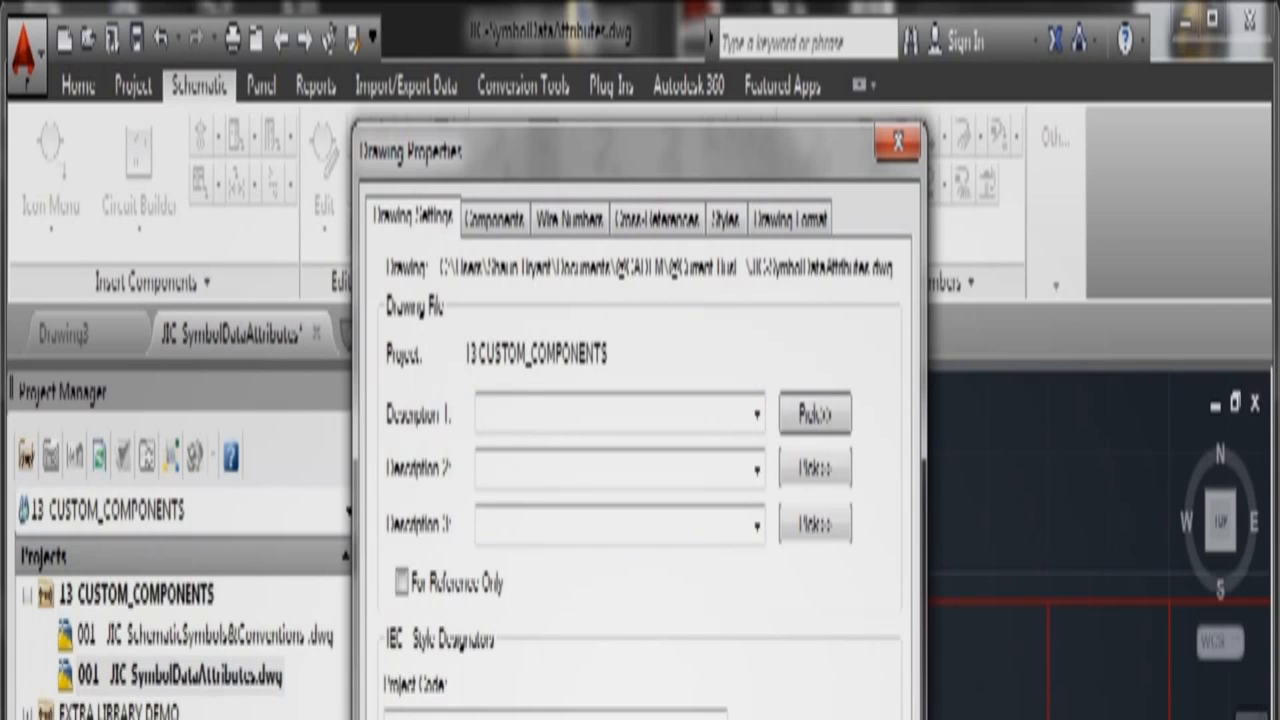
pyautogui.press('Return')
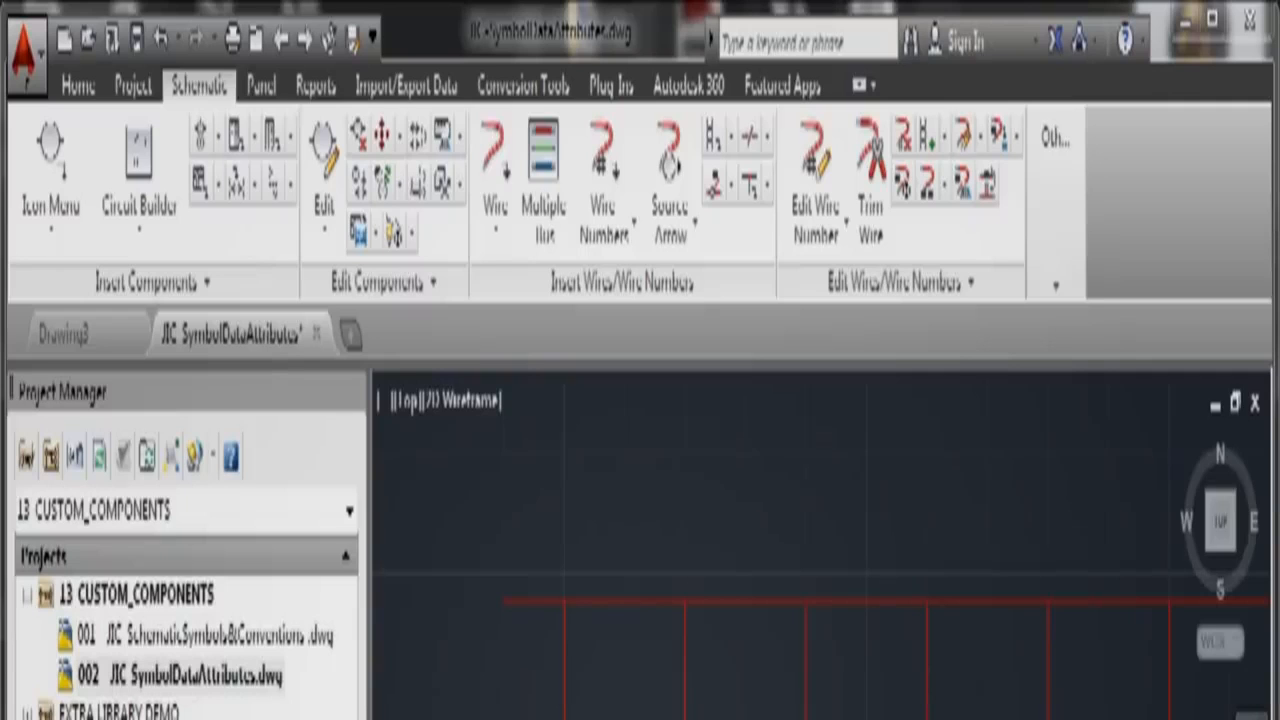
# Step: On the Home tab, make layer 0 the current layer
pyautogui.click(79, 87)
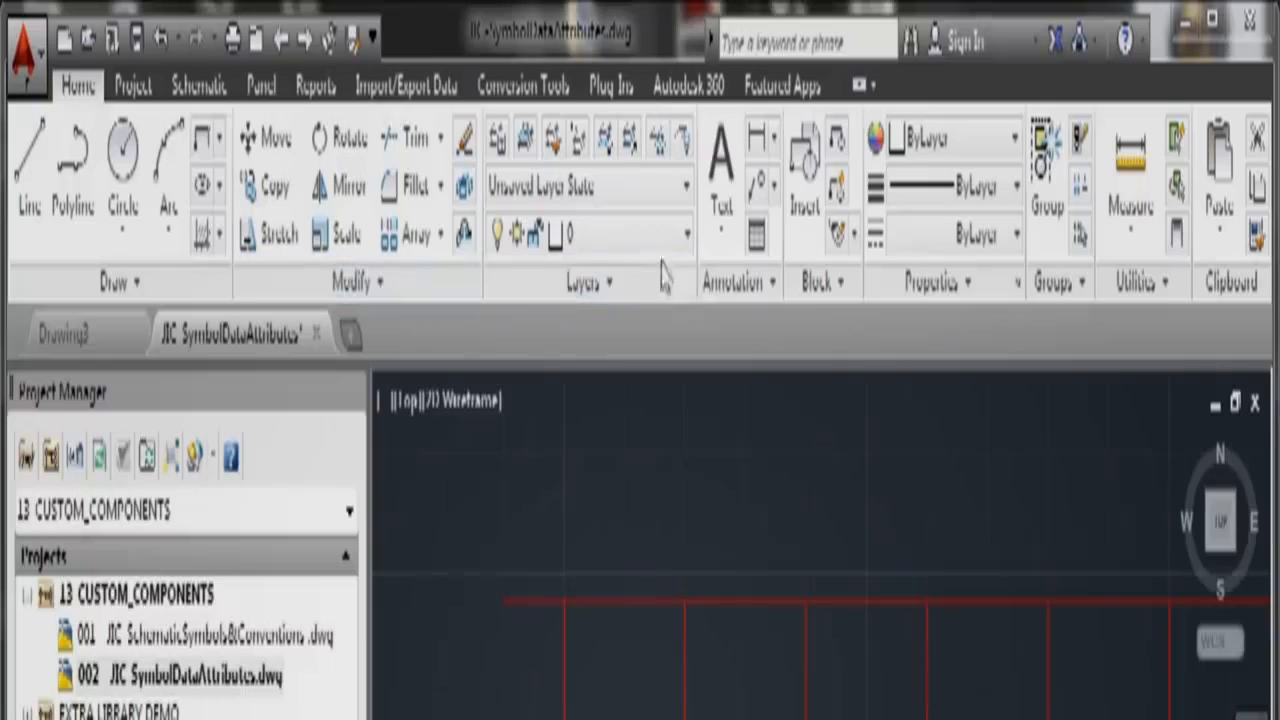
pyautogui.click(688, 238)
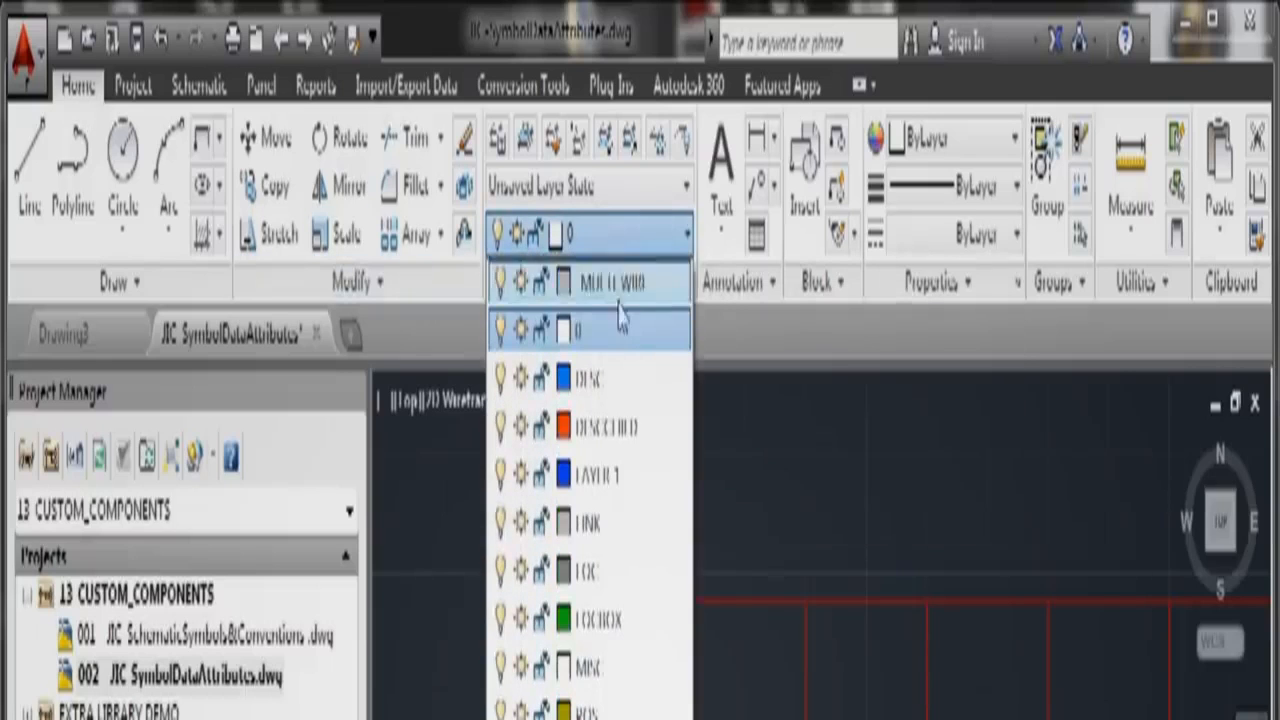
pyautogui.click(614, 338)
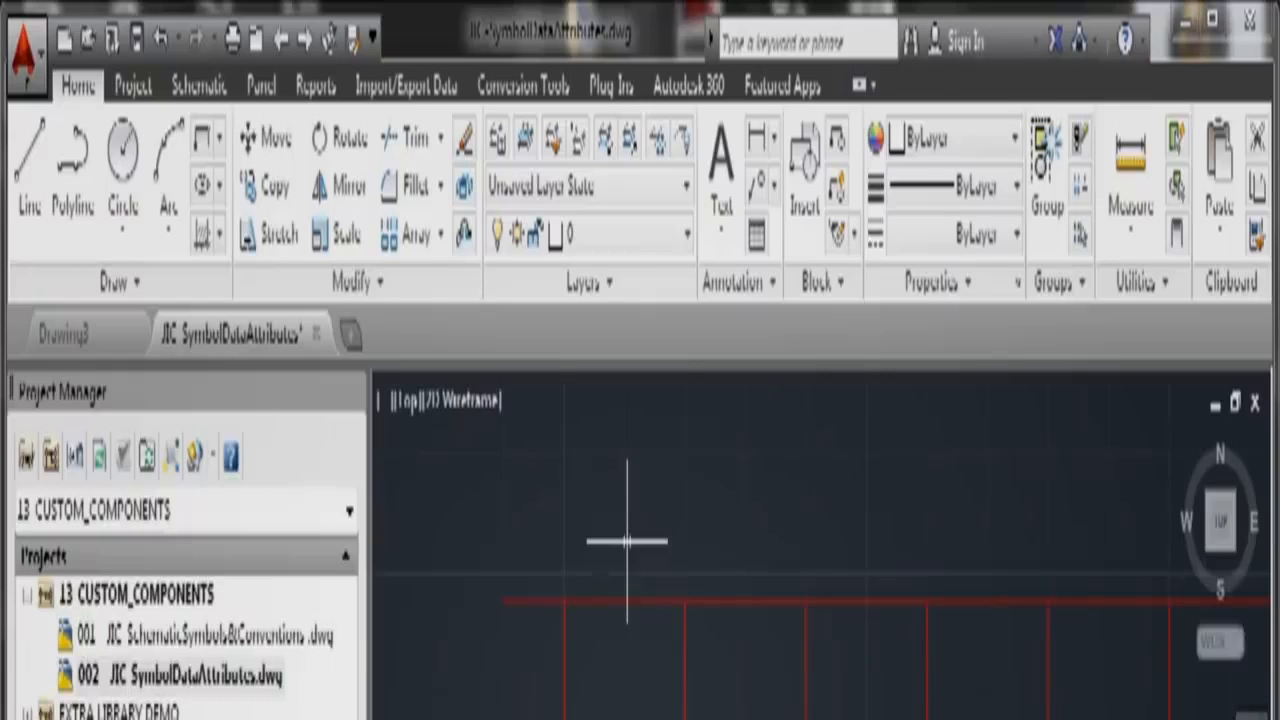
# Step: Draw a center-radius circle and a polygon for the new symbol, then zoom out
pyautogui.click(127, 250)
pyautogui.click(130, 293)
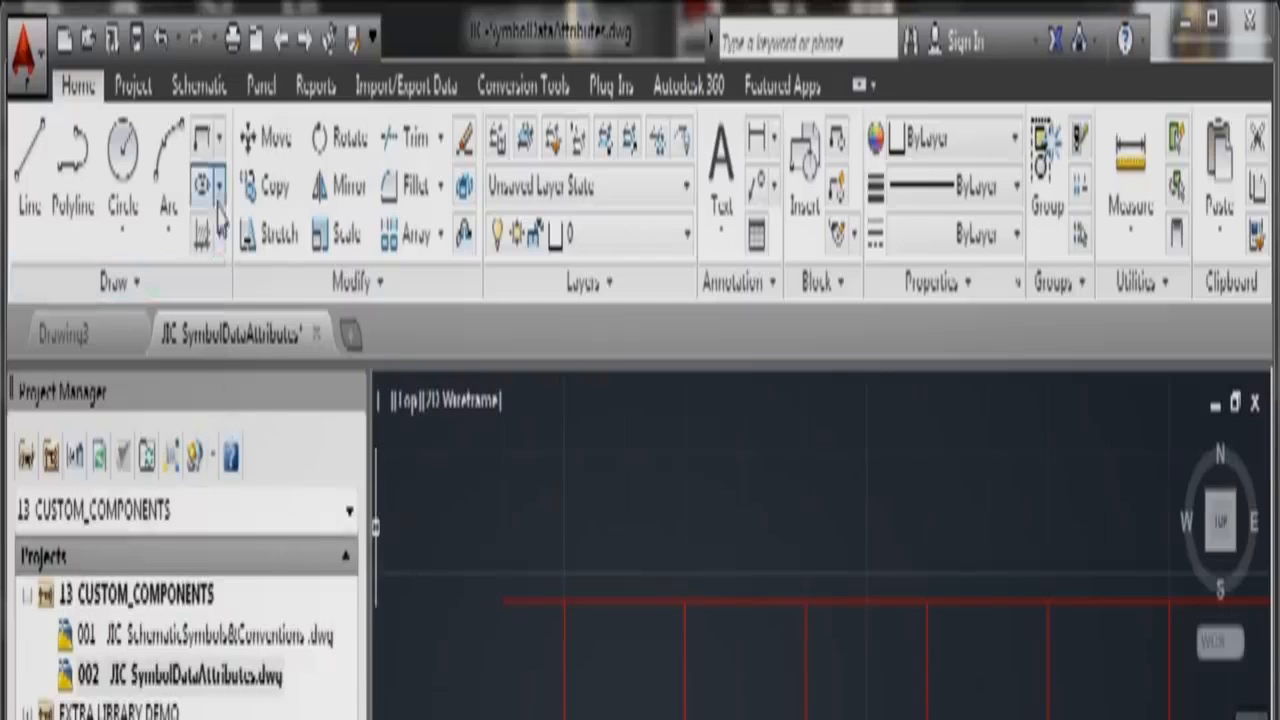
pyautogui.click(218, 138)
pyautogui.click(230, 284)
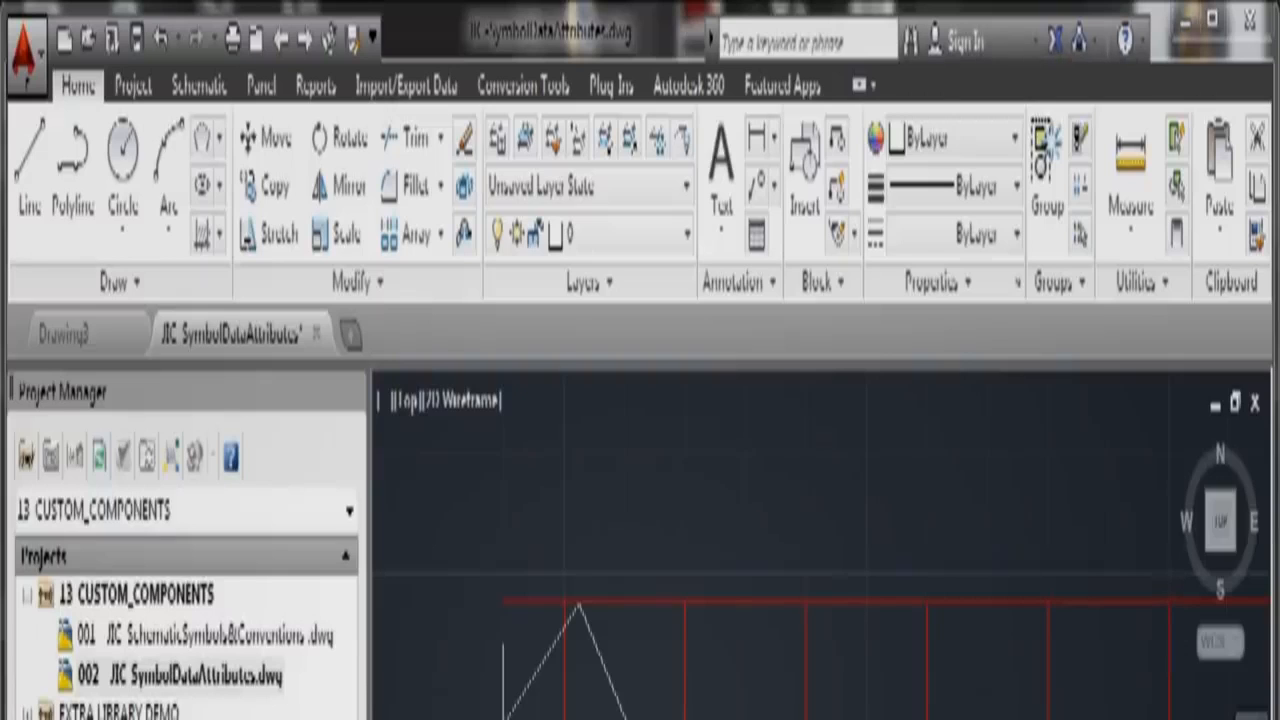
pyautogui.press('Escape')
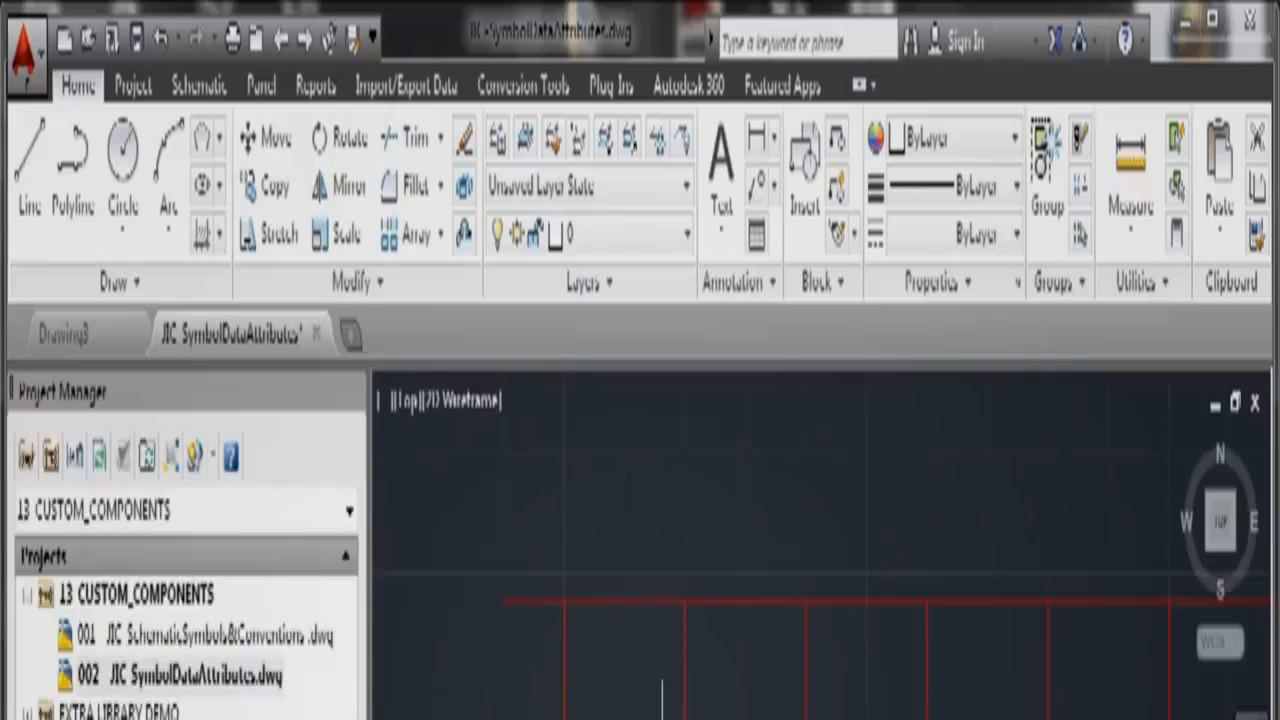
pyautogui.scroll(-3, 662, 710)
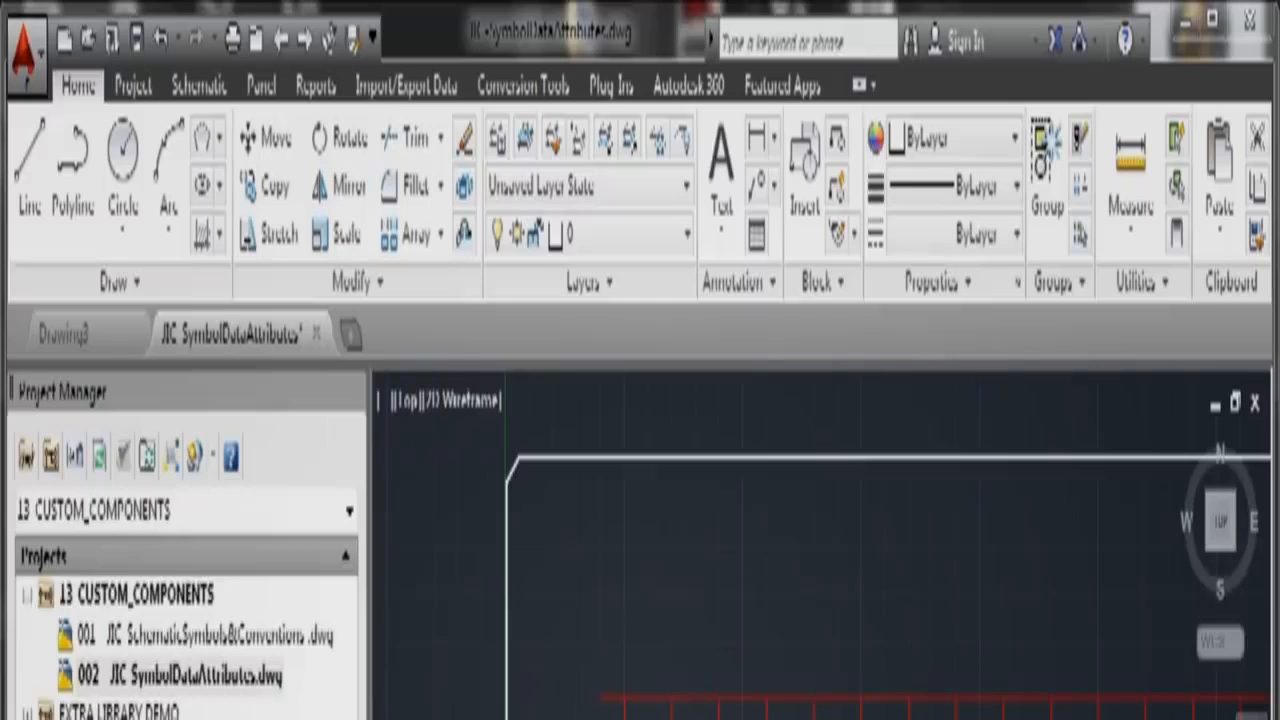
# Step: Launch Symbol Builder from Other Tools and select the two drawn objects
pyautogui.click(200, 88)
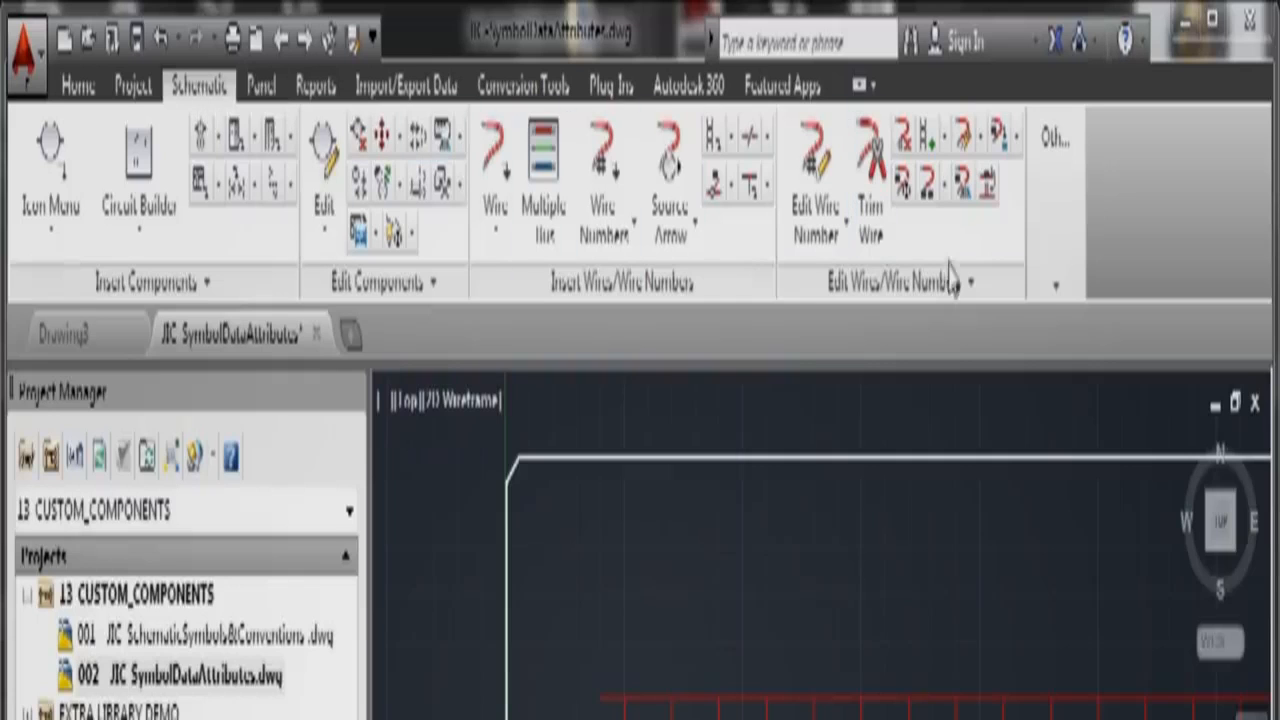
pyautogui.click(1056, 287)
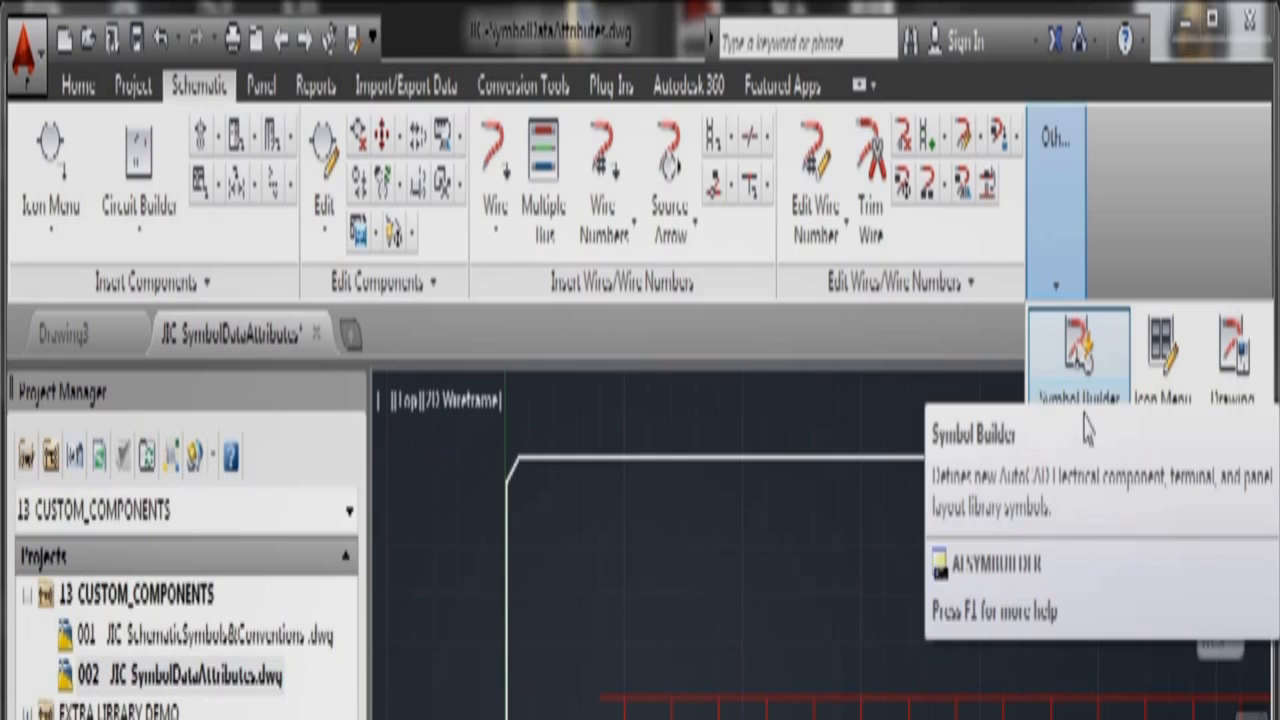
pyautogui.click(1090, 348)
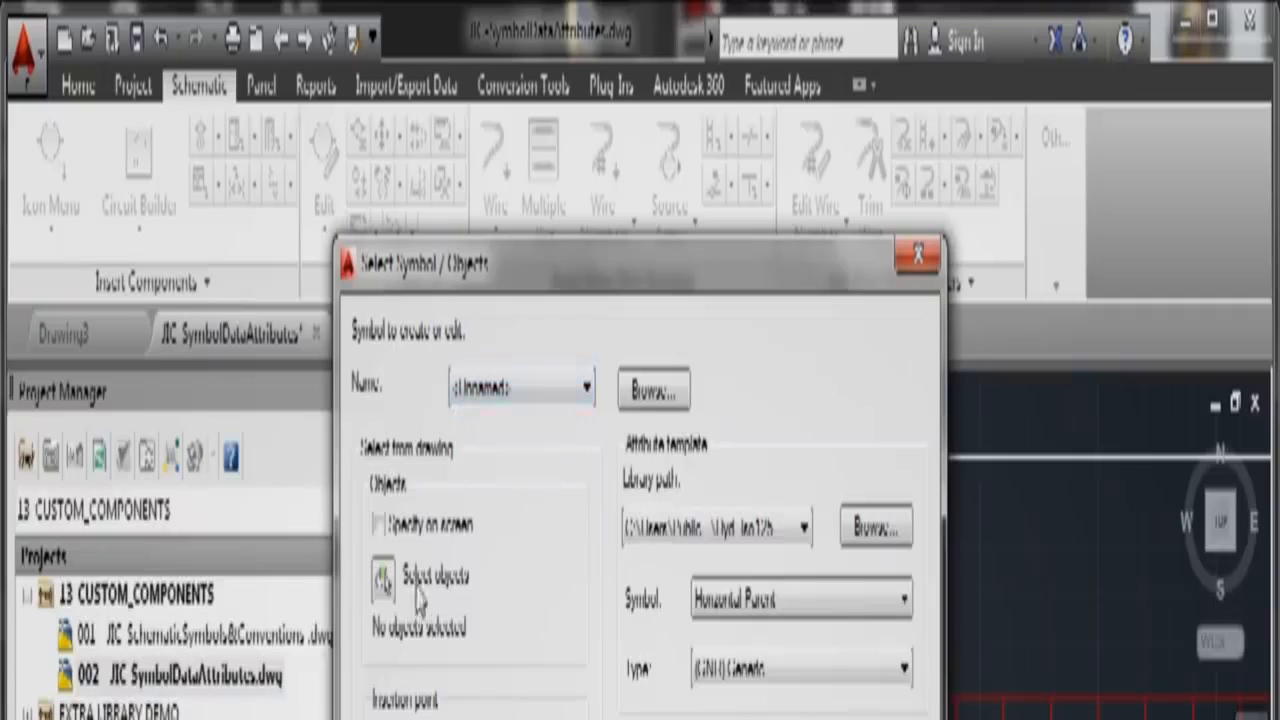
pyautogui.click(383, 580)
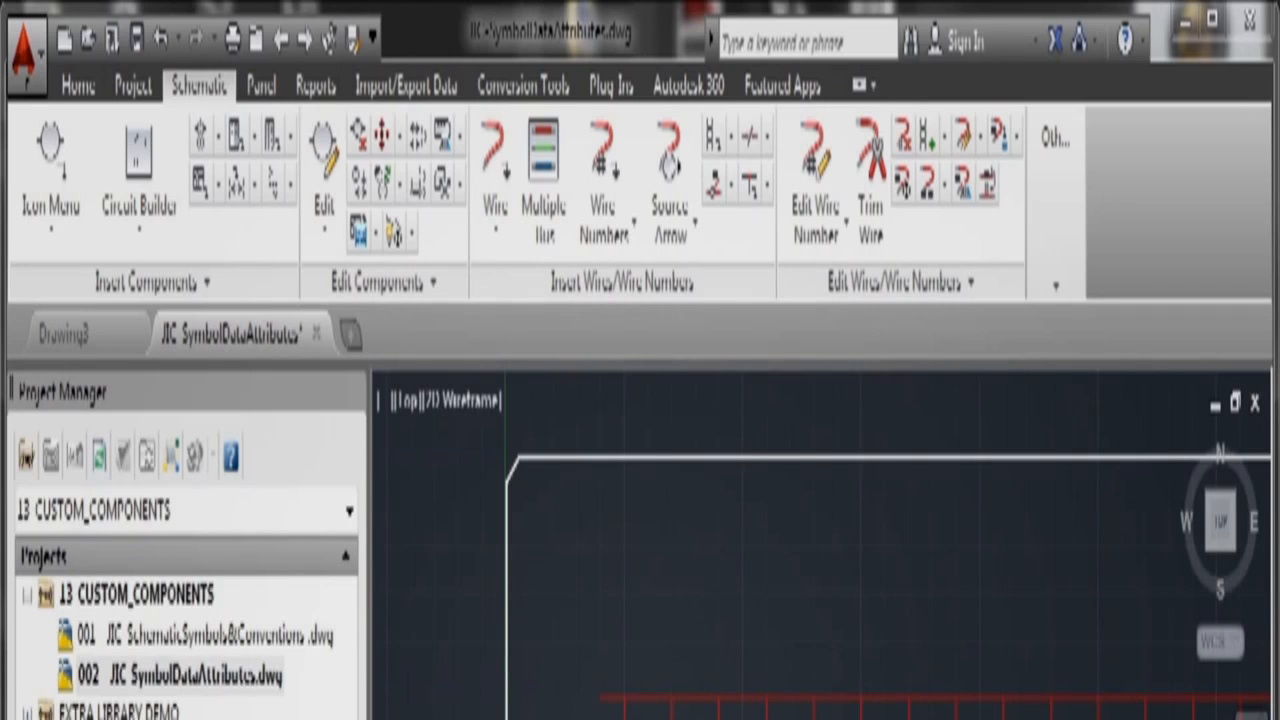
pyautogui.rightClick(654, 615)
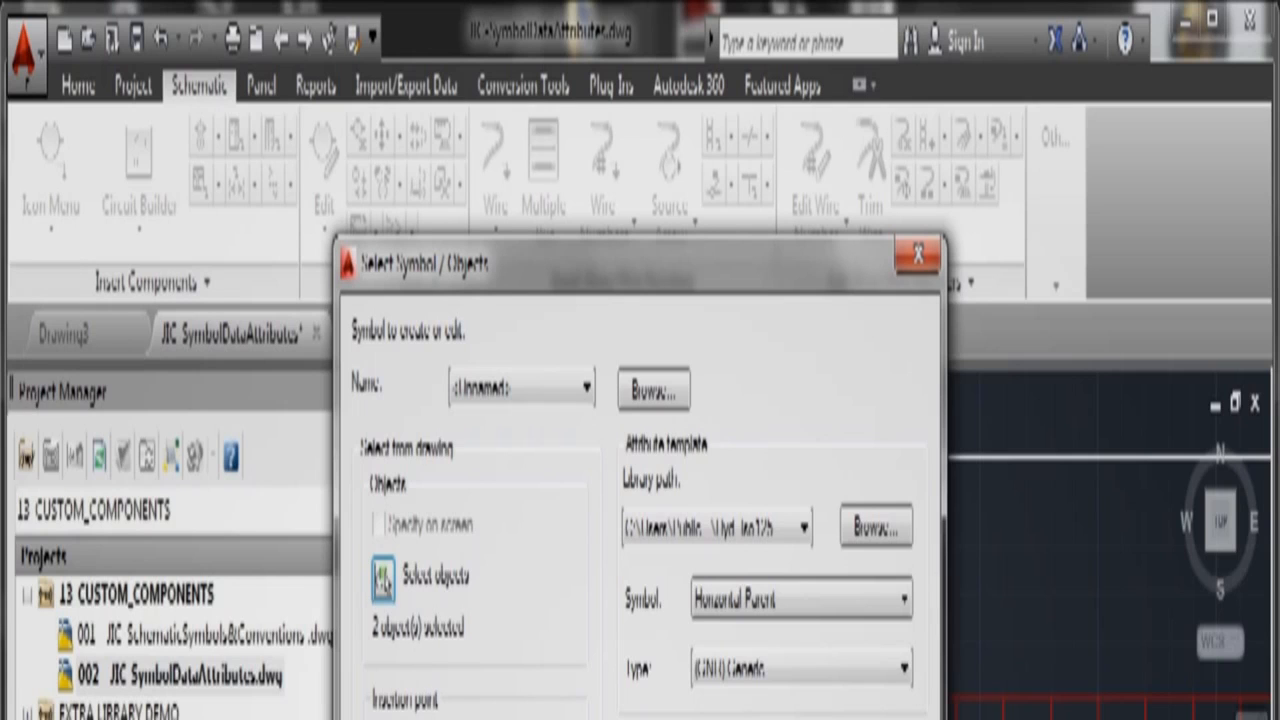
pyautogui.click(383, 718)
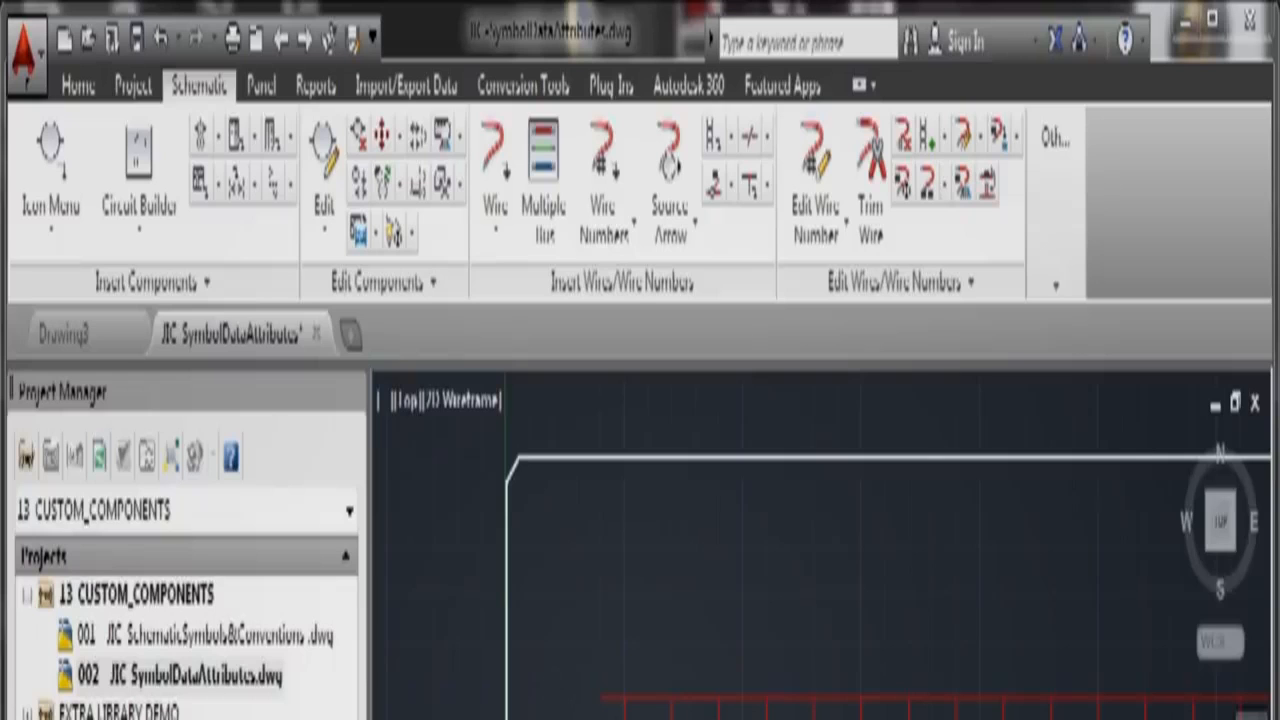
pyautogui.press('Return')
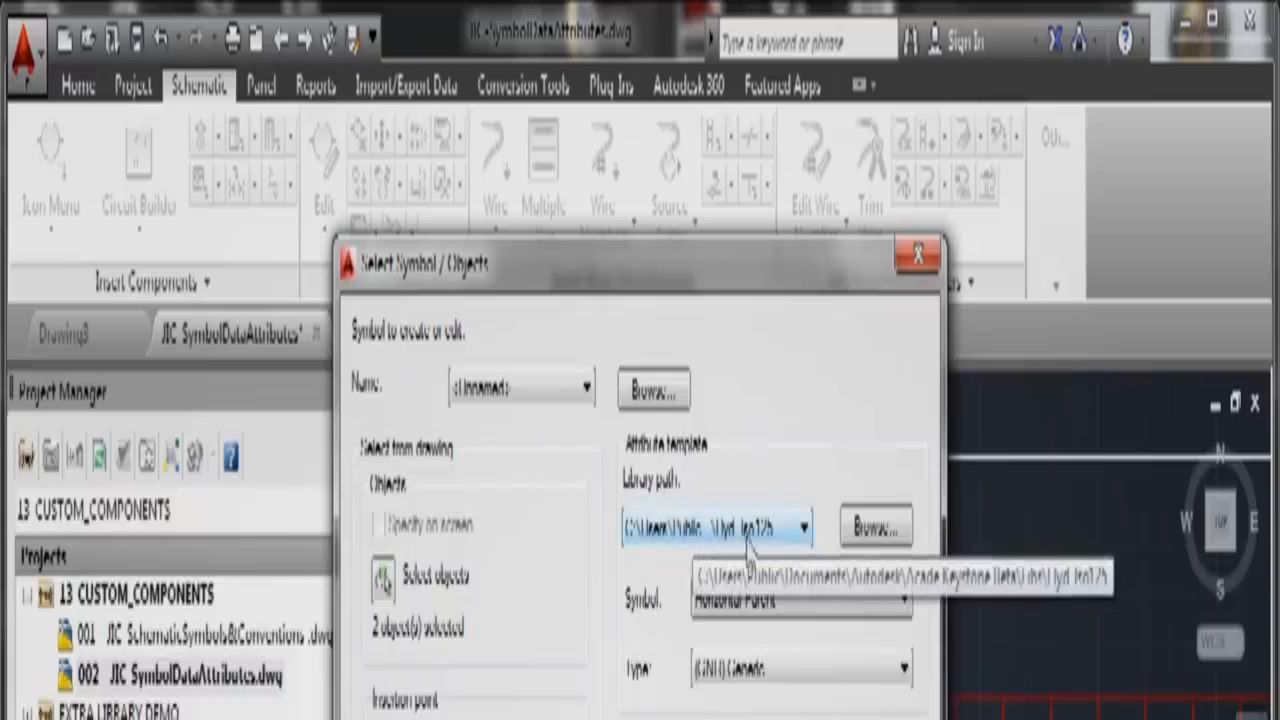
# Step: Set the library path to the second entry and the symbol template to Vertical Parent
pyautogui.click(804, 530)
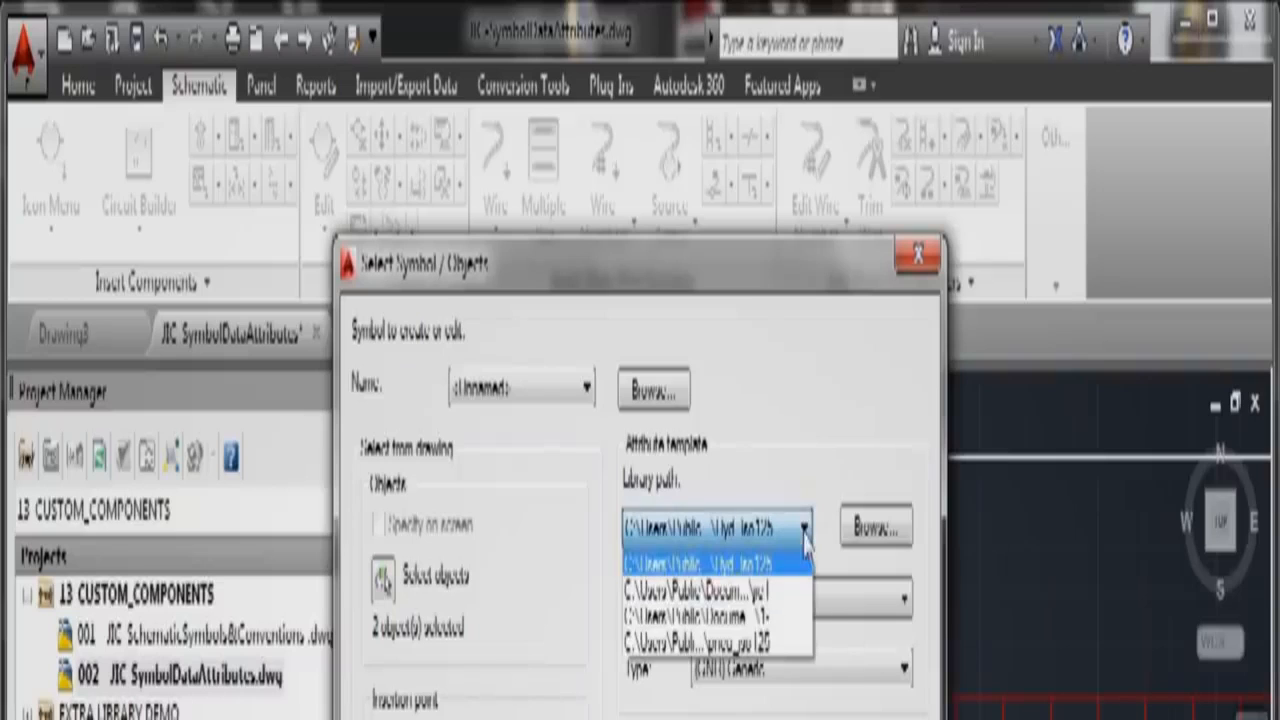
pyautogui.click(785, 592)
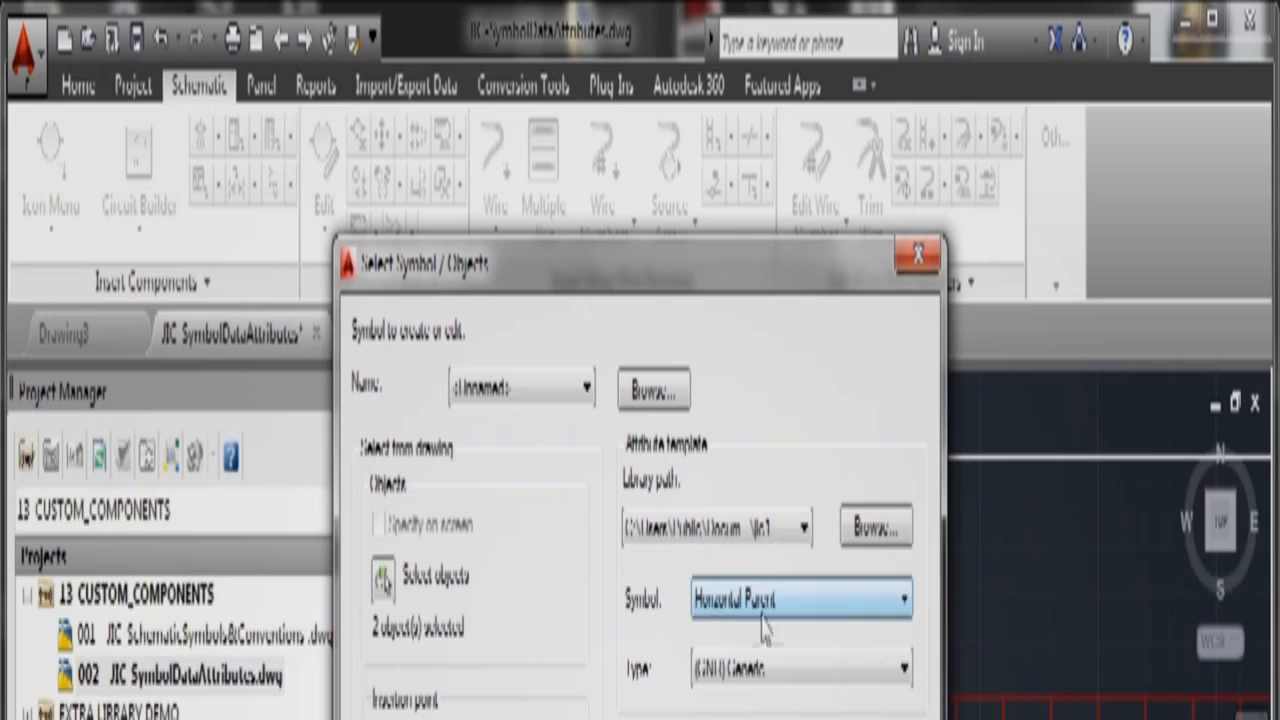
pyautogui.click(904, 612)
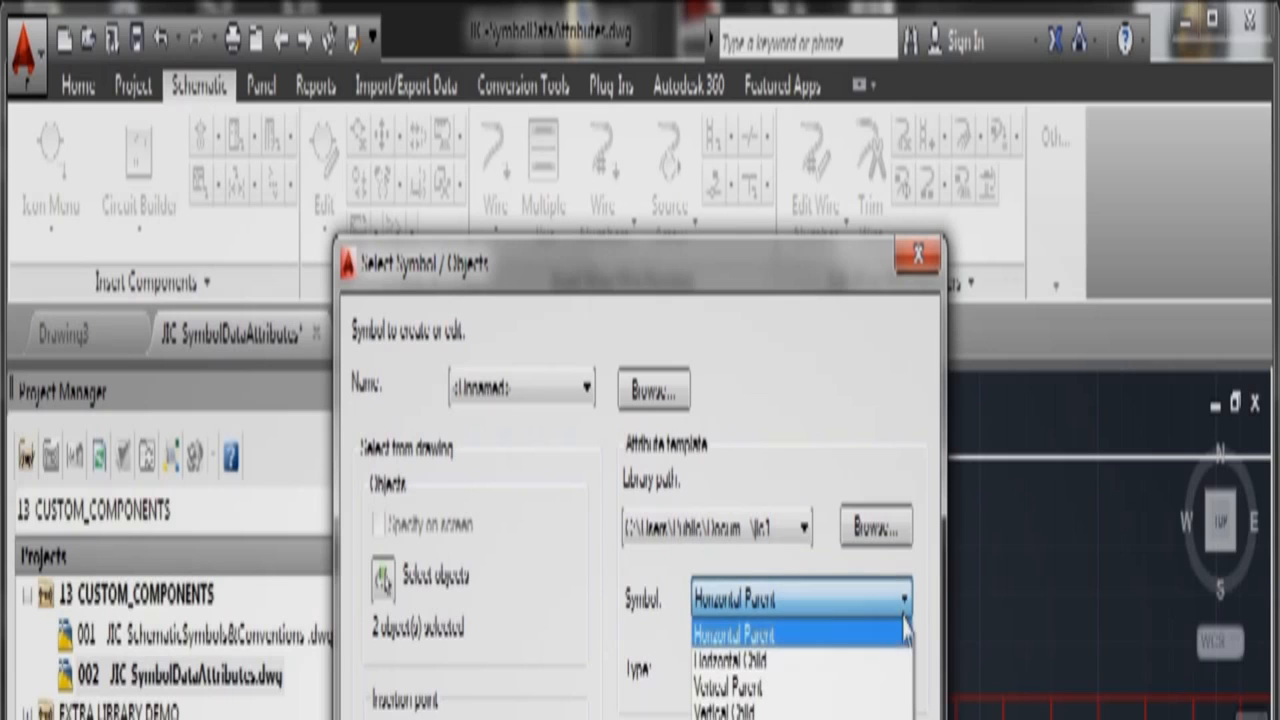
pyautogui.click(770, 686)
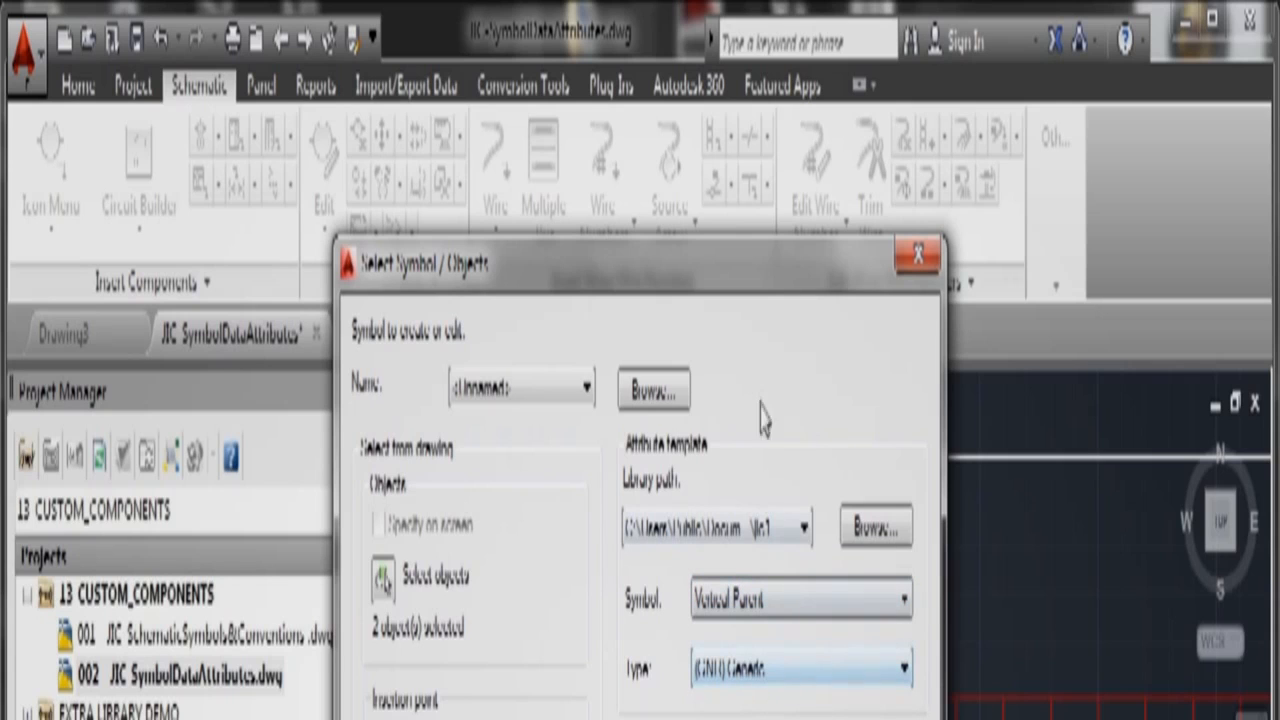
pyautogui.moveTo(752, 275); pyautogui.dragTo(765, 719)
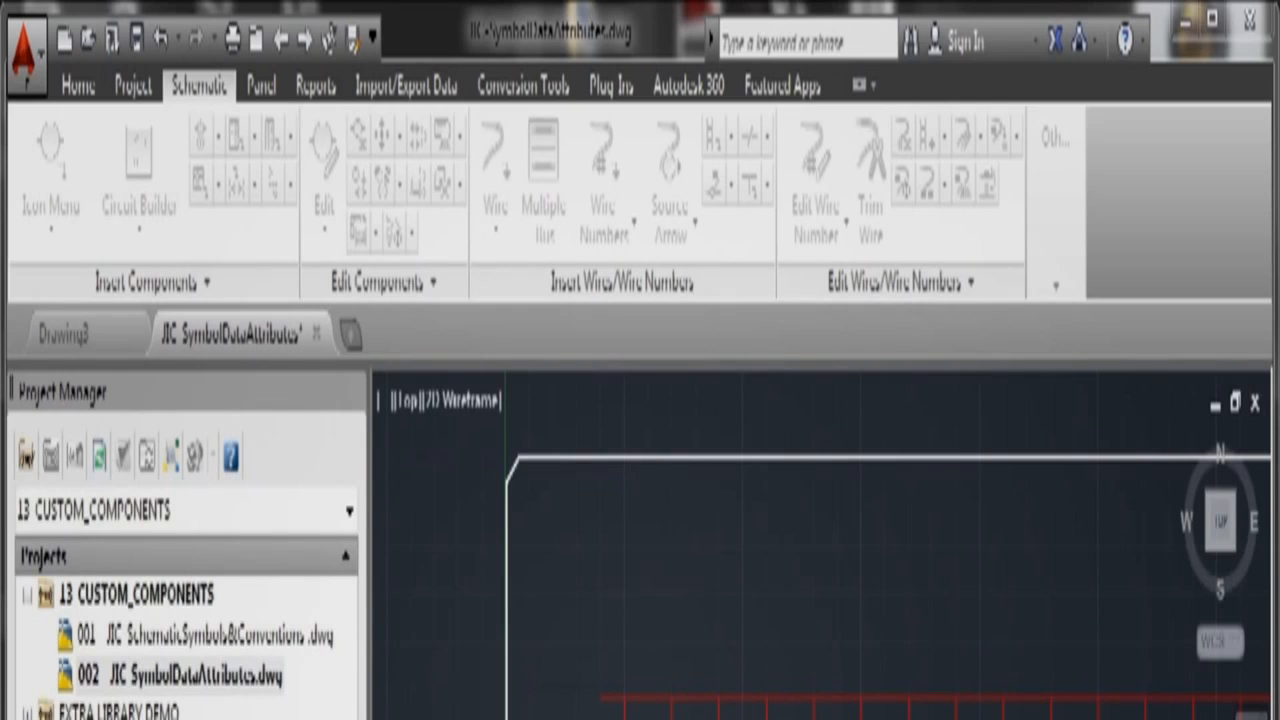
# Step: Bring the Select Symbol / Objects dialog back into view and accept it to open the Block Editor
pyautogui.moveTo(669, 716); pyautogui.dragTo(657, 363)
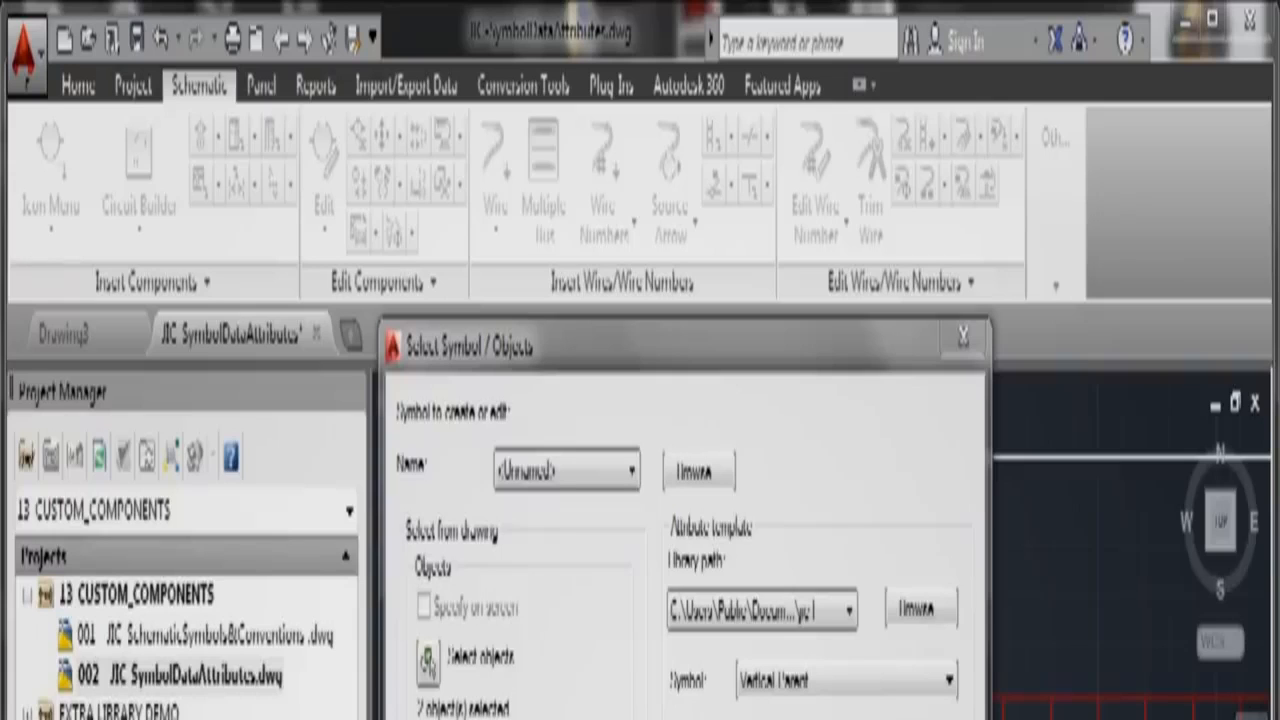
pyautogui.click(567, 368)
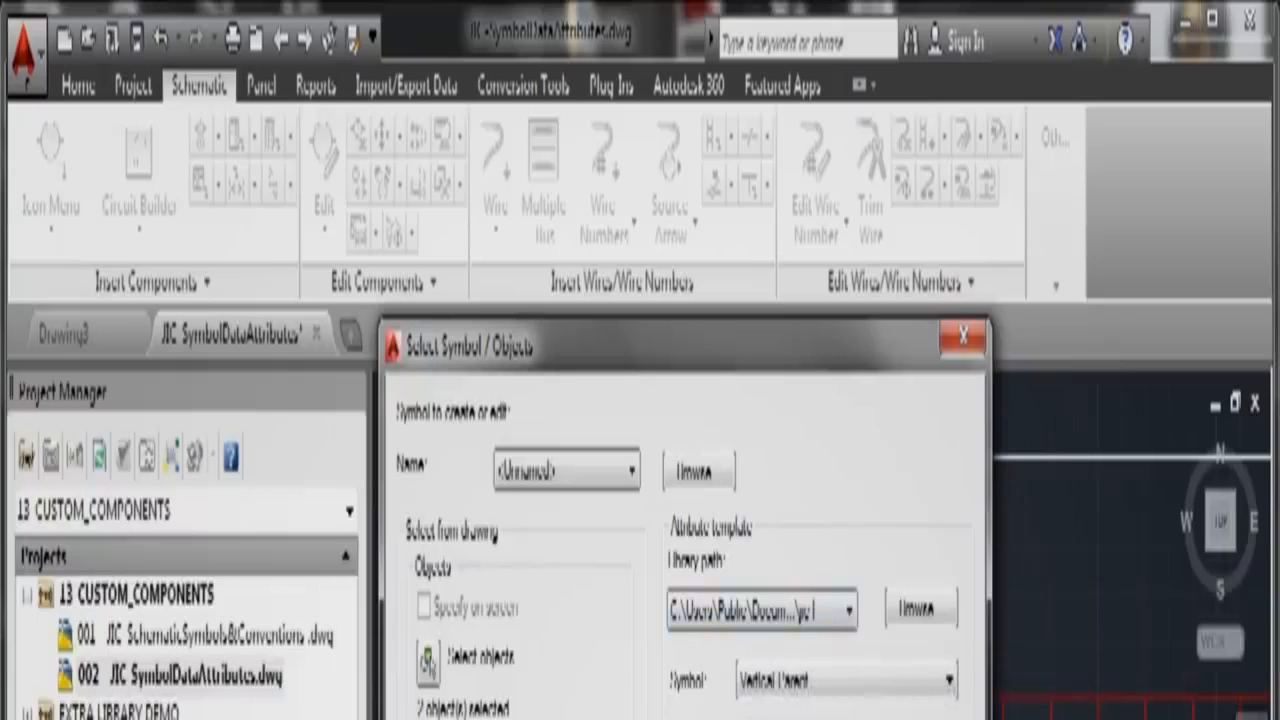
pyautogui.press('Return')
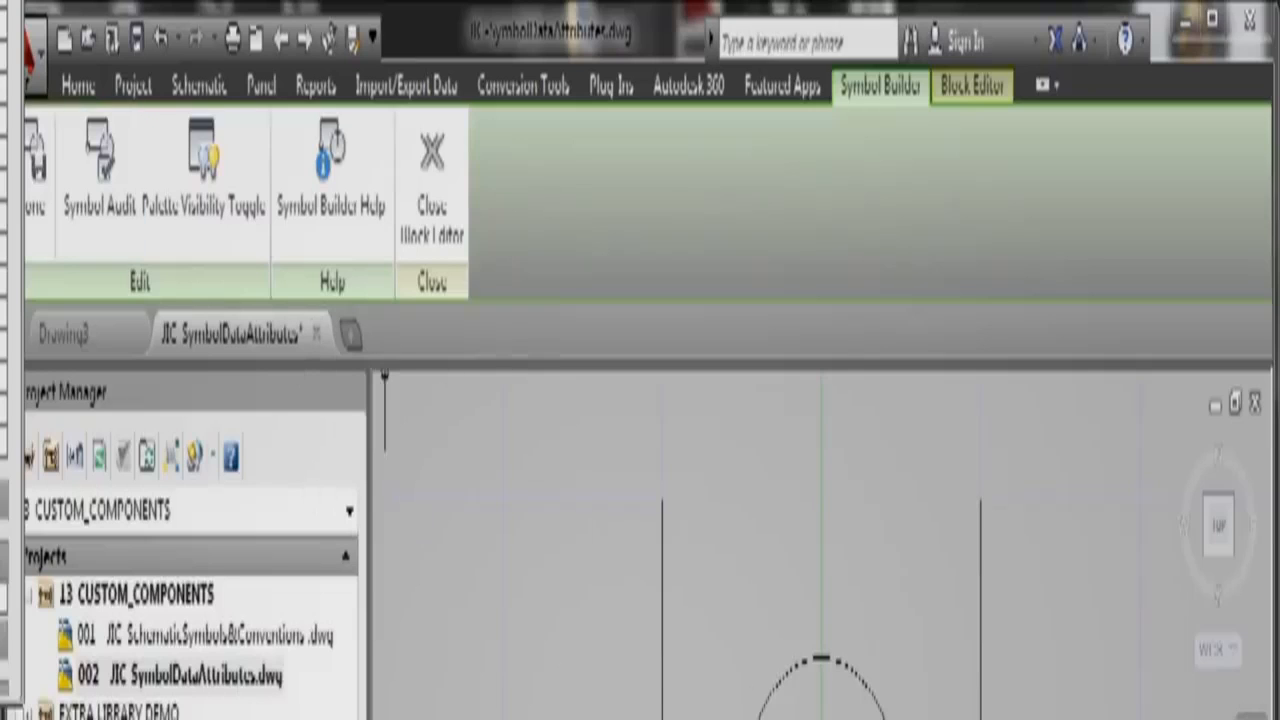
# Step: Close the Block Authoring palette and select required attributes TAG1 through DESC2
pyautogui.moveTo(0, 126); pyautogui.dragTo(899, 641)
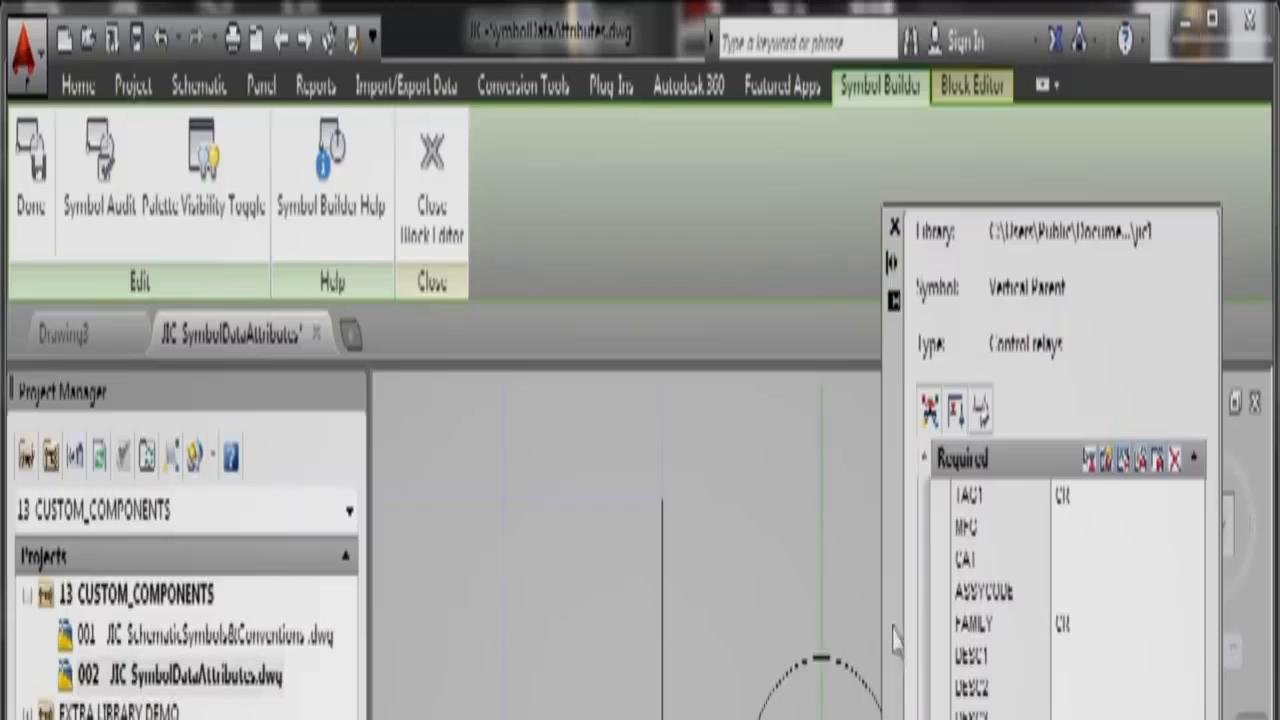
pyautogui.moveTo(0, 330); pyautogui.dragTo(444, 719)
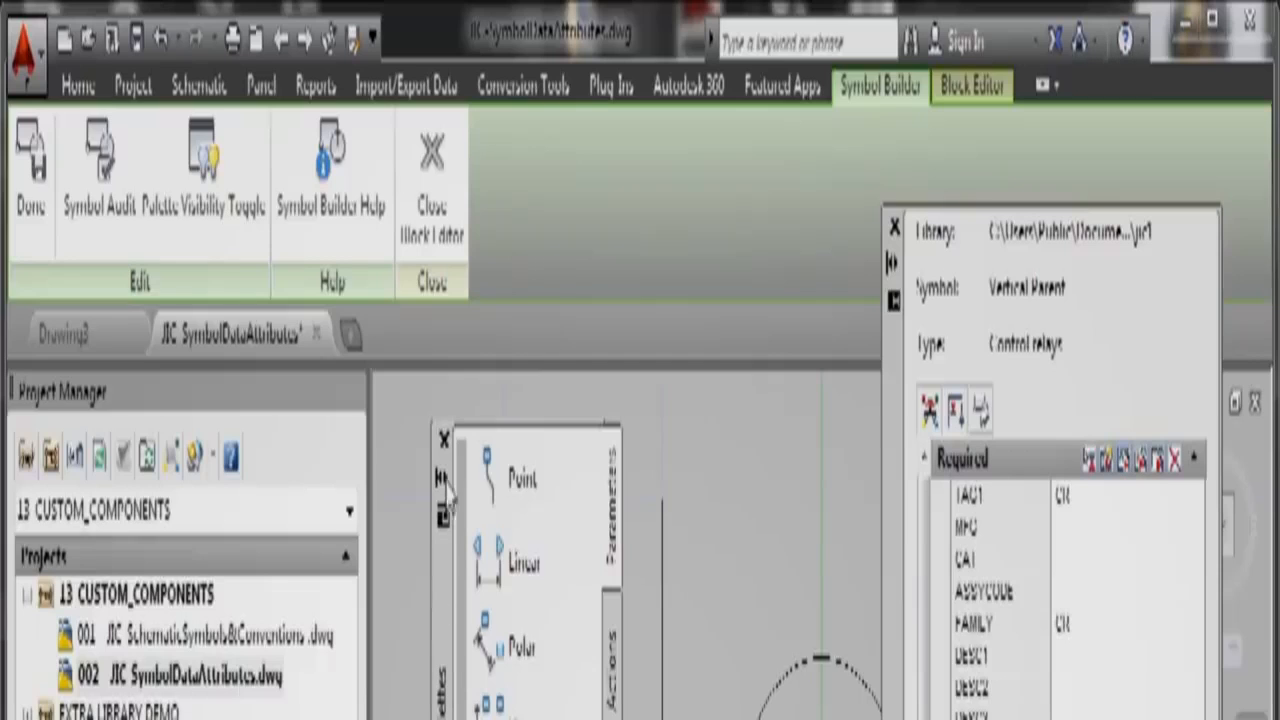
pyautogui.click(444, 440)
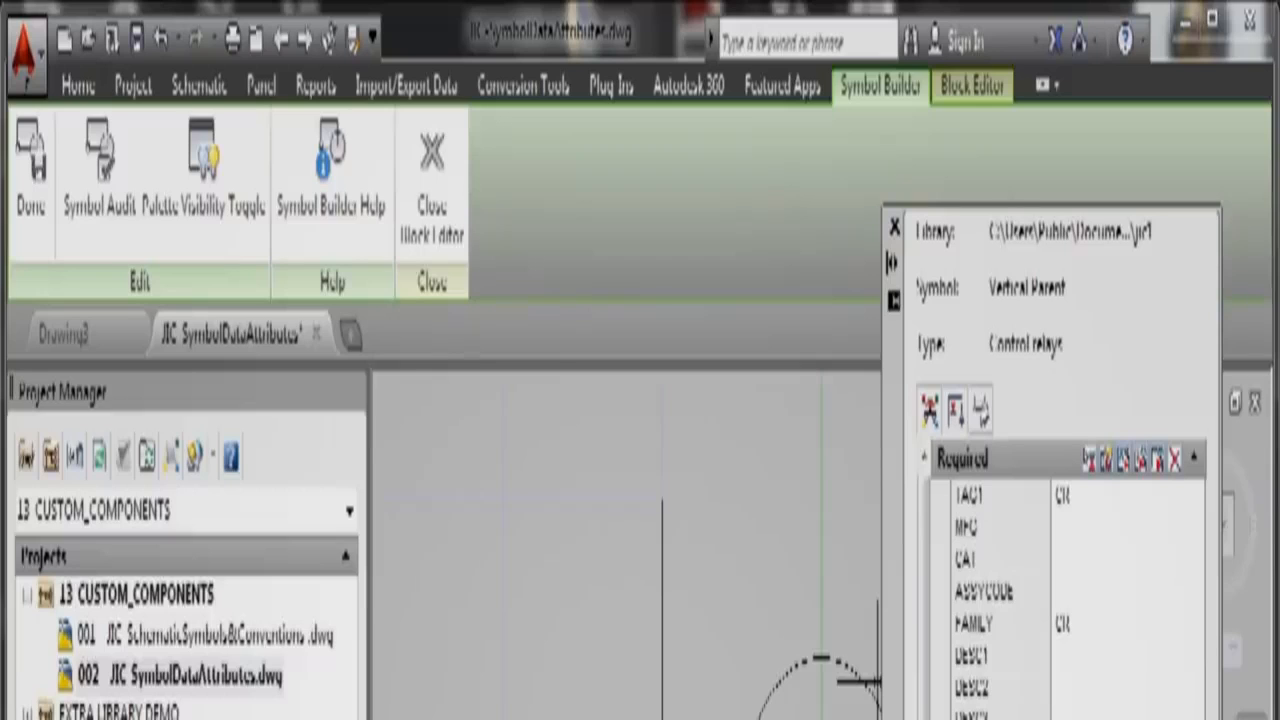
pyautogui.click(976, 493)
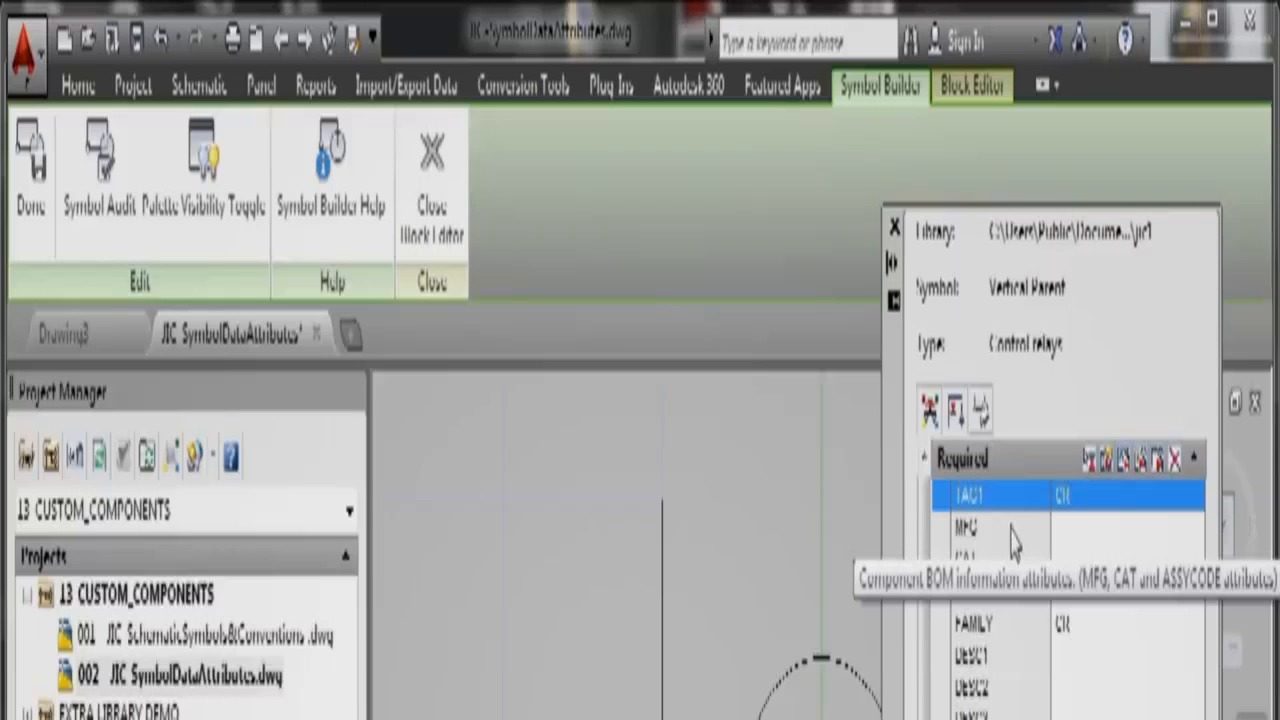
pyautogui.keyDown('shift'); pyautogui.moveTo(1005, 541); pyautogui.dragTo(1006, 719); pyautogui.keyUp('shift')
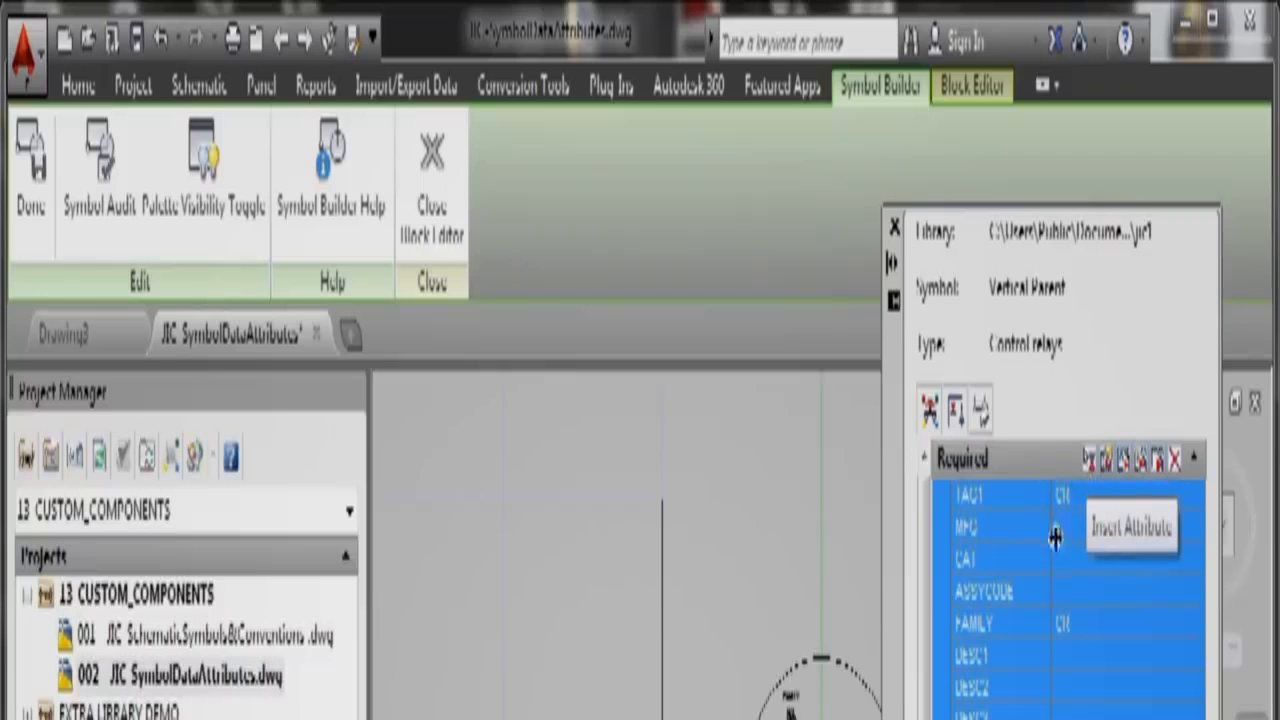
# Step: Place the INST, LOC and TAG1 attributes on the relay symbol
pyautogui.click(1089, 462)
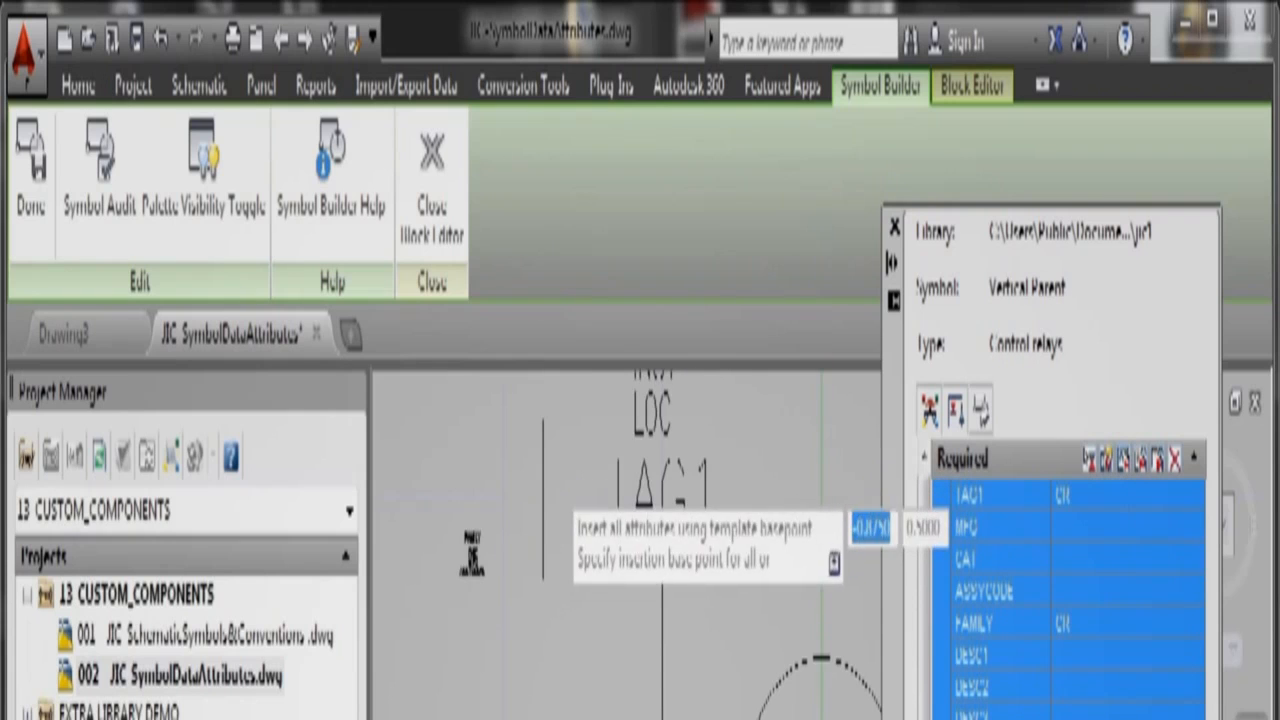
pyautogui.scroll(-3, 633, 537)
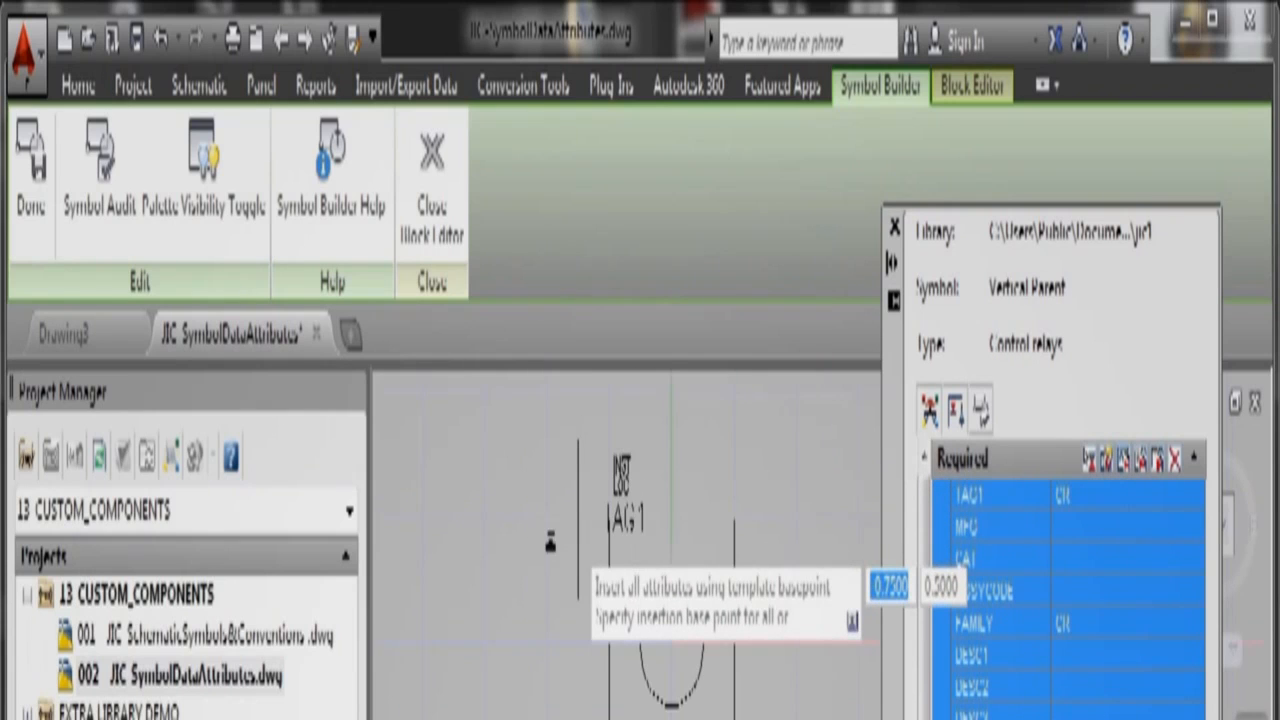
pyautogui.scroll(-3, 540, 540)
pyautogui.click(503, 510)
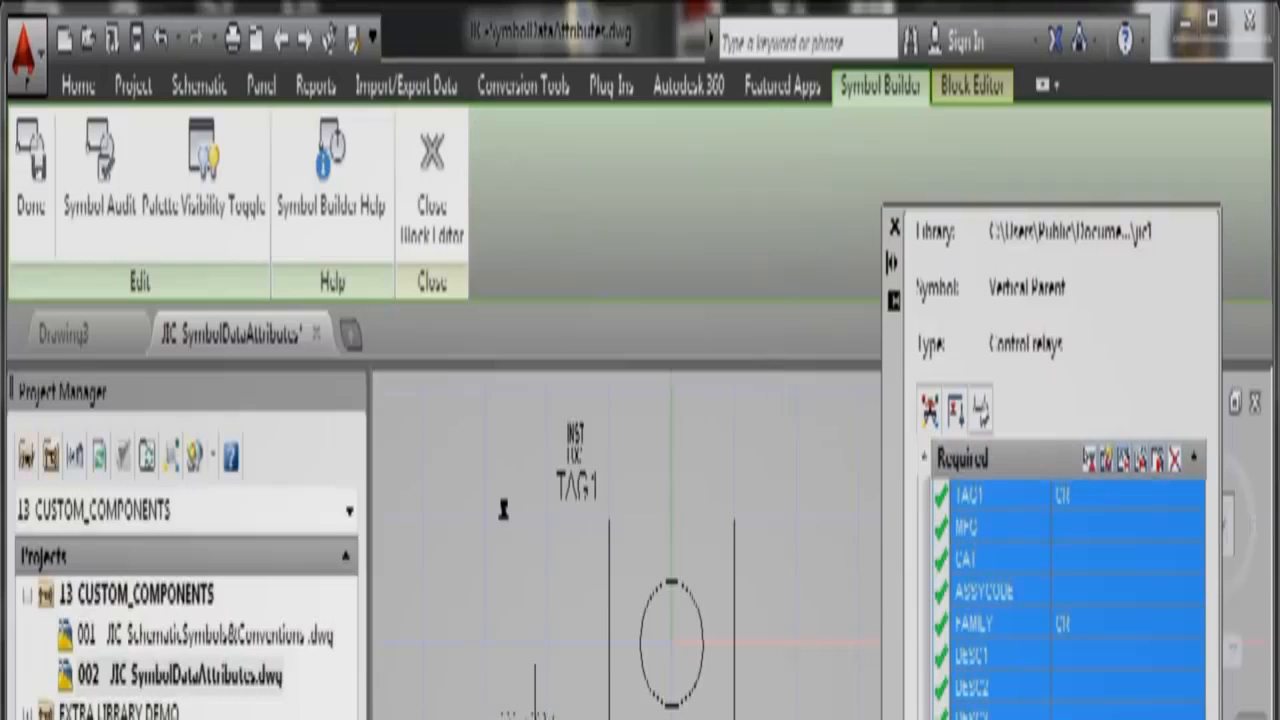
# Step: Move the attributes below TAG1 down near the bottom of the symbol
pyautogui.rightClick(536, 712)
pyautogui.click(584, 116)
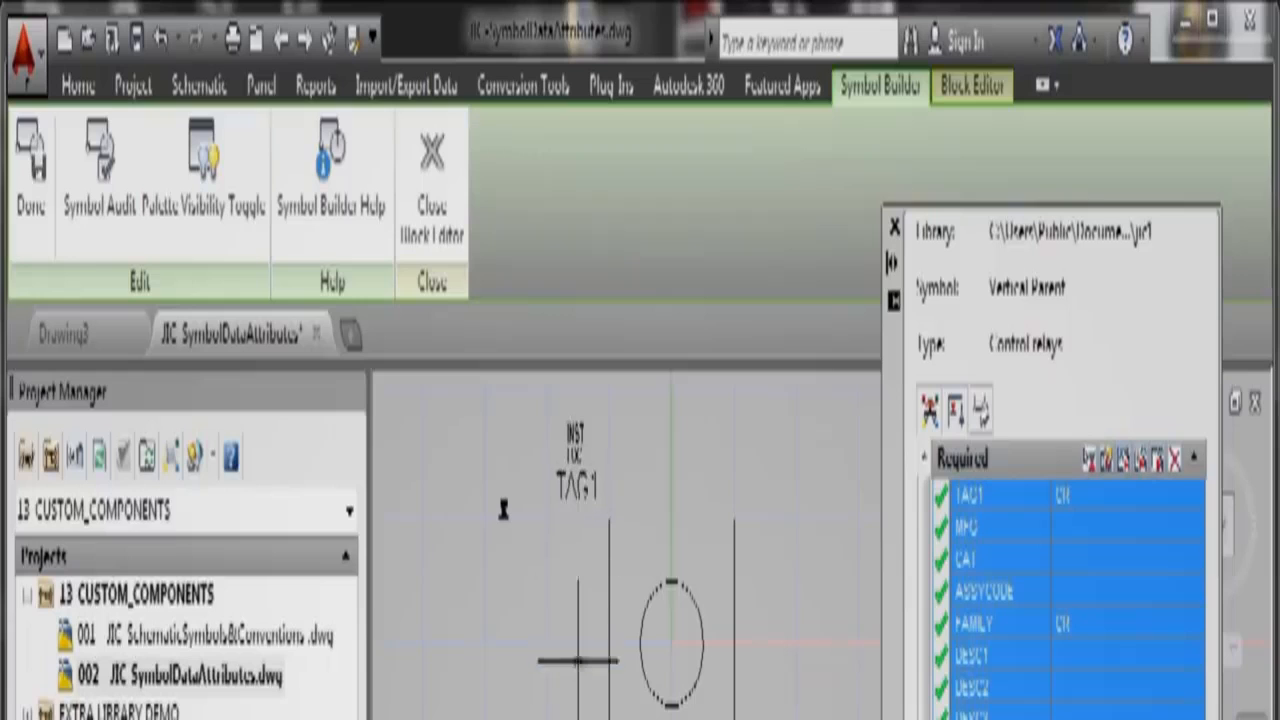
pyautogui.click(586, 543)
pyautogui.click(577, 512)
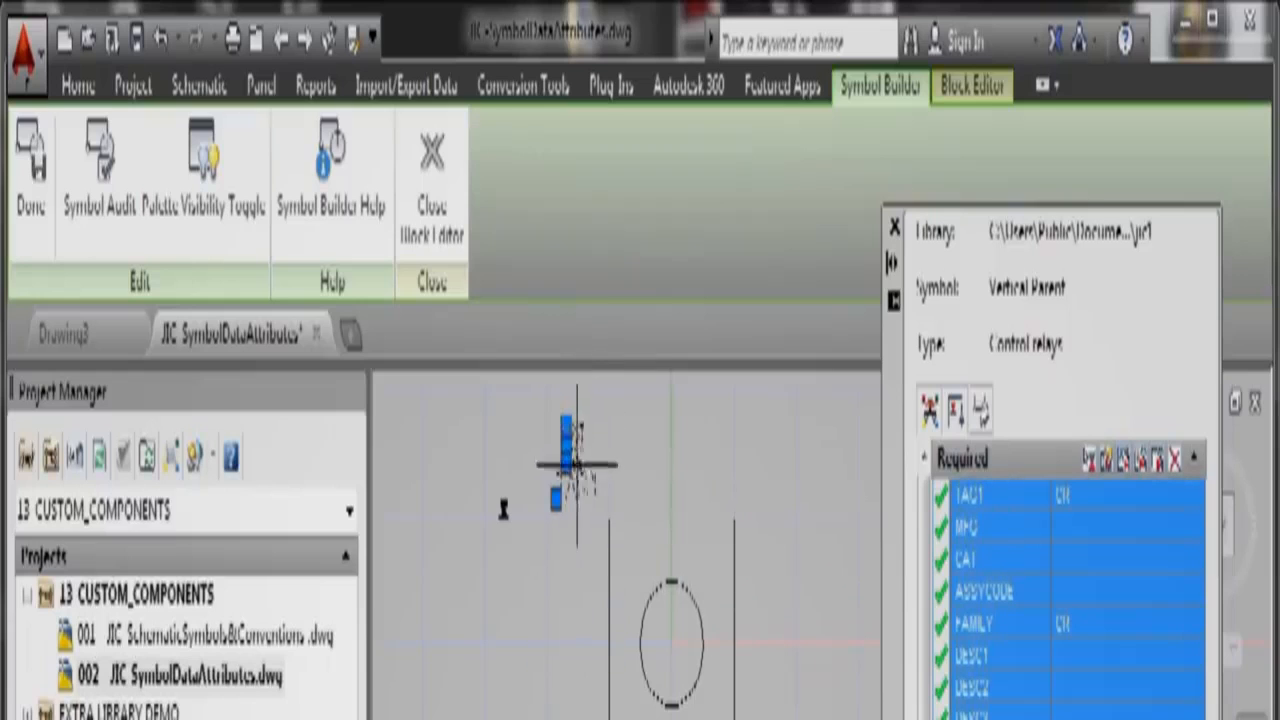
pyautogui.rightClick(575, 457)
pyautogui.click(645, 483)
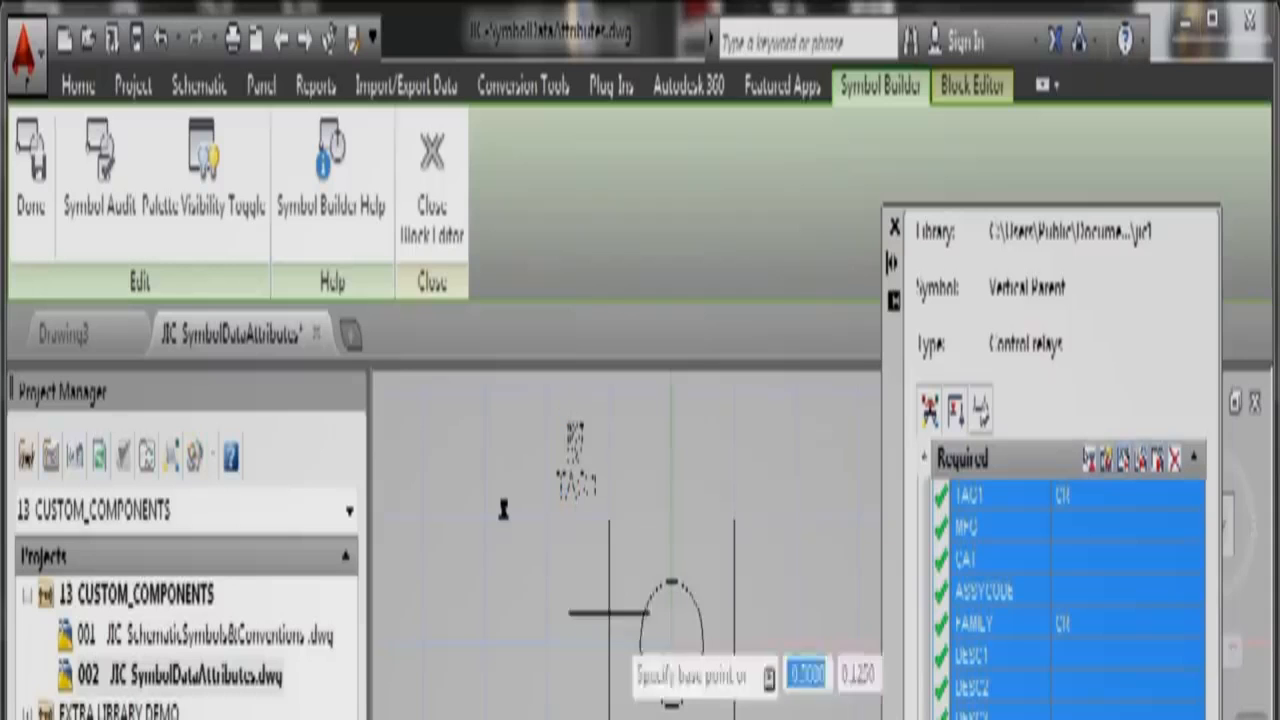
pyautogui.click(578, 505)
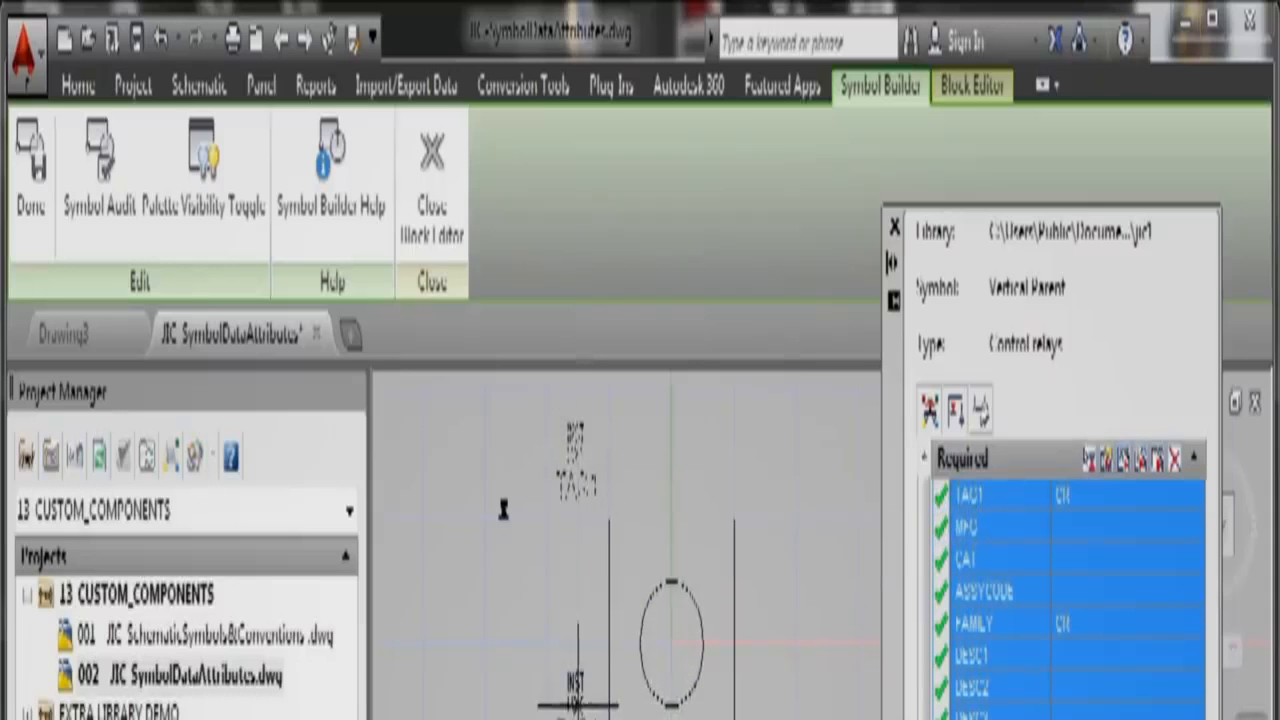
pyautogui.click(576, 708)
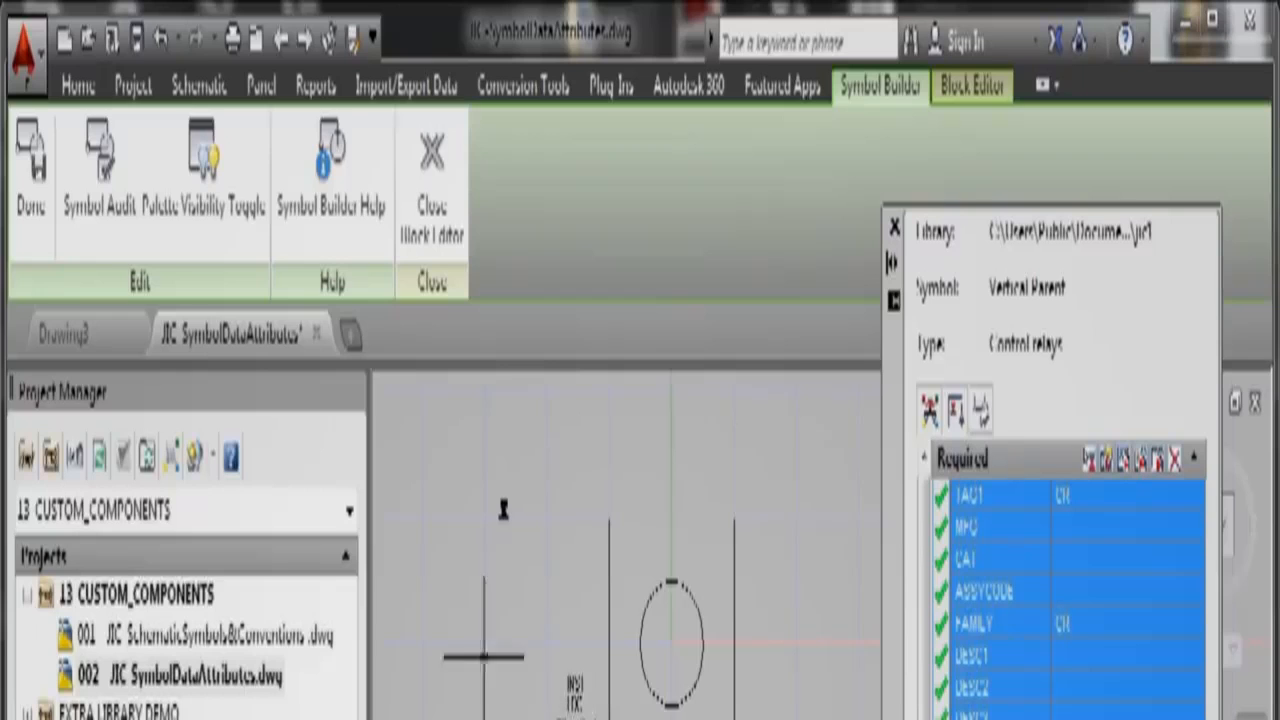
# Step: Move the FAMILY, CAT, MFG and ASSYCODE attribute group beside the relay box and circle
pyautogui.scroll(6, 508, 517)
pyautogui.scroll(3, 508, 517)
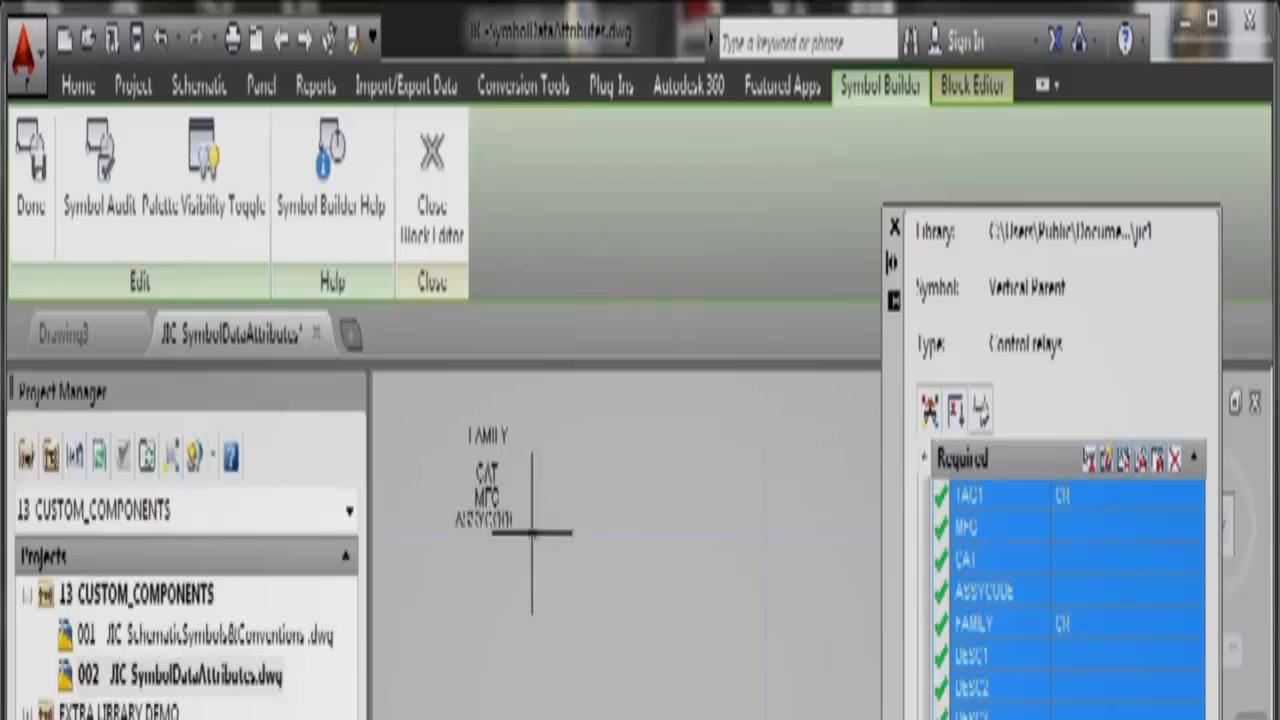
pyautogui.click(521, 556)
pyautogui.click(456, 421)
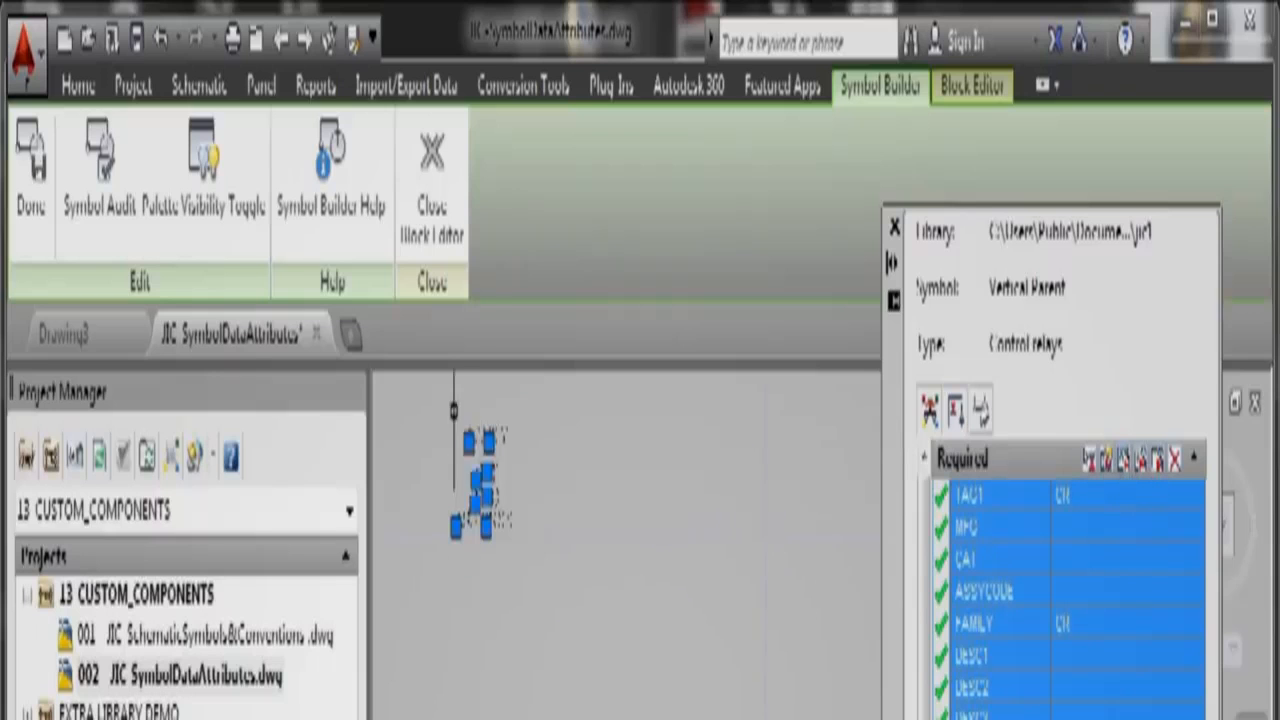
pyautogui.rightClick(470, 458)
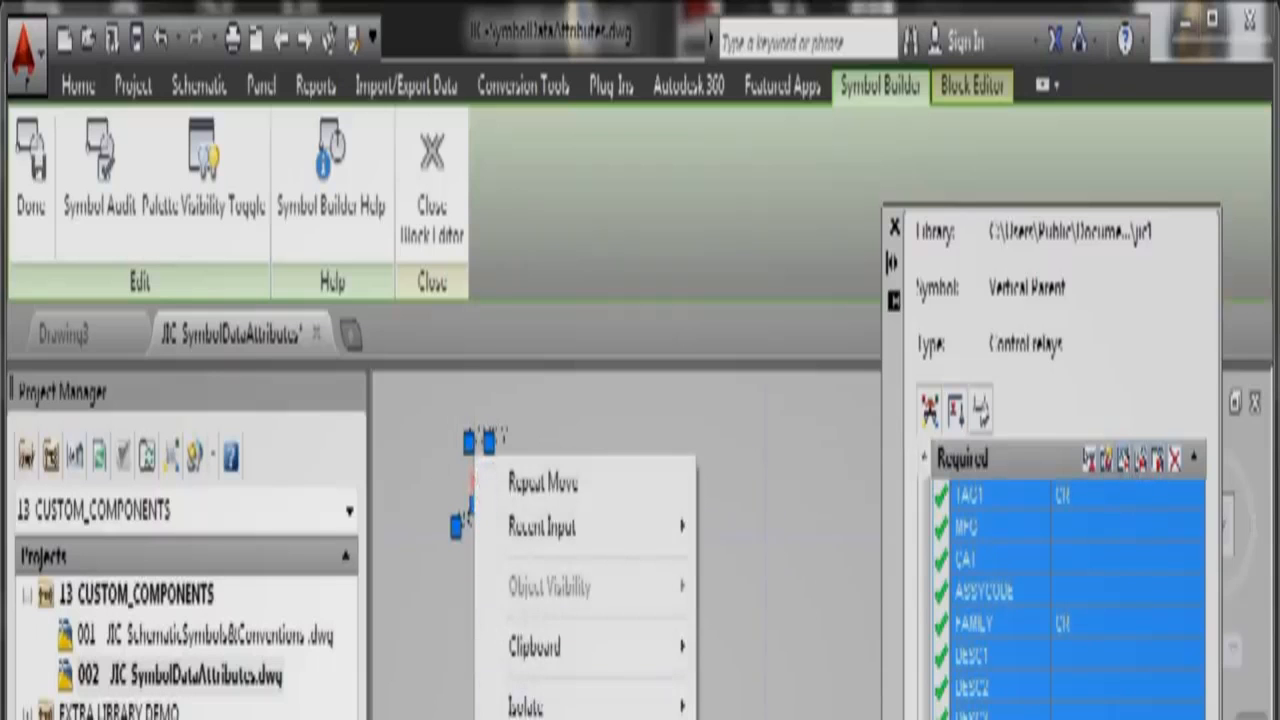
pyautogui.click(543, 483)
pyautogui.click(468, 539)
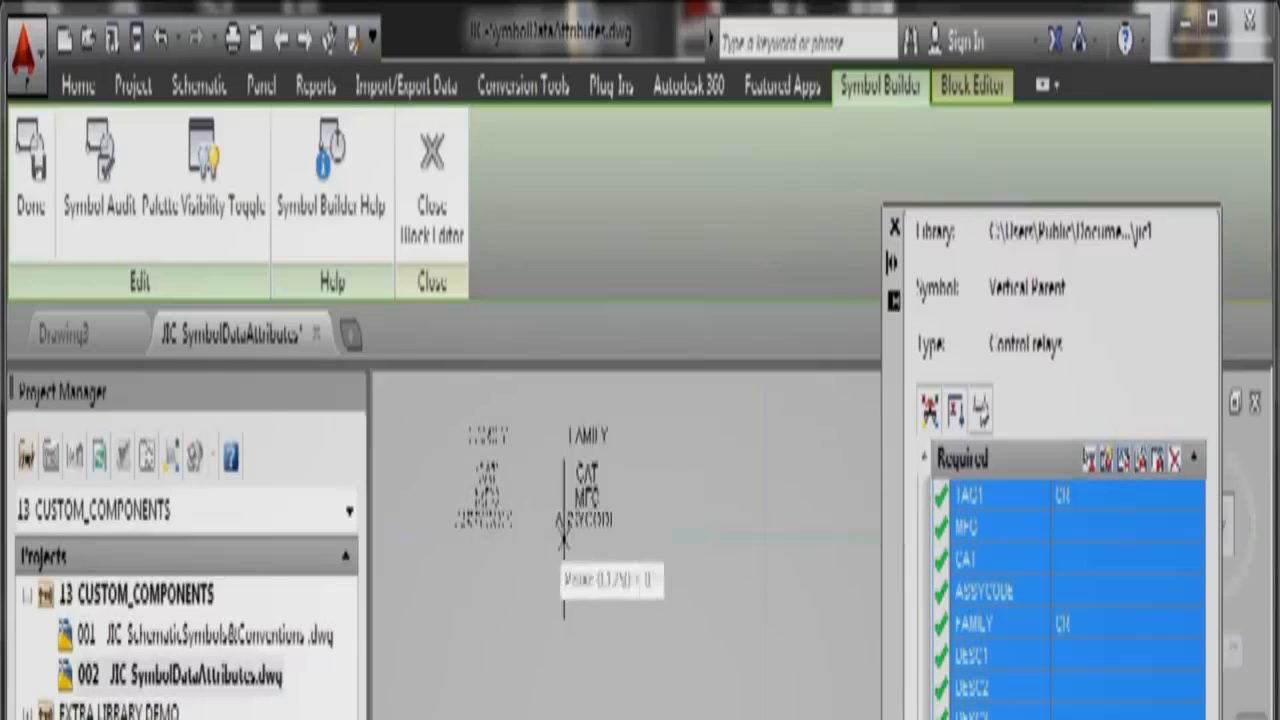
pyautogui.scroll(-5, 662, 718)
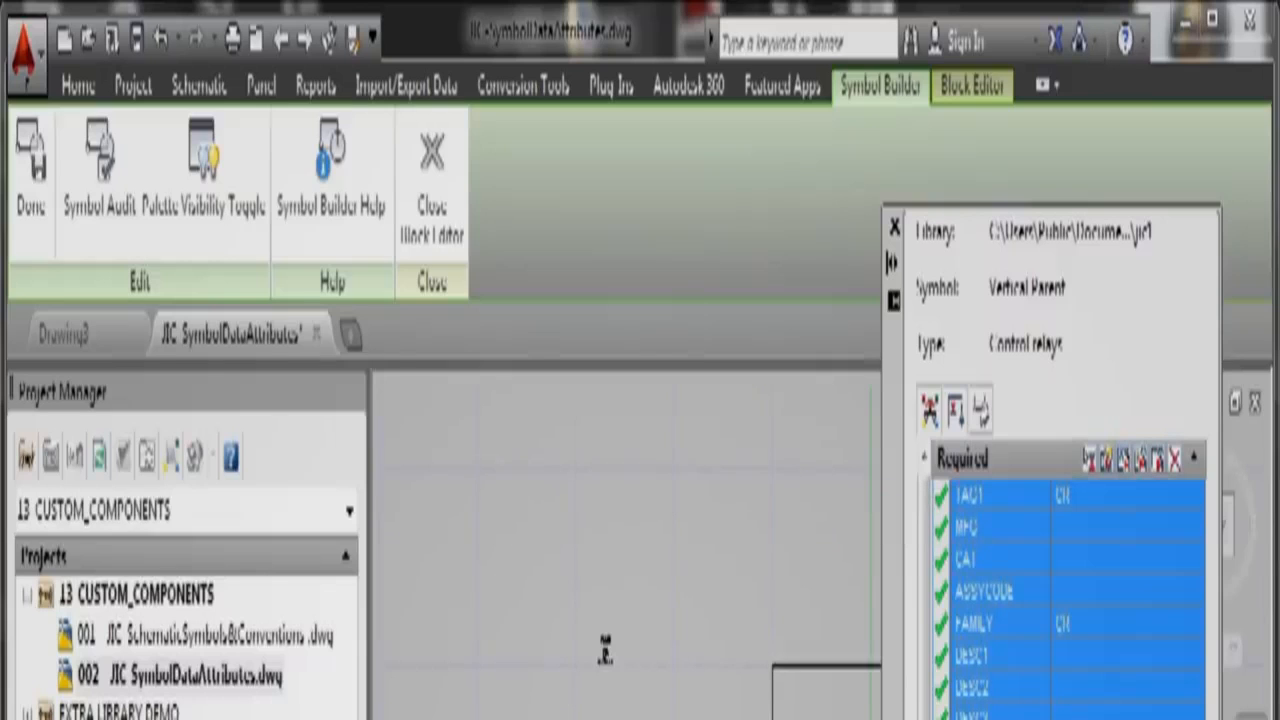
pyautogui.moveTo(792, 719)
pyautogui.mouseDown(button='middle')
pyautogui.moveTo(728, 719)
pyautogui.moveTo(631, 655)
pyautogui.moveTo(628, 638)
pyautogui.moveTo(625, 651)
pyautogui.mouseUp(button='middle')
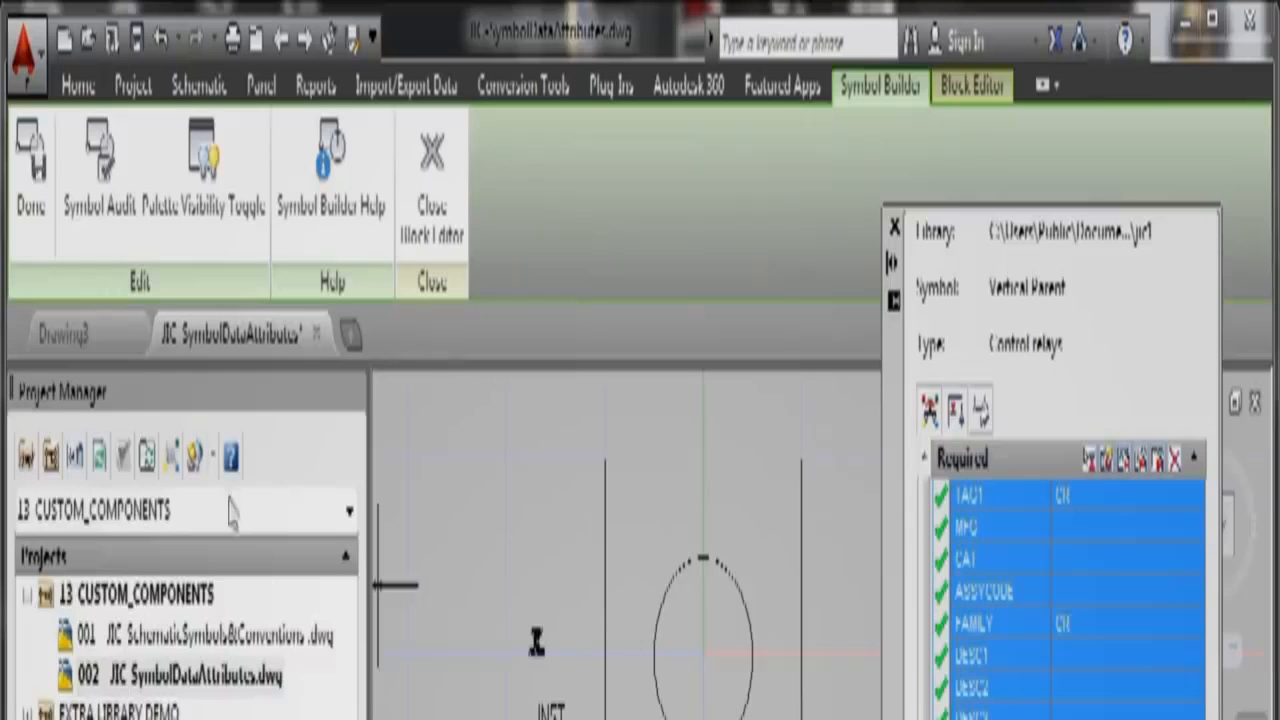
# Step: Save the relay as a Block symbol with a picked insertion base point, then confirm past the audit
pyautogui.click(32, 222)
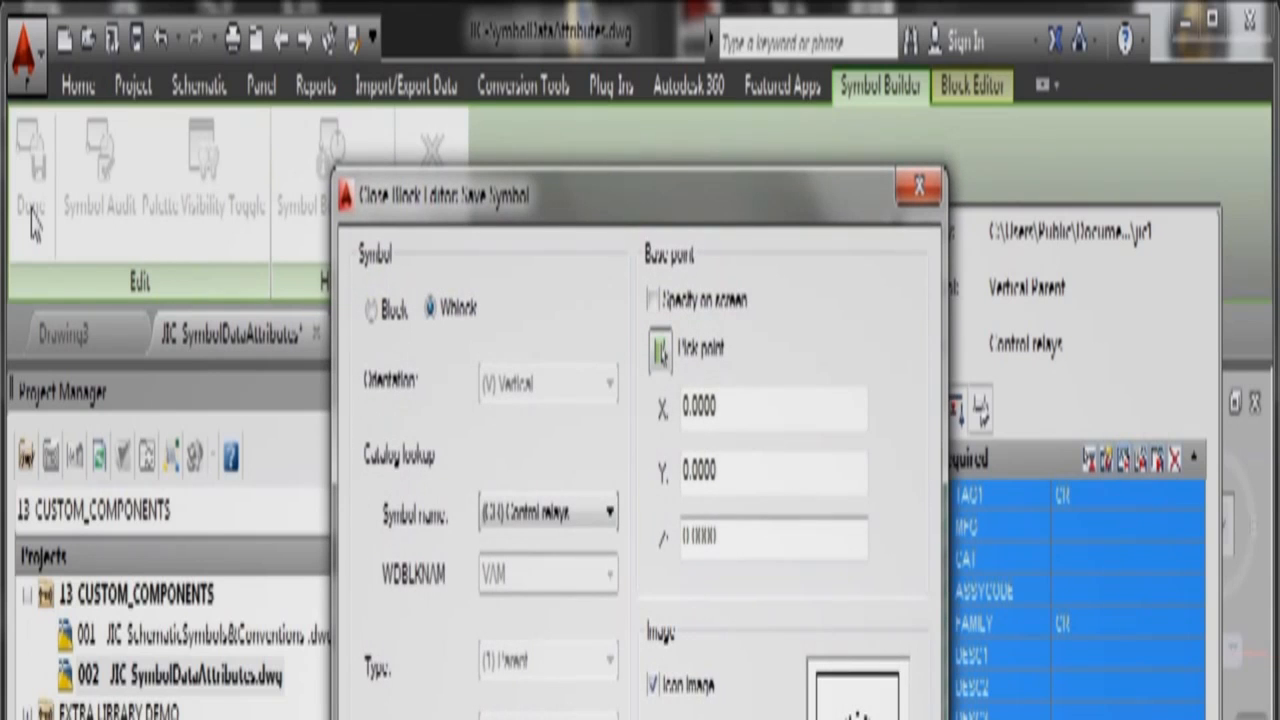
pyautogui.click(372, 316)
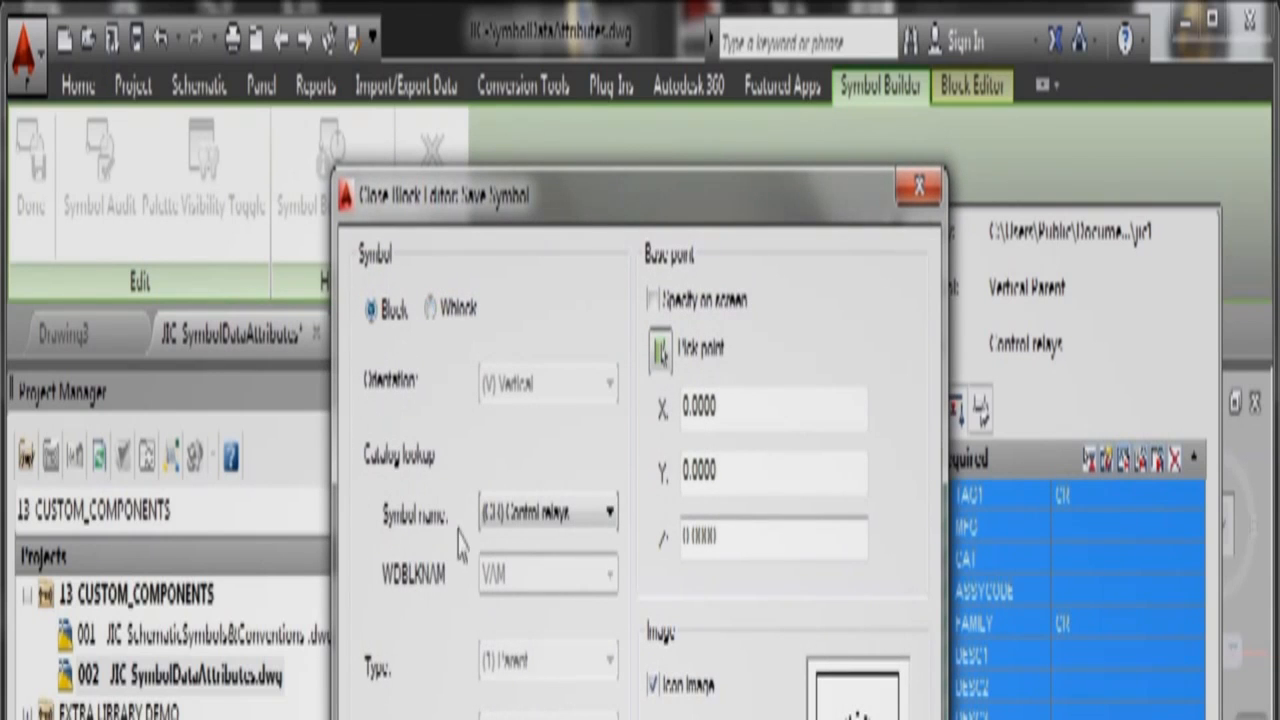
pyautogui.click(431, 308)
pyautogui.click(372, 310)
pyautogui.click(661, 354)
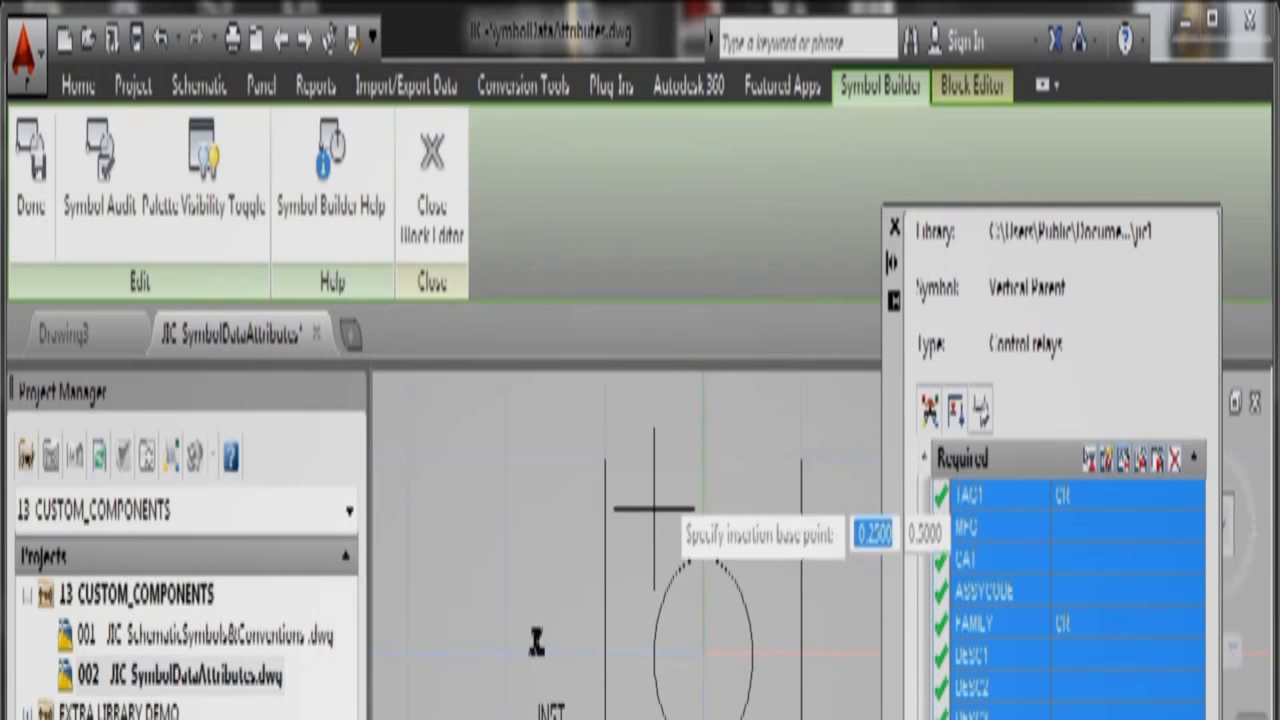
pyautogui.click(688, 645)
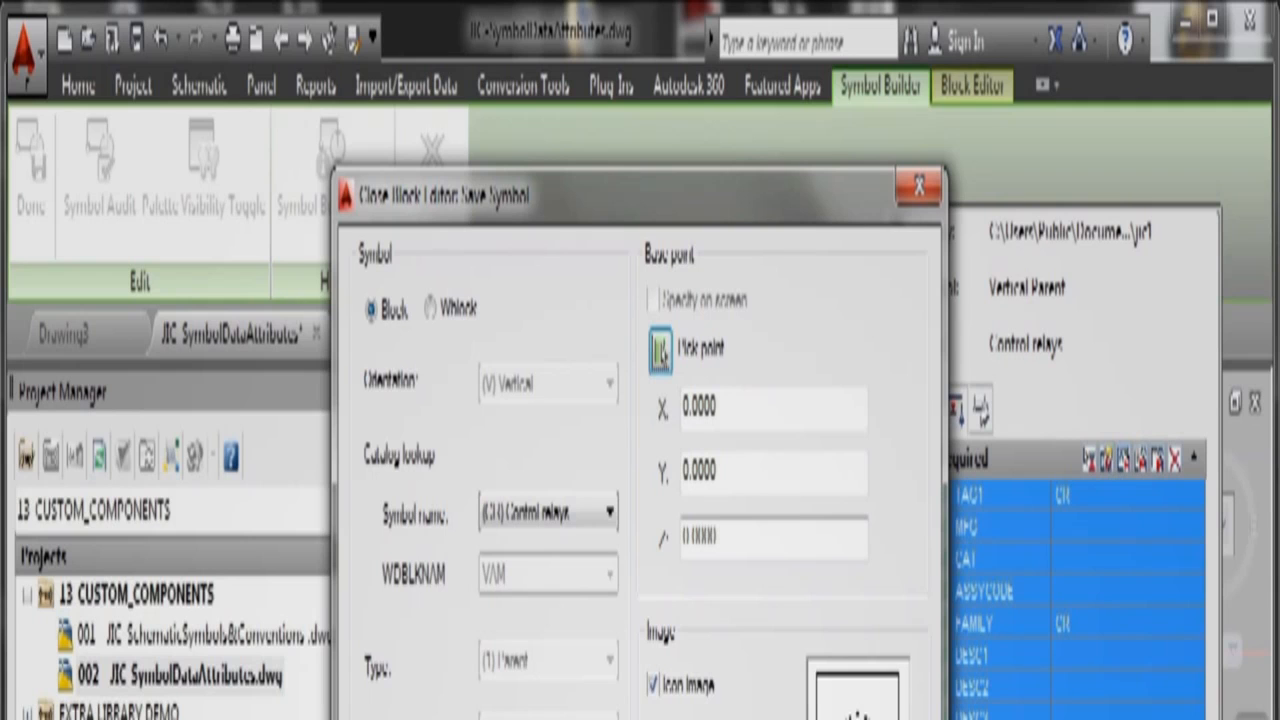
pyautogui.click(583, 717)
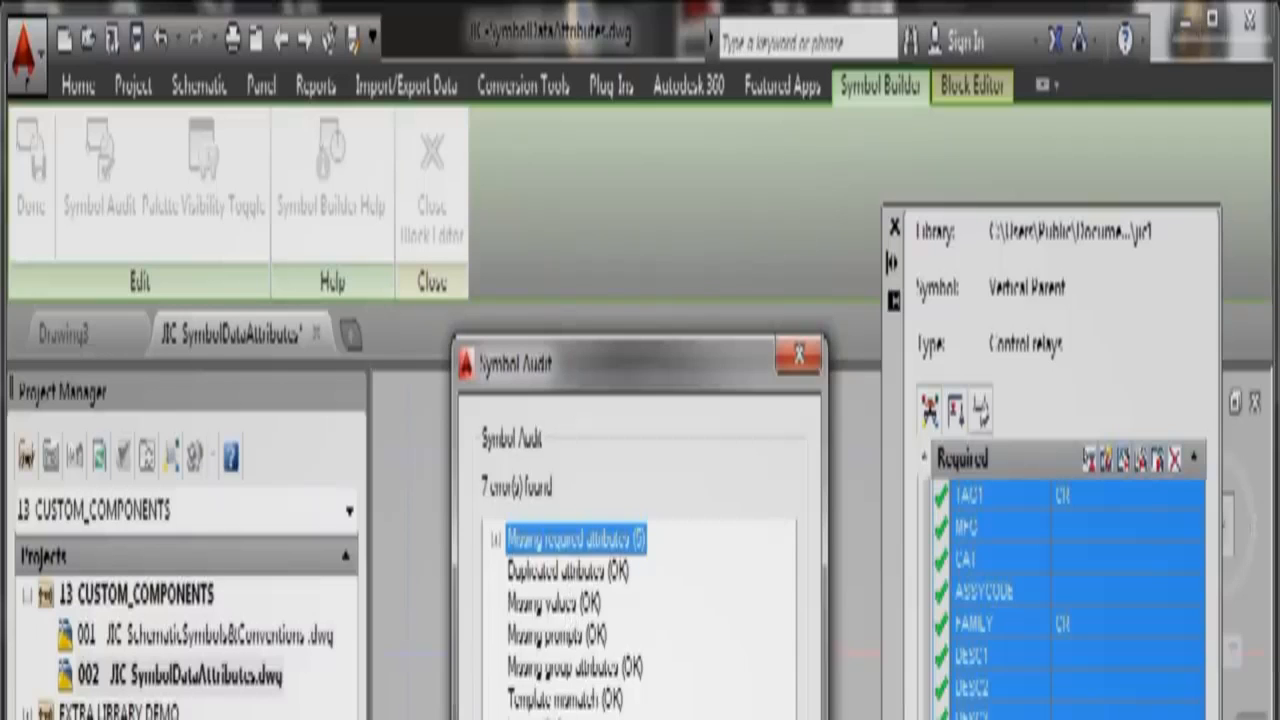
pyautogui.press('Escape')
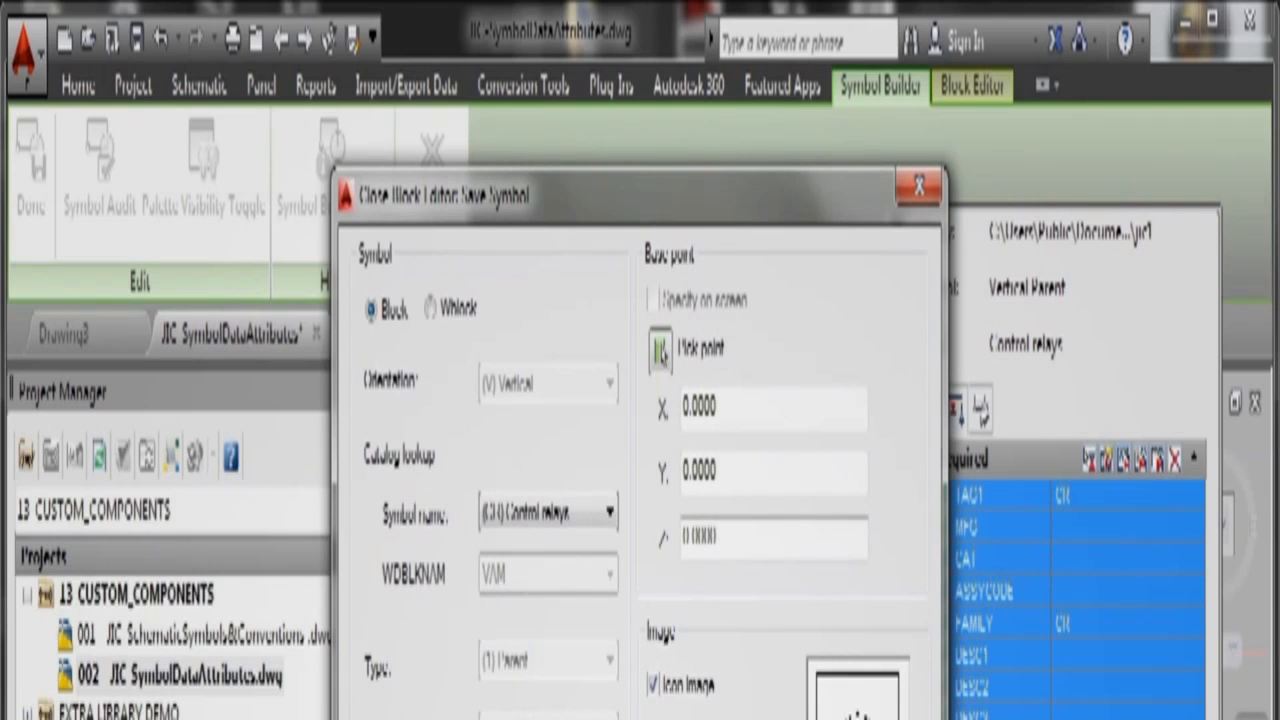
pyautogui.press('Return')
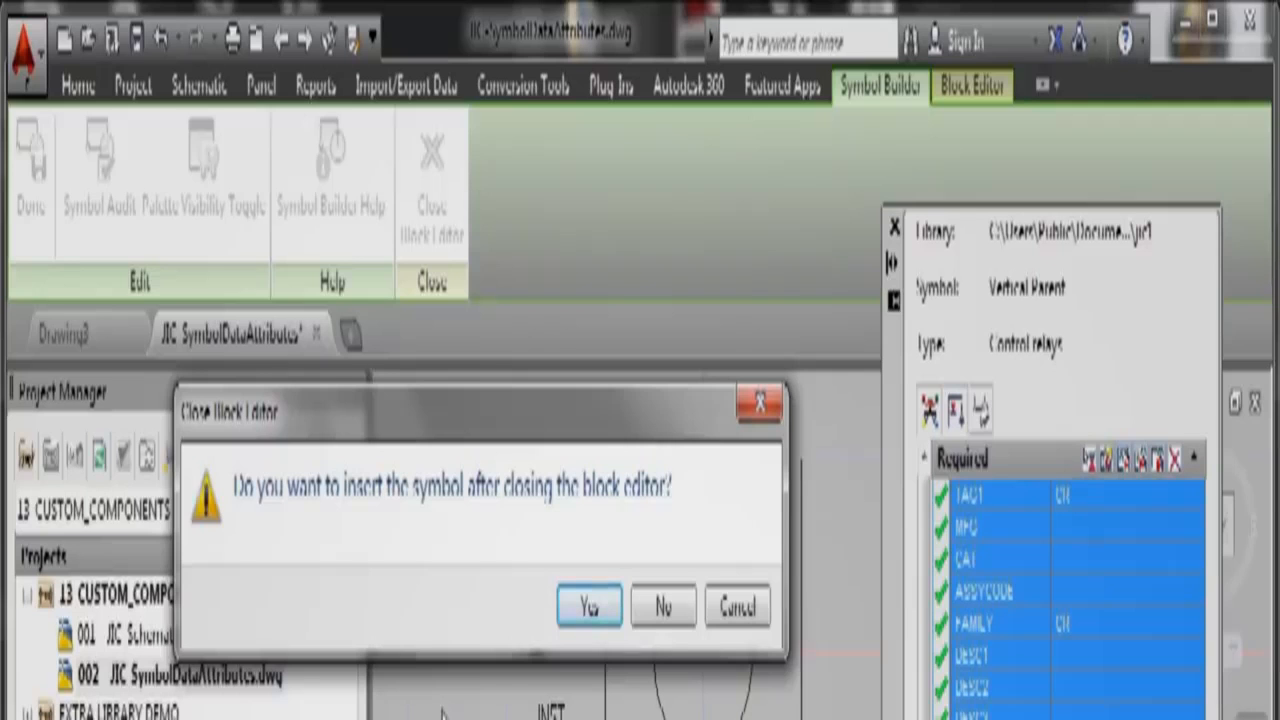
# Step: Insert the new relay symbol and change its component tag to CR100
pyautogui.click(586, 607)
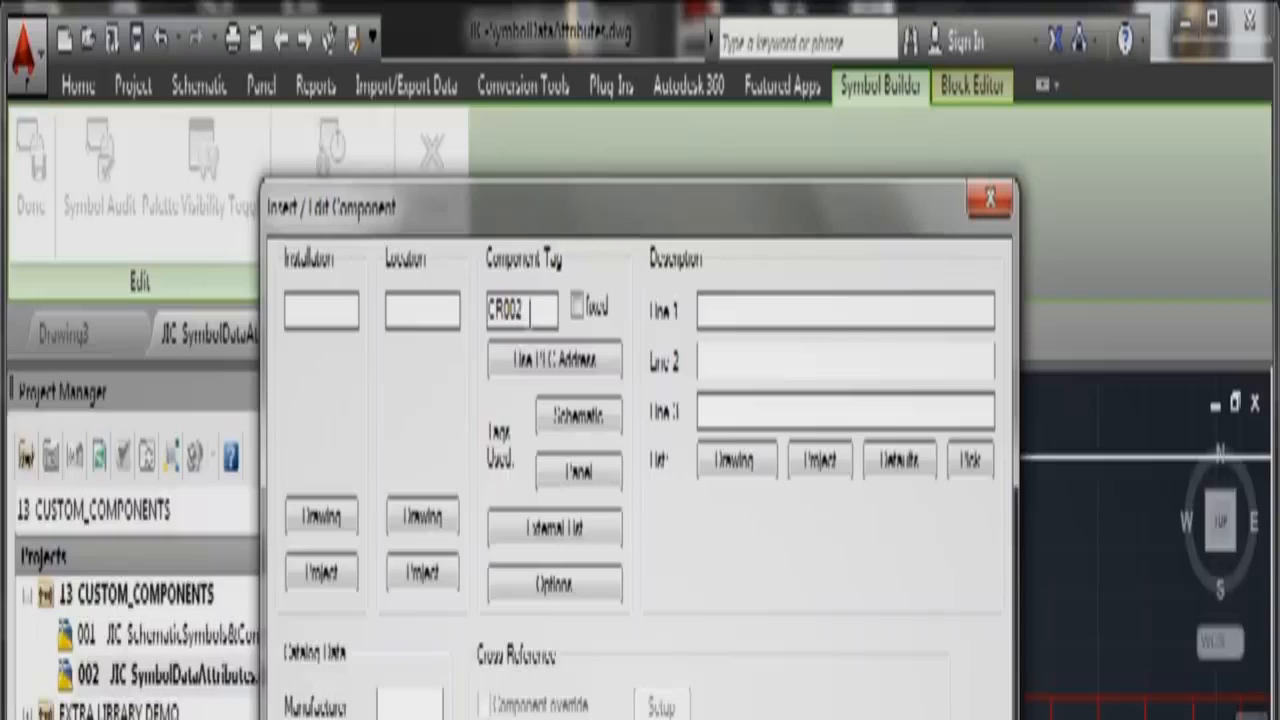
pyautogui.press('BackSpace')
pyautogui.press('BackSpace')
pyautogui.press('BackSpace')
pyautogui.write('100')
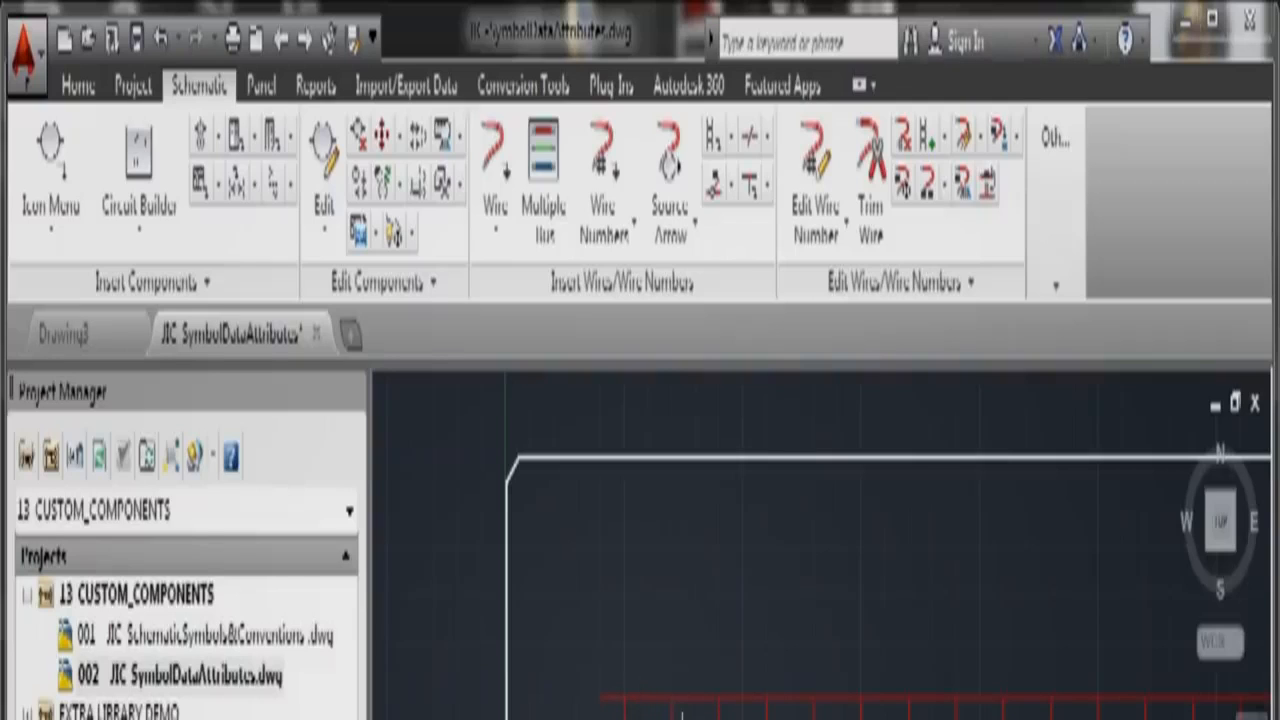
# Step: Adjust the VCR1_002 component's attribute visibility with Show/Hide Attributes and accept
pyautogui.scroll(5, 681, 713)
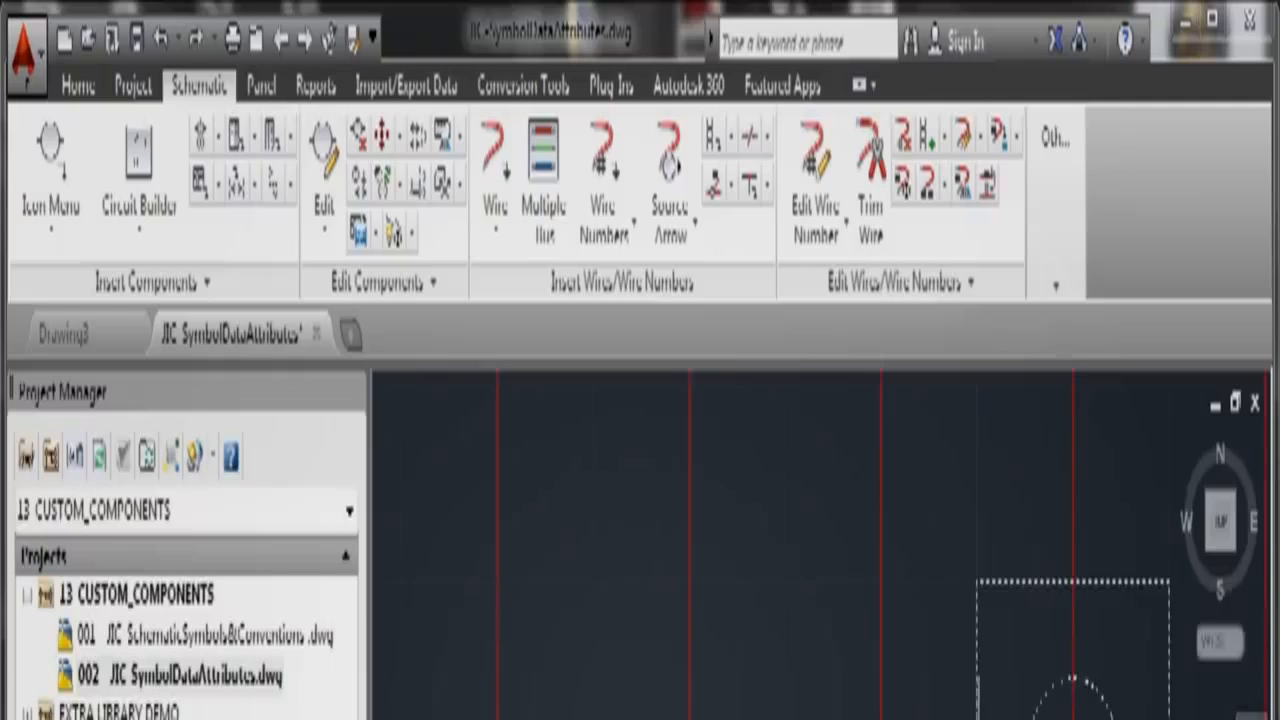
pyautogui.rightClick(929, 663)
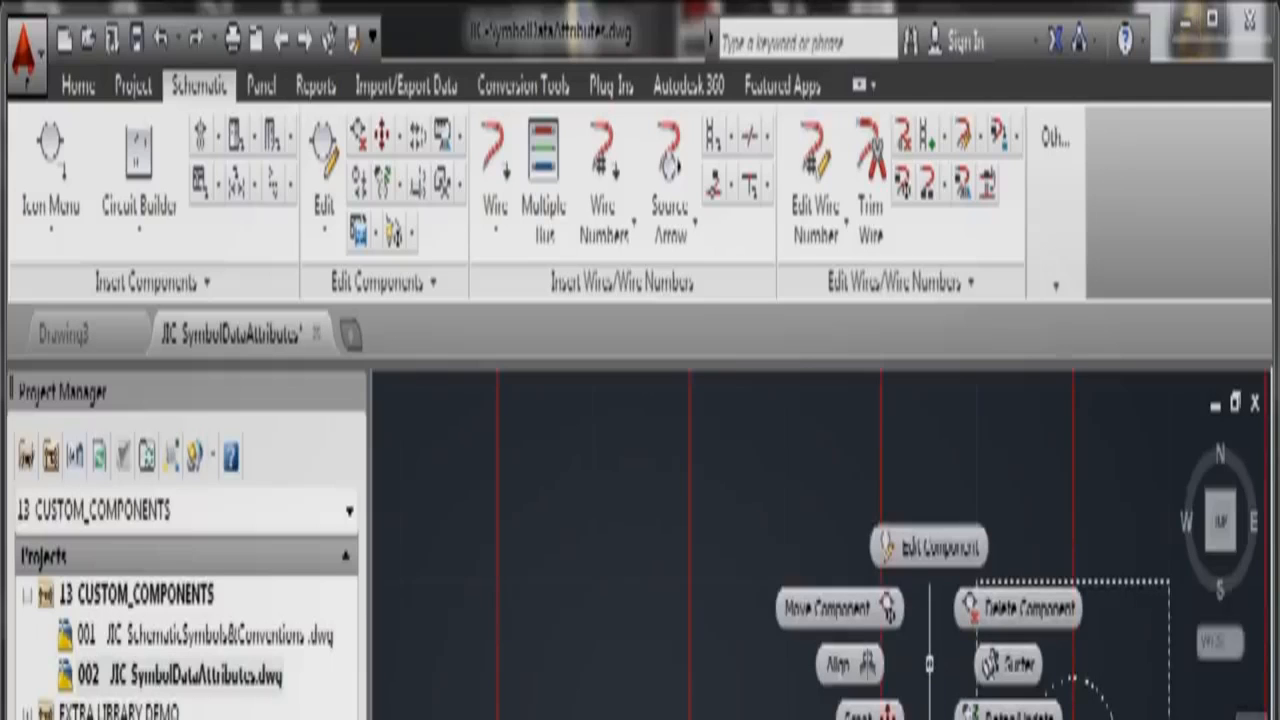
pyautogui.click(929, 718)
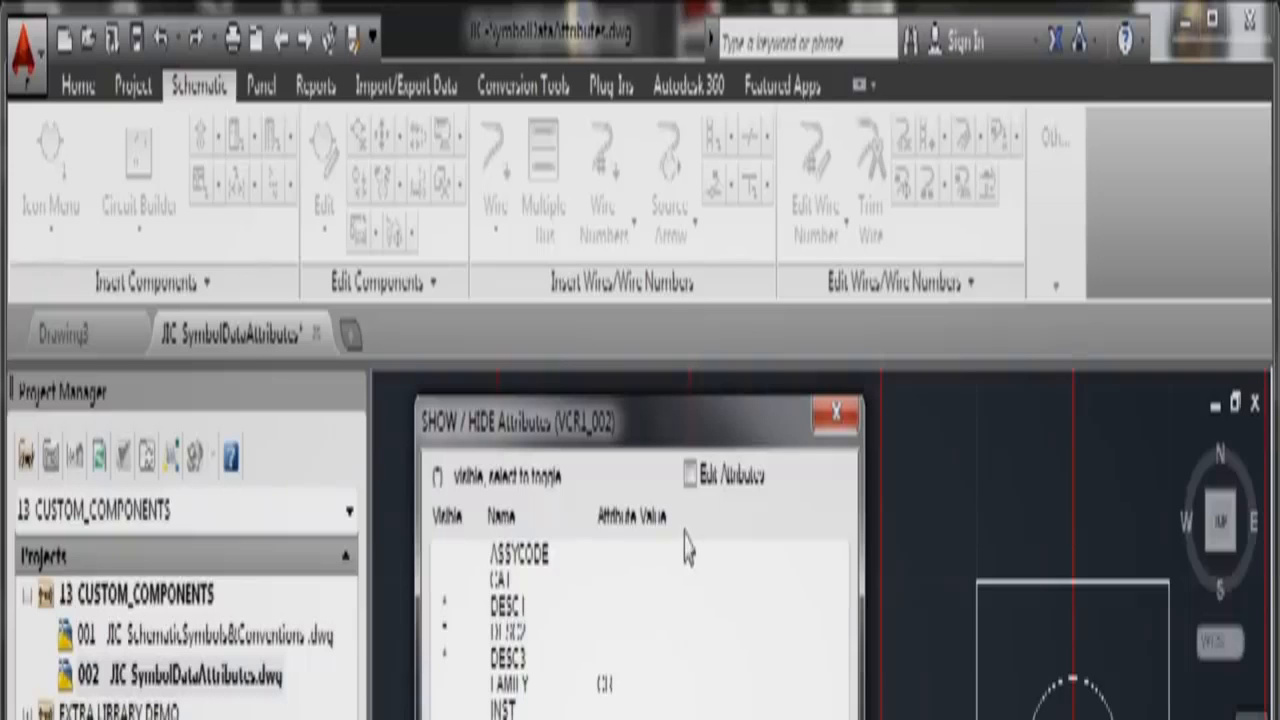
pyautogui.press('Escape')
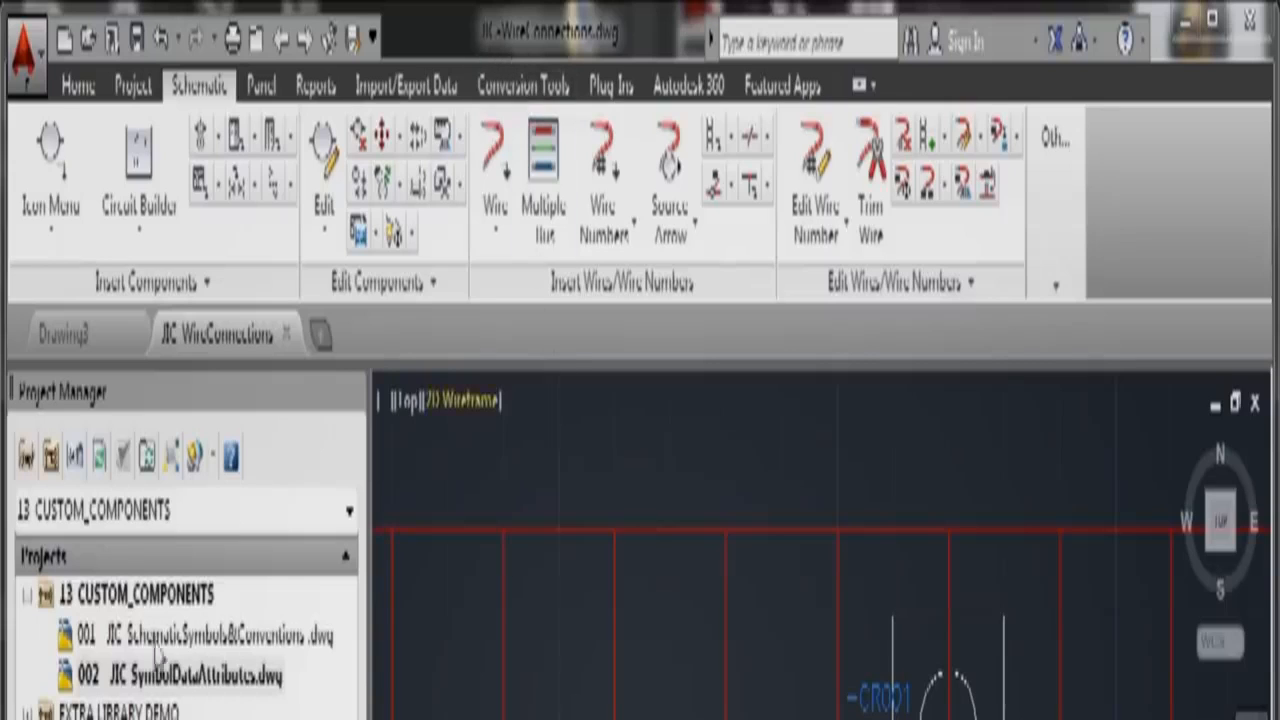
# Step: Add JIC WireConnections to 13 CUSTOM_COMPONENTS with project defaults and renumber it sheet 003
pyautogui.rightClick(145, 599)
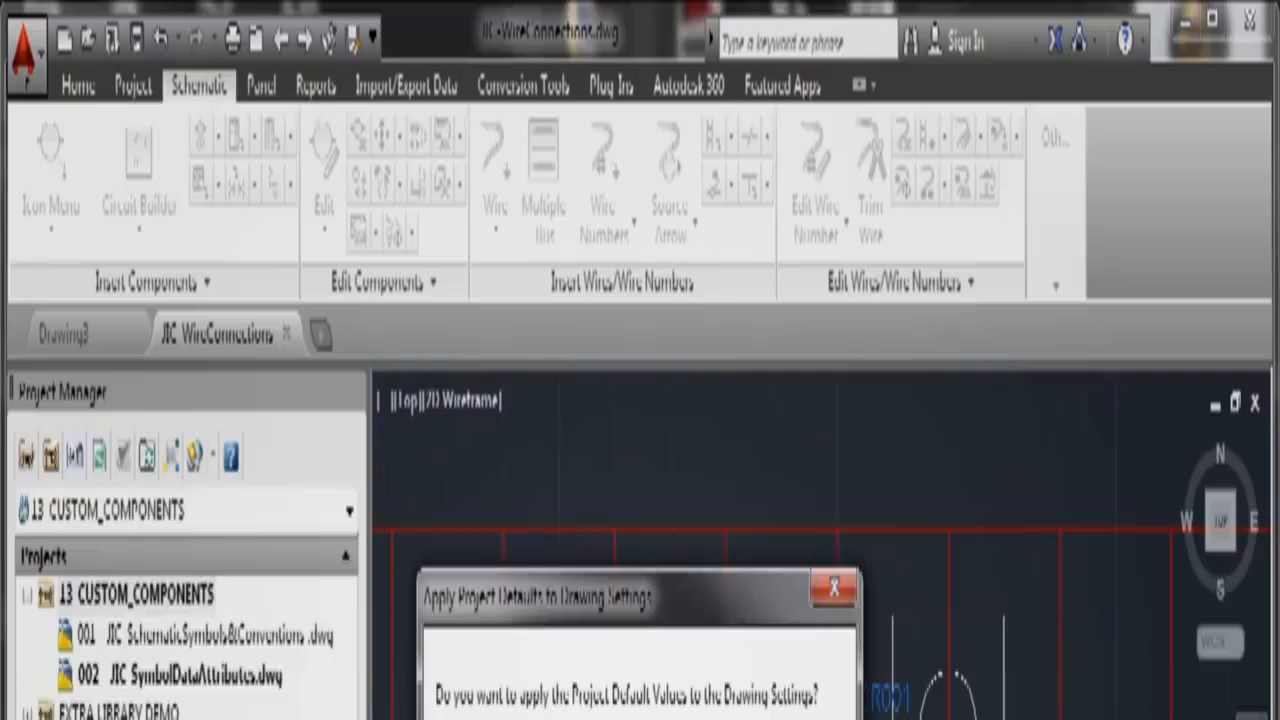
pyautogui.press('Return')
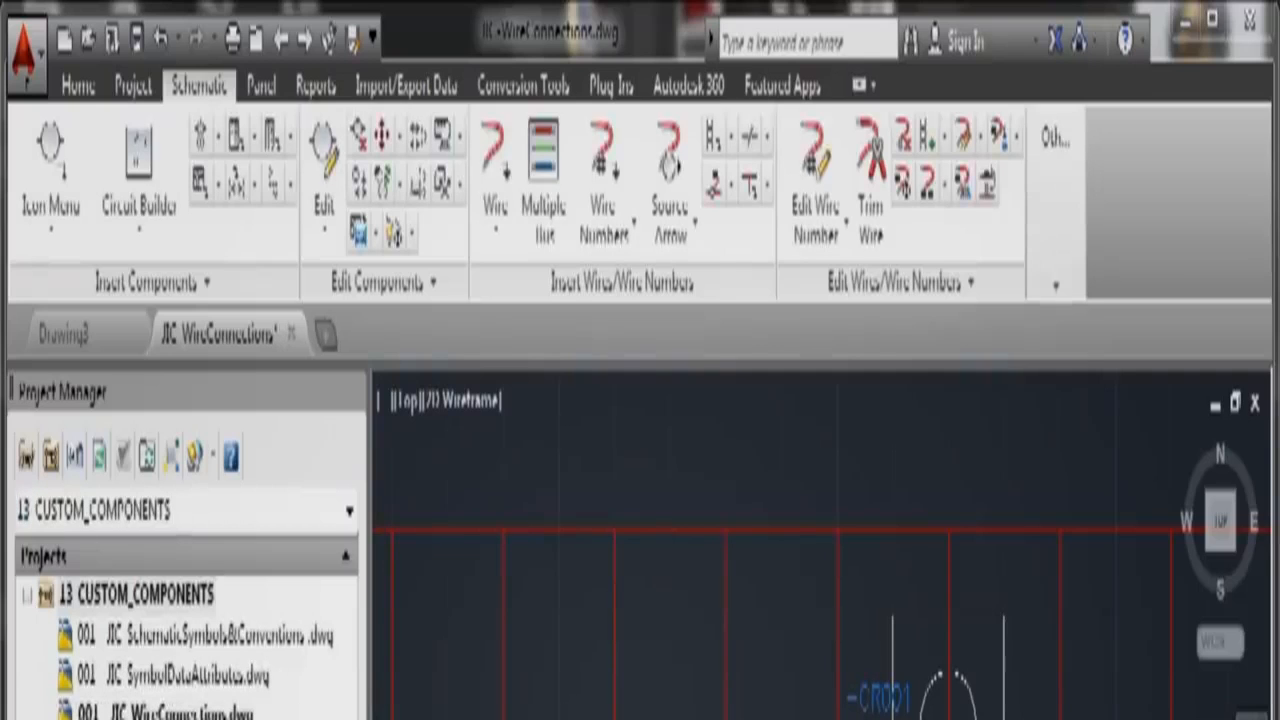
pyautogui.rightClick(153, 716)
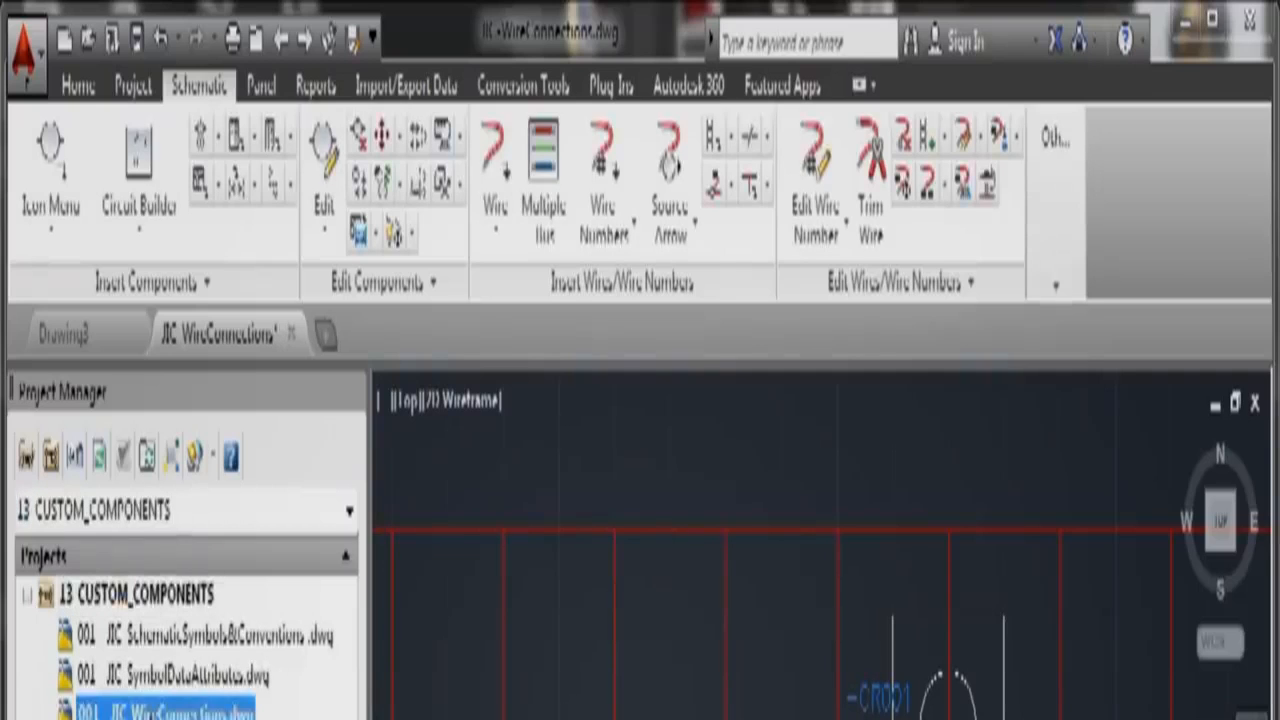
pyautogui.click(340, 718)
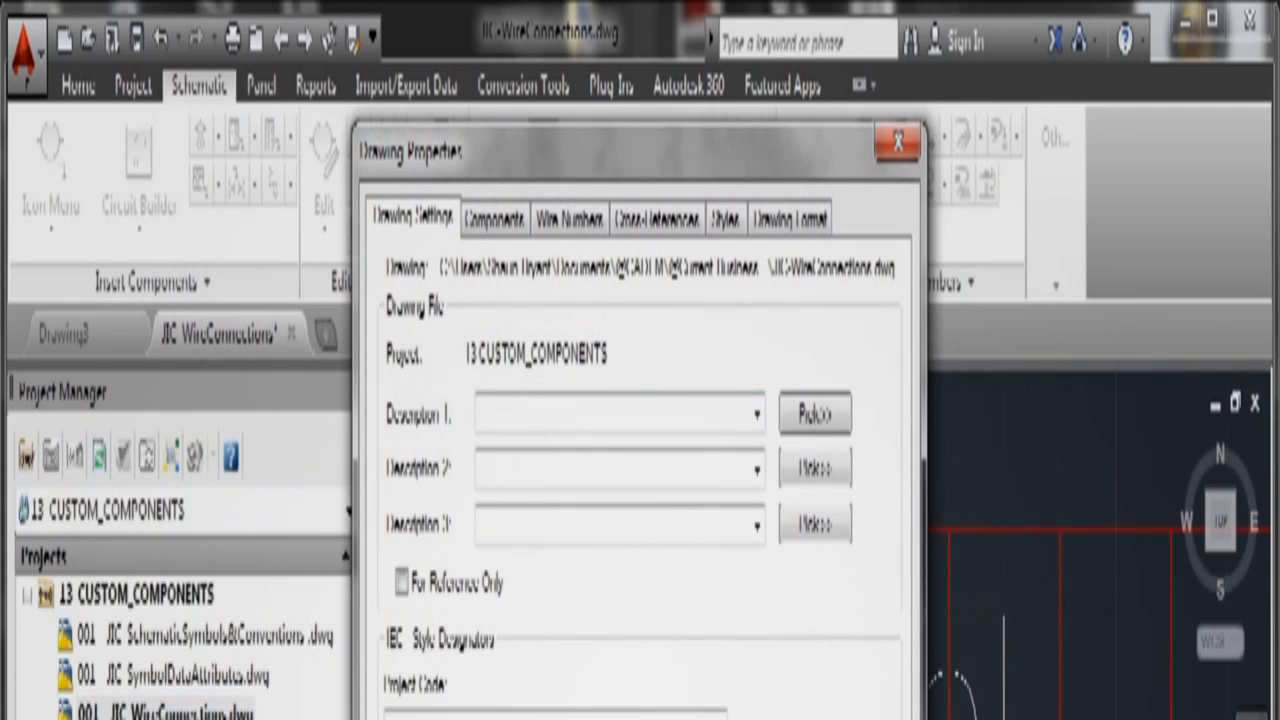
pyautogui.press('Return')
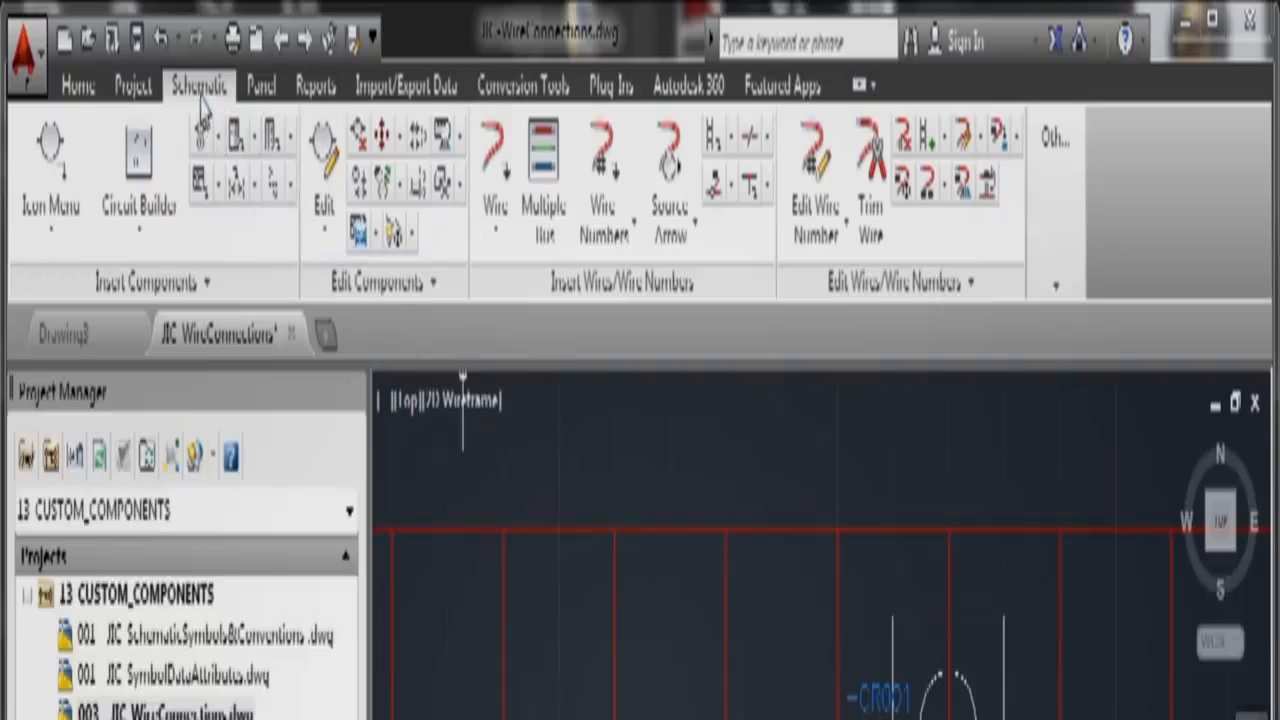
# Step: Open Symbol Builder on the VCR1_002 block using the jic1 attribute library
pyautogui.click(1055, 288)
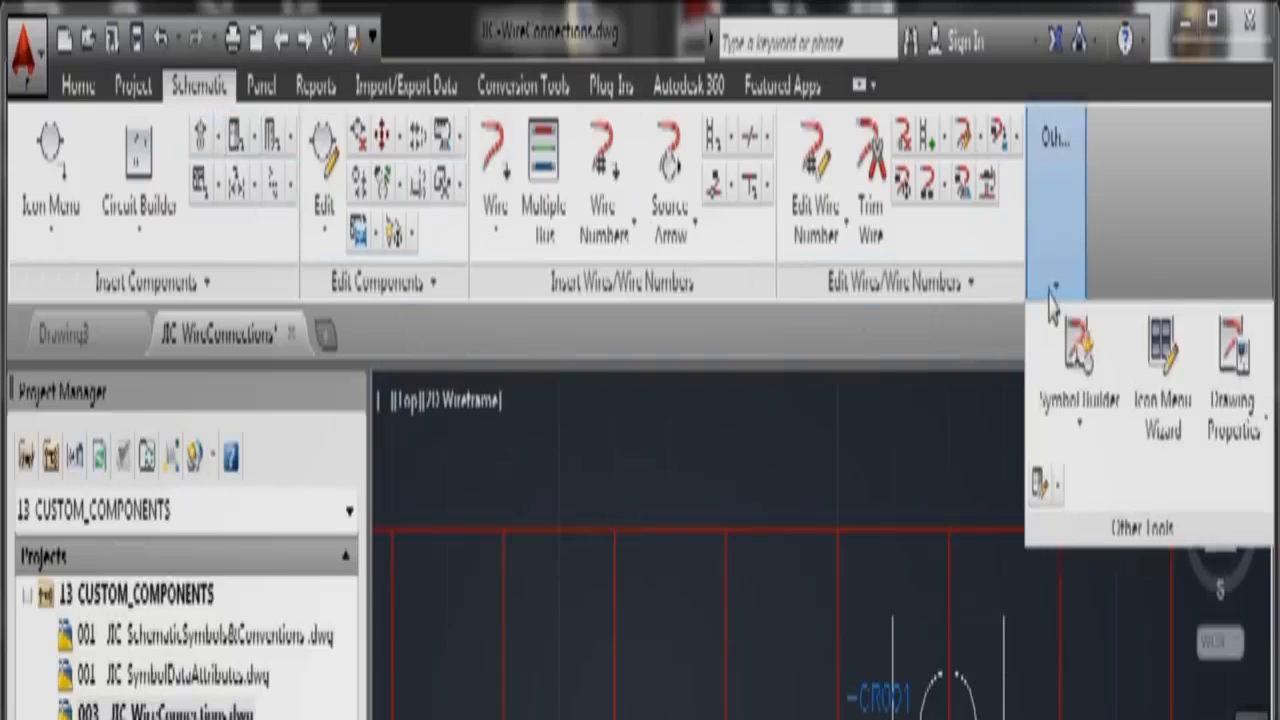
pyautogui.click(1077, 345)
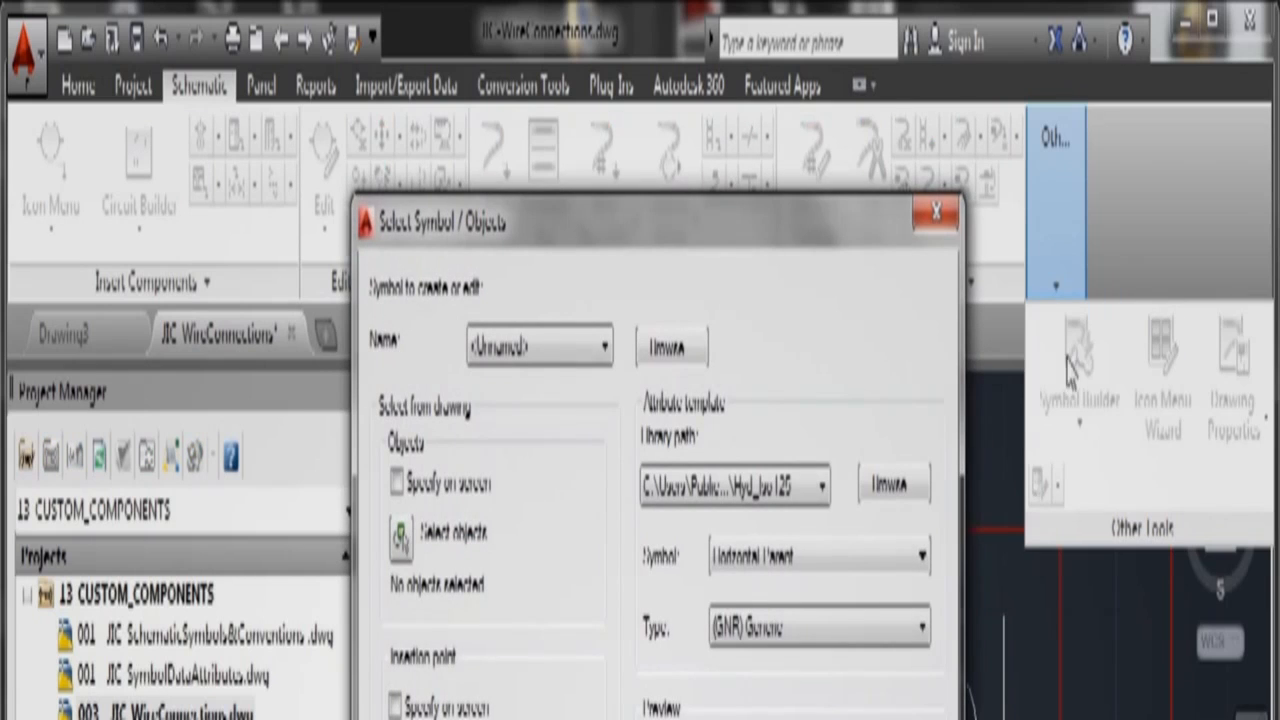
pyautogui.click(605, 346)
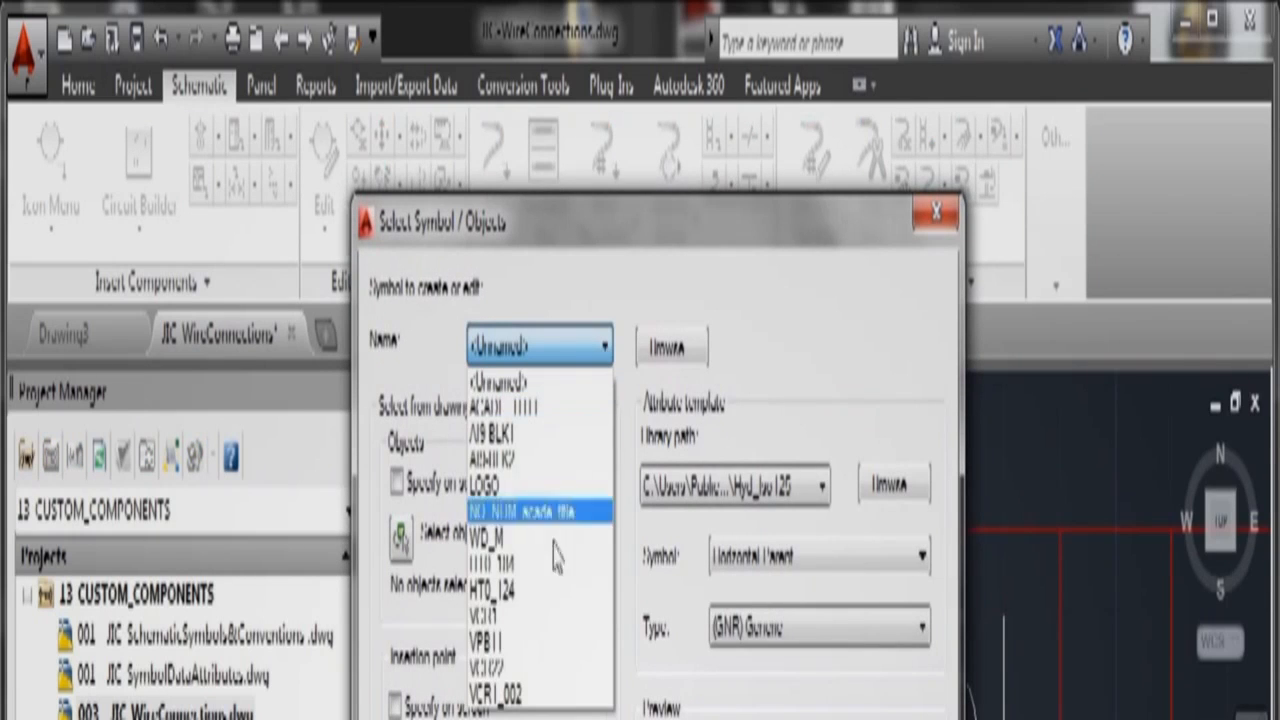
pyautogui.click(512, 700)
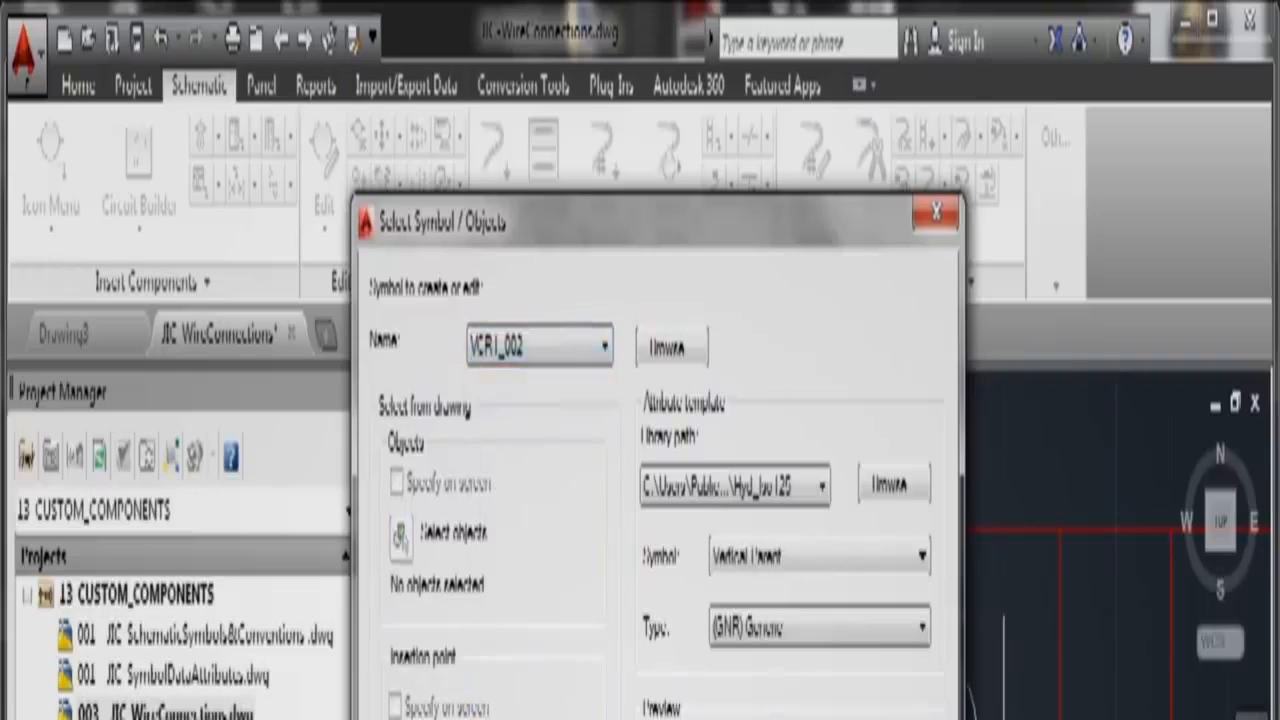
pyautogui.click(822, 486)
pyautogui.click(794, 548)
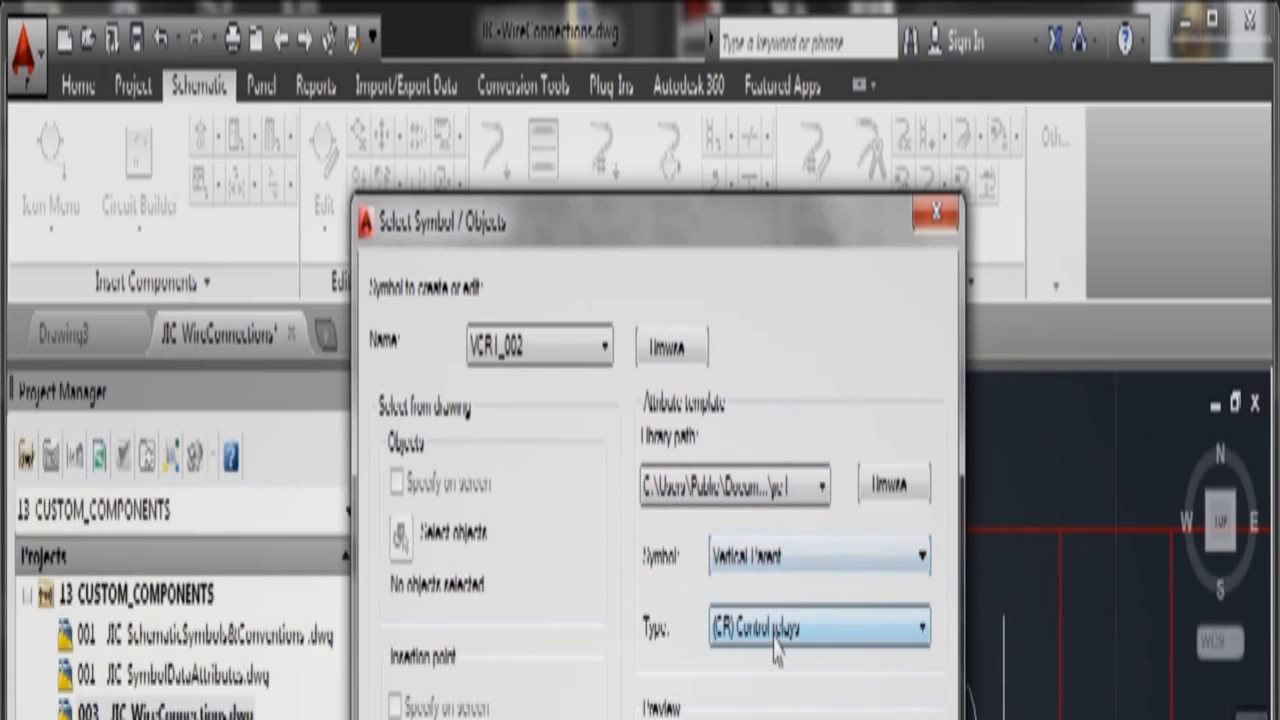
pyautogui.press('Return')
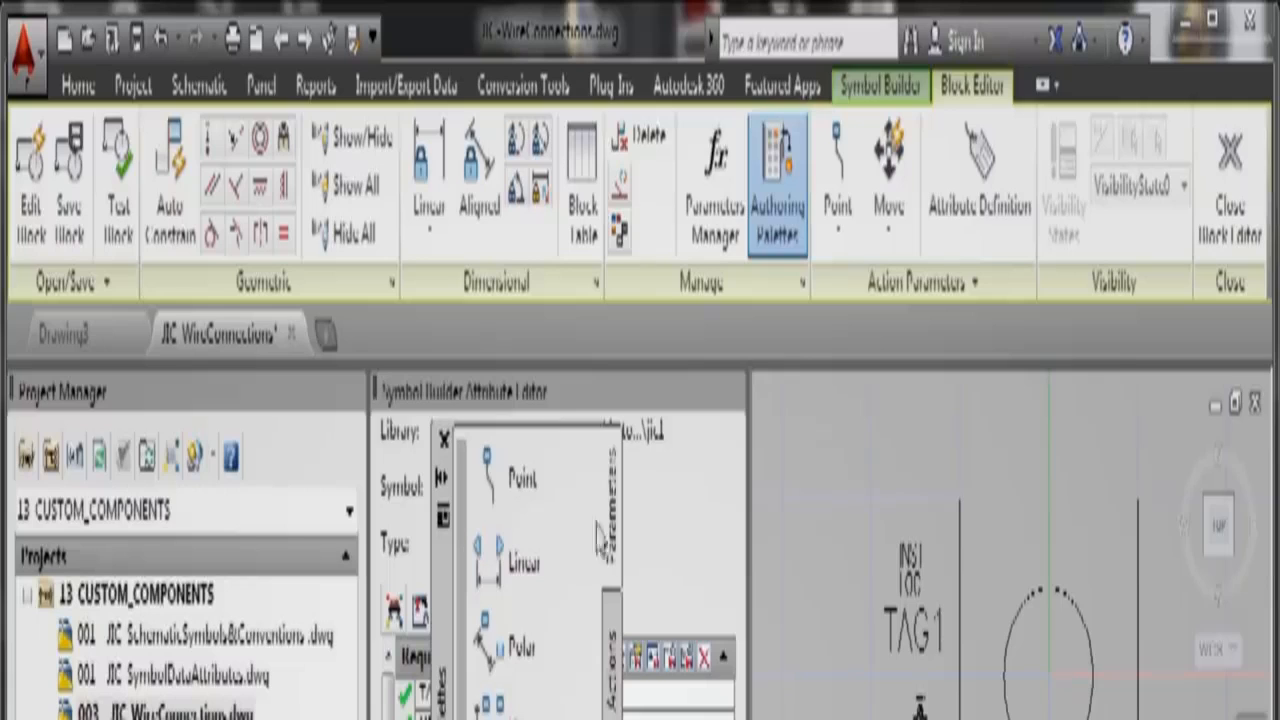
# Step: Place TERM01 at the top of the relay's left vertical line using object snaps
pyautogui.click(444, 439)
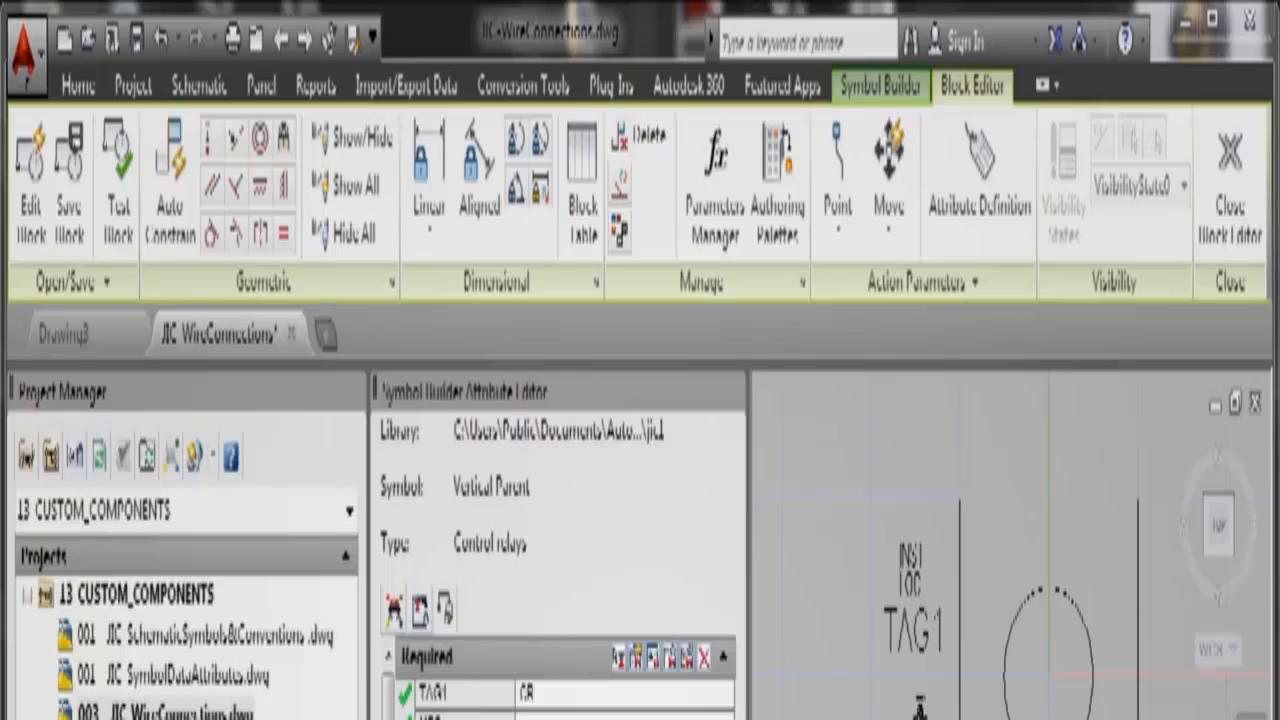
pyautogui.scroll(-3, 560, 676)
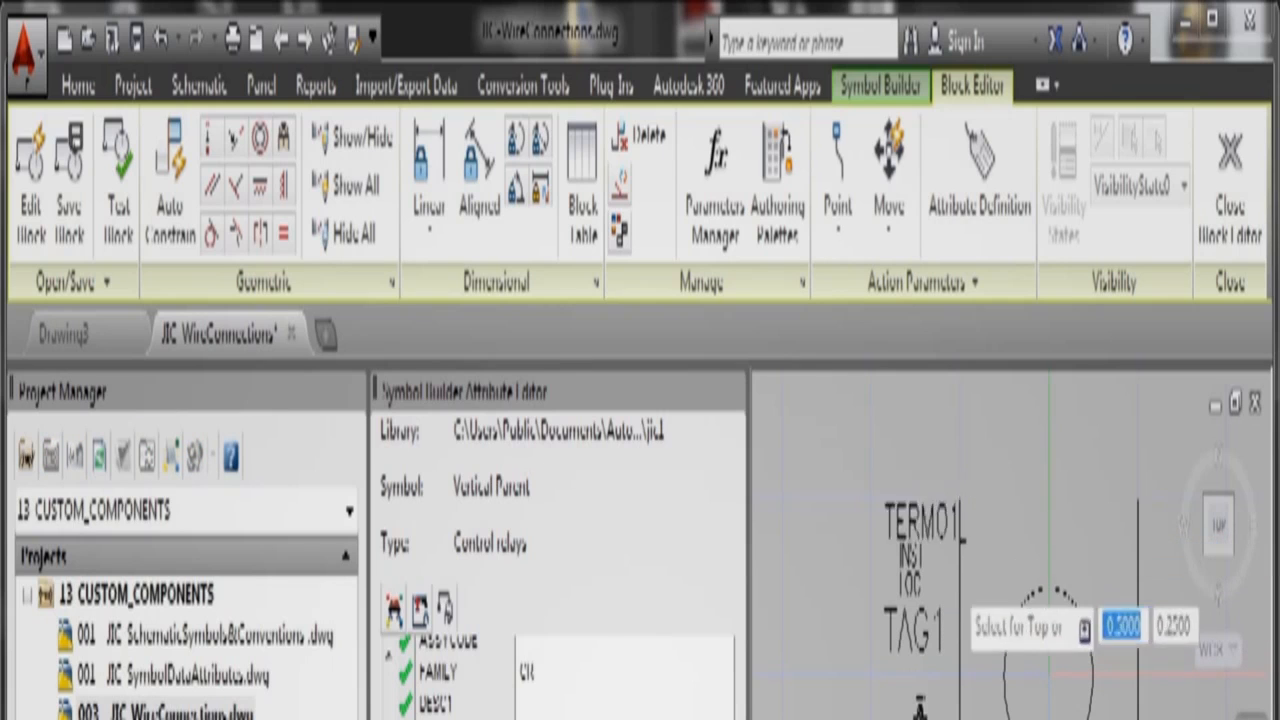
pyautogui.keyDown('shift'); pyautogui.rightClick(925, 595); pyautogui.keyUp('shift')
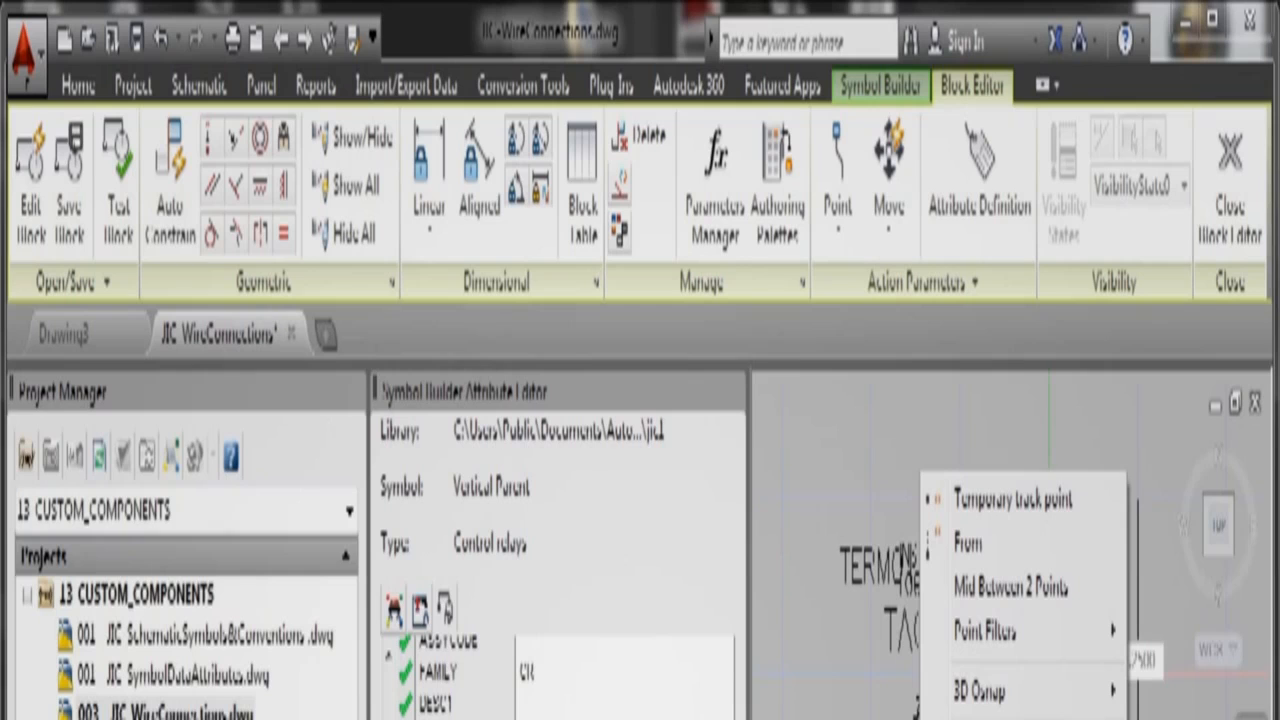
pyautogui.press('Escape')
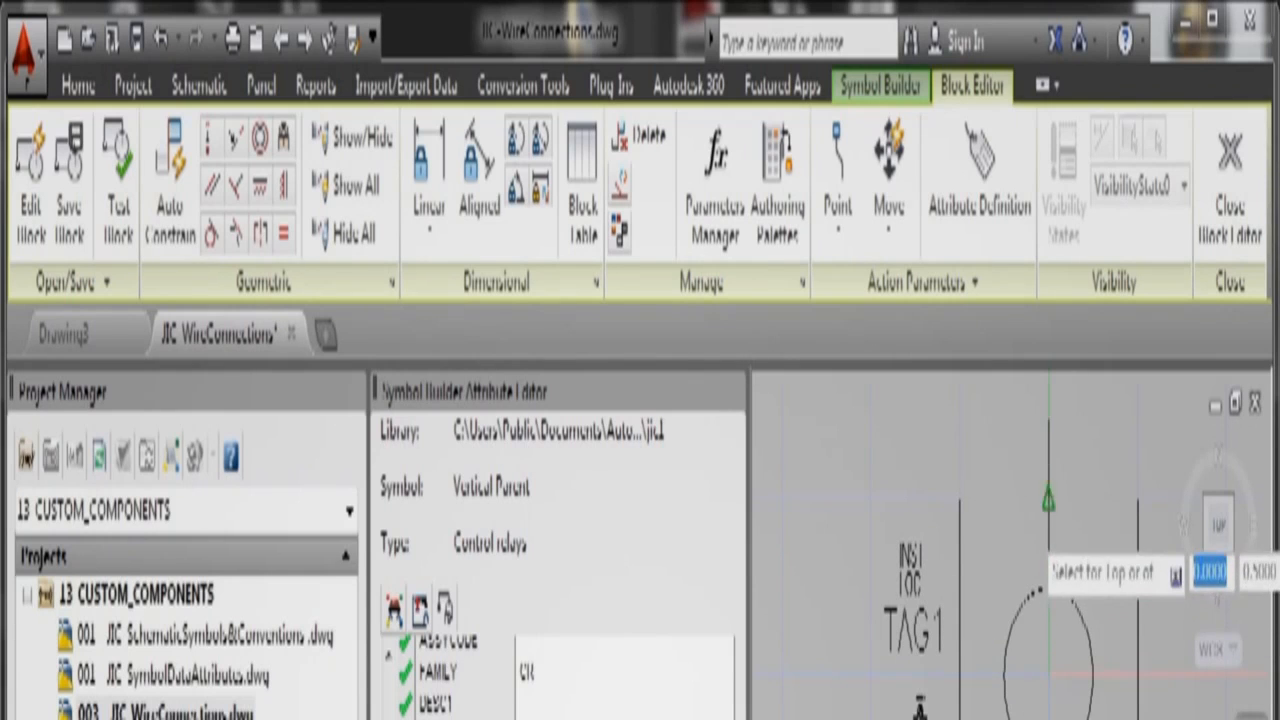
pyautogui.click(1048, 500)
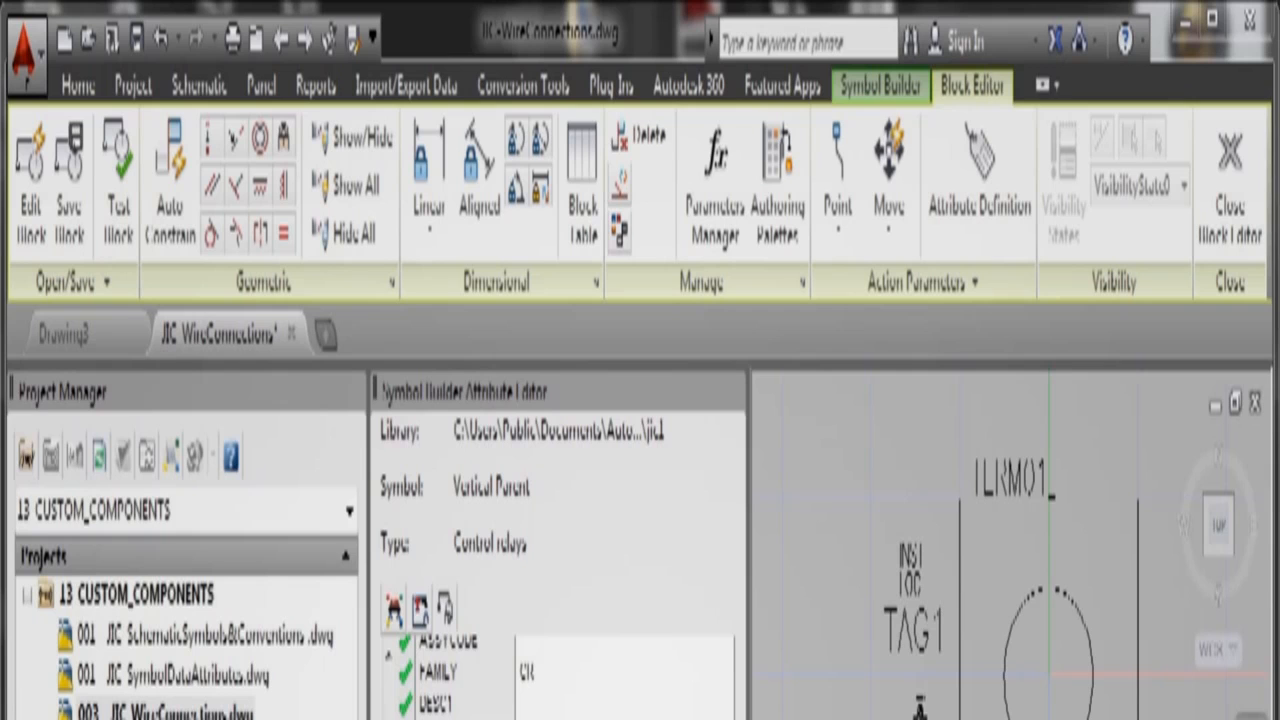
pyautogui.keyDown('shift'); pyautogui.rightClick(881, 716); pyautogui.keyUp('shift')
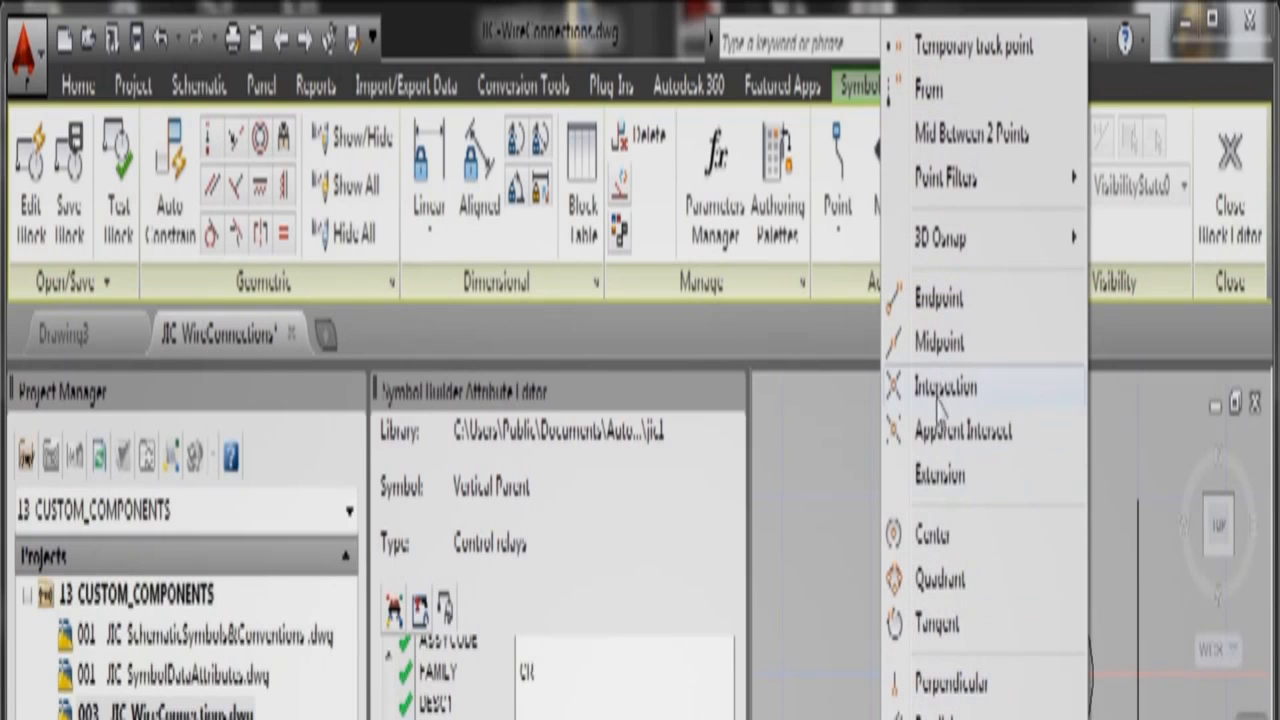
pyautogui.click(940, 344)
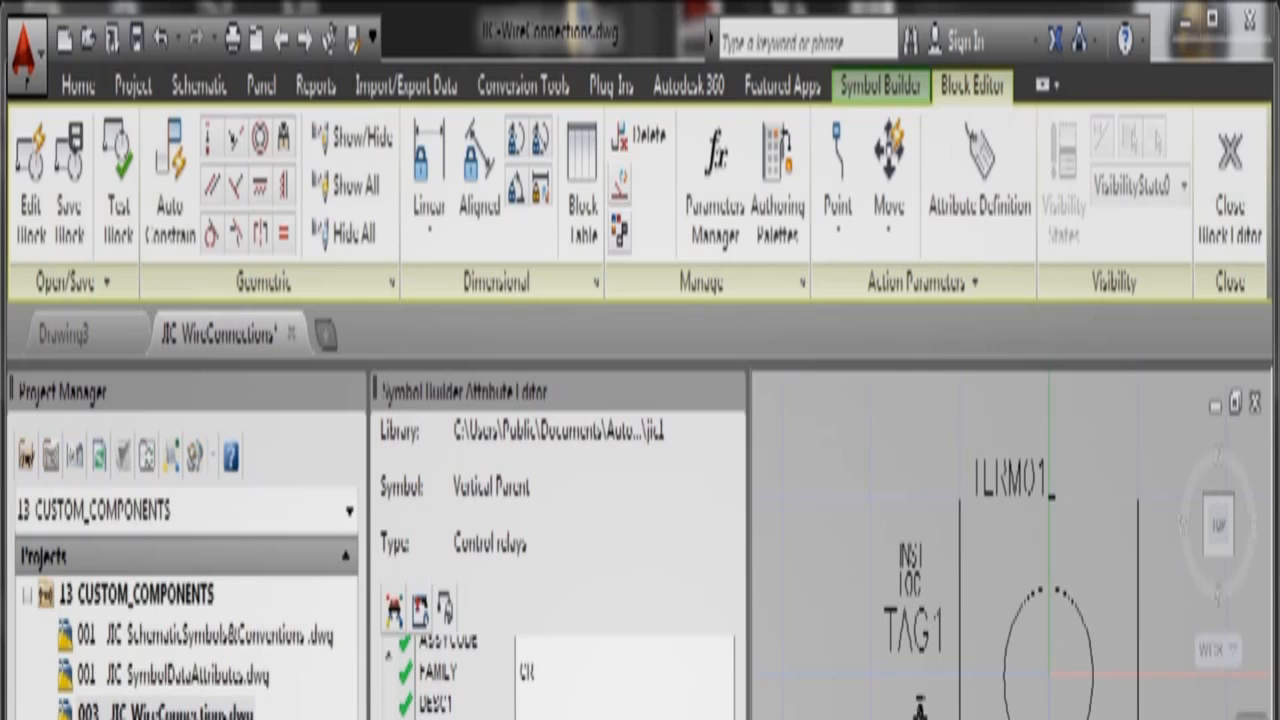
# Step: Set the attribute text to Right justification with rotation 0 and apply
pyautogui.click(628, 530)
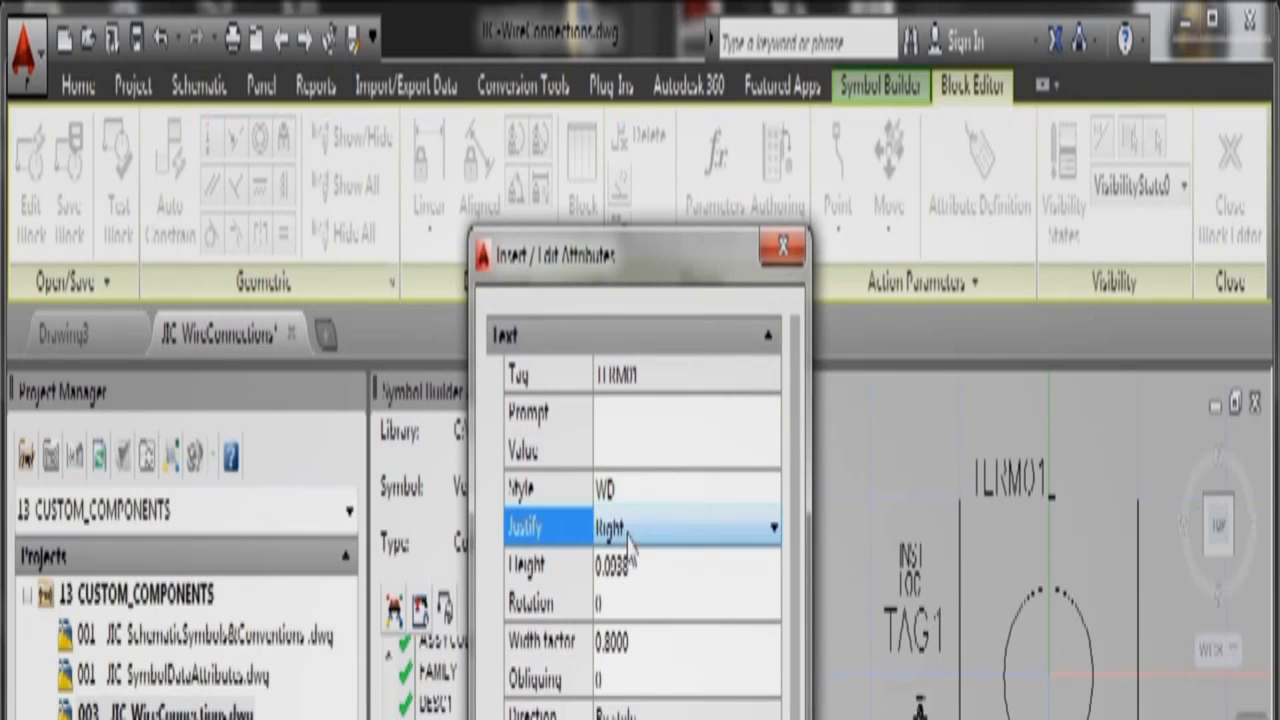
pyautogui.click(774, 530)
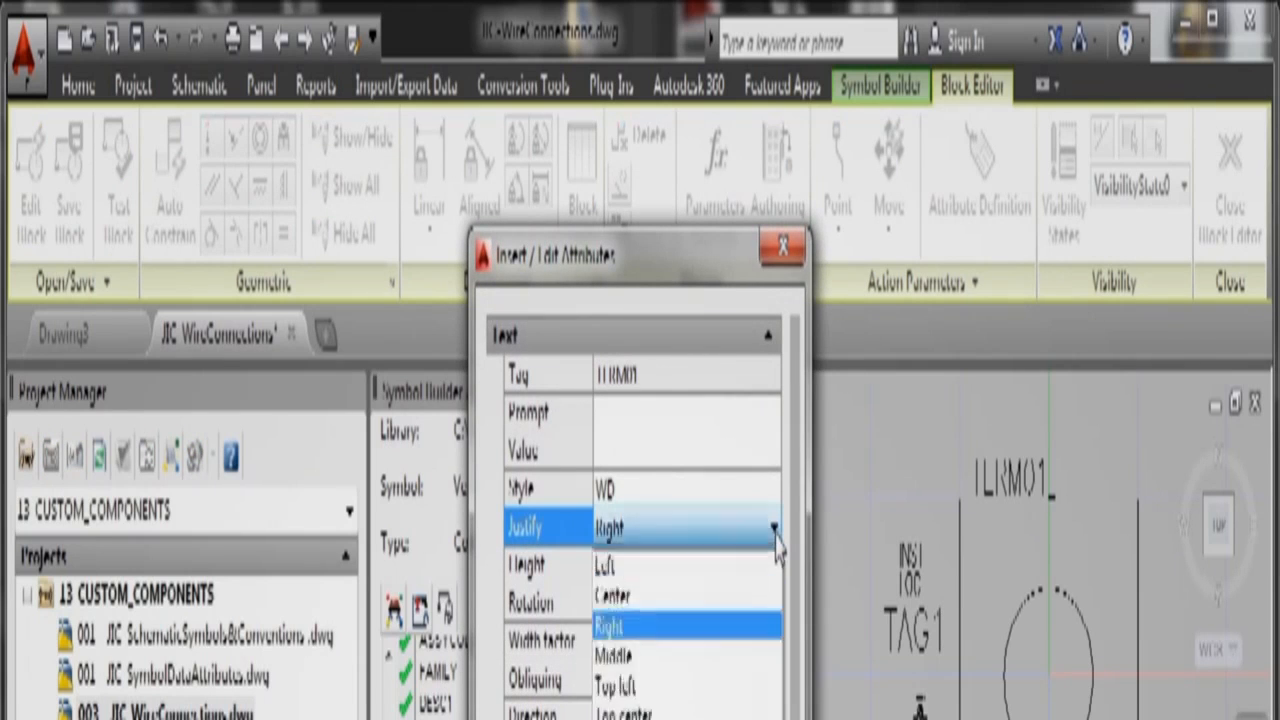
pyautogui.click(713, 628)
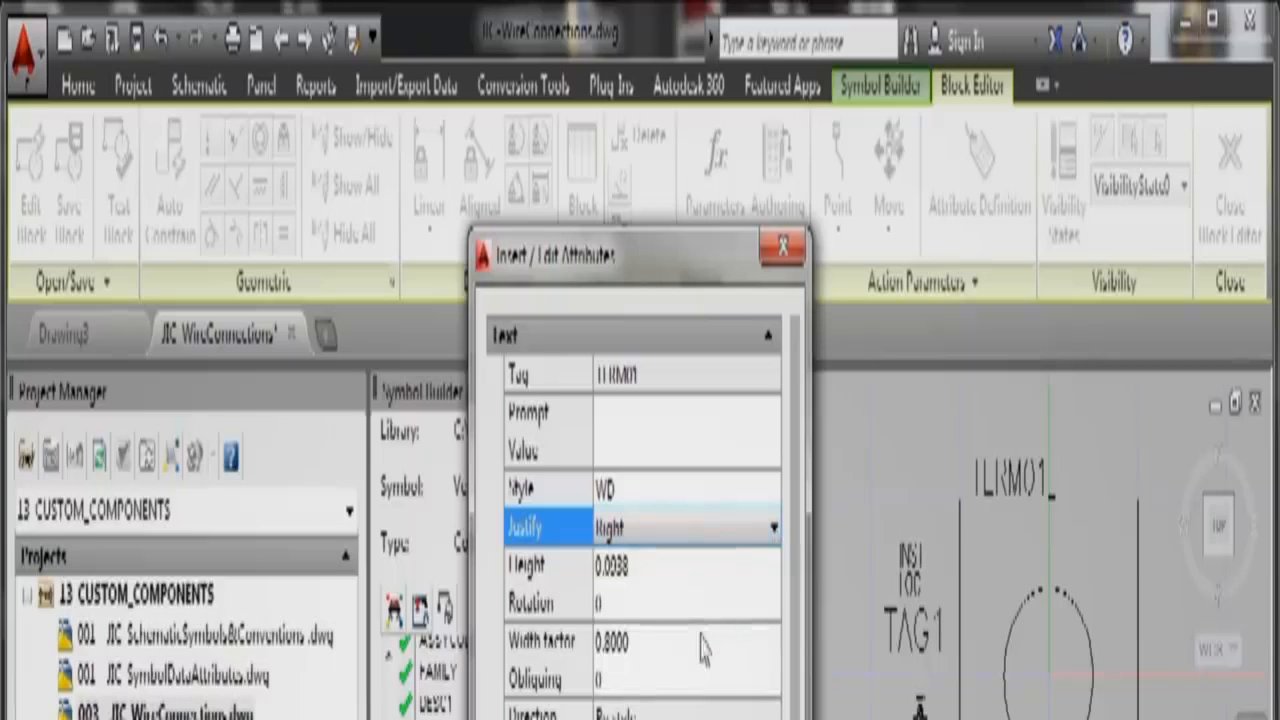
pyautogui.click(614, 603)
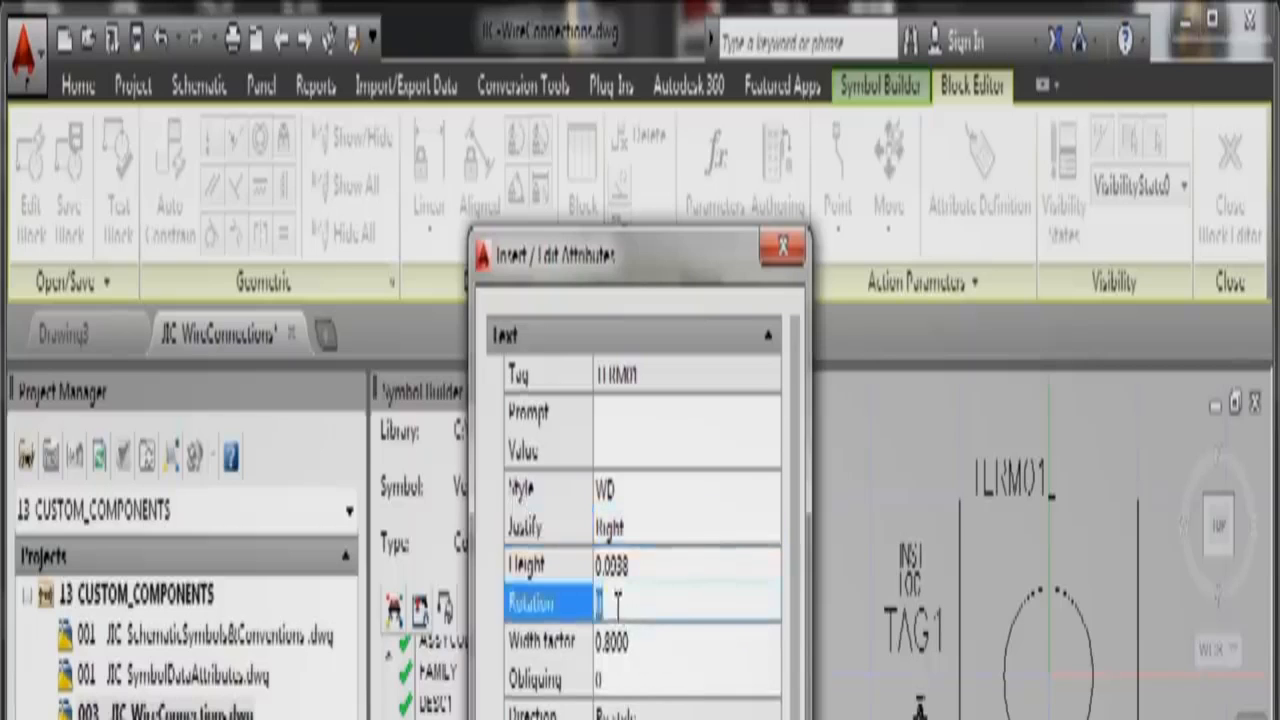
pyautogui.write('90')
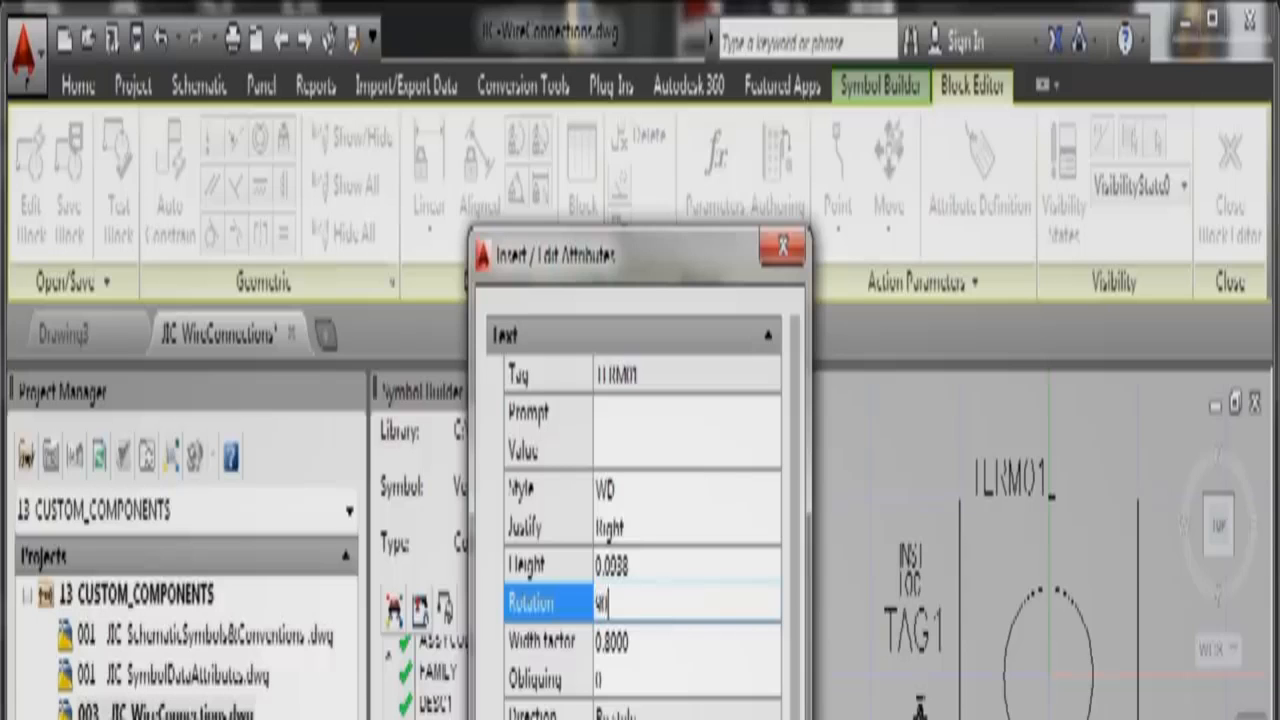
pyautogui.press('Tab')
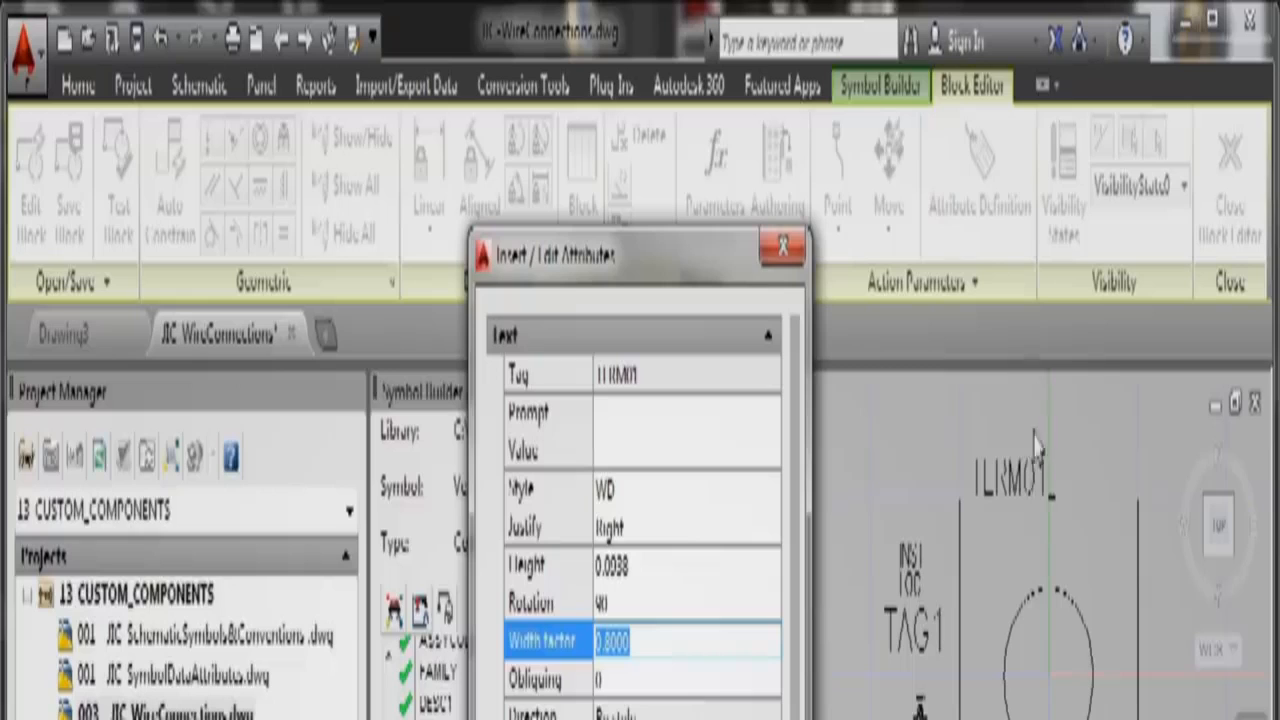
pyautogui.click(644, 604)
pyautogui.doubleClick(644, 604)
pyautogui.write('0')
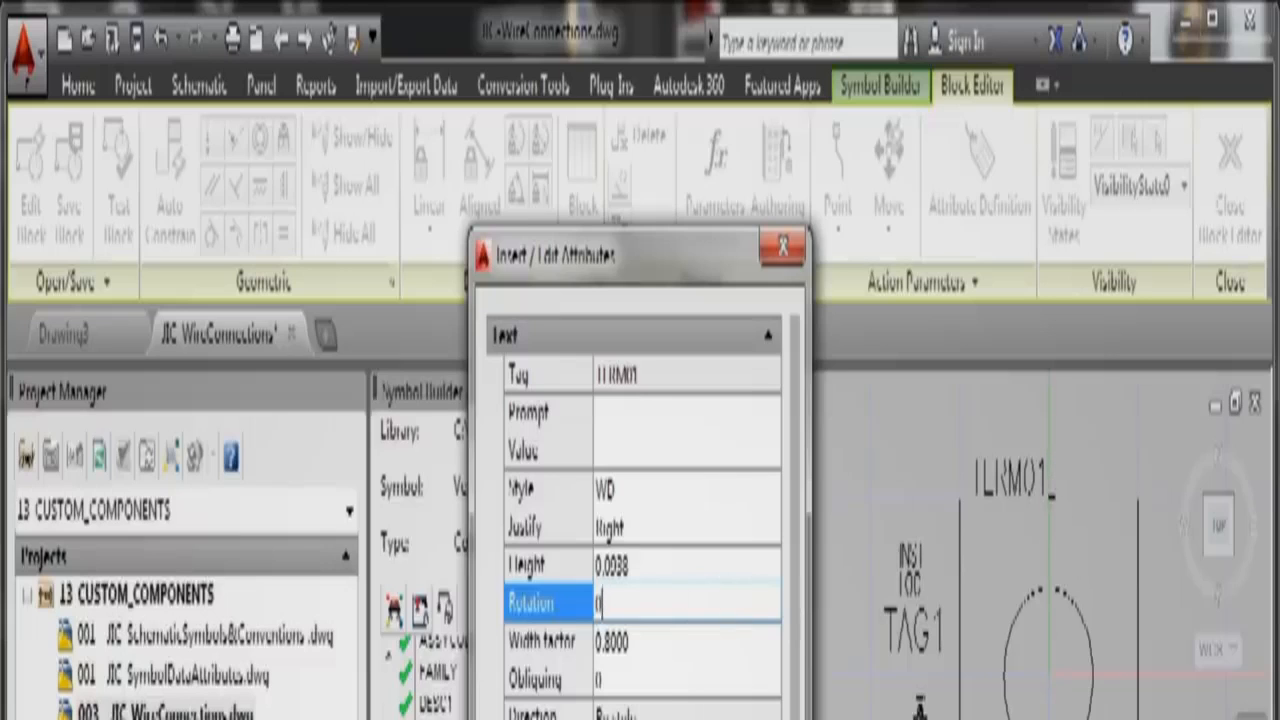
pyautogui.moveTo(799, 708); pyautogui.dragTo(799, 719)
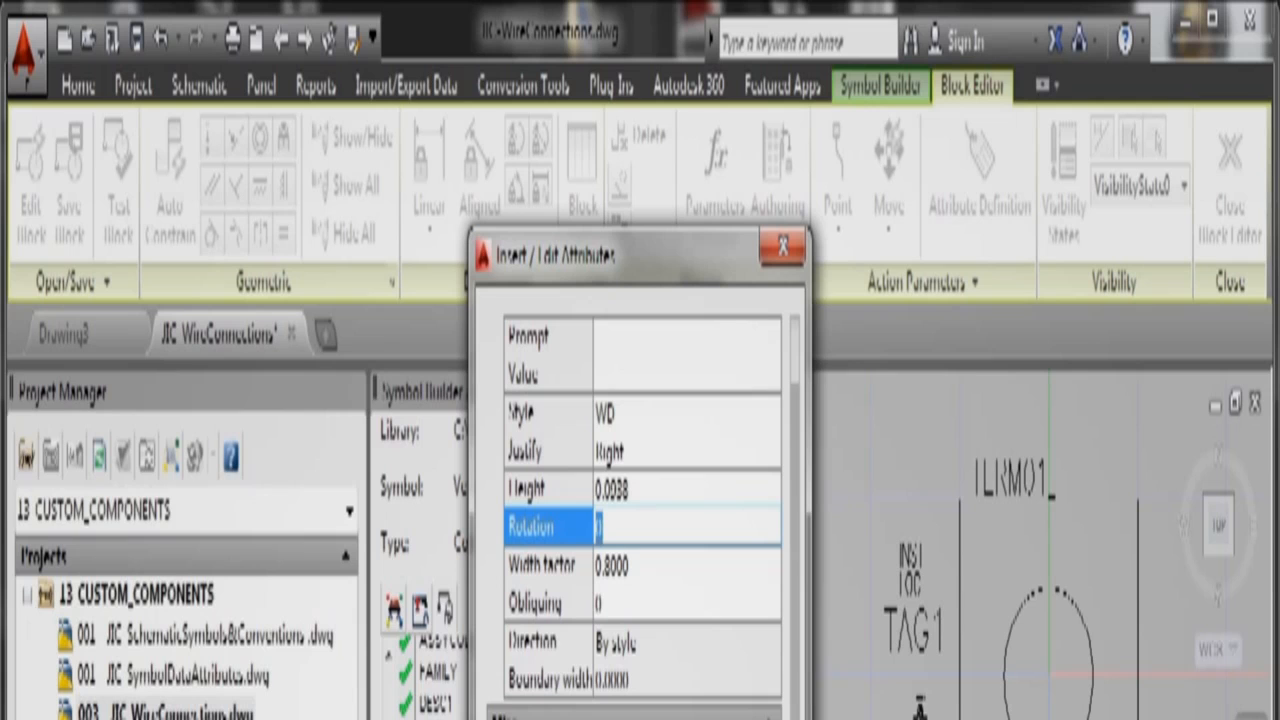
pyautogui.moveTo(803, 690); pyautogui.dragTo(805, 568)
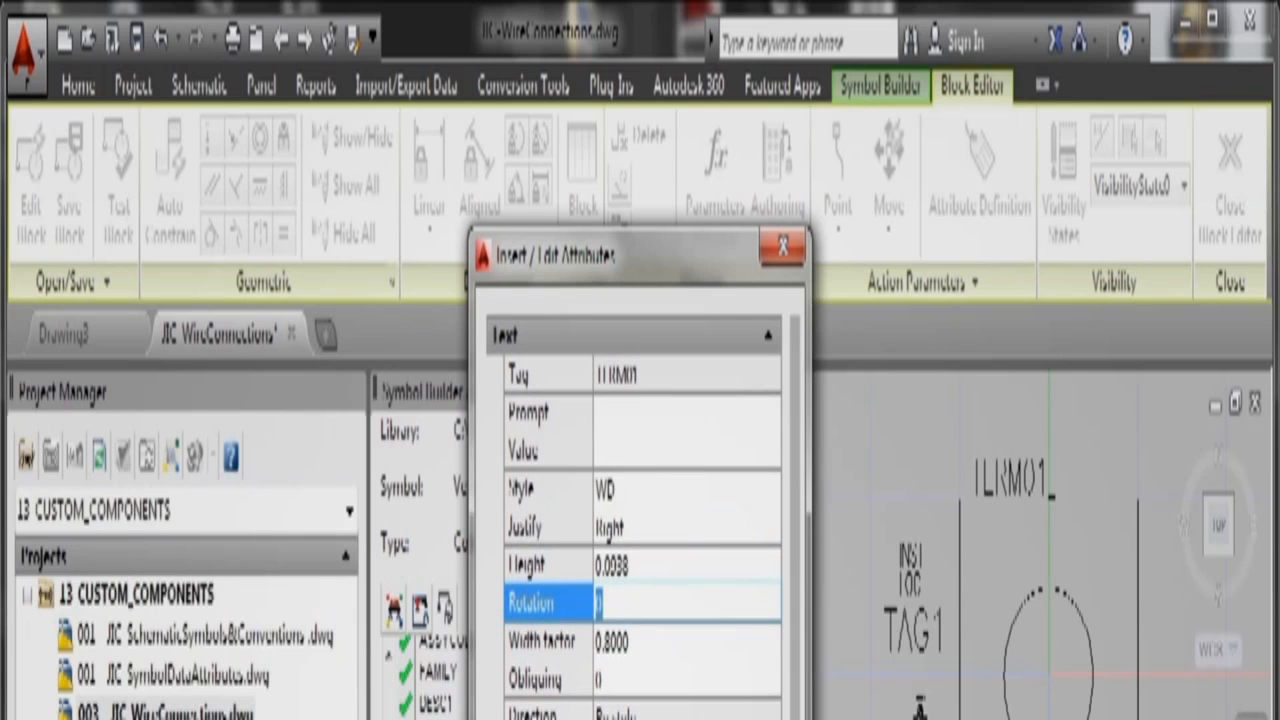
pyautogui.press('Return')
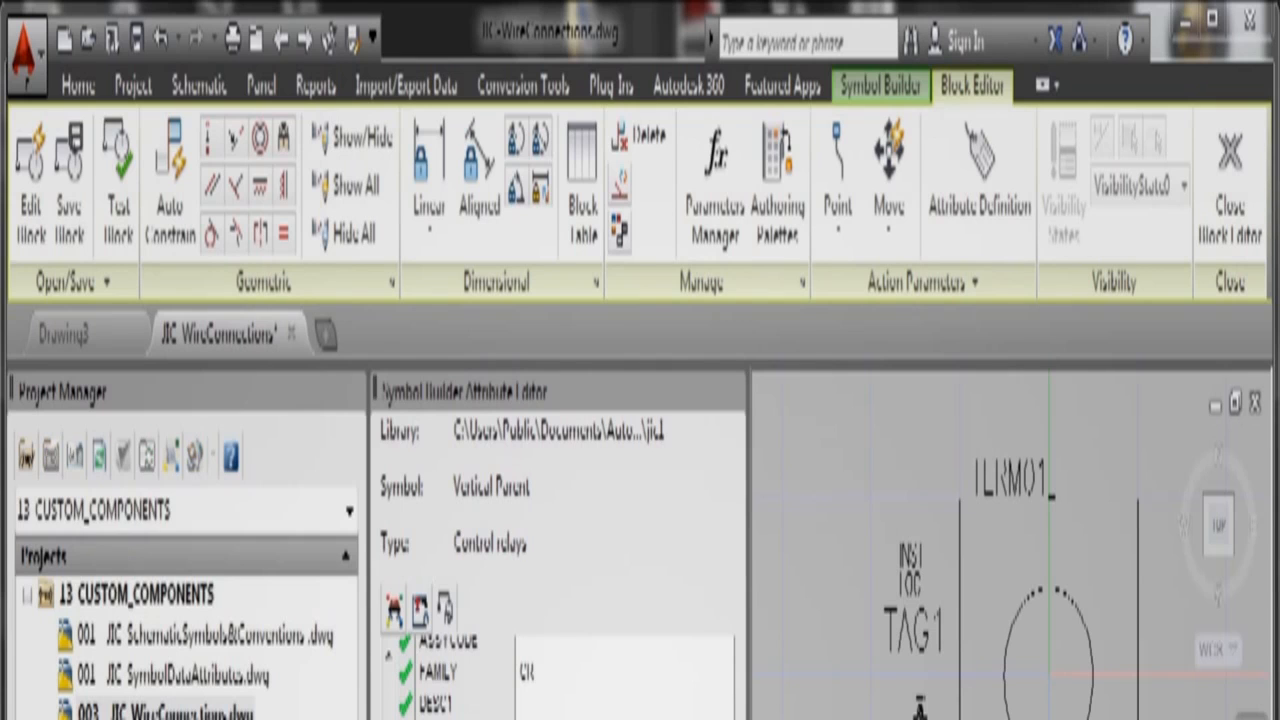
# Step: Change TERM02's justification to Left and close the attribute editor
pyautogui.click(660, 533)
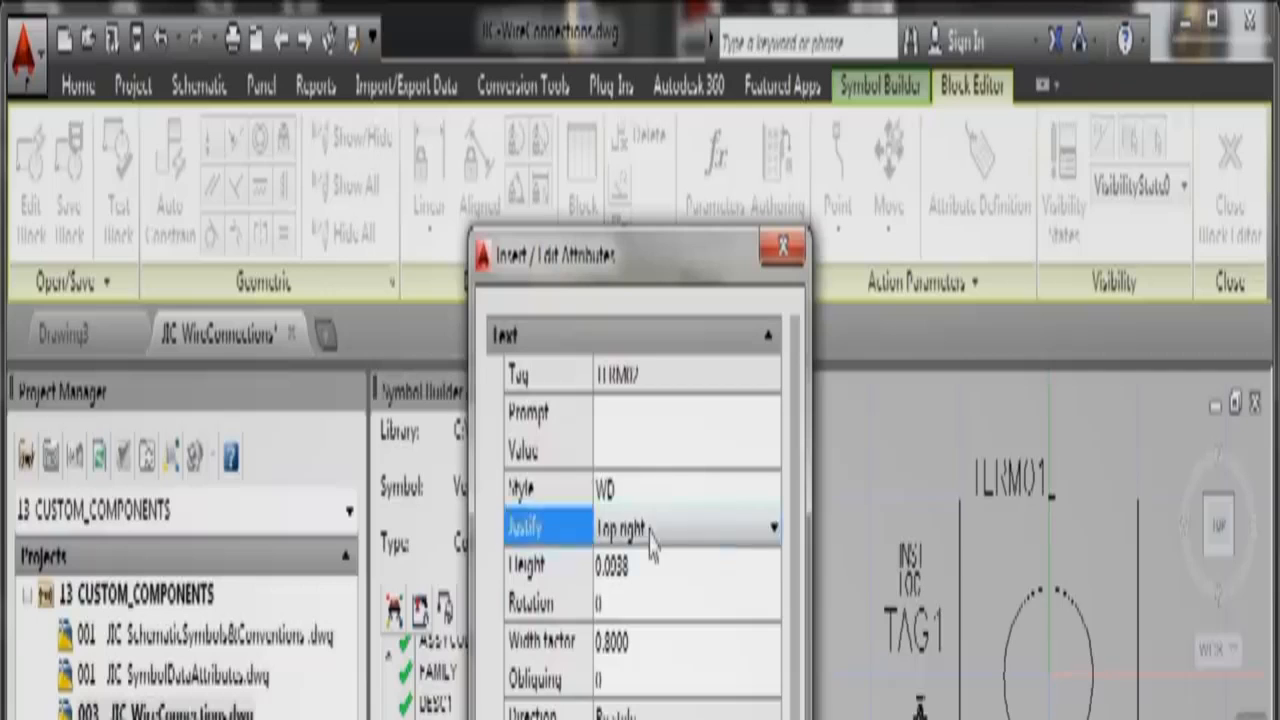
pyautogui.click(773, 530)
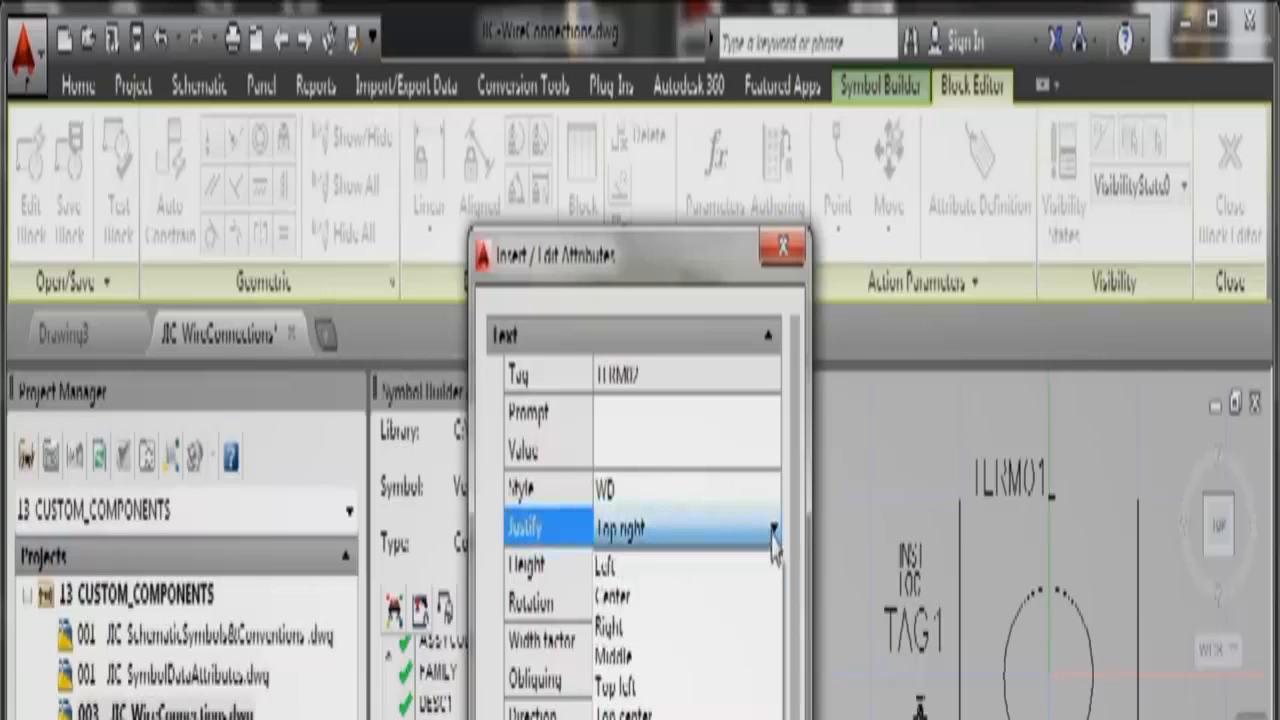
pyautogui.click(689, 567)
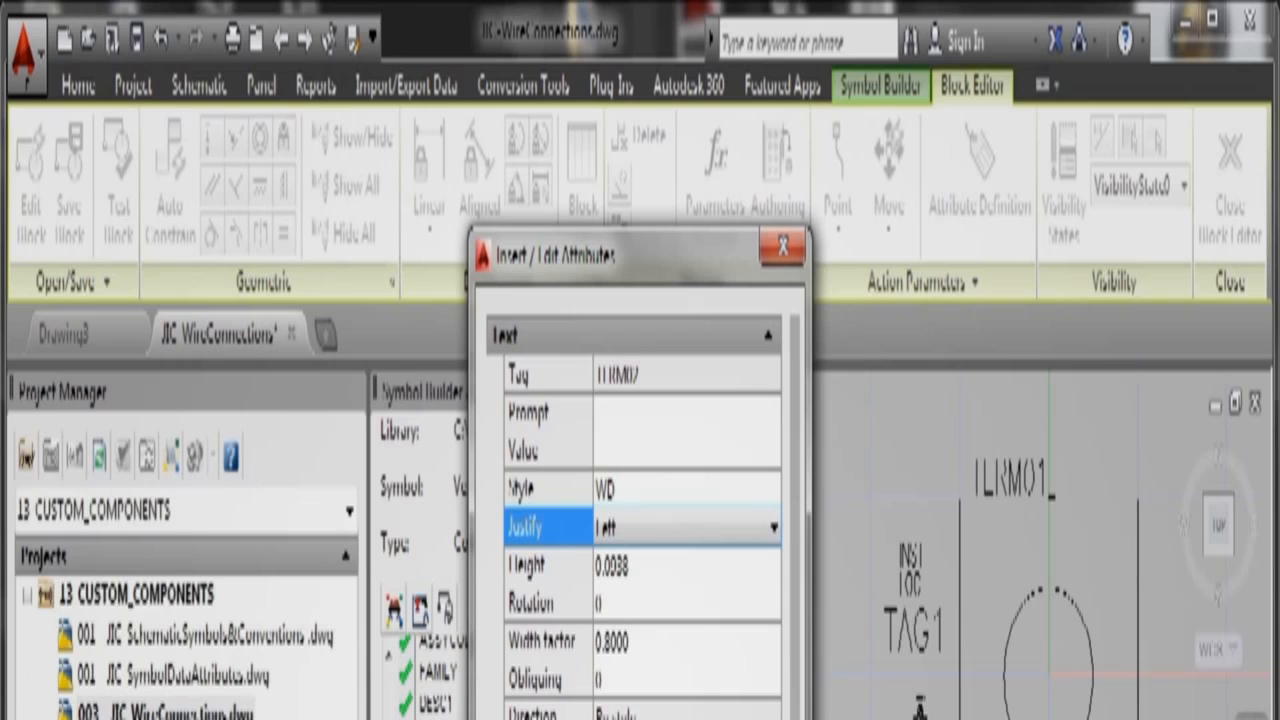
pyautogui.press('Return')
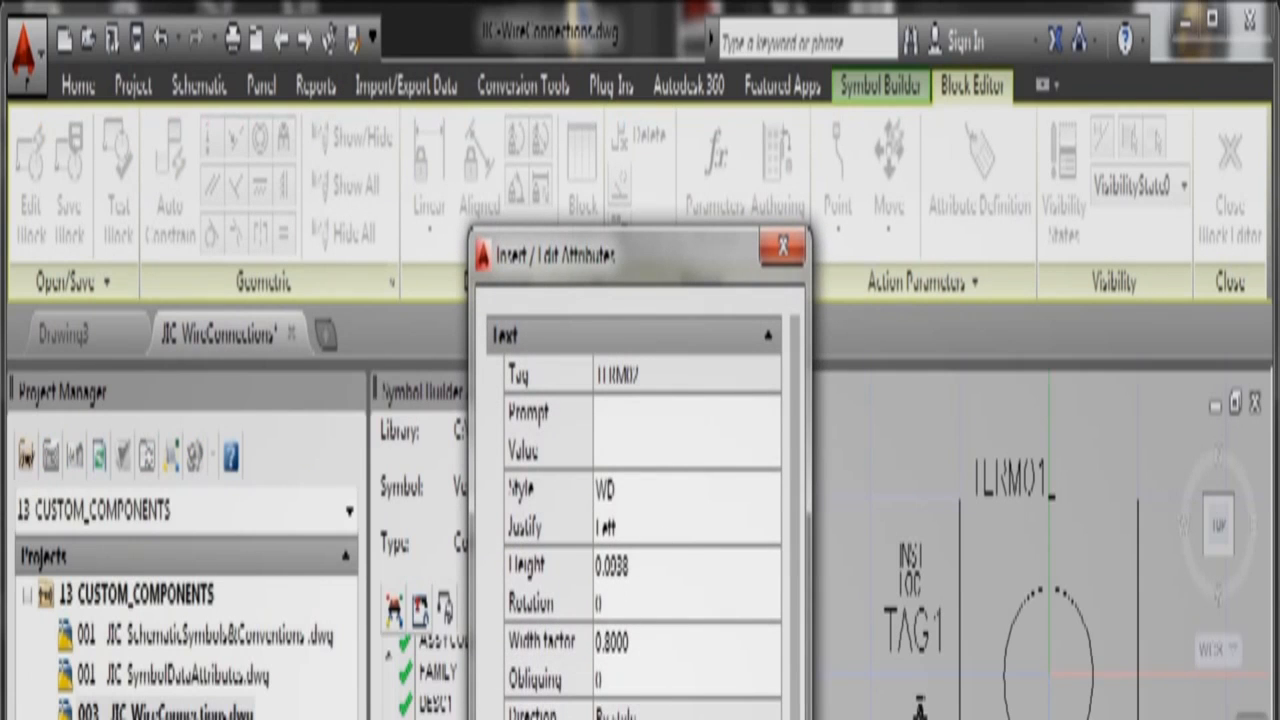
pyautogui.press('Return')
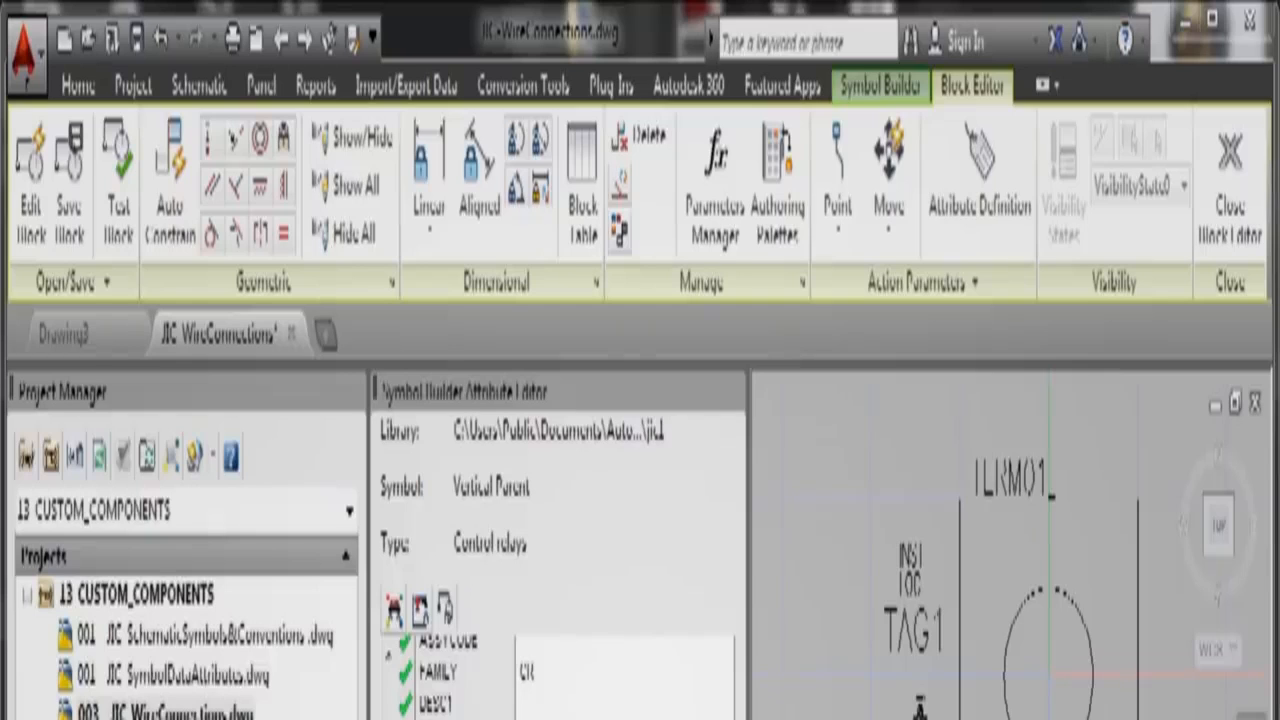
# Step: Try editing the wire connection attribute and dismiss the uneditable-properties warning
pyautogui.click(483, 718)
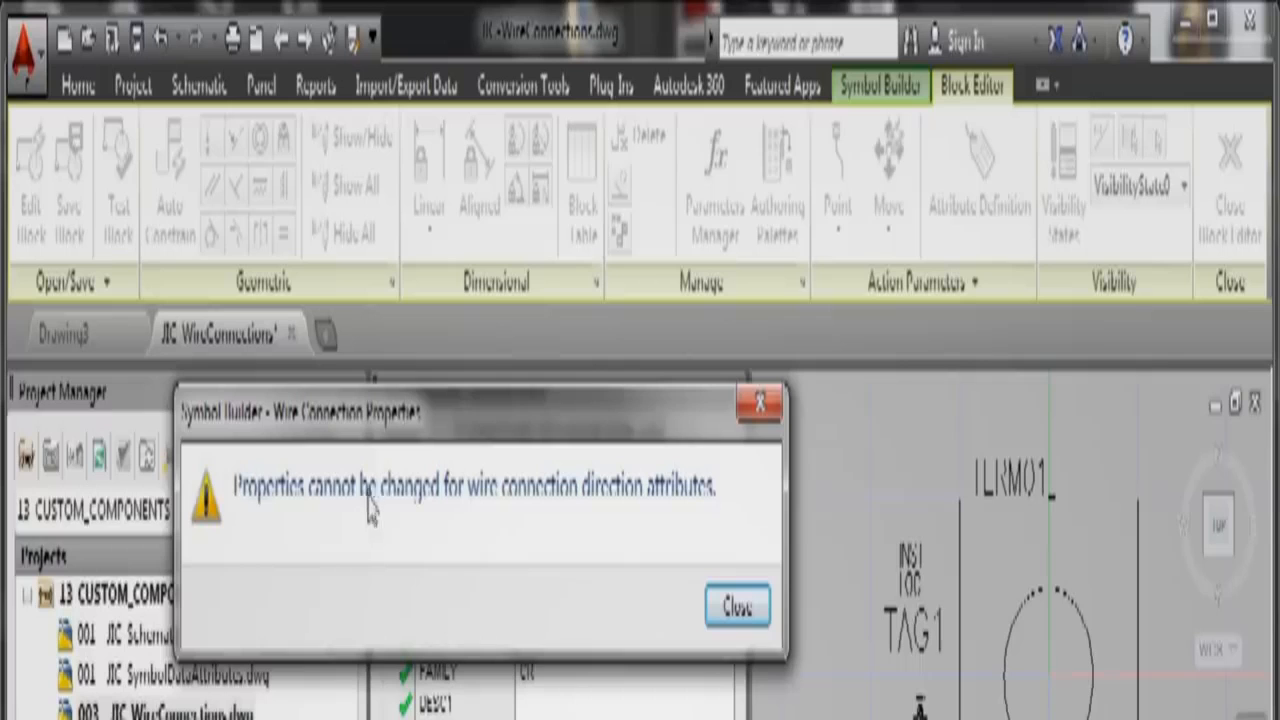
pyautogui.click(742, 632)
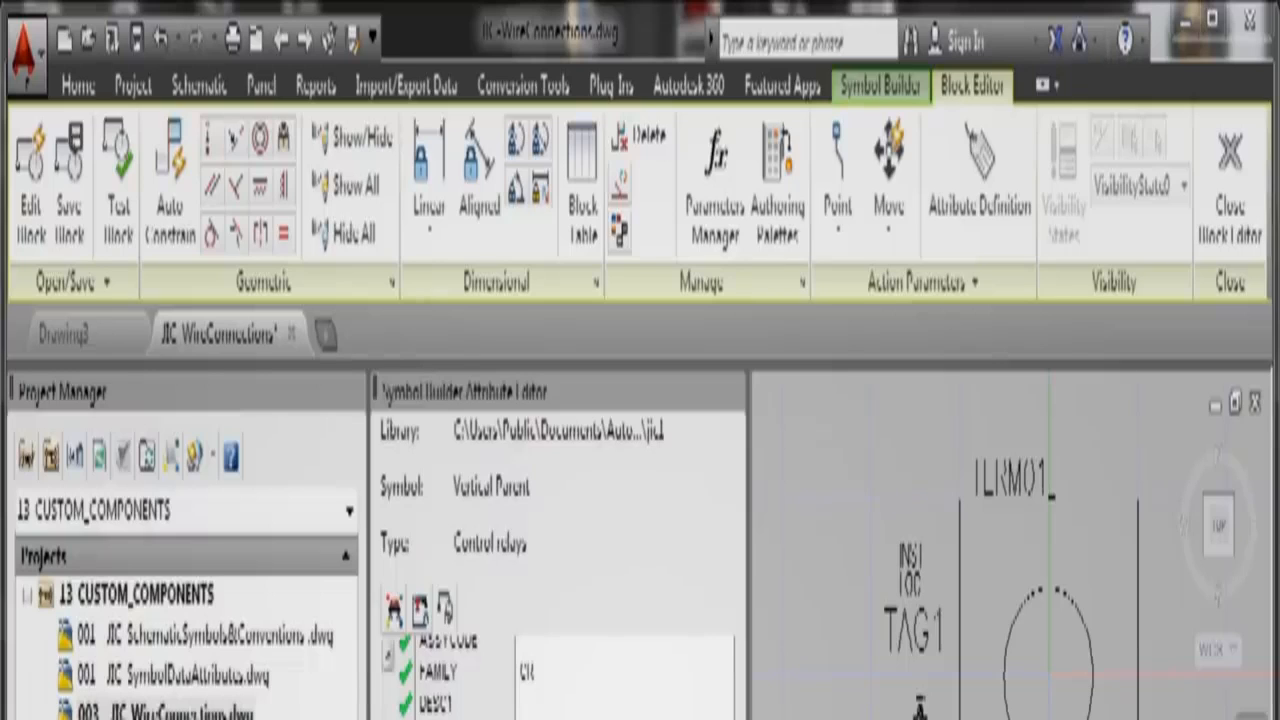
pyautogui.scroll(-2, 450, 675)
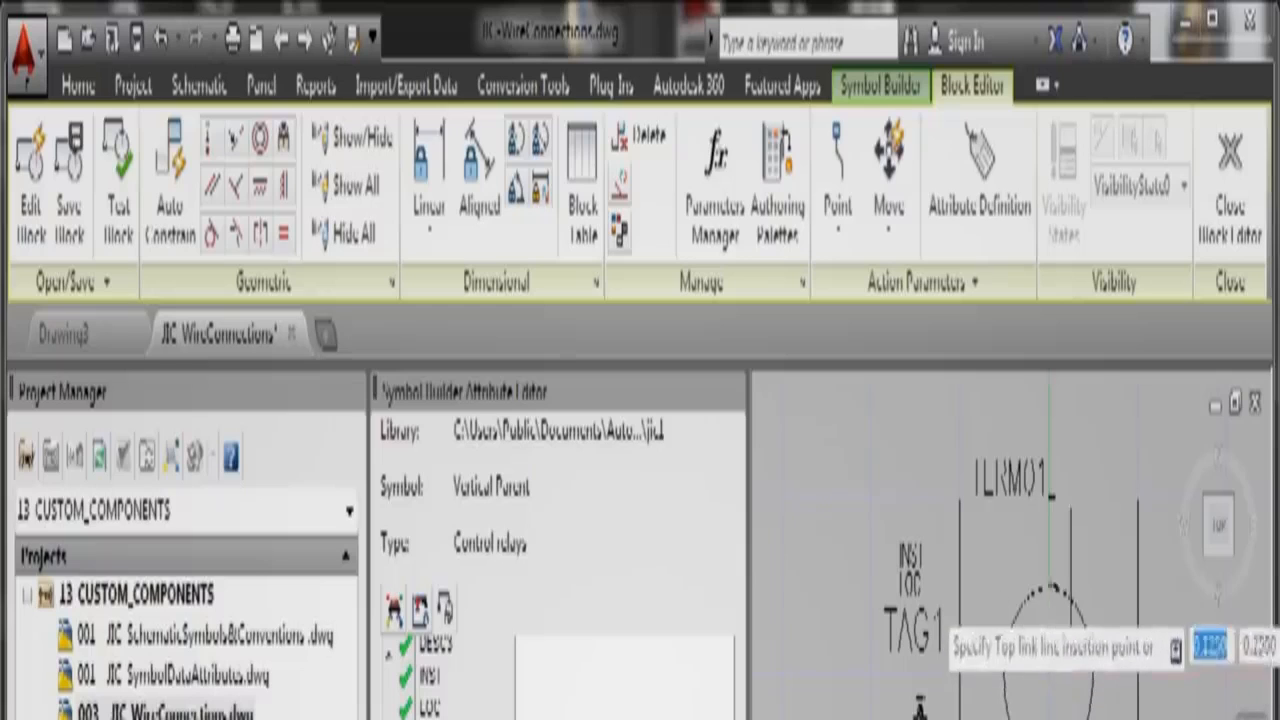
# Step: Pick the top link line point using the Midpoint object snap
pyautogui.keyDown('shift'); pyautogui.rightClick(1050, 590); pyautogui.keyUp('shift')
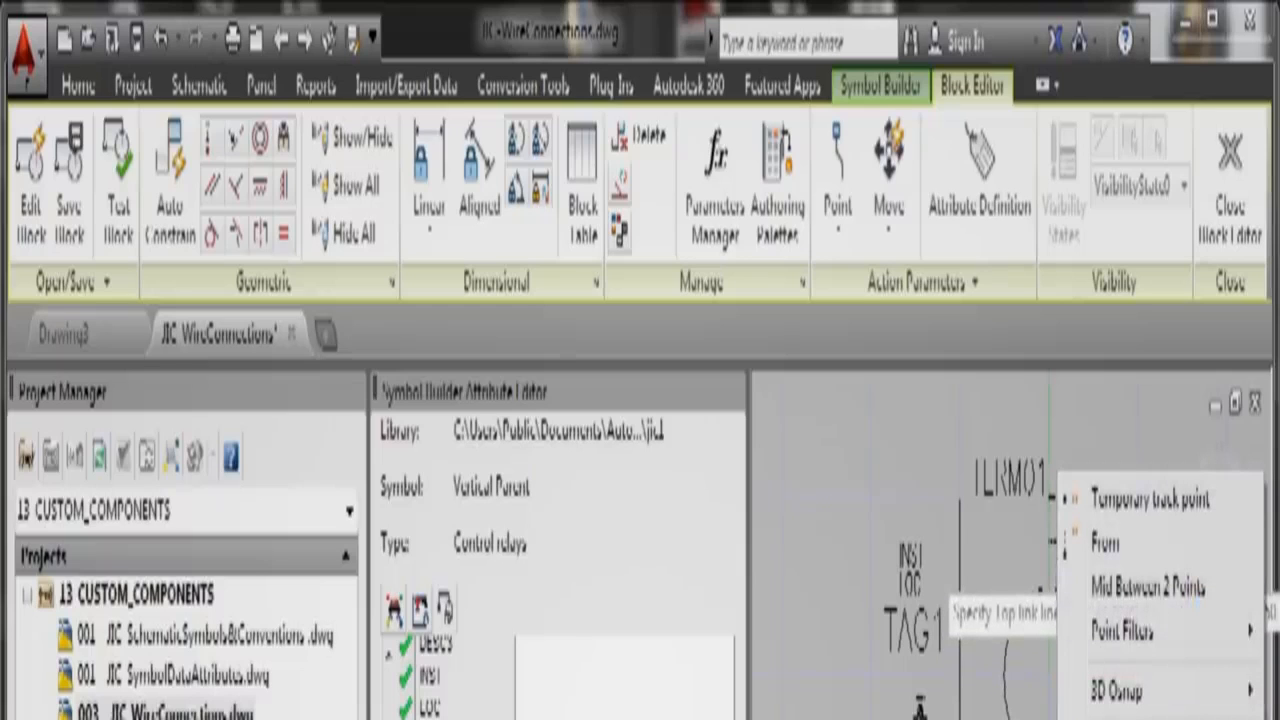
pyautogui.click(1125, 719)
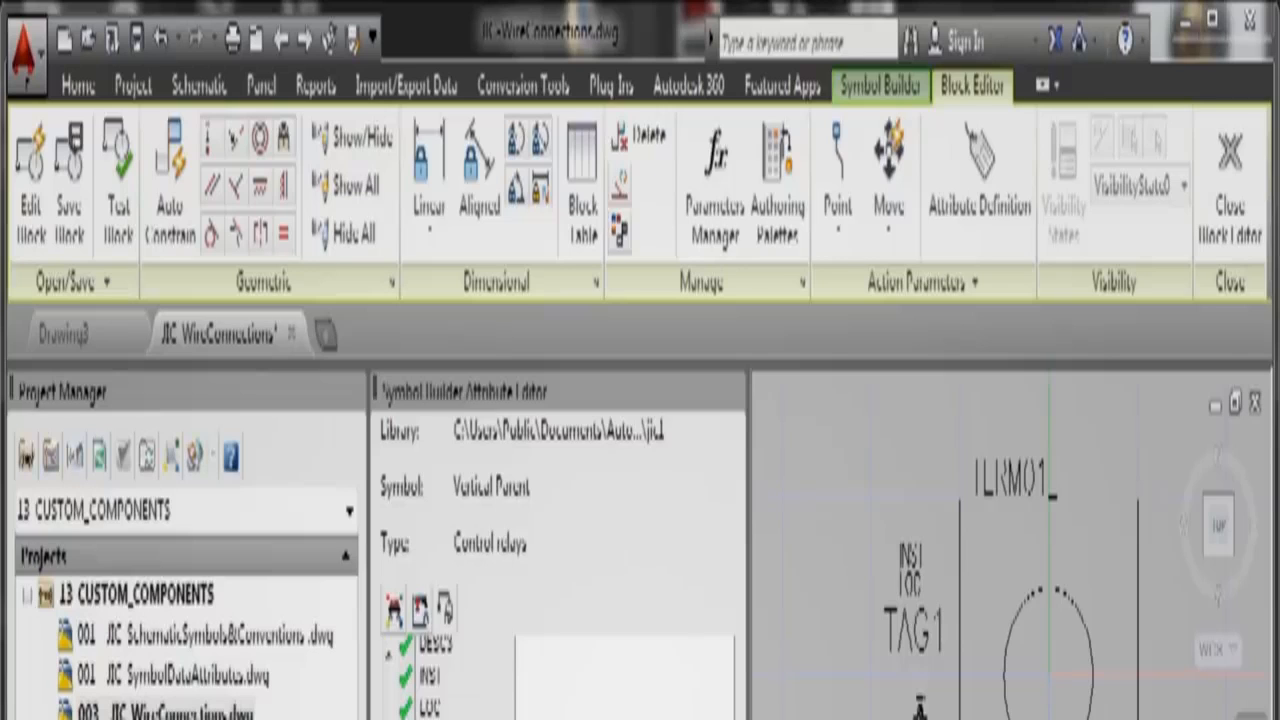
pyautogui.keyDown('shift'); pyautogui.rightClick(1018, 716); pyautogui.keyUp('shift')
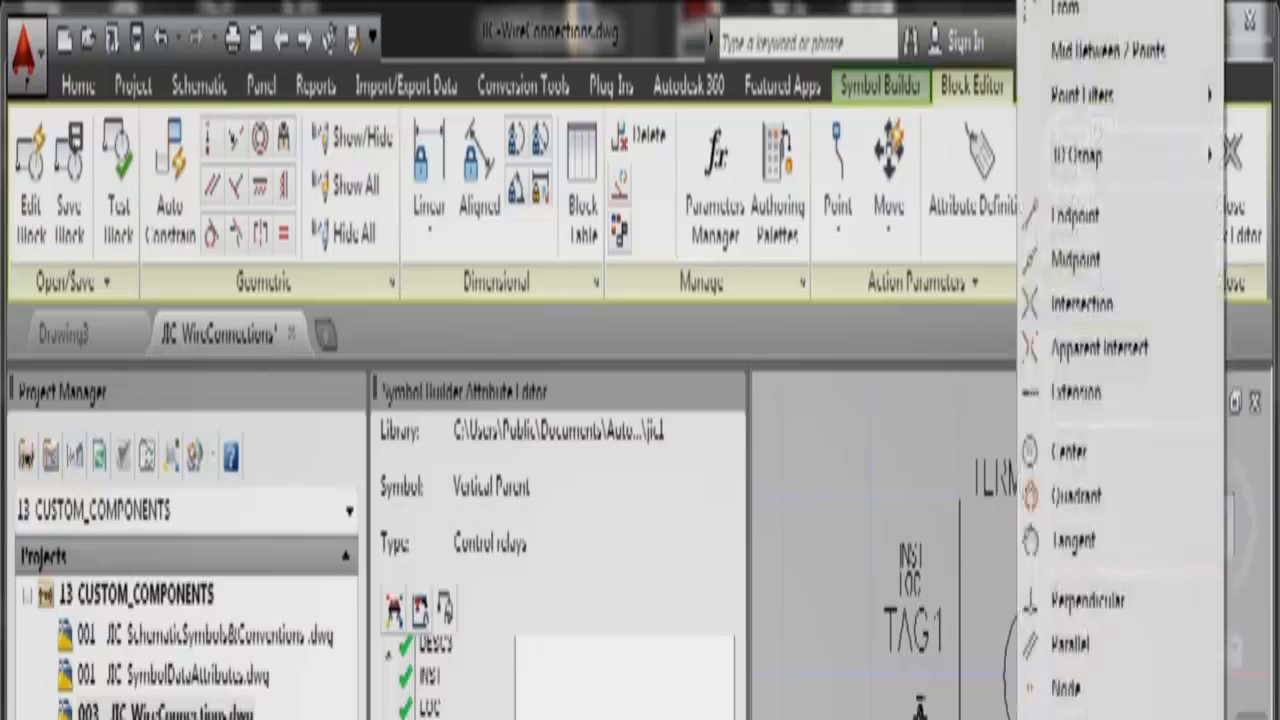
pyautogui.click(1080, 262)
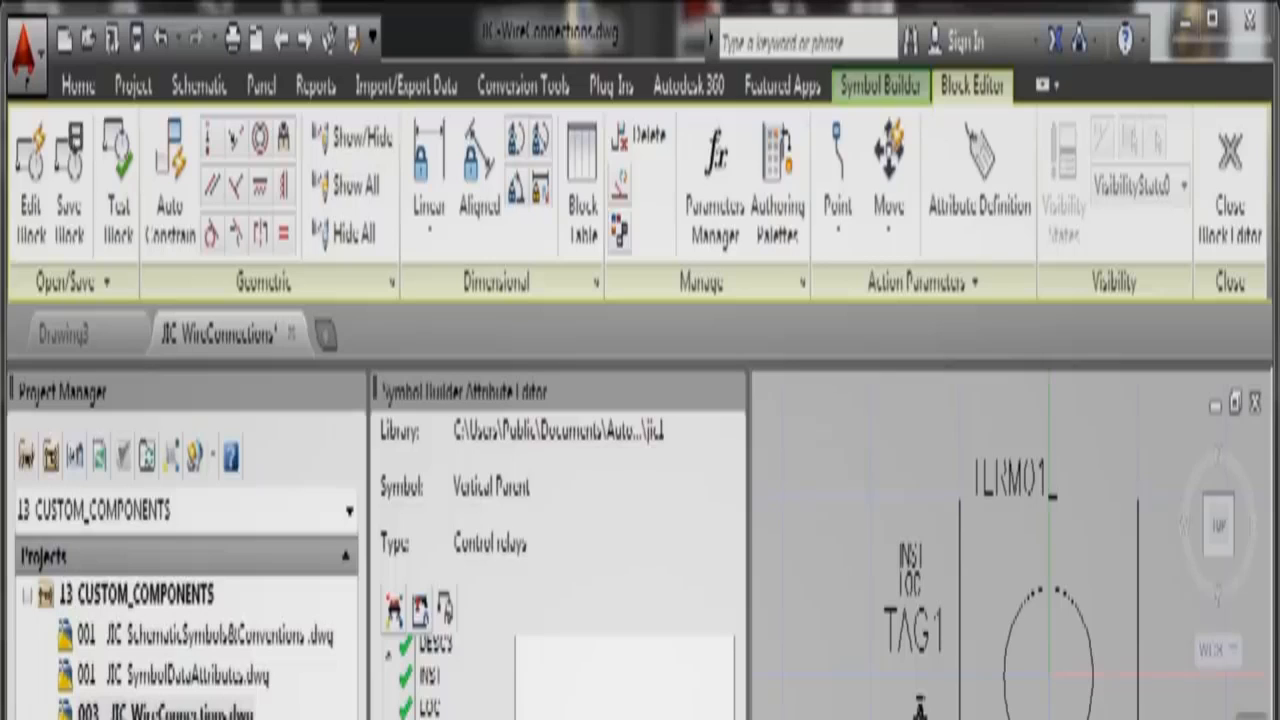
pyautogui.scroll(-2, 430, 680)
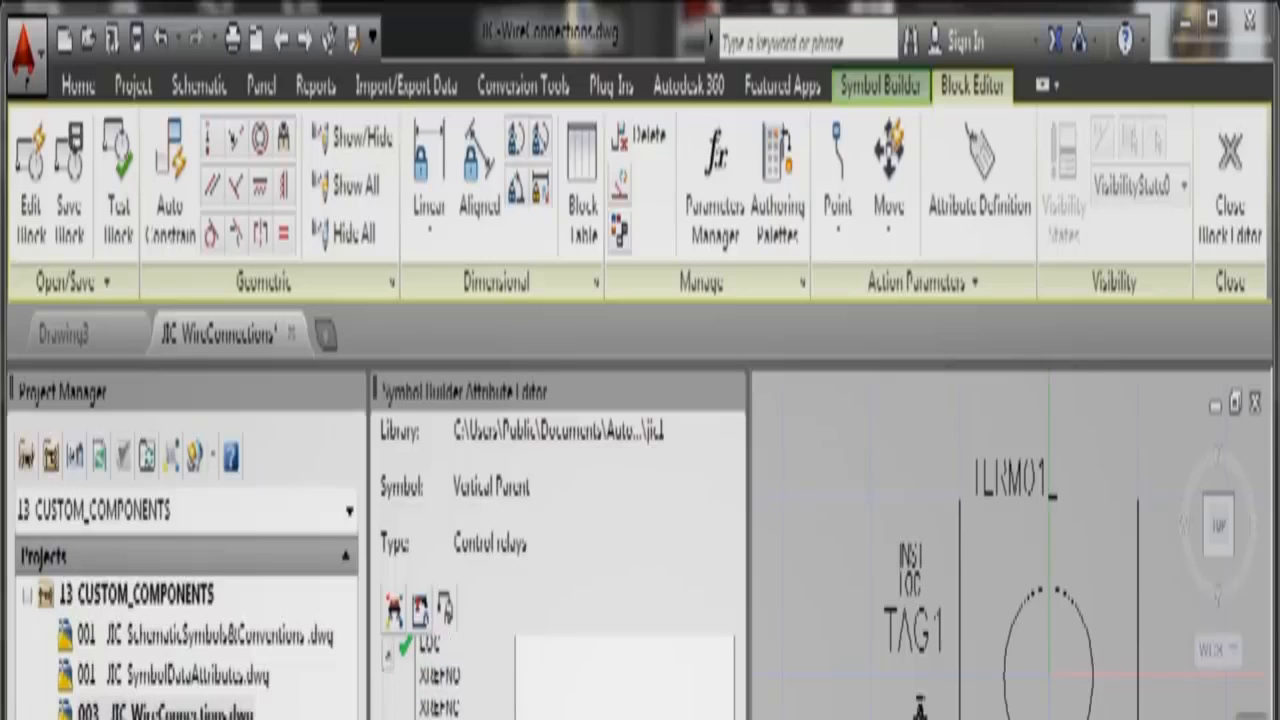
# Step: Close the Block Editor and save the relay as a Block with a picked base point
pyautogui.click(1212, 238)
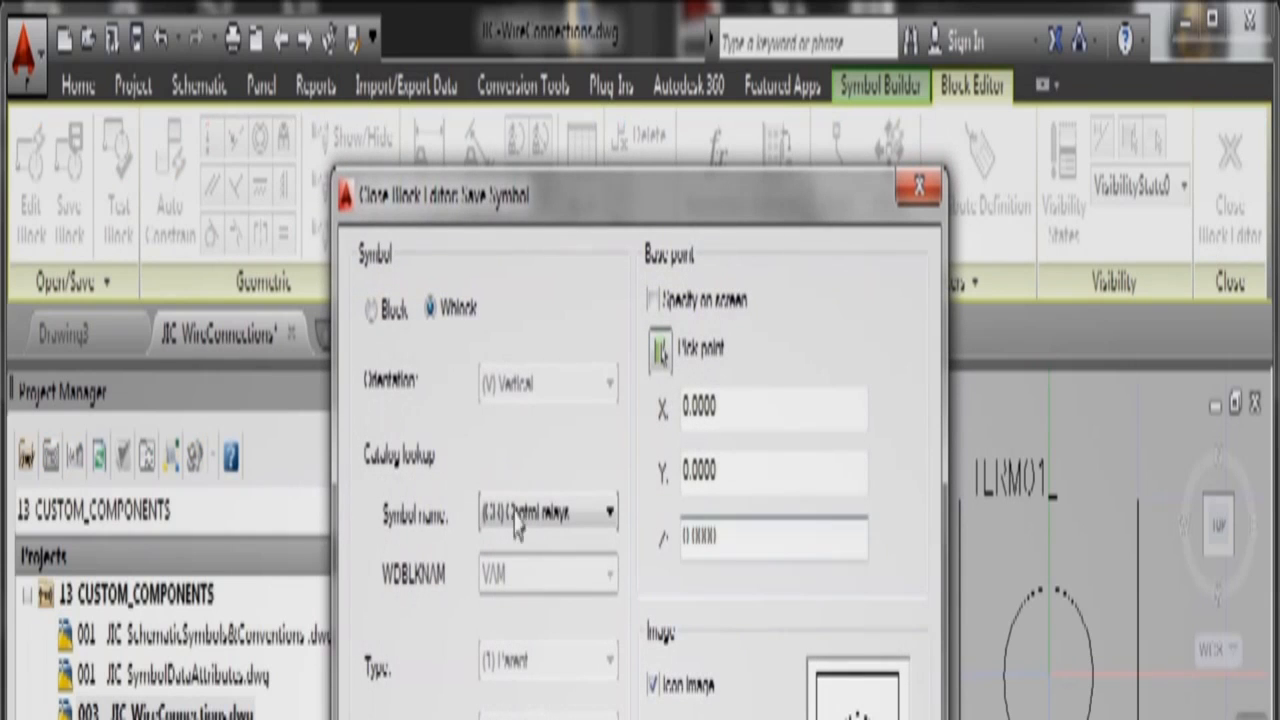
pyautogui.click(372, 310)
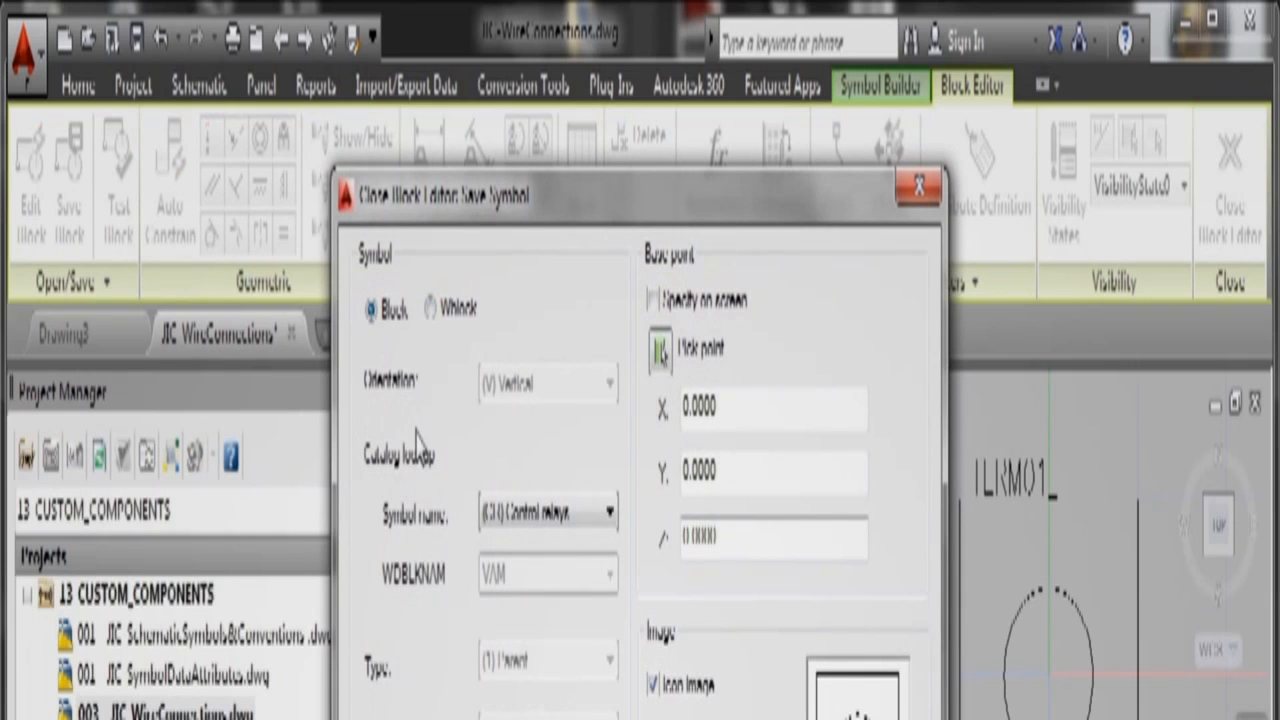
pyautogui.click(660, 354)
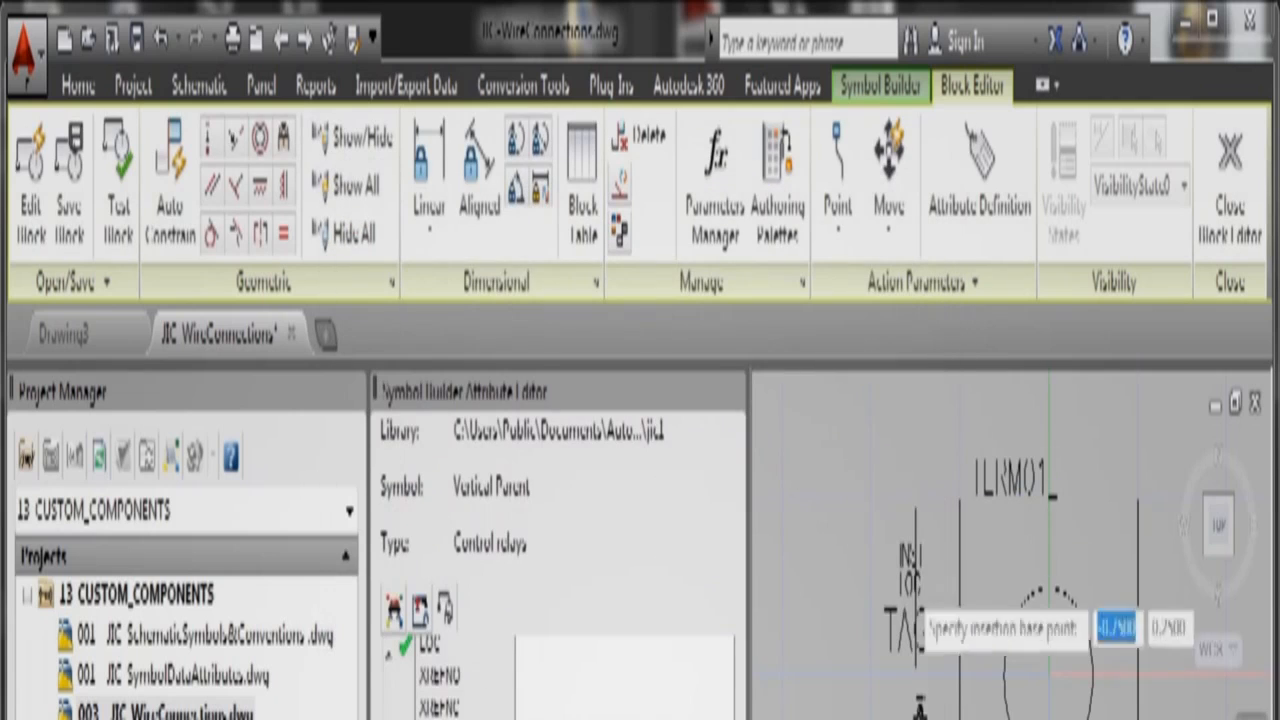
pyautogui.click(1052, 703)
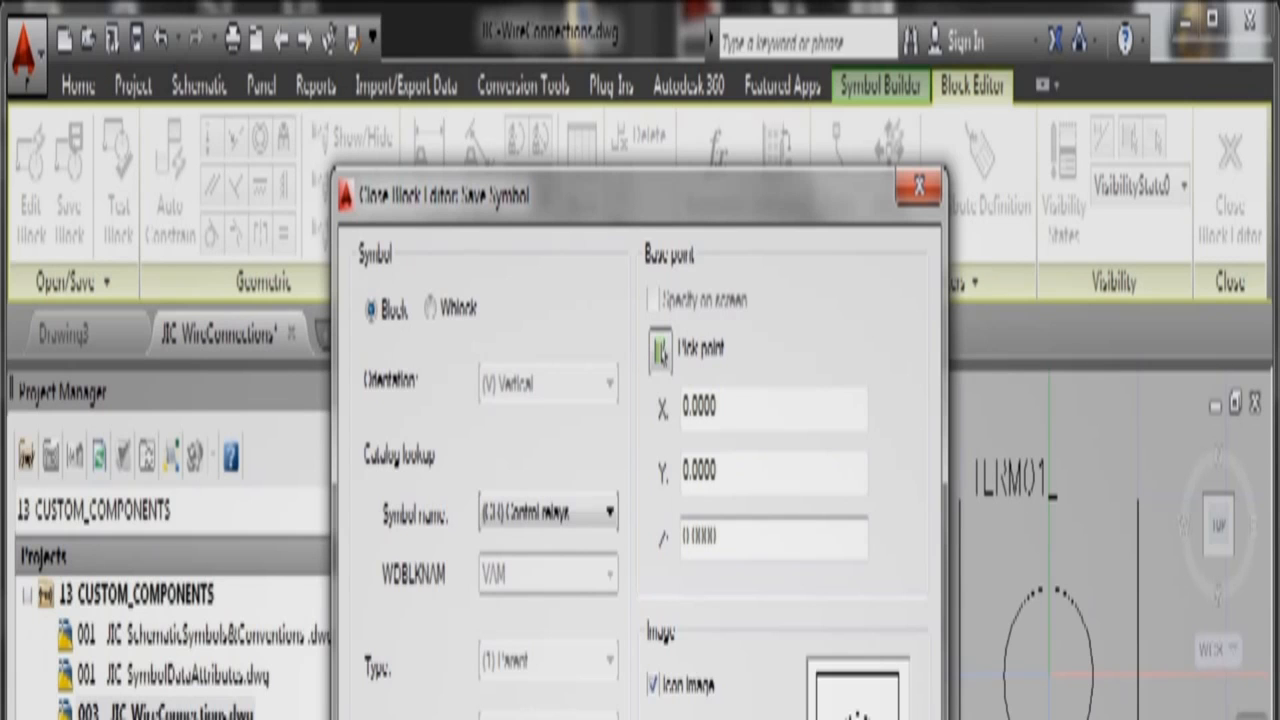
pyautogui.click(512, 718)
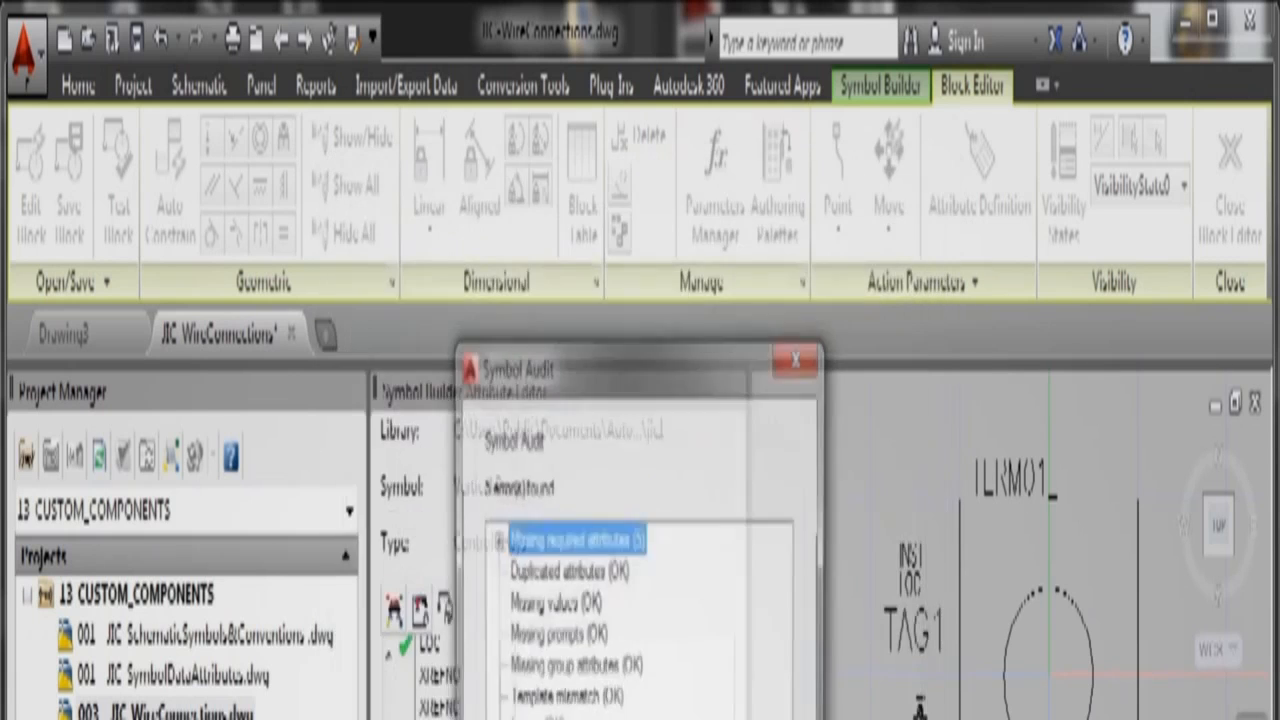
# Step: Get past the Symbol Audit's missing attributes, keep the existing icon image, and confirm the save
pyautogui.click(495, 541)
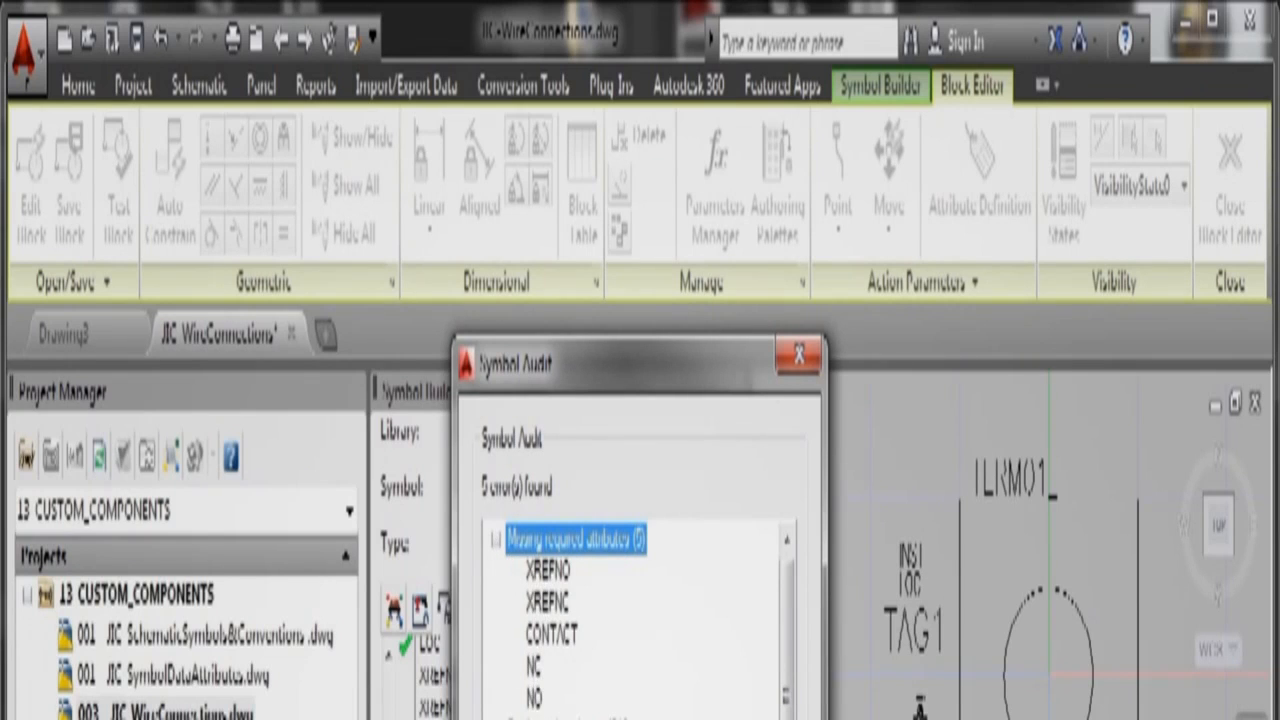
pyautogui.press('Return')
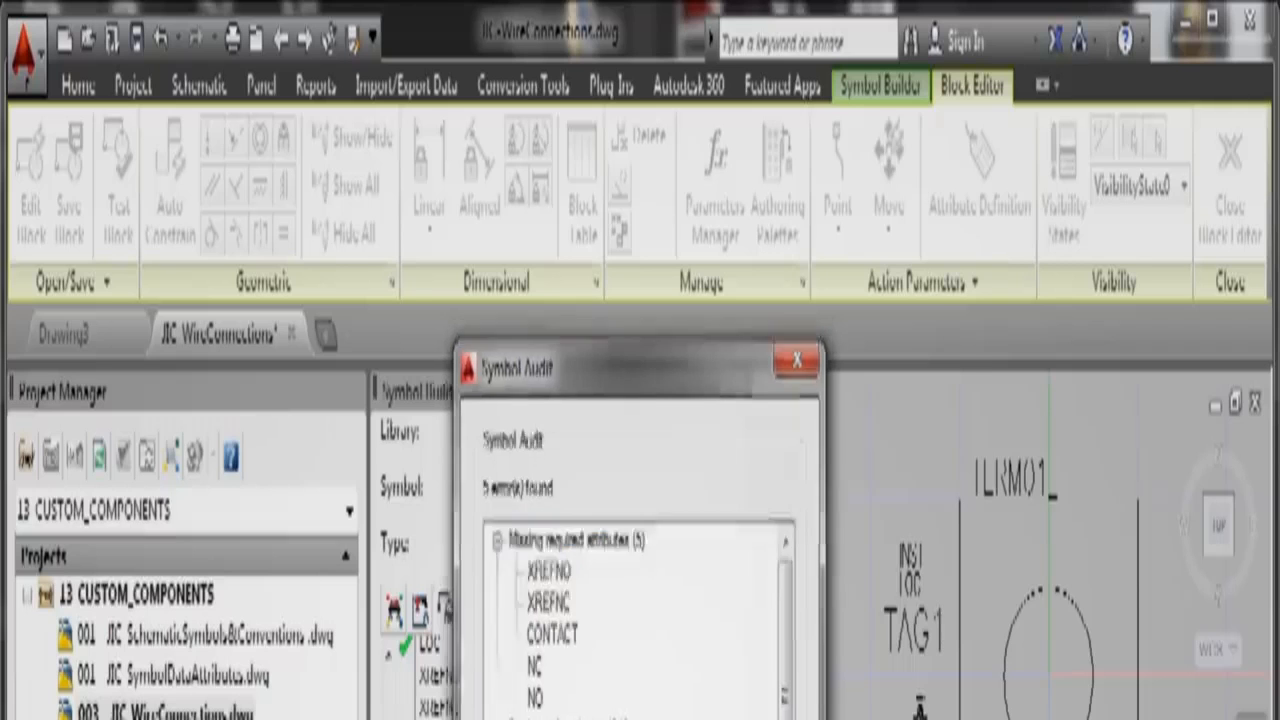
pyautogui.press('Return')
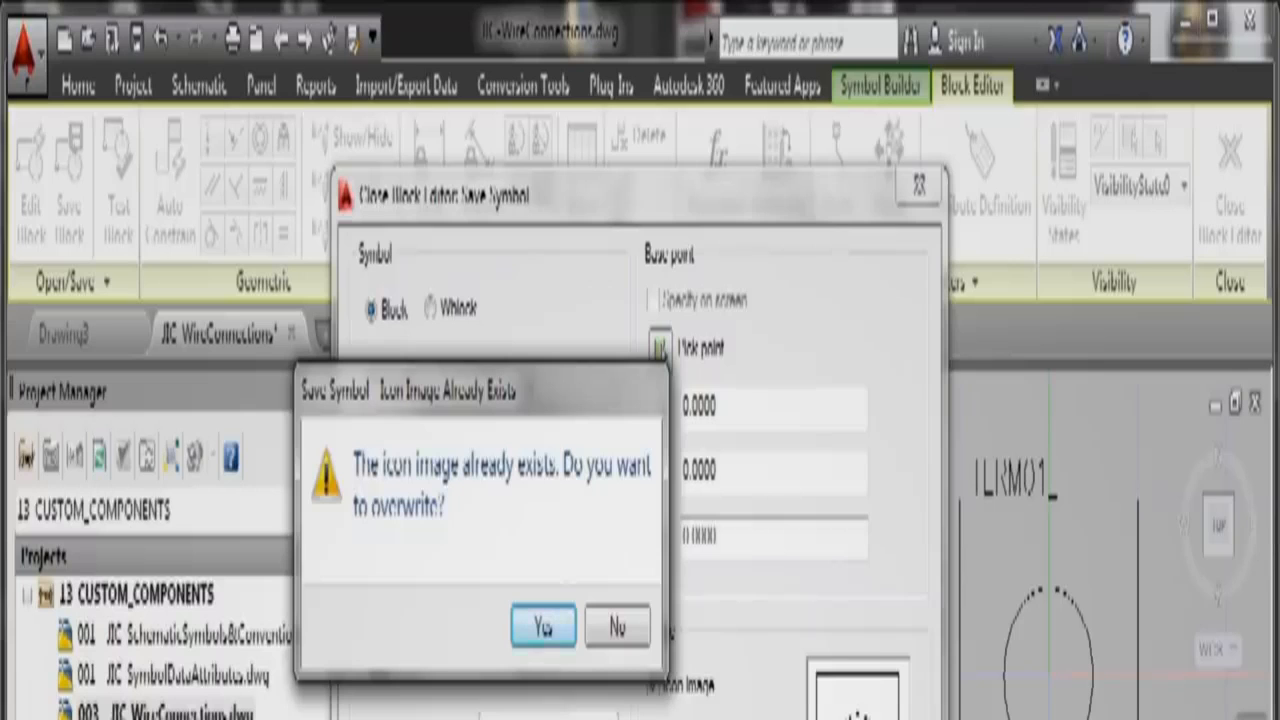
pyautogui.click(620, 626)
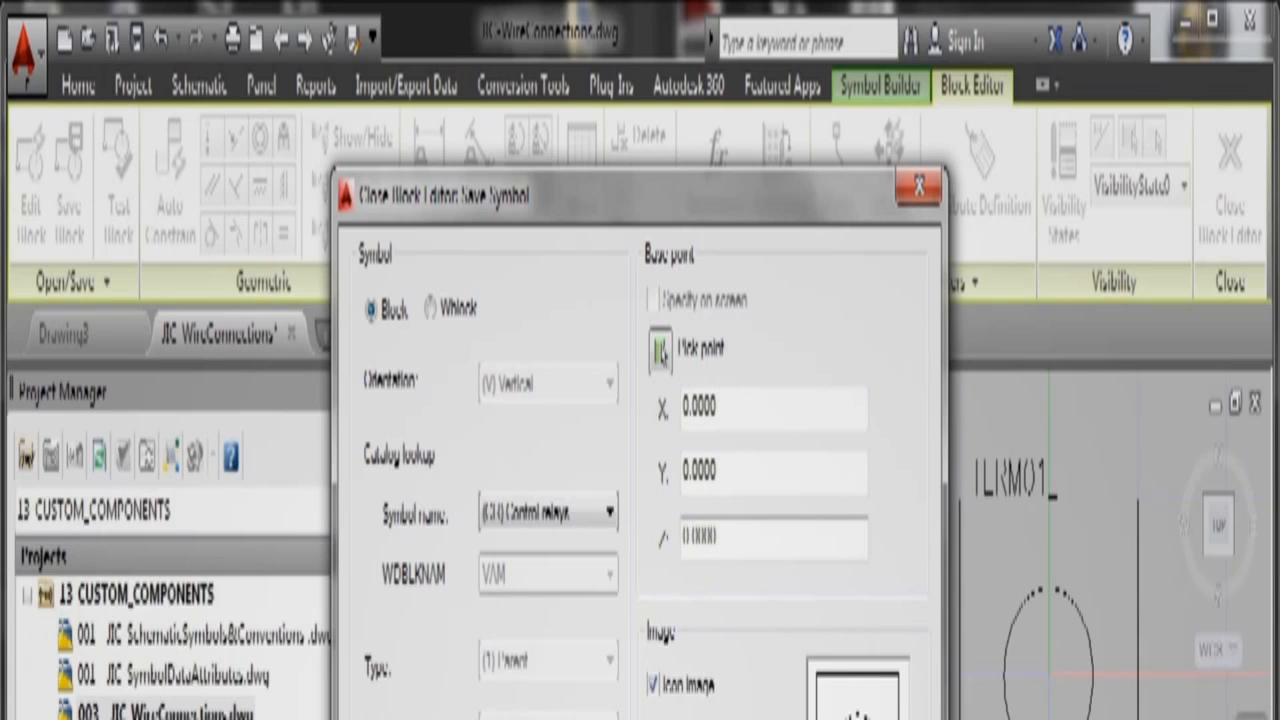
pyautogui.click(645, 718)
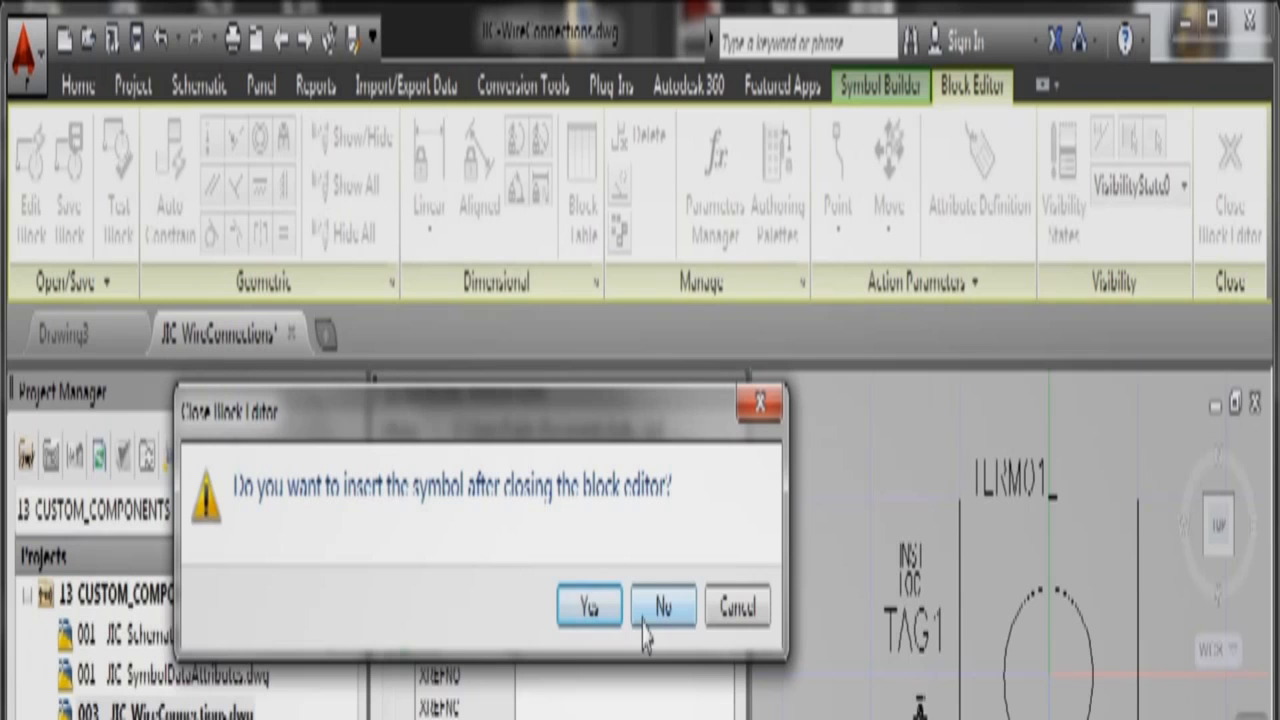
# Step: Confirm inserting the saved relay symbol after leaving the Block Editor
pyautogui.click(590, 608)
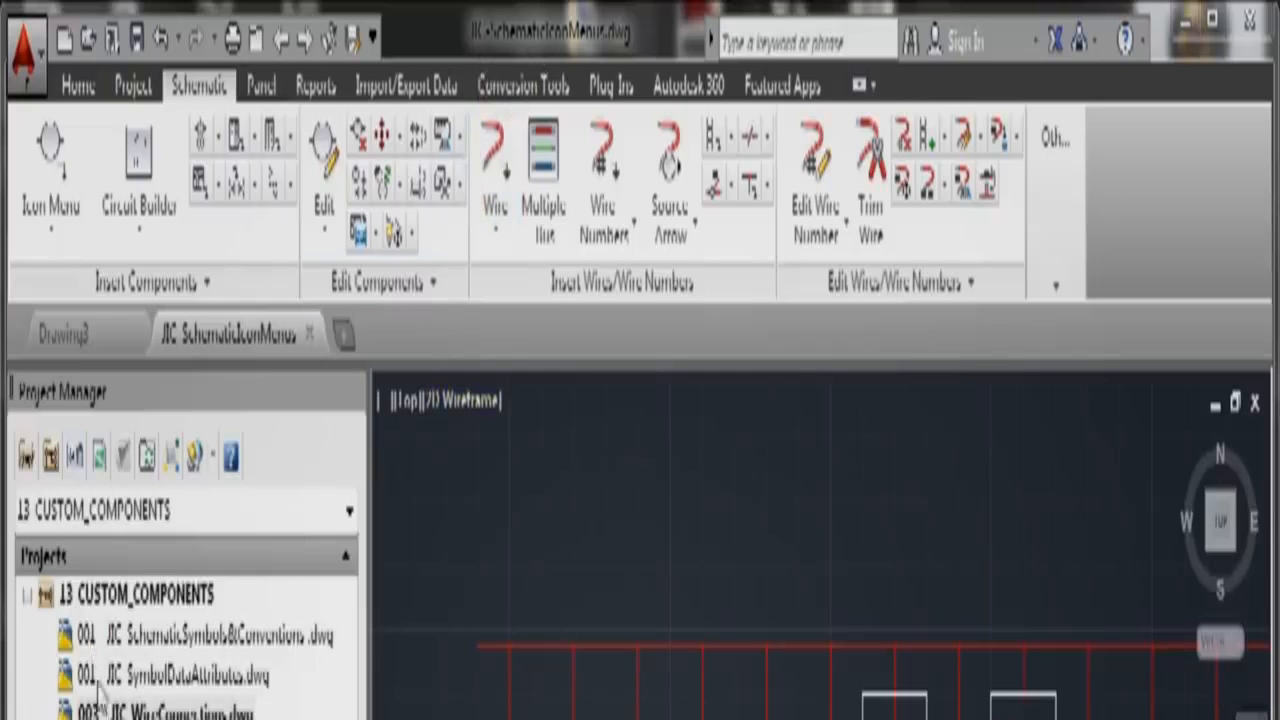
# Step: Add the active SchematicIconMenus drawing to 13 CUSTOM_COMPONENTS, applying the project defaults
pyautogui.rightClick(87, 598)
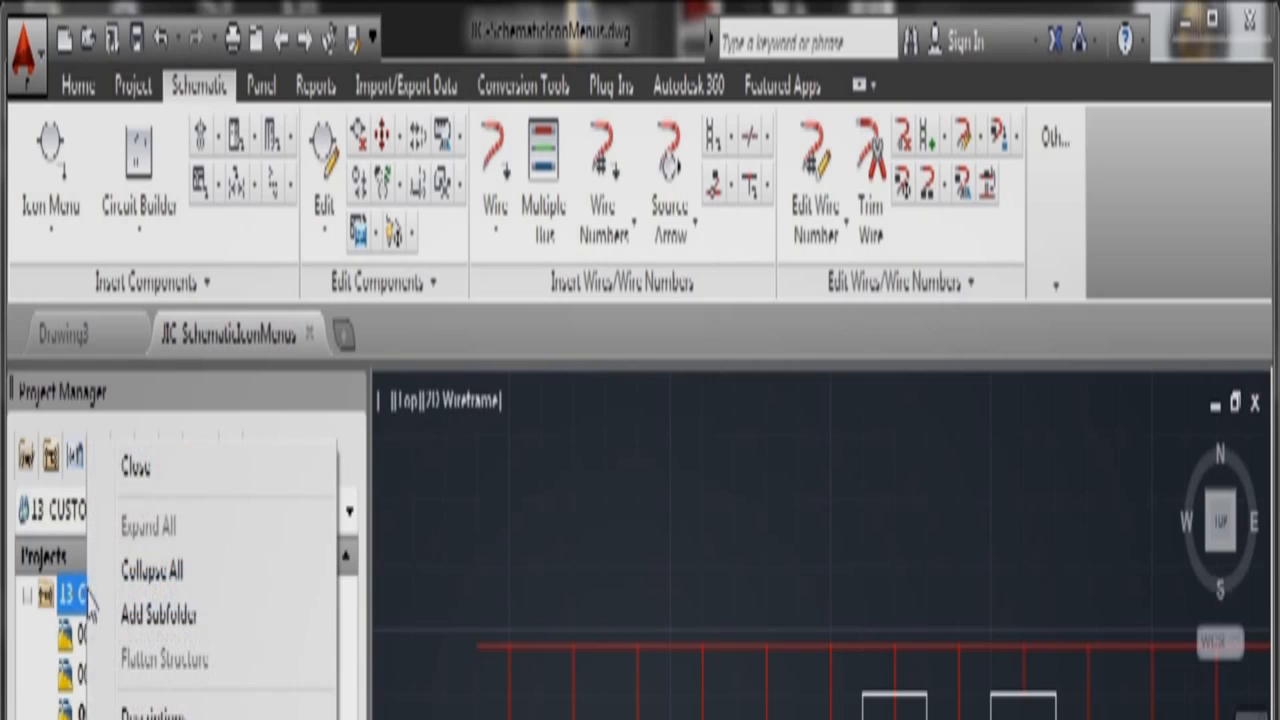
pyautogui.click(130, 718)
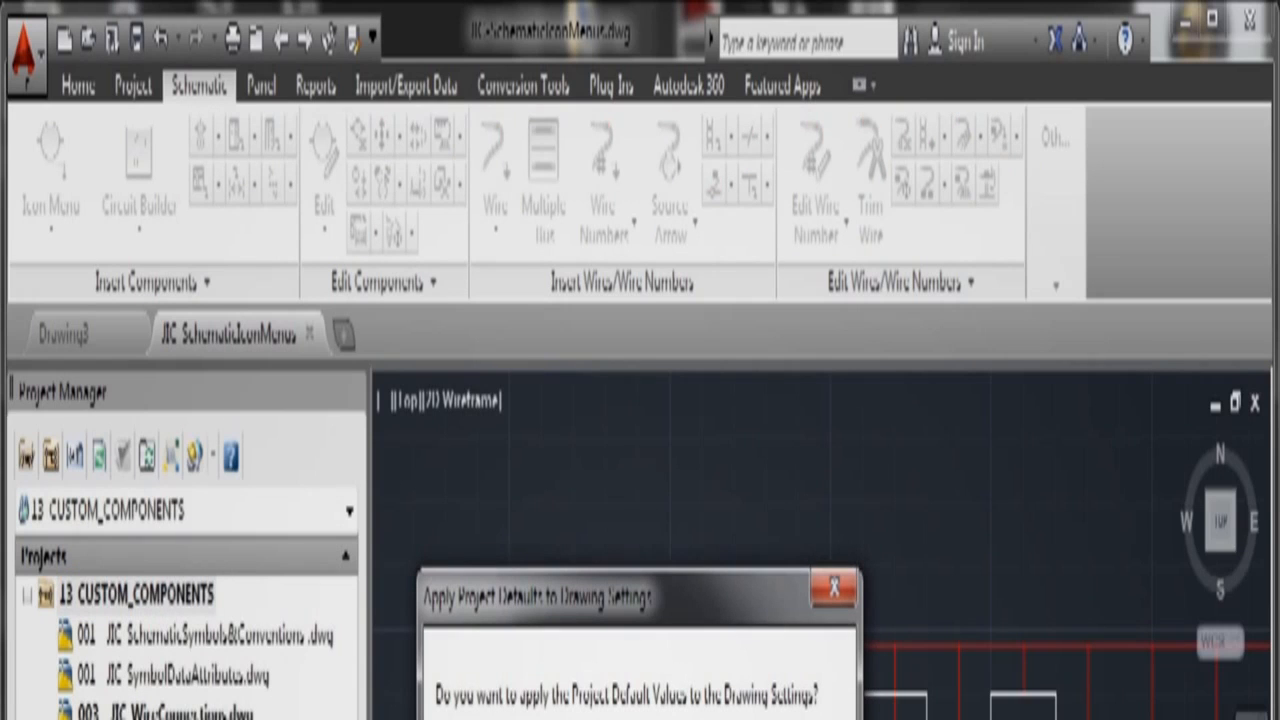
pyautogui.press('Return')
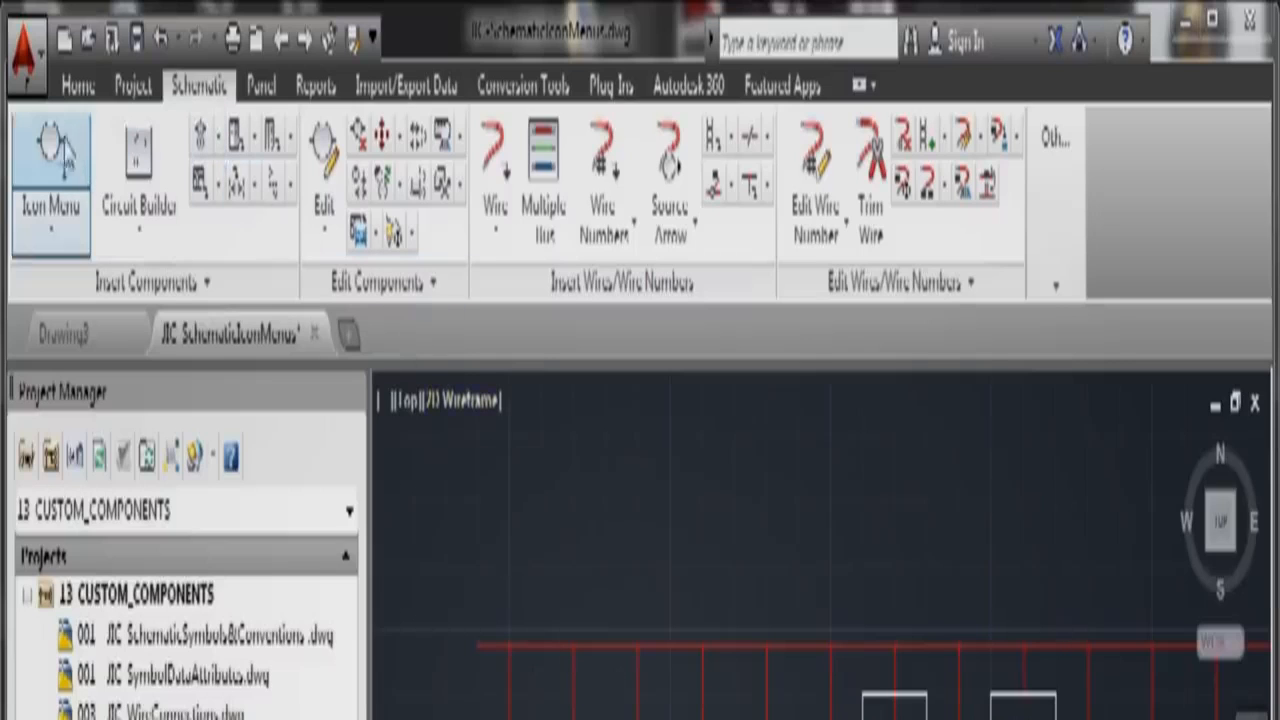
# Step: Try inserting a component from the Catalog List, then dismiss it
pyautogui.click(55, 238)
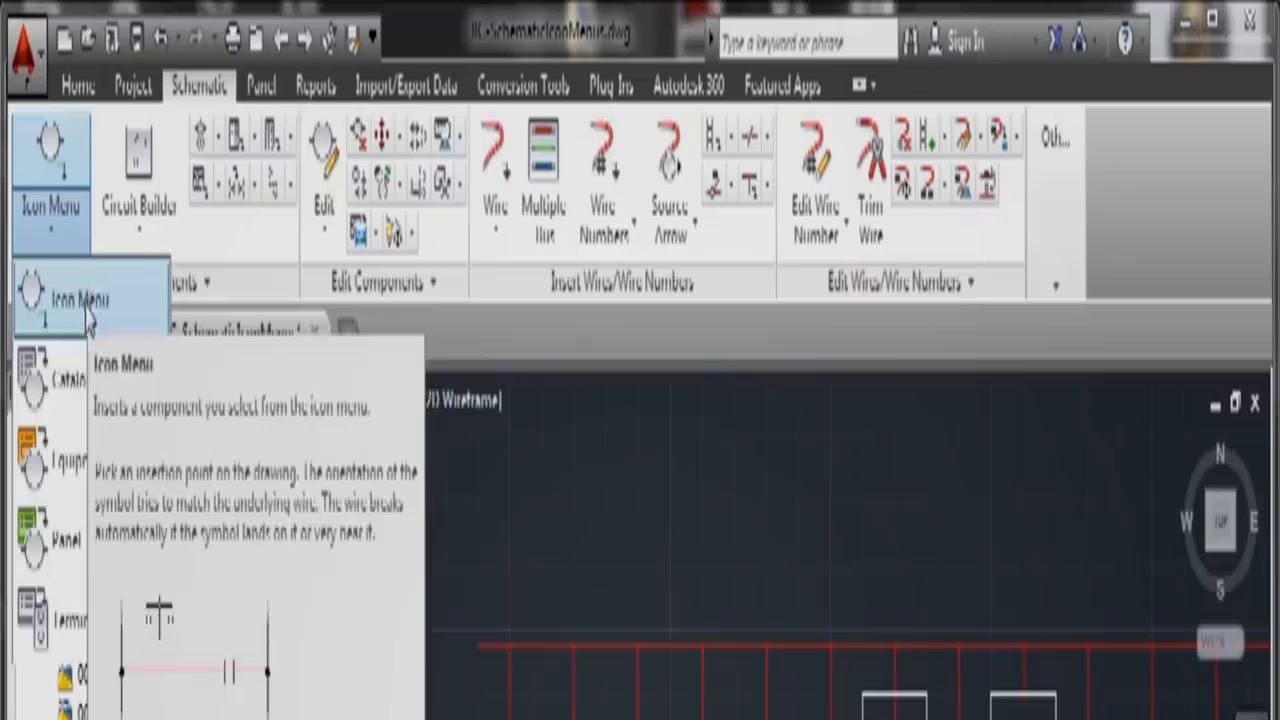
pyautogui.click(70, 392)
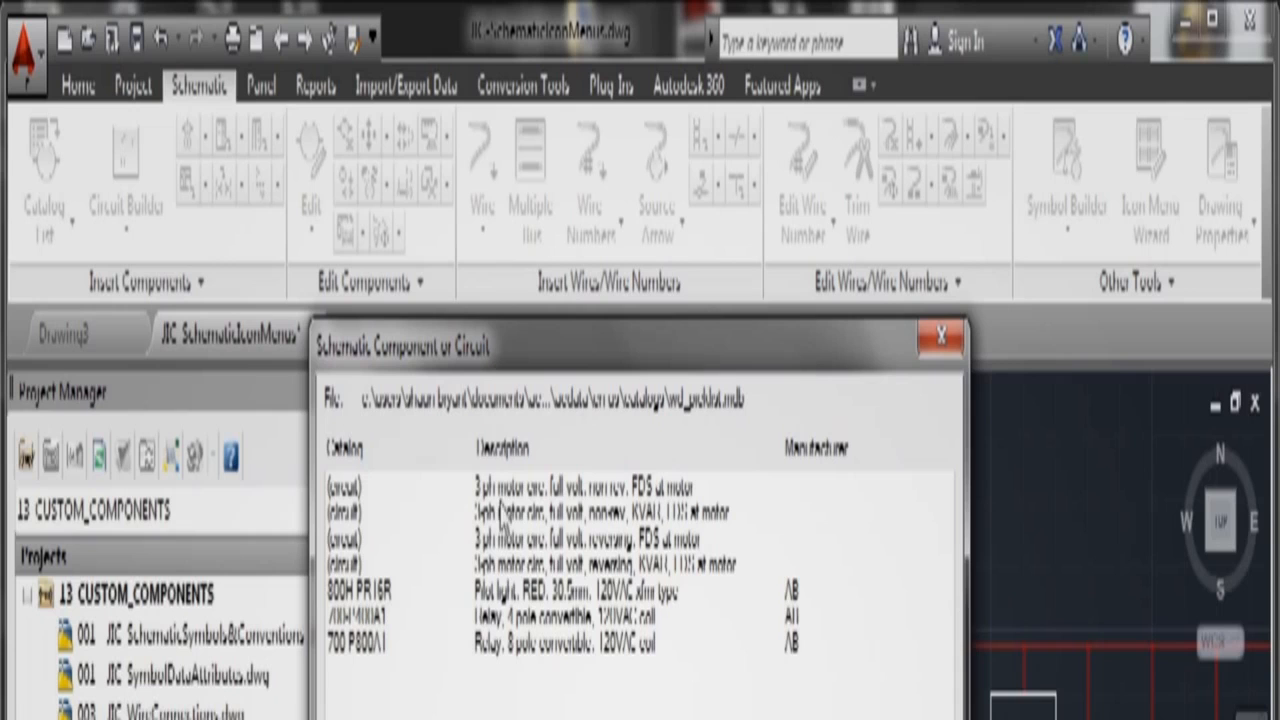
pyautogui.press('Escape')
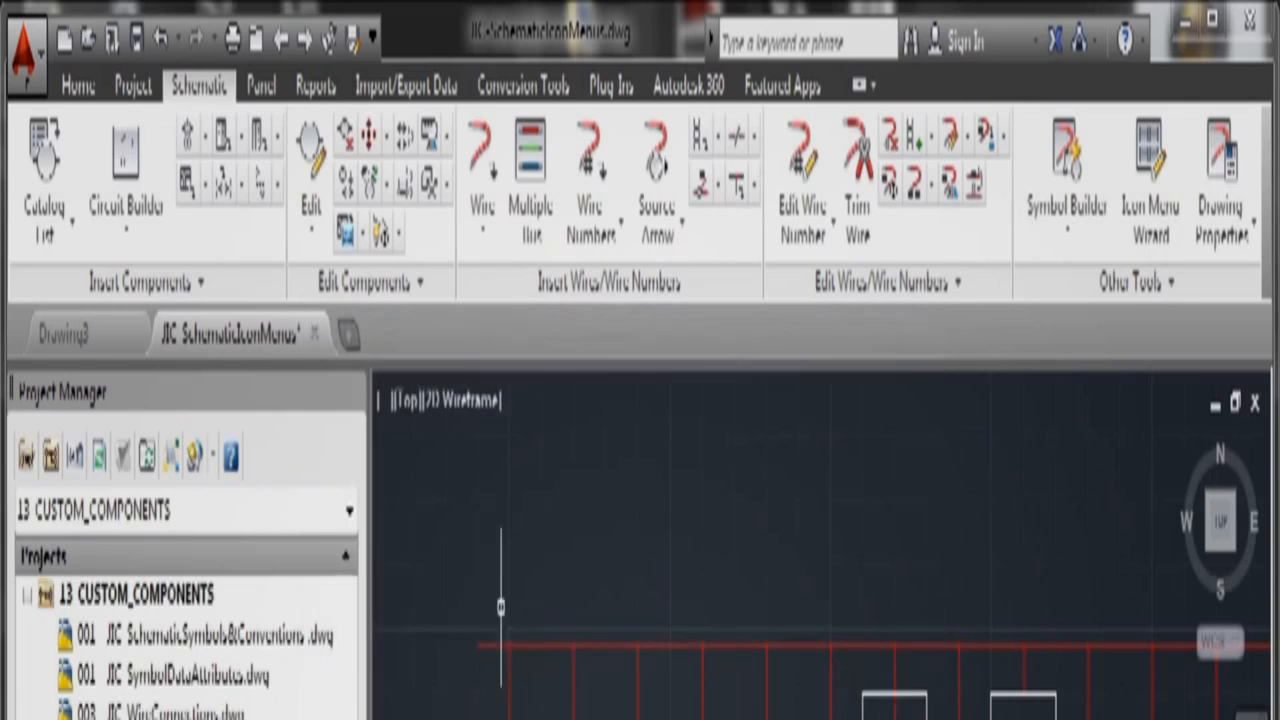
# Step: Try the Equipment List, cancel it, and open the IEC schematic Icon Menu instead
pyautogui.click(74, 246)
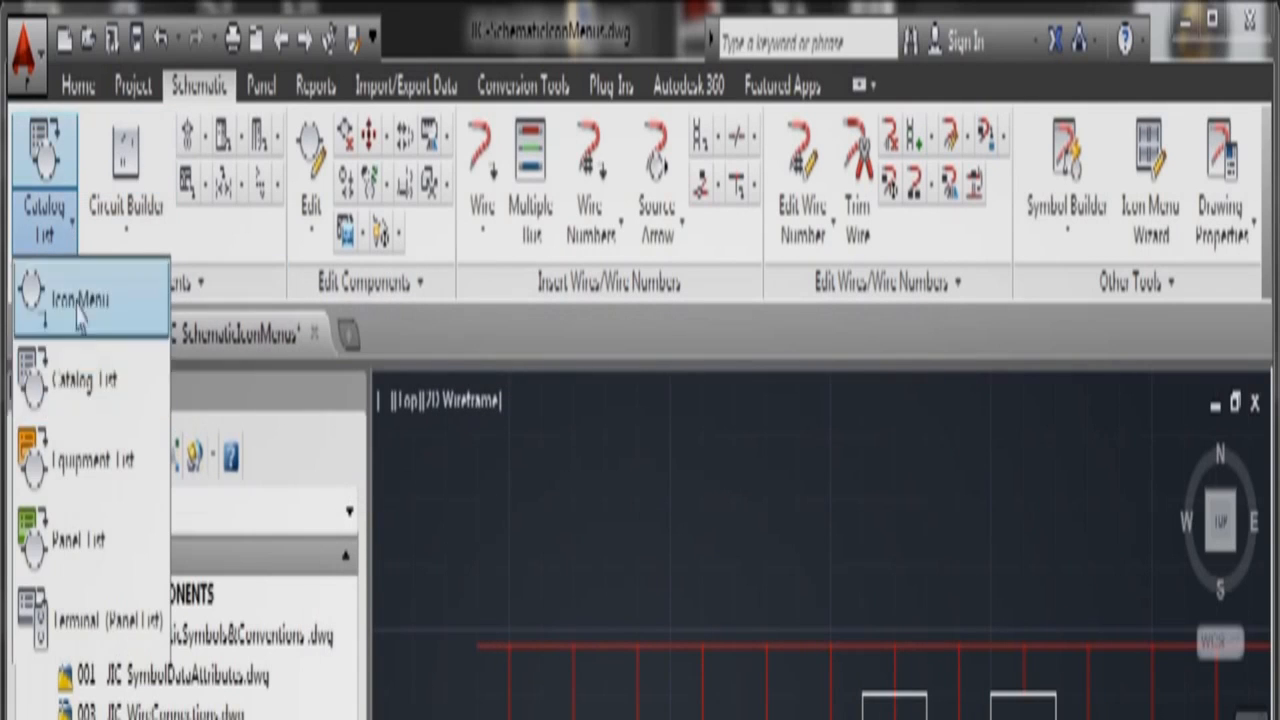
pyautogui.click(78, 480)
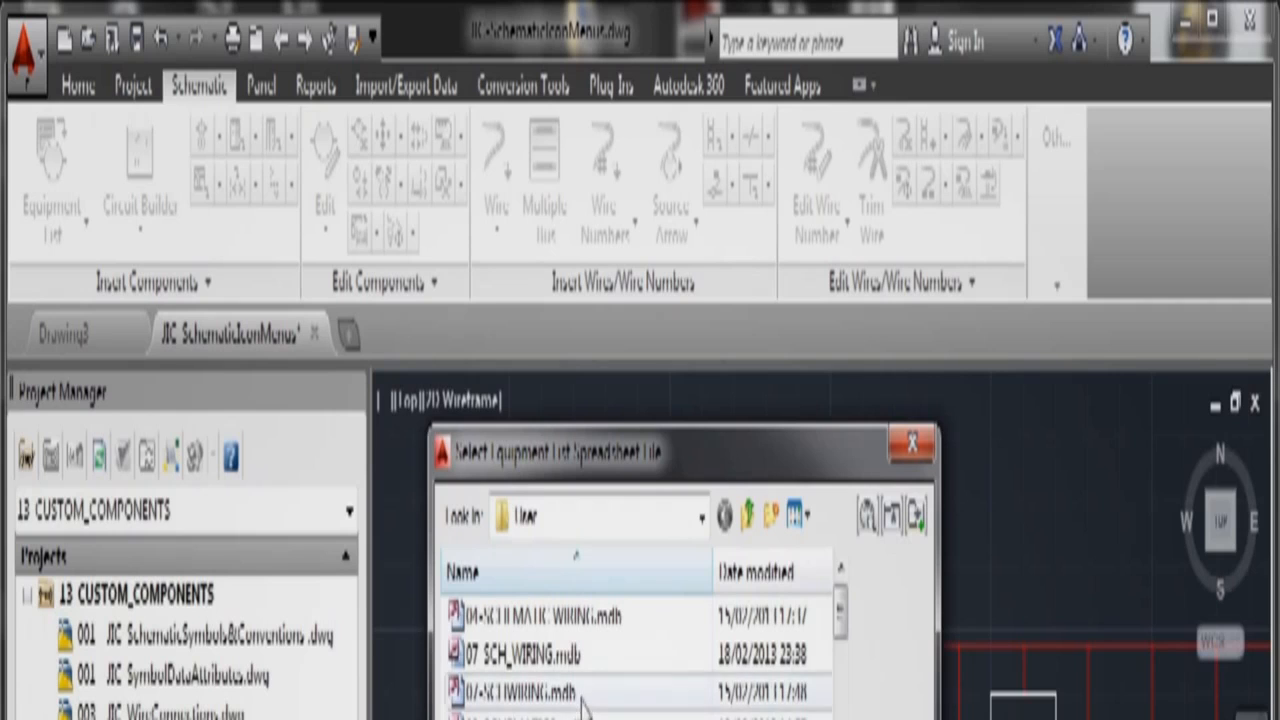
pyautogui.press('Escape')
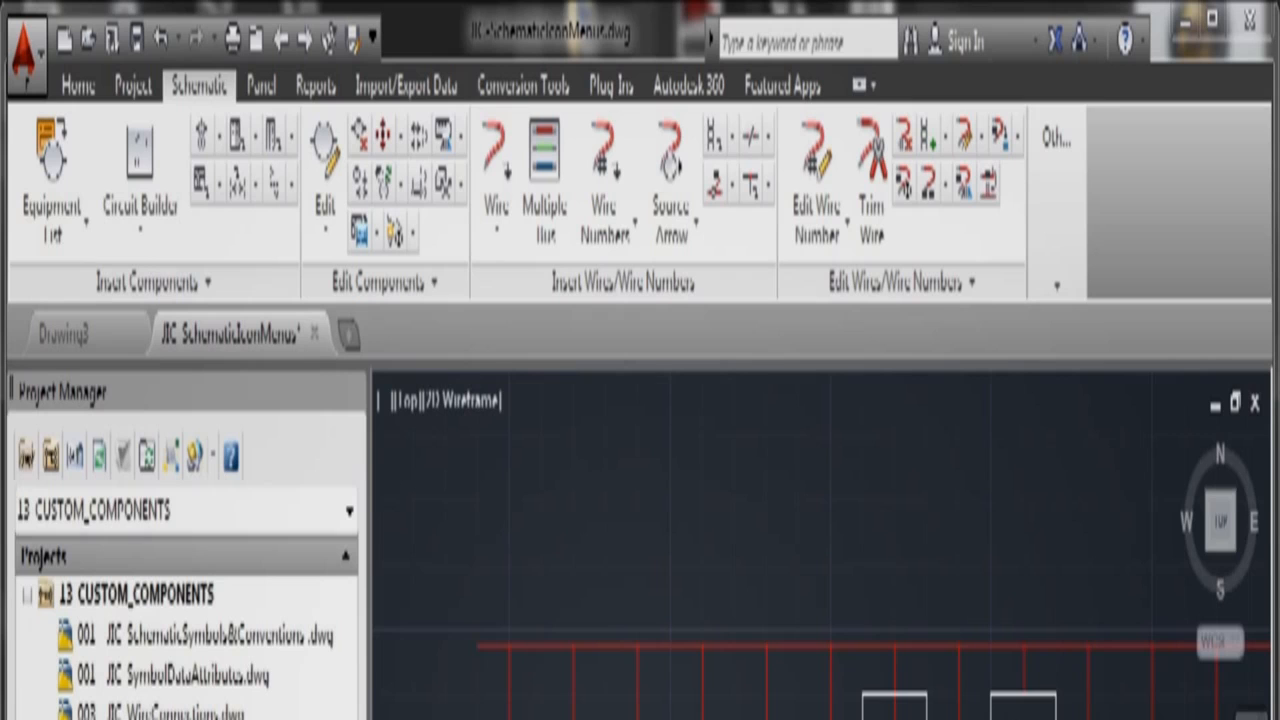
pyautogui.click(64, 230)
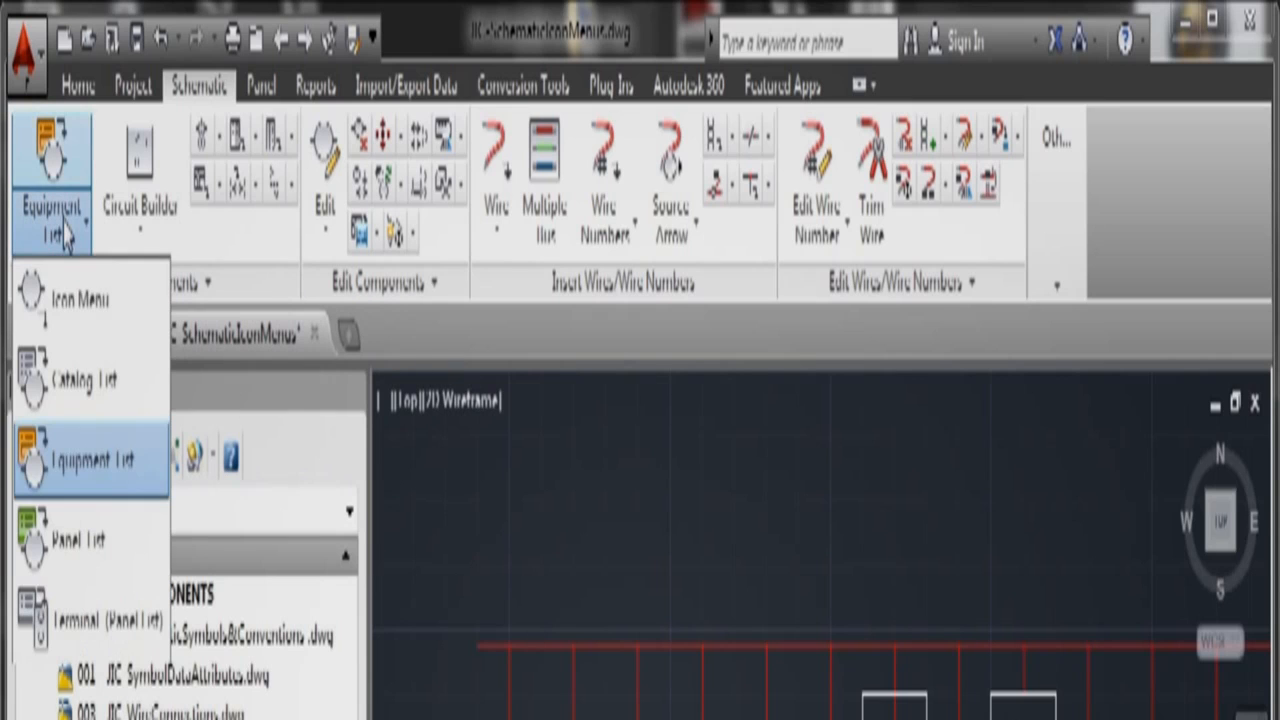
pyautogui.click(66, 295)
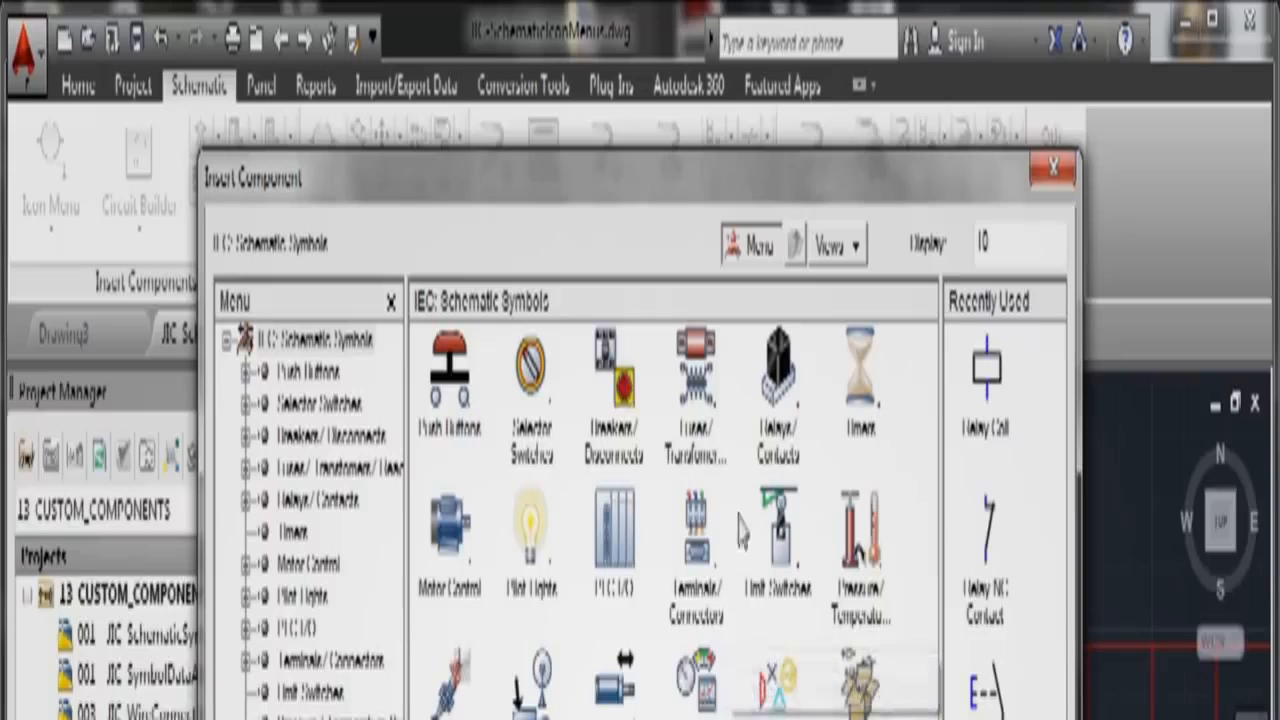
# Step: Place a Relay Coil on the ladder with the first AB relay catalog part
pyautogui.click(1000, 410)
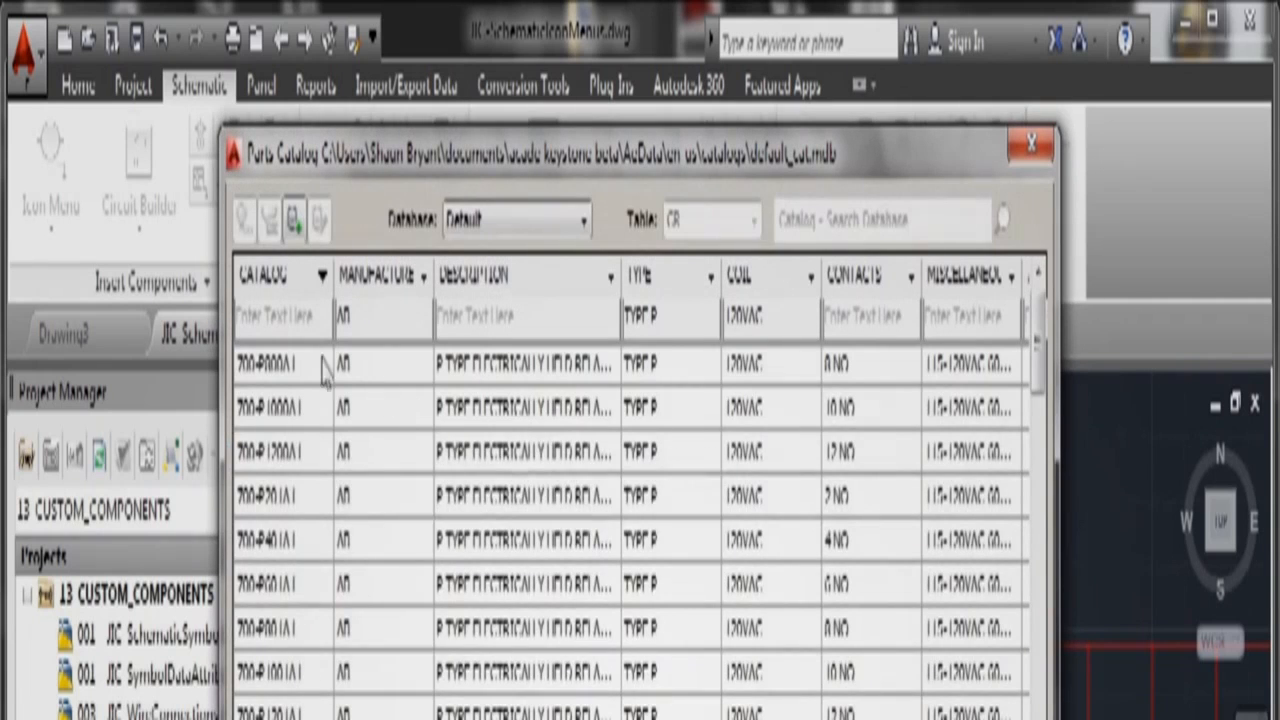
pyautogui.click(286, 362)
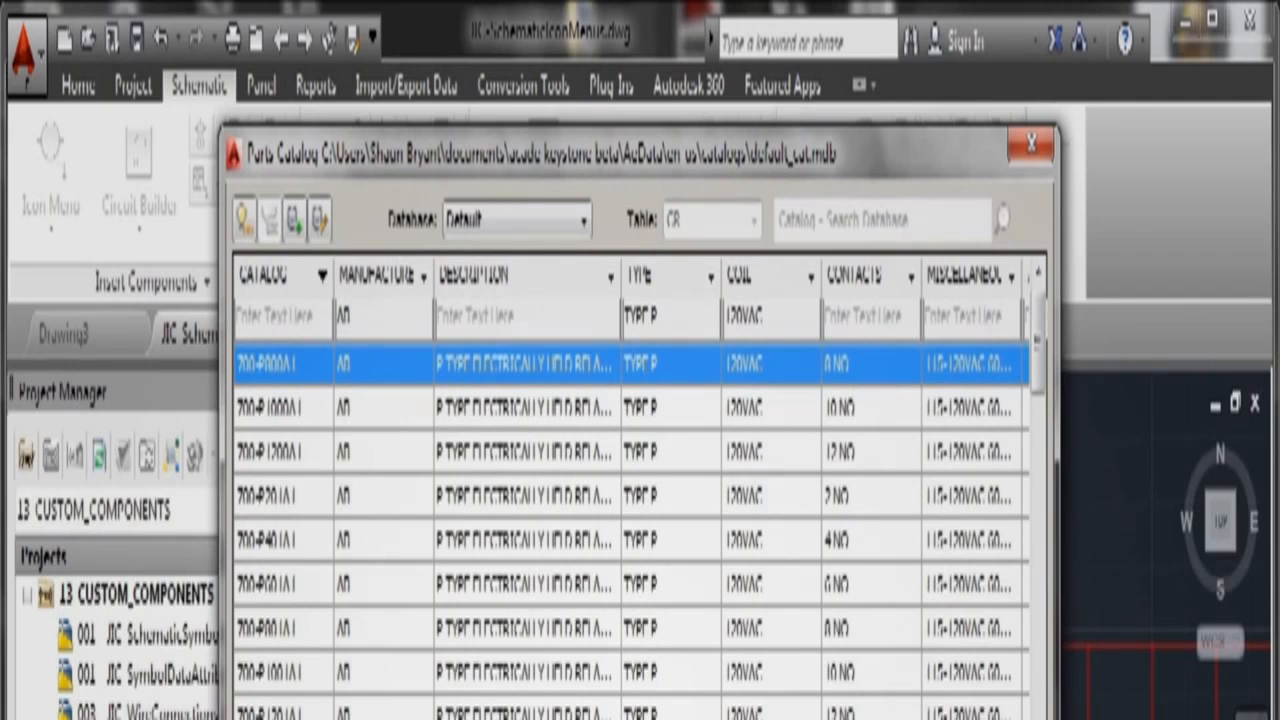
pyautogui.press('Return')
pyautogui.press('Return')
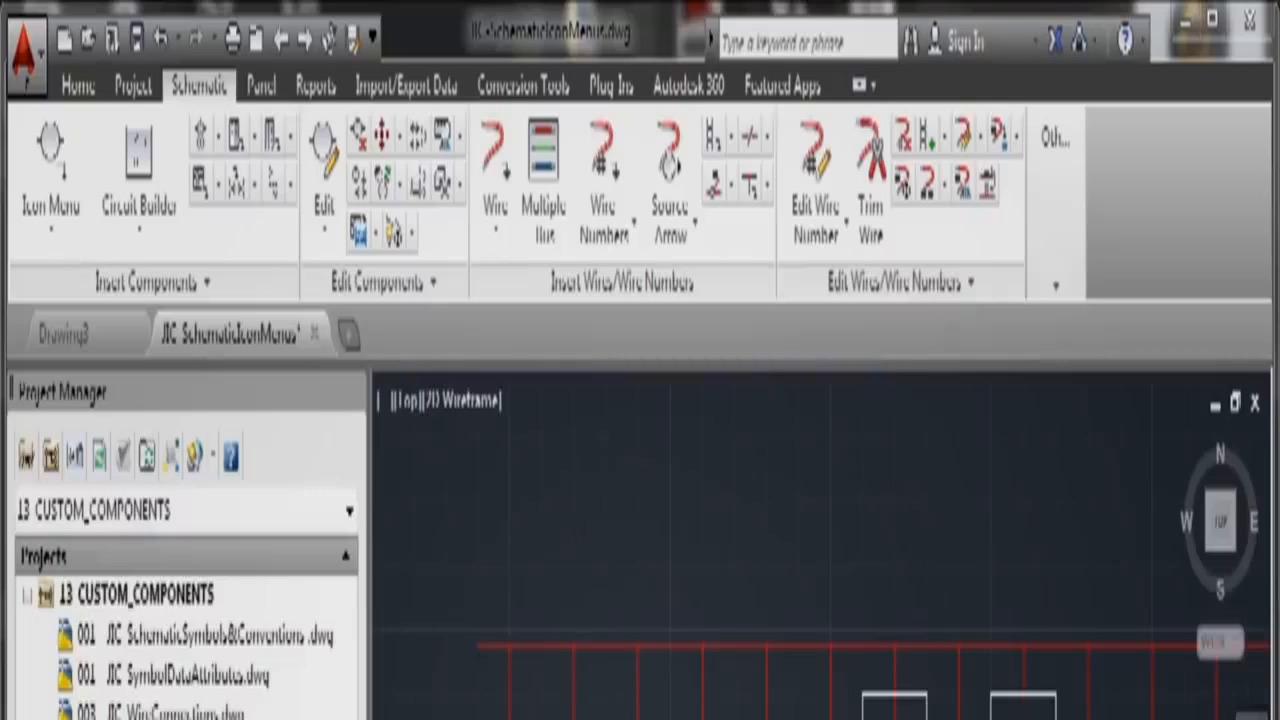
pyautogui.scroll(-3, 822, 545)
pyautogui.moveTo(530, 719); pyautogui.dragTo(446, 537, button='middle')
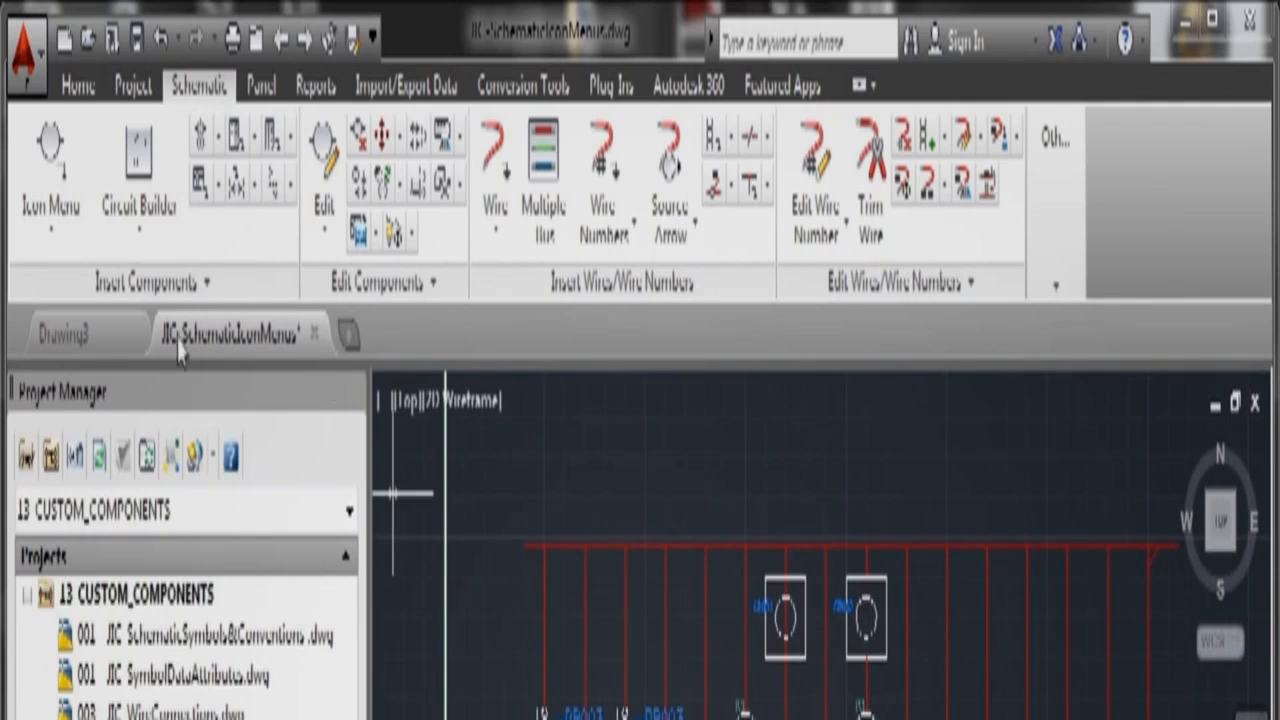
# Step: Place a Push Button NC Momentary on the ladder and accept its component details
pyautogui.click(68, 236)
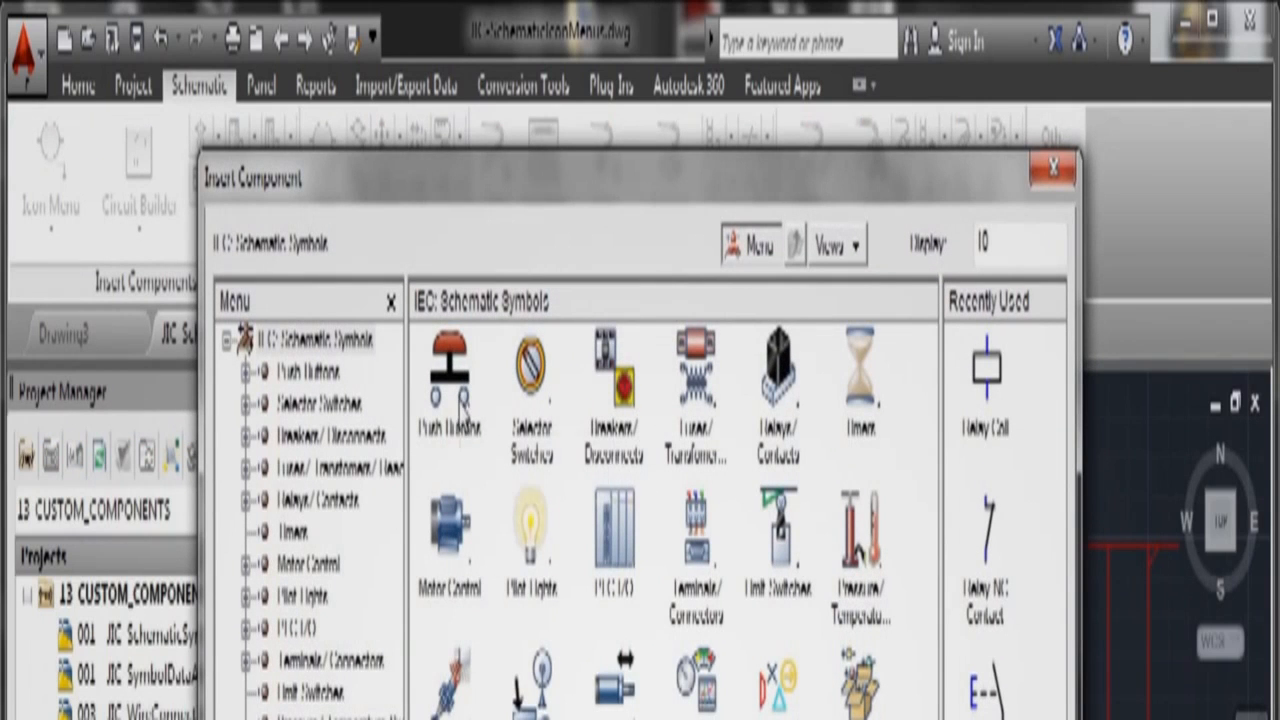
pyautogui.click(460, 395)
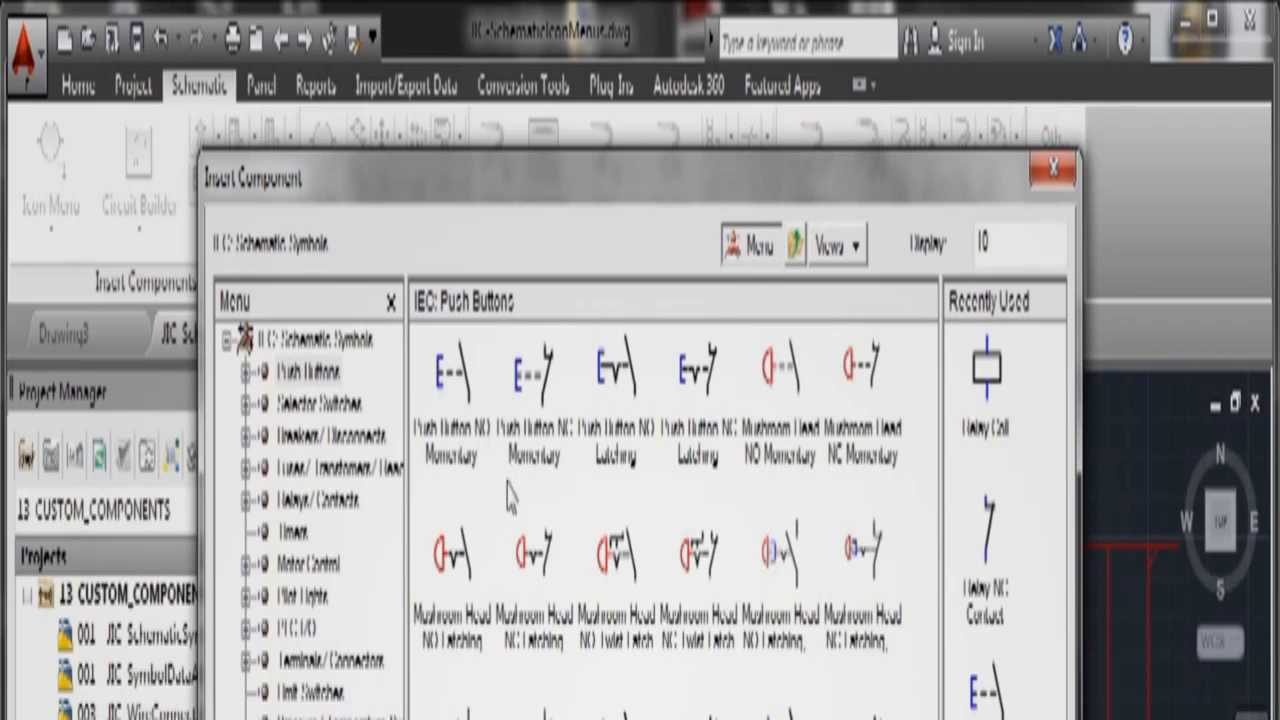
pyautogui.click(543, 386)
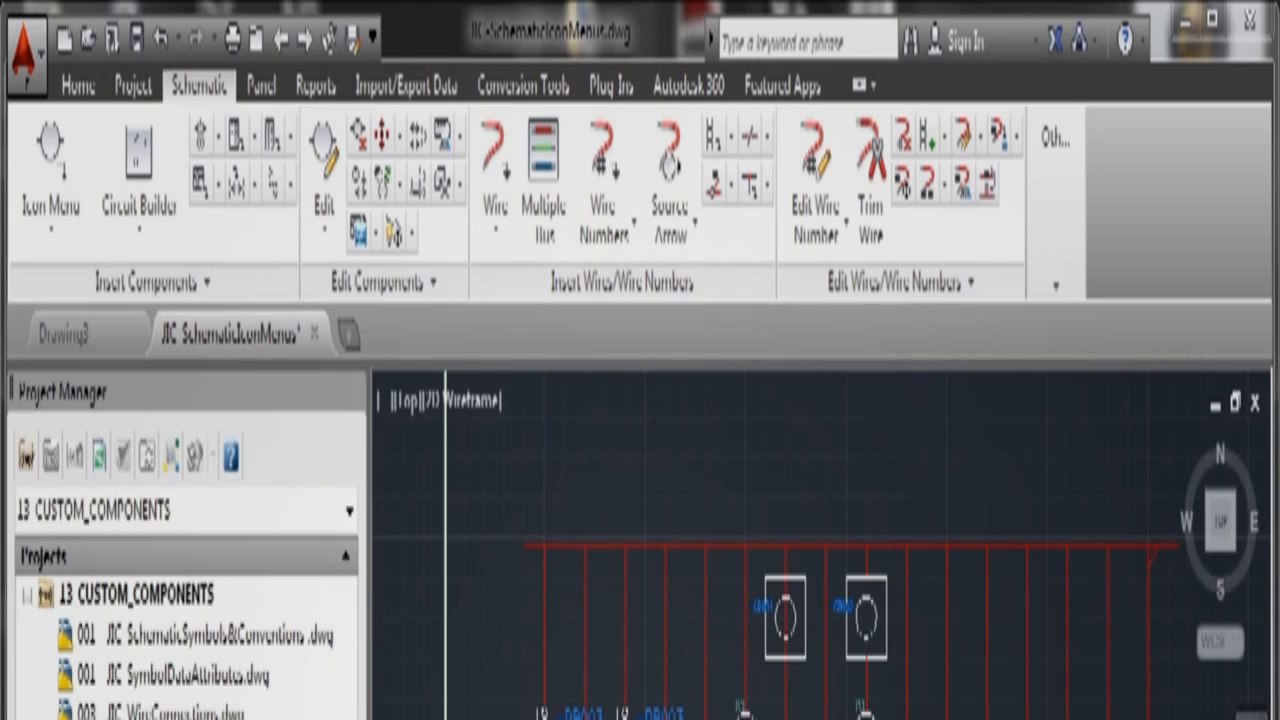
pyautogui.scroll(4, 820, 545)
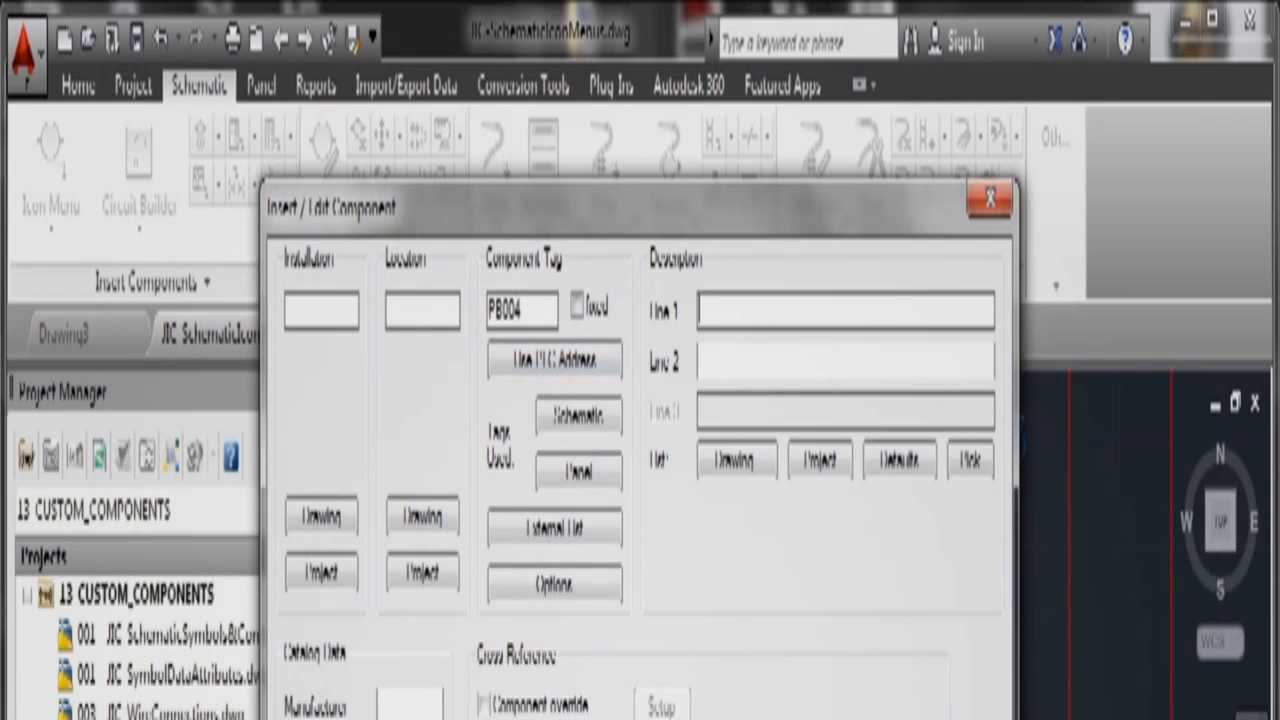
pyautogui.press('Return')
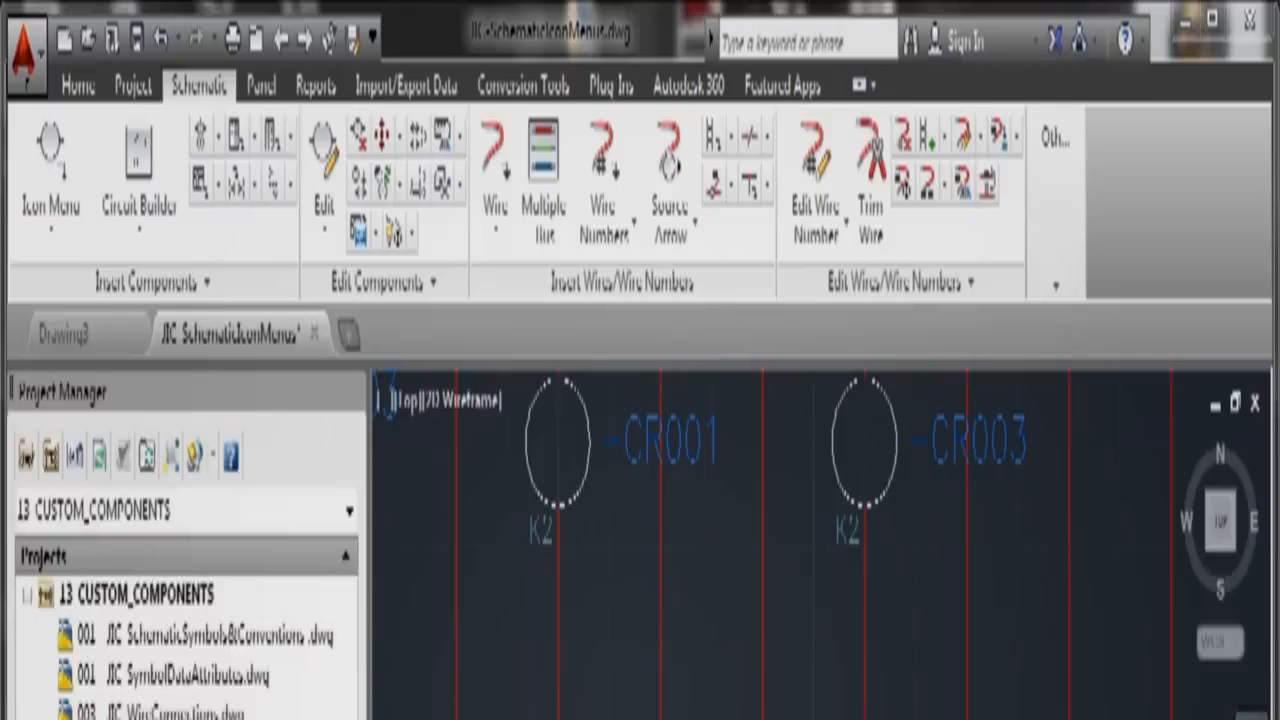
pyautogui.scroll(-4, 762, 715)
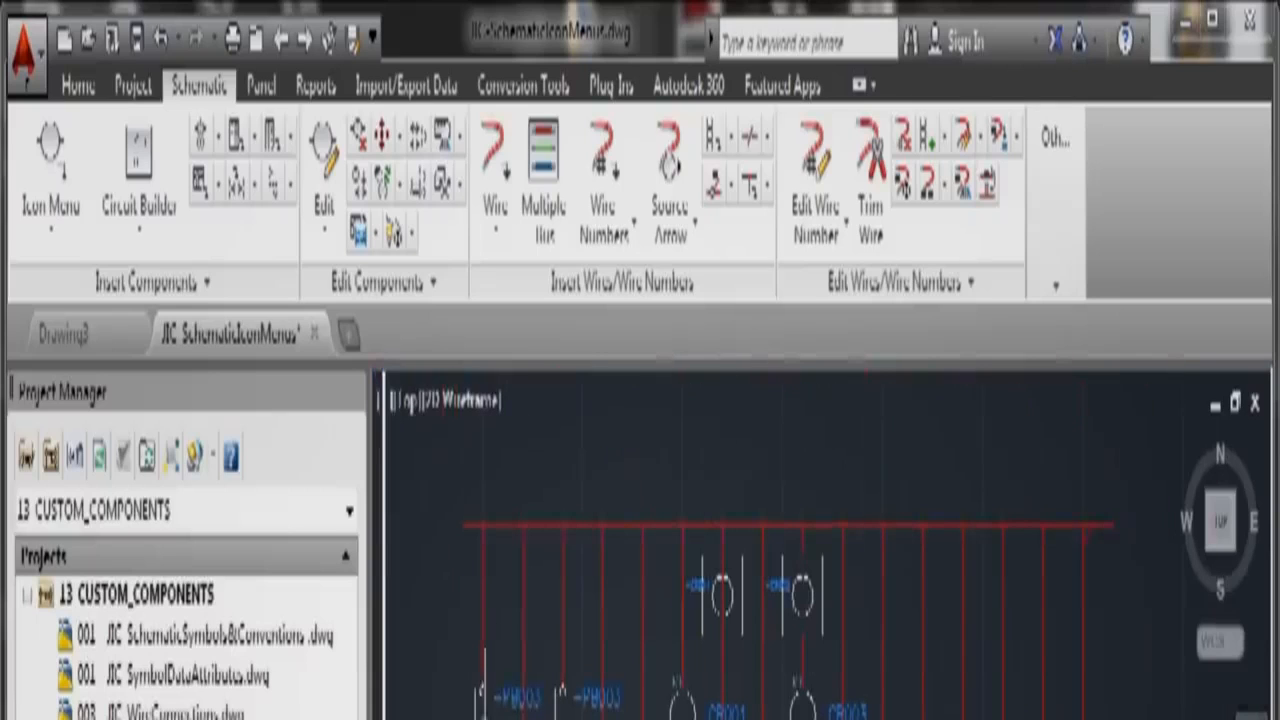
pyautogui.scroll(4, 480, 700)
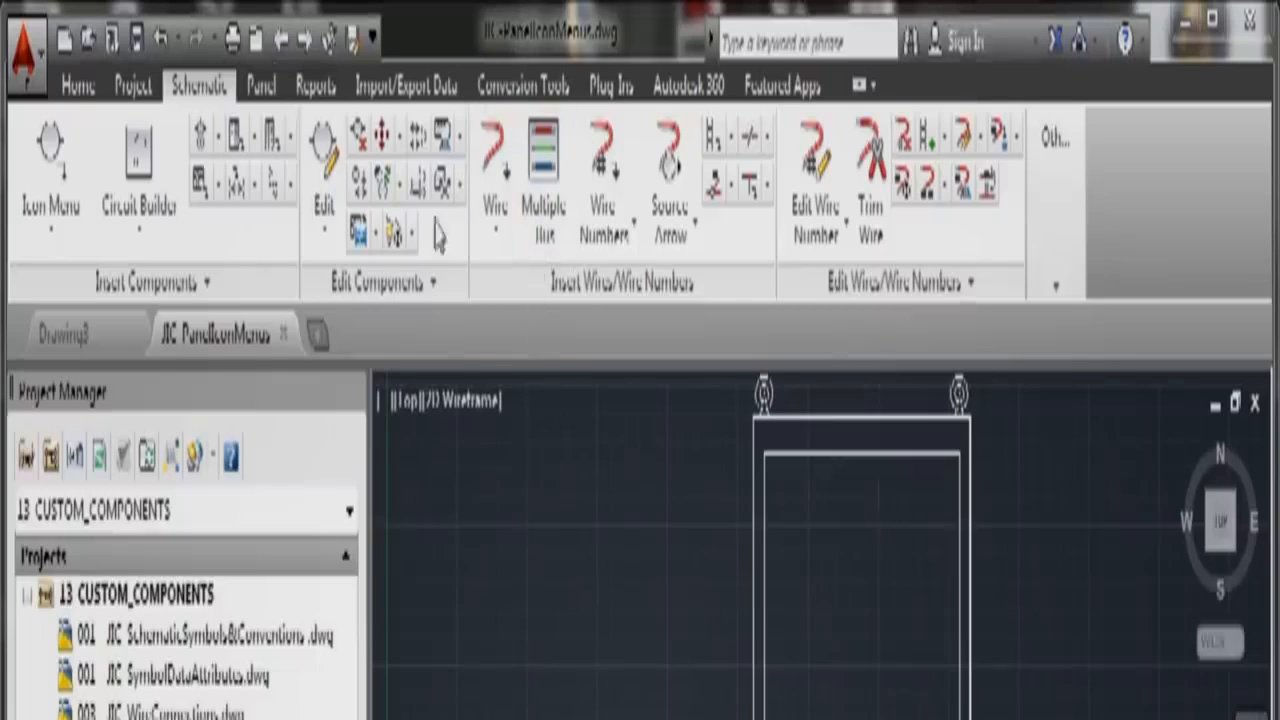
# Step: Add the panel drawing to 13 CUSTOM_COMPONENTS with project defaults and accept its Drawing Properties
pyautogui.rightClick(145, 594)
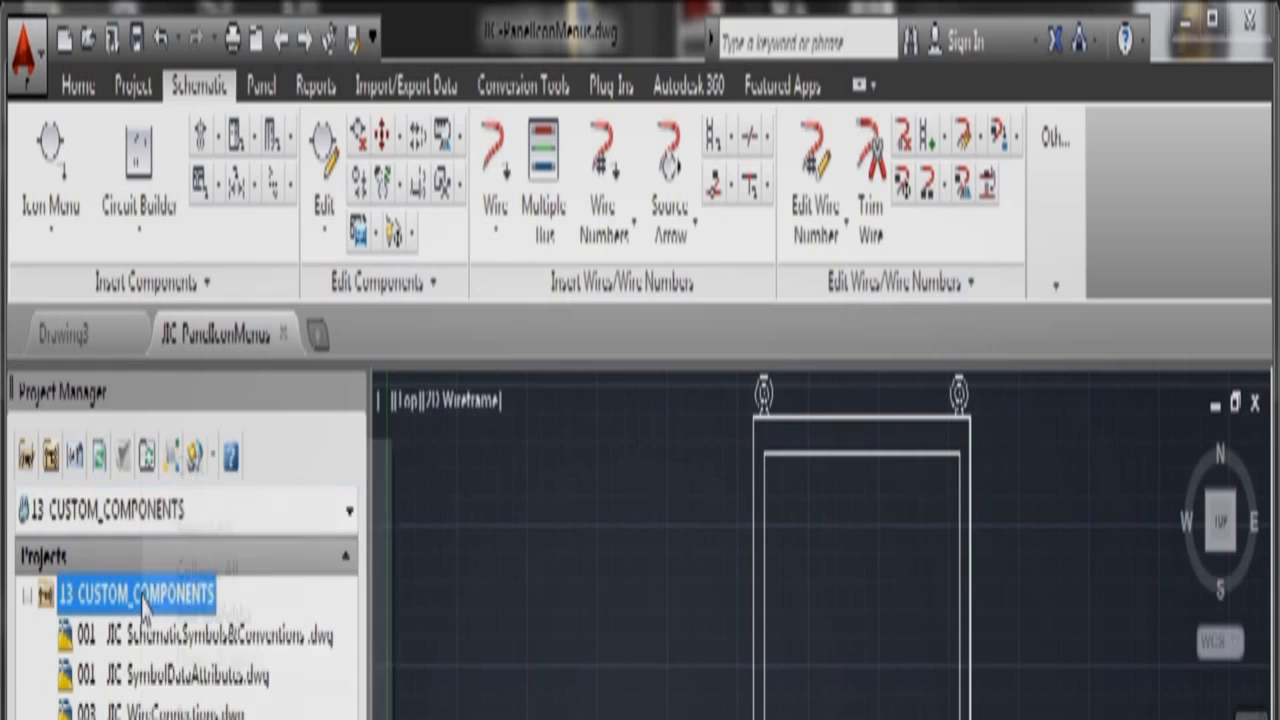
pyautogui.click(235, 718)
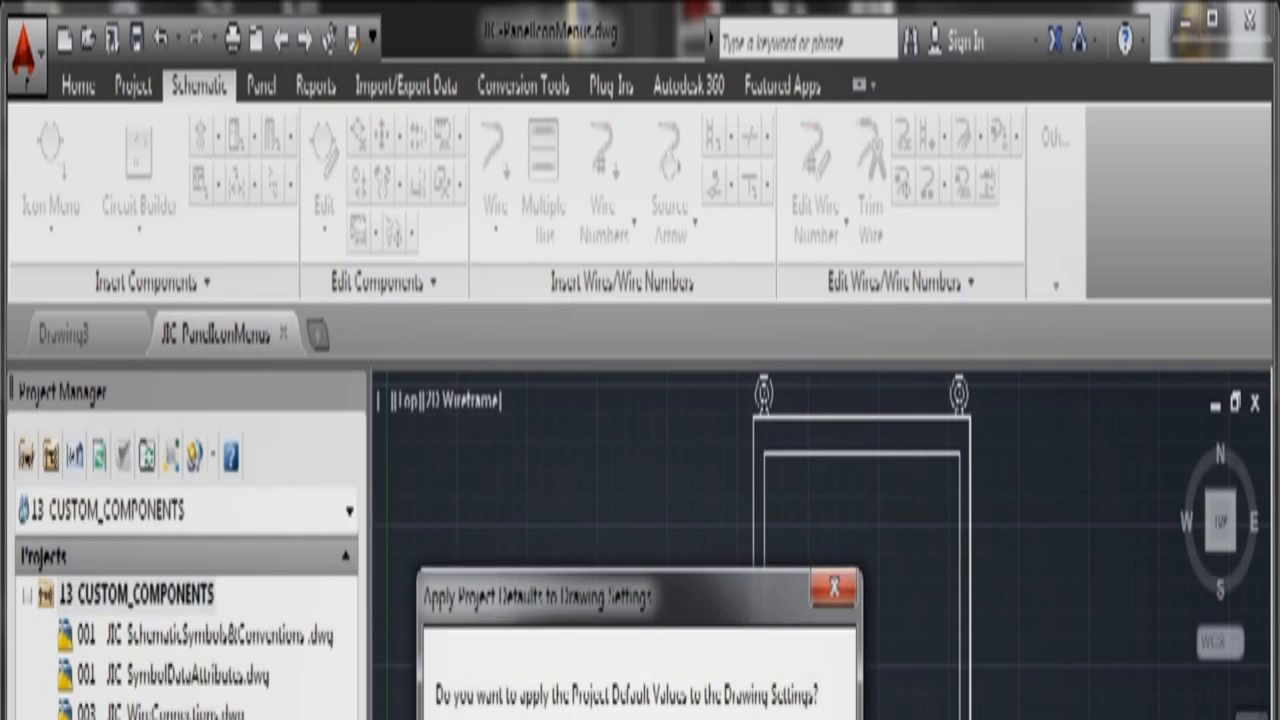
pyautogui.click(600, 718)
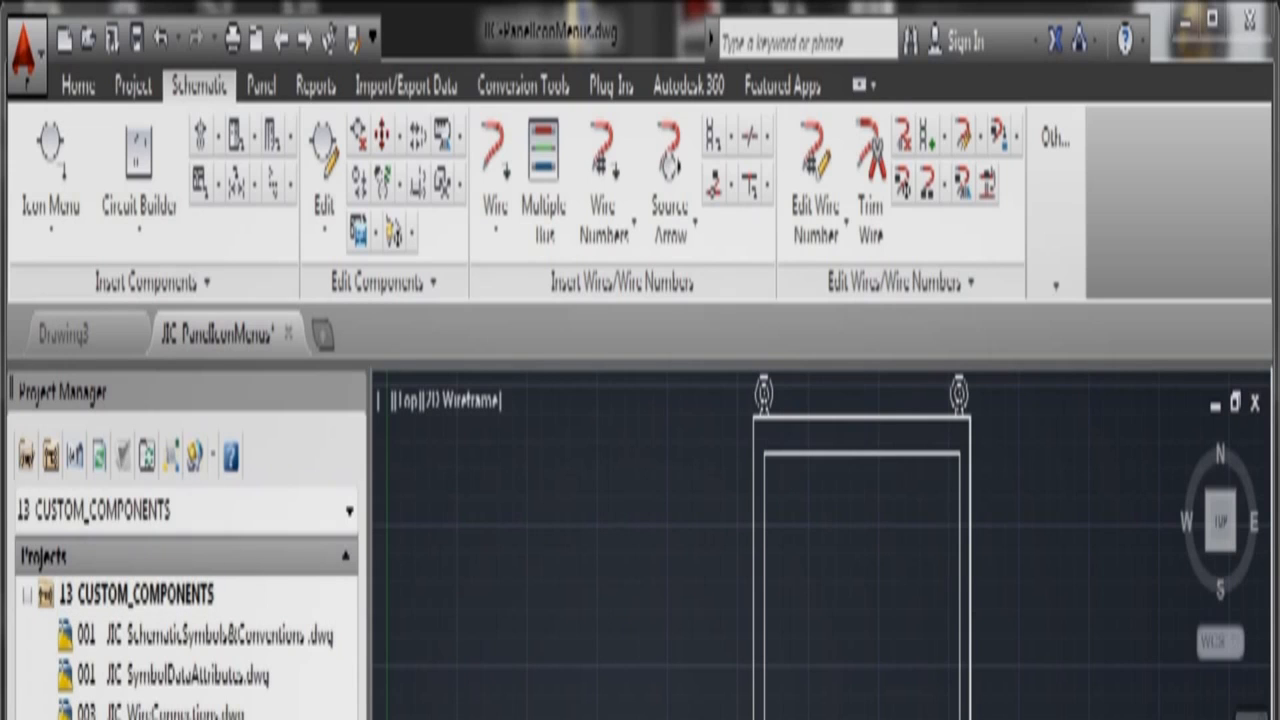
pyautogui.click(400, 718)
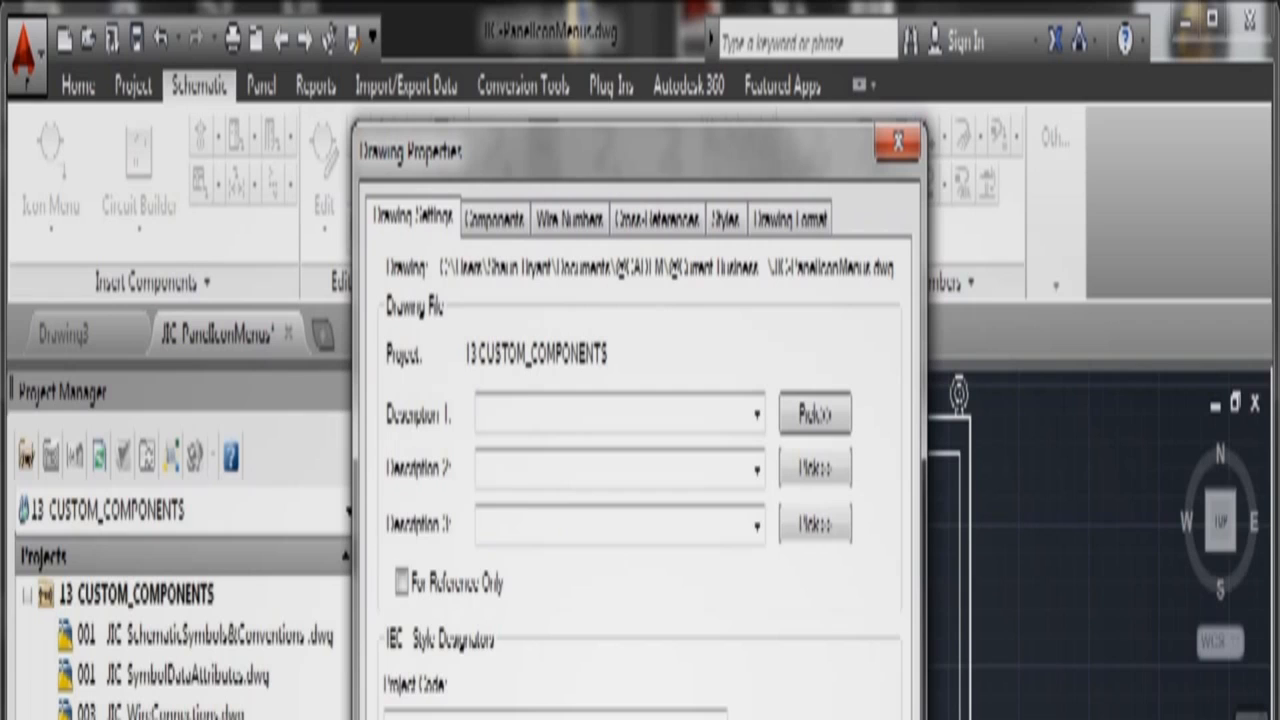
pyautogui.press('Return')
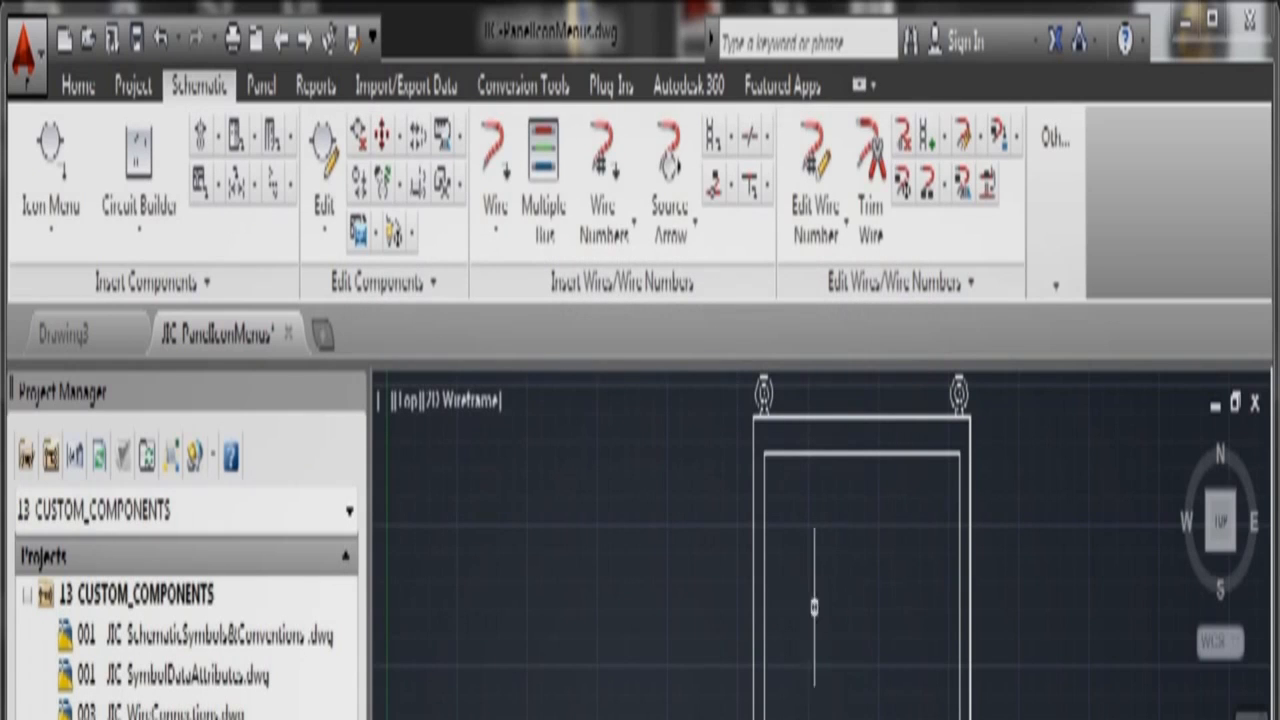
# Step: Select and deselect the panel enclosure block, then switch to the Panel layout tools
pyautogui.click(763, 518)
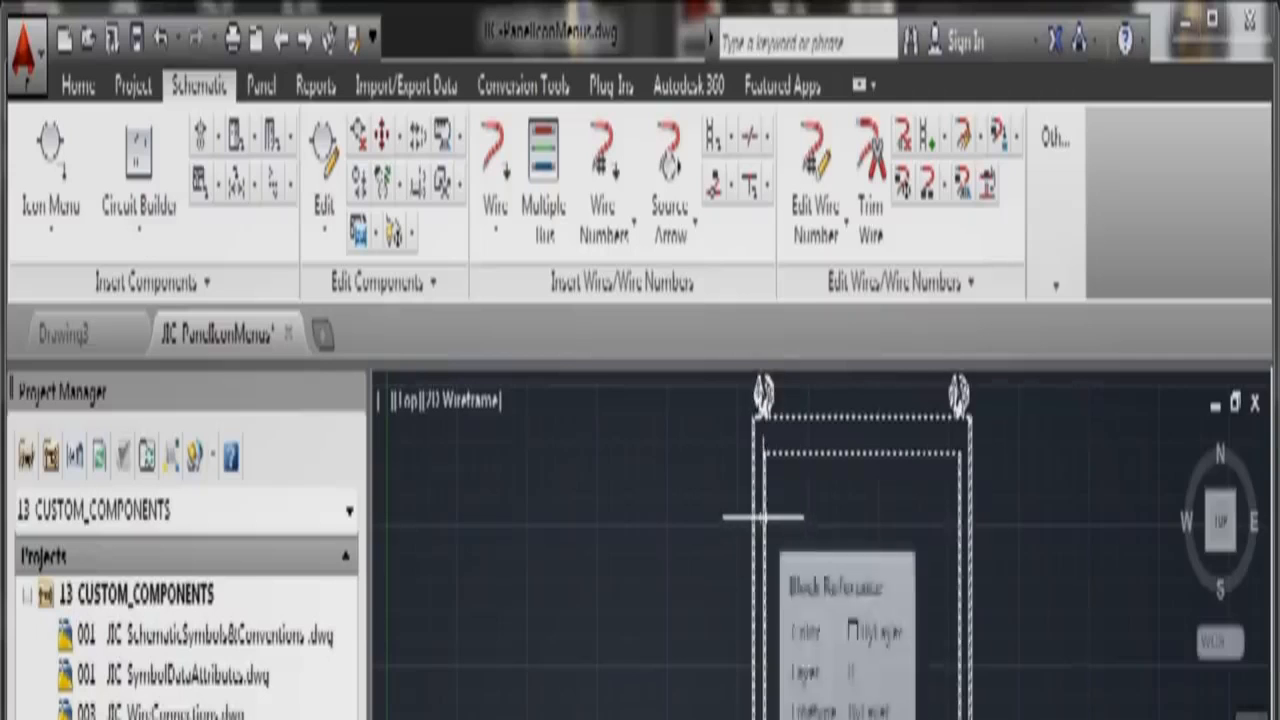
pyautogui.press('Escape')
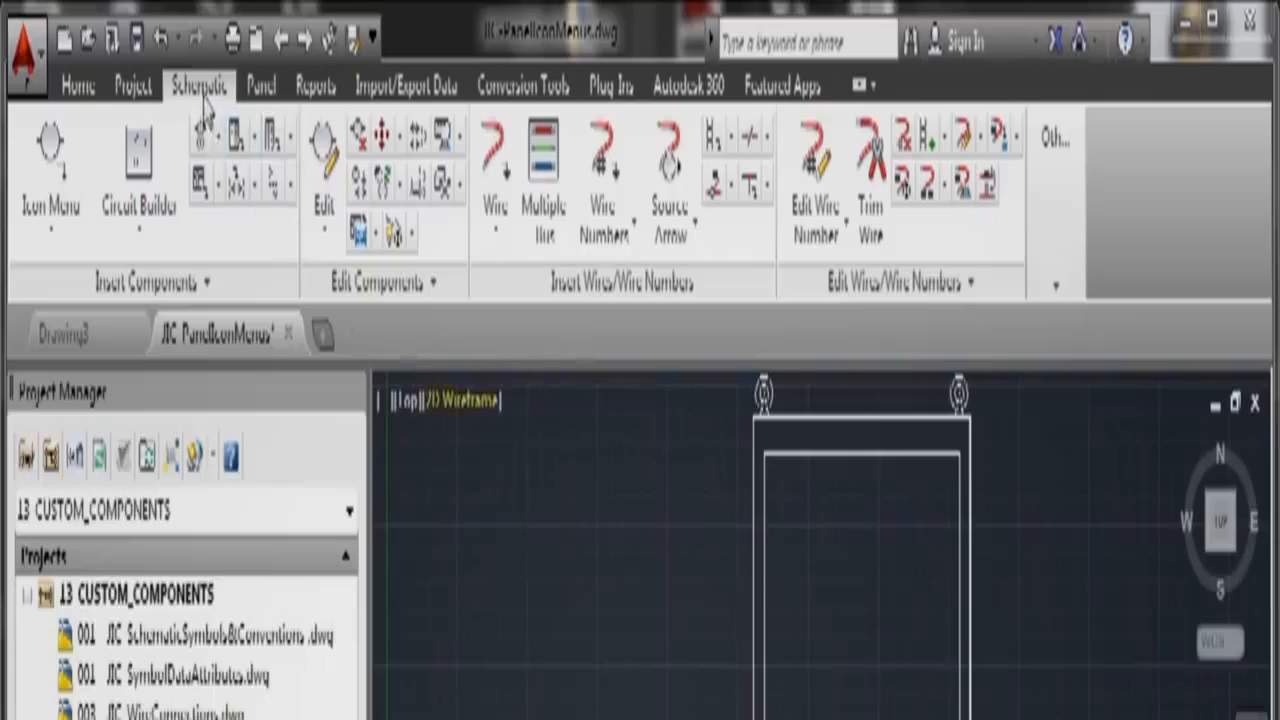
pyautogui.click(261, 86)
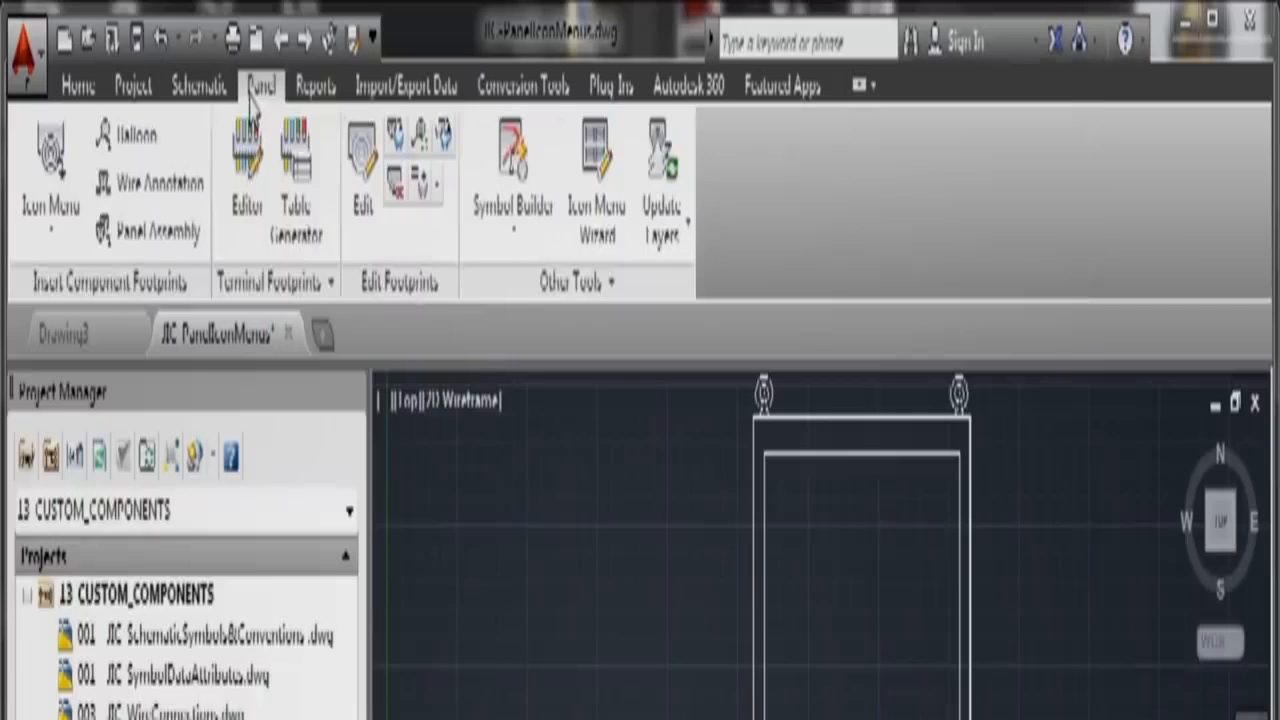
# Step: Choose the Push Button NO footprint from the panel icon menu's Push Buttons group
pyautogui.click(52, 238)
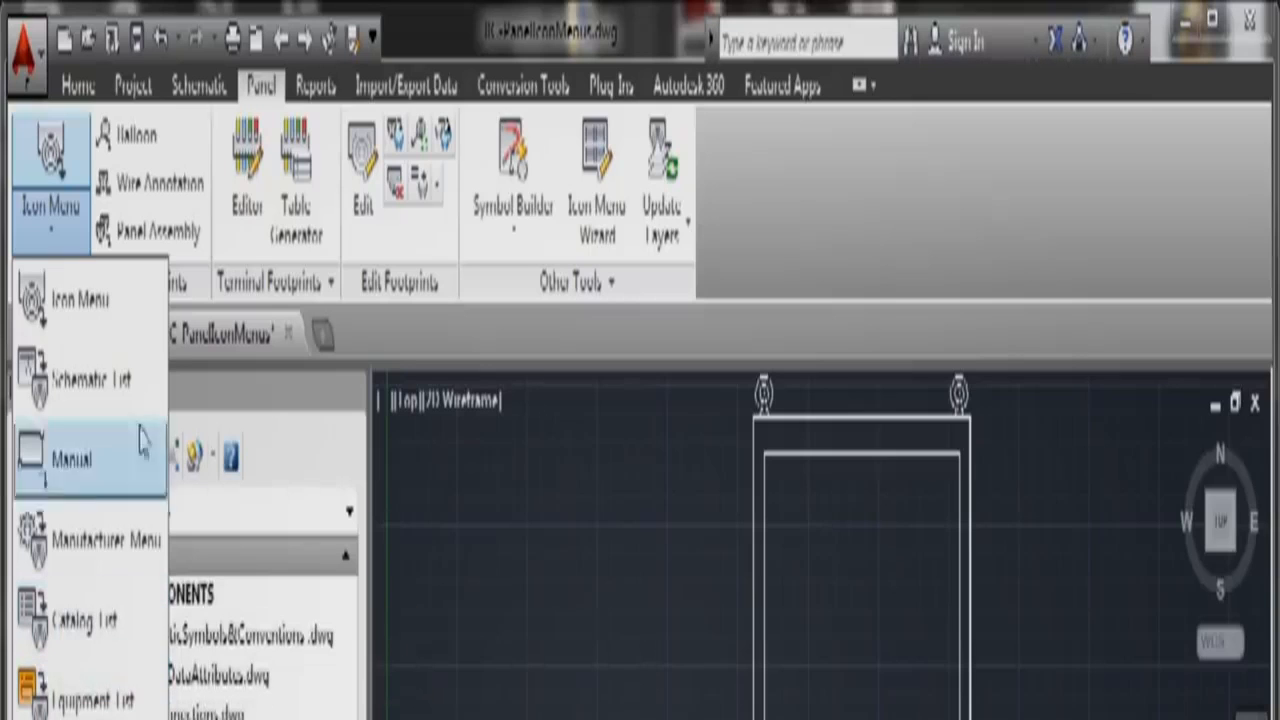
pyautogui.click(92, 318)
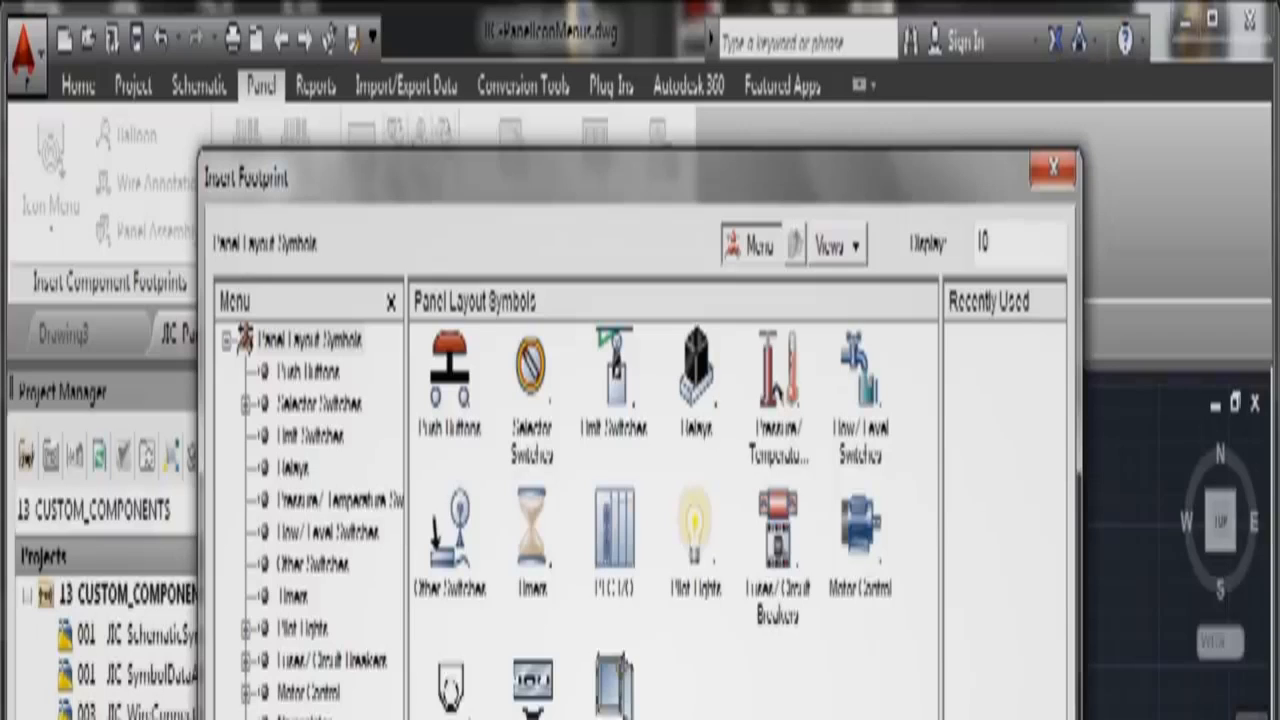
pyautogui.click(464, 438)
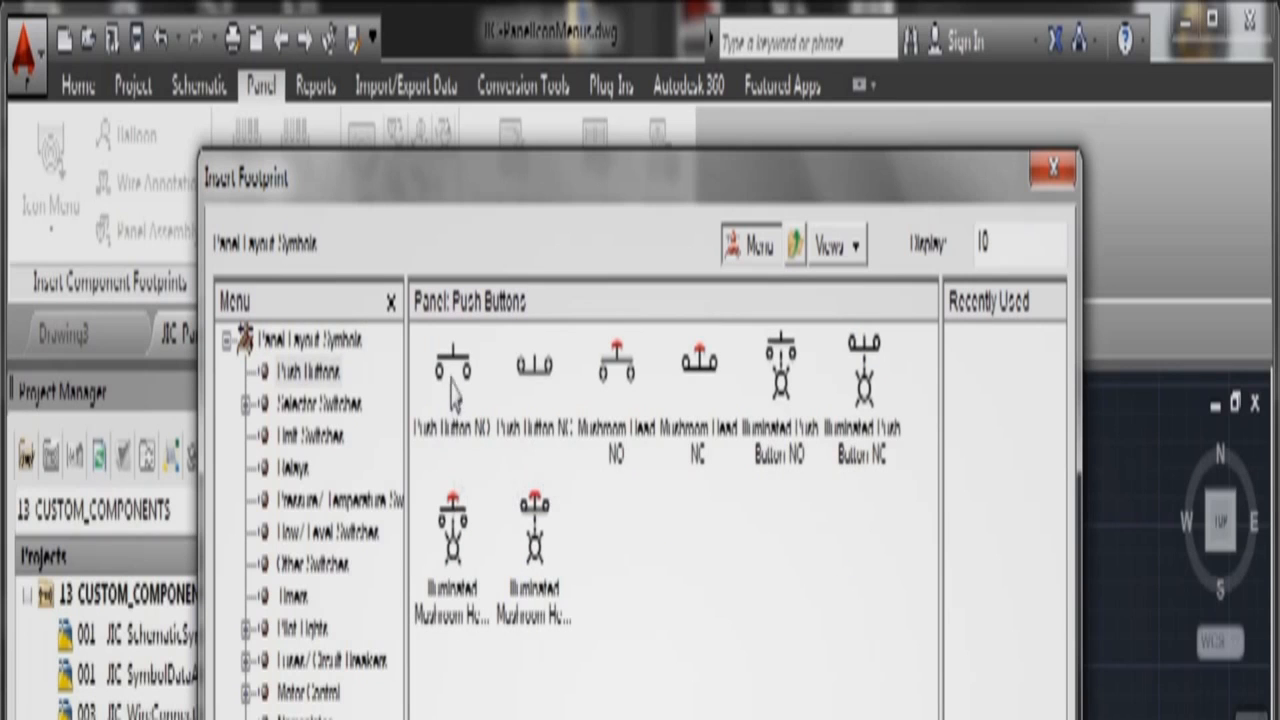
pyautogui.click(454, 368)
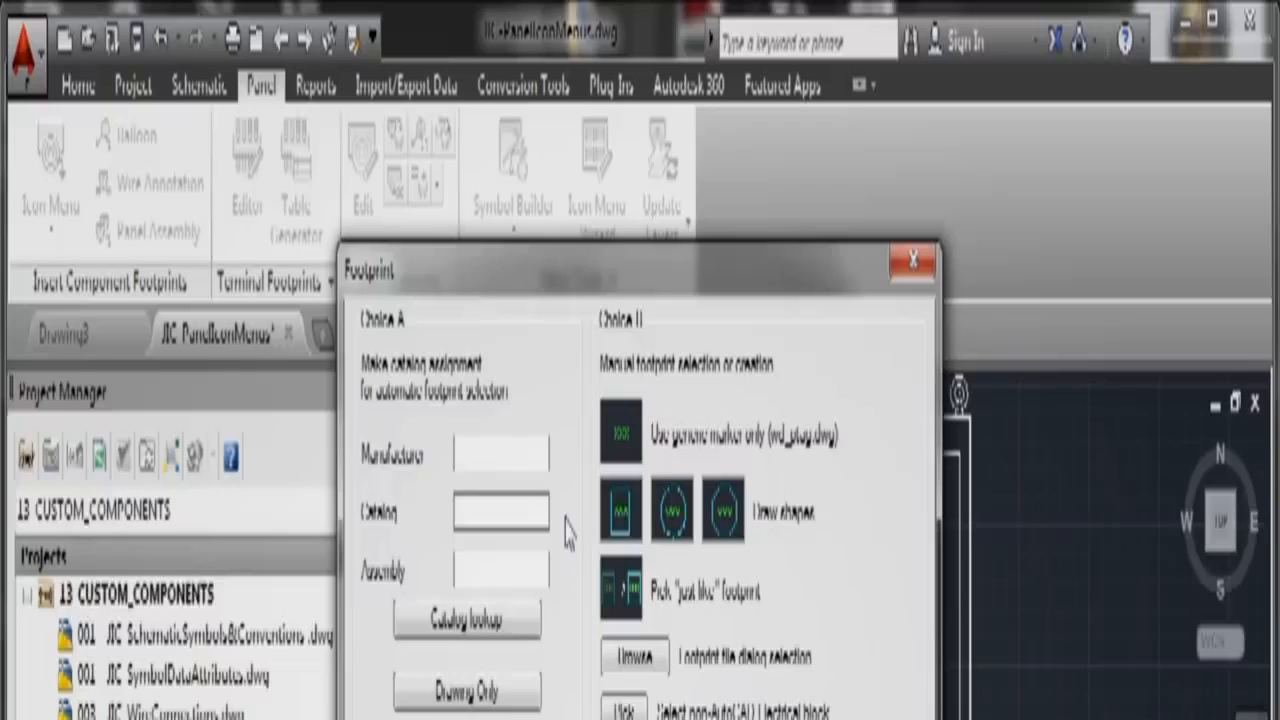
# Step: Assign a momentary push button catalog part to the footprint and place it in the panel
pyautogui.click(456, 626)
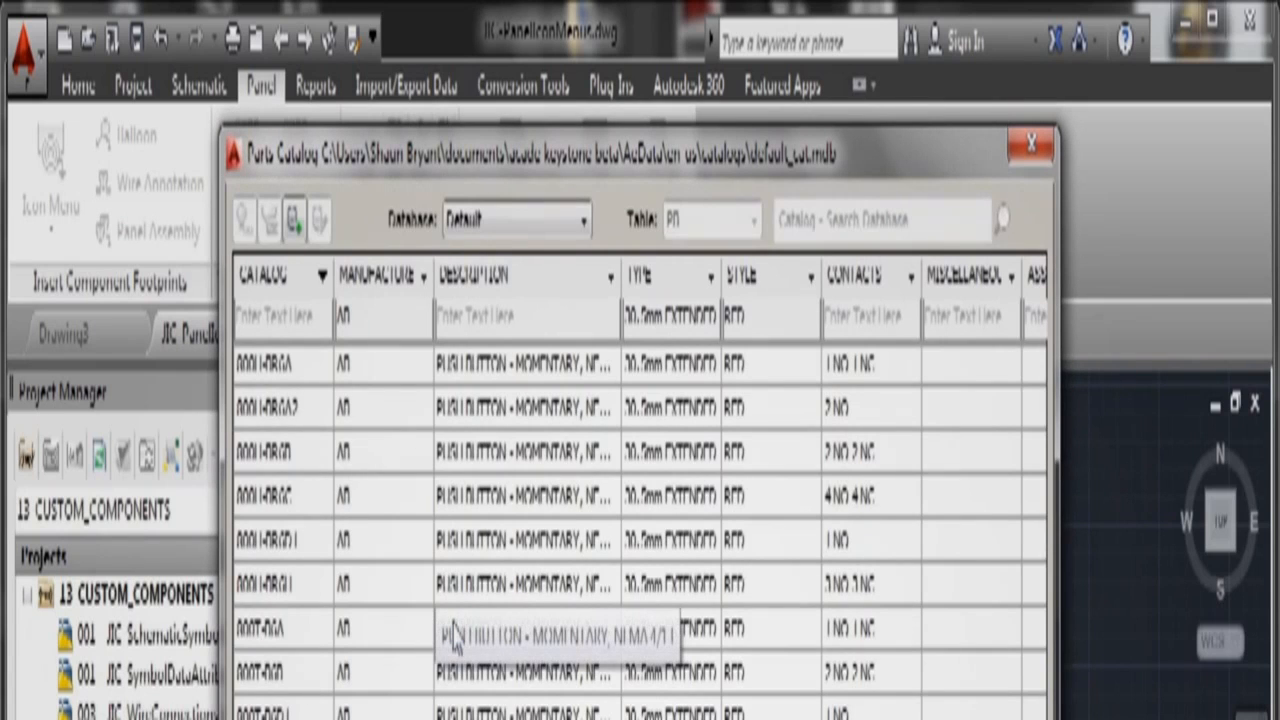
pyautogui.click(303, 676)
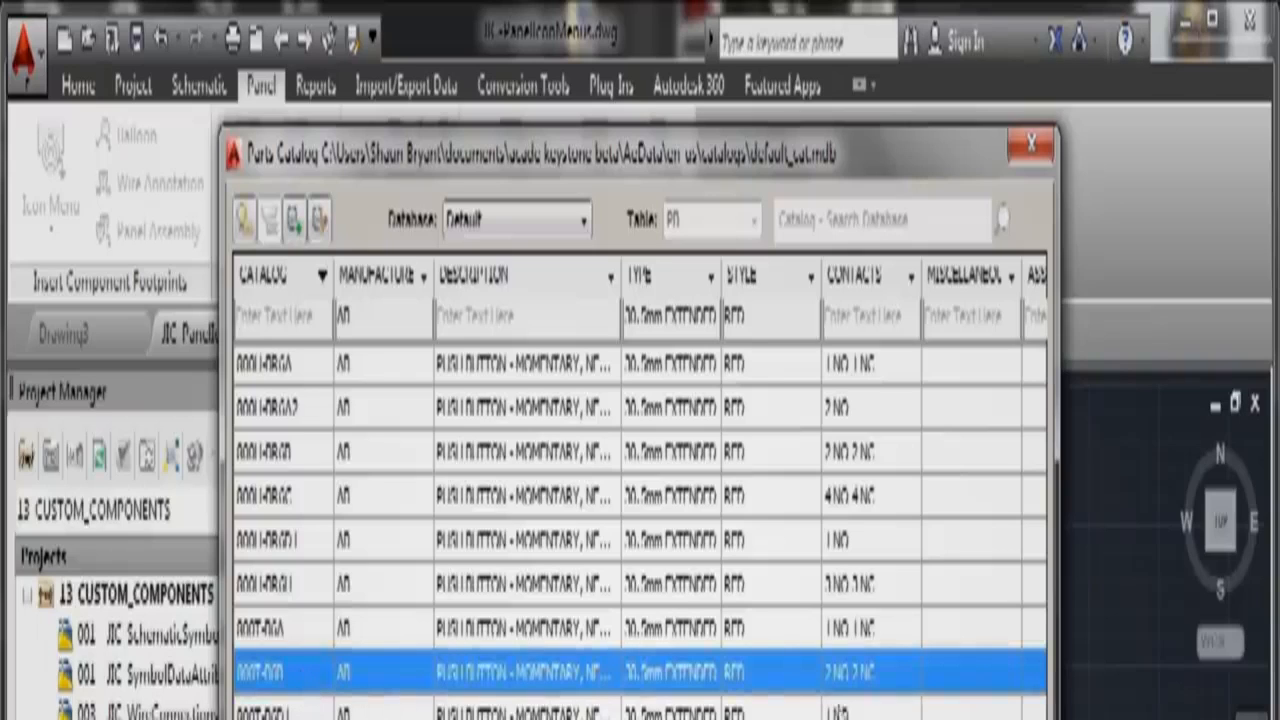
pyautogui.click(850, 718)
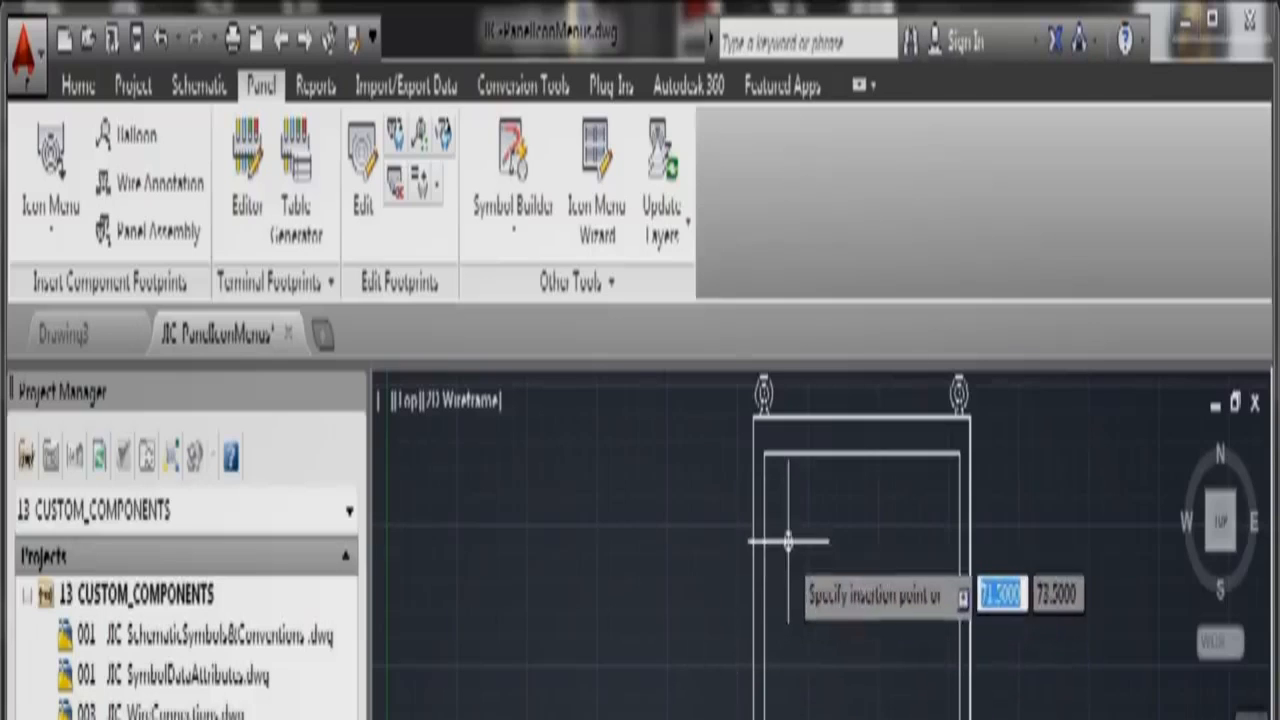
pyautogui.scroll(3, 789, 540)
pyautogui.scroll(-3, 800, 600)
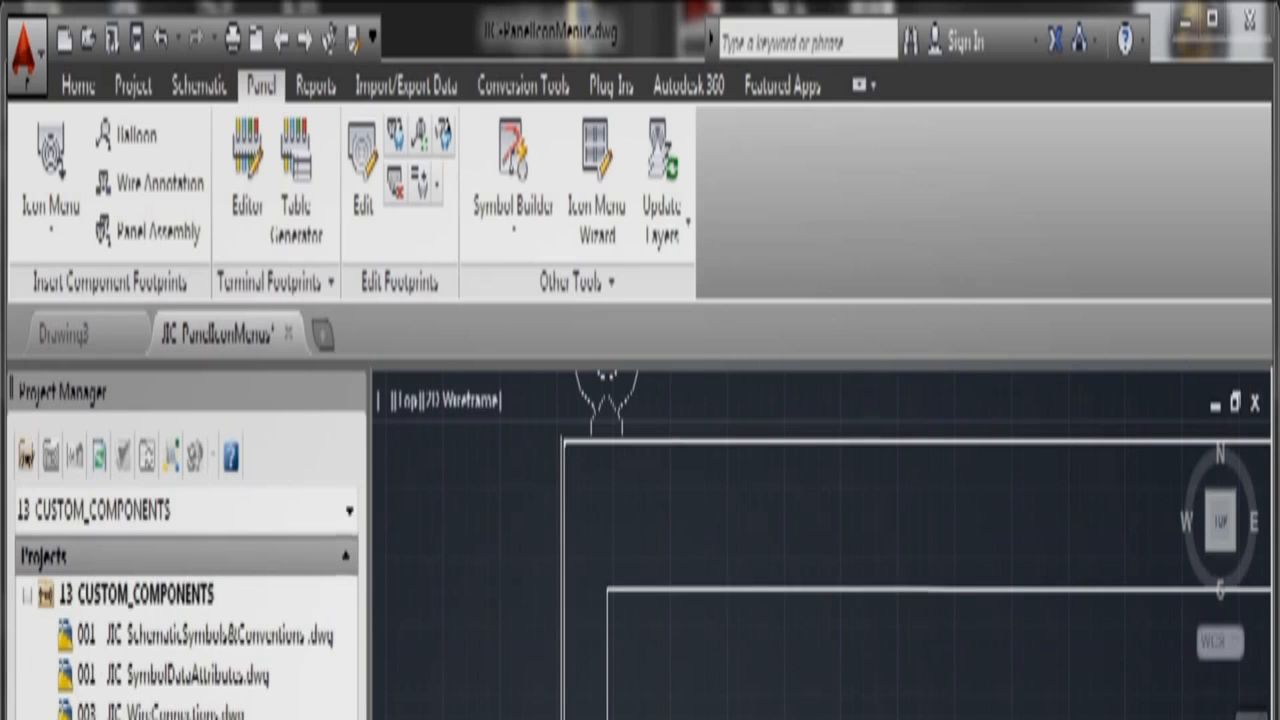
# Step: Give the push button footprint item number PB001 and description PUSH BUTTON
pyautogui.press('Return')
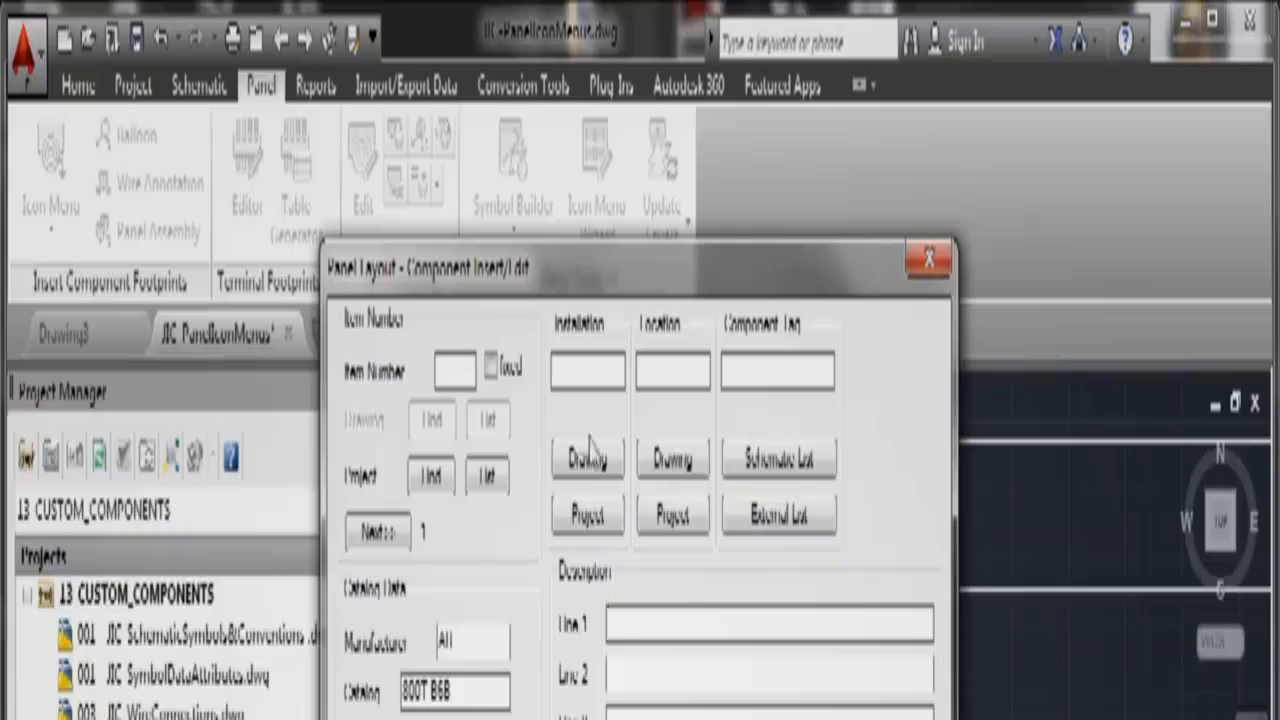
pyautogui.click(451, 370)
pyautogui.write('PB001')
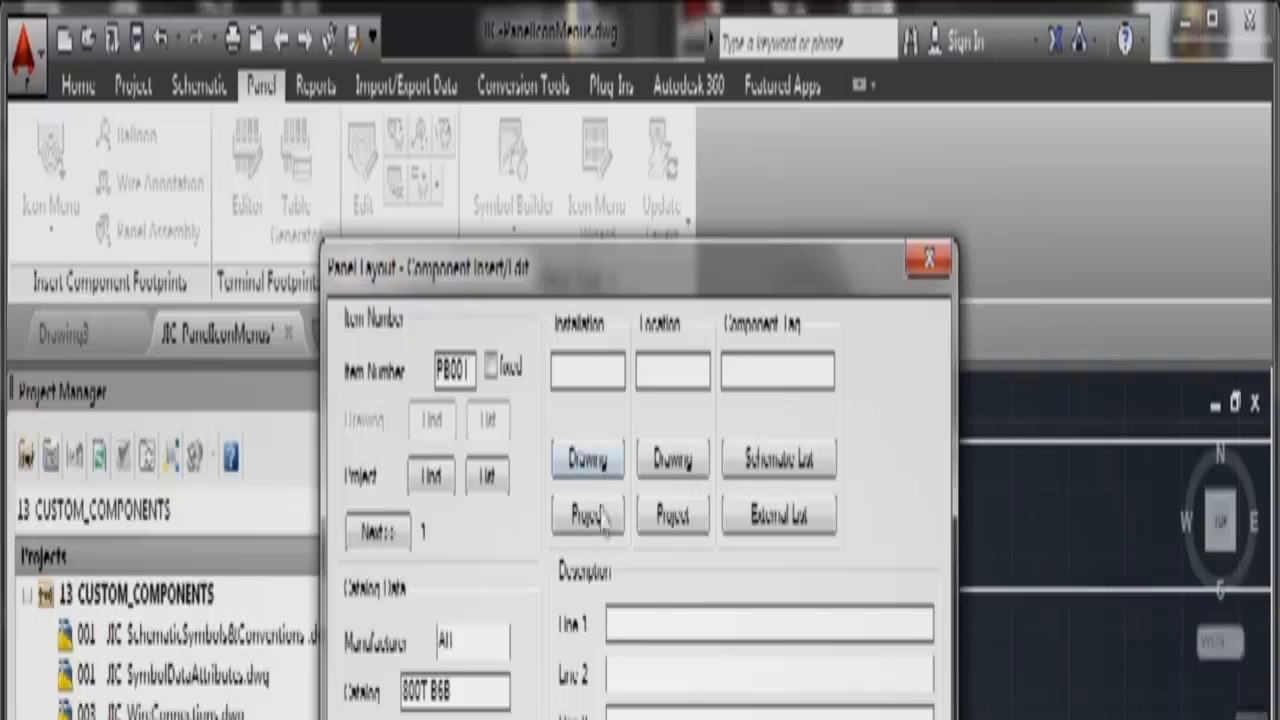
pyautogui.click(651, 624)
pyautogui.write('P')
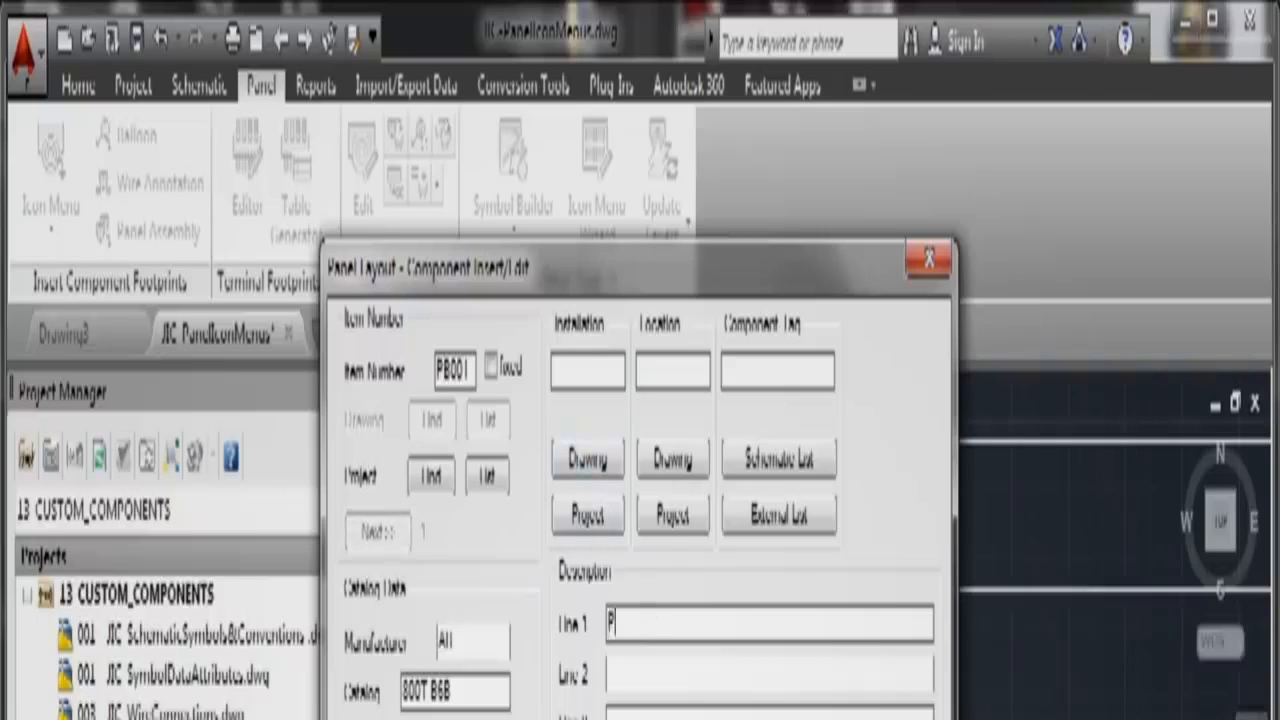
pyautogui.write('USH BUTTON')
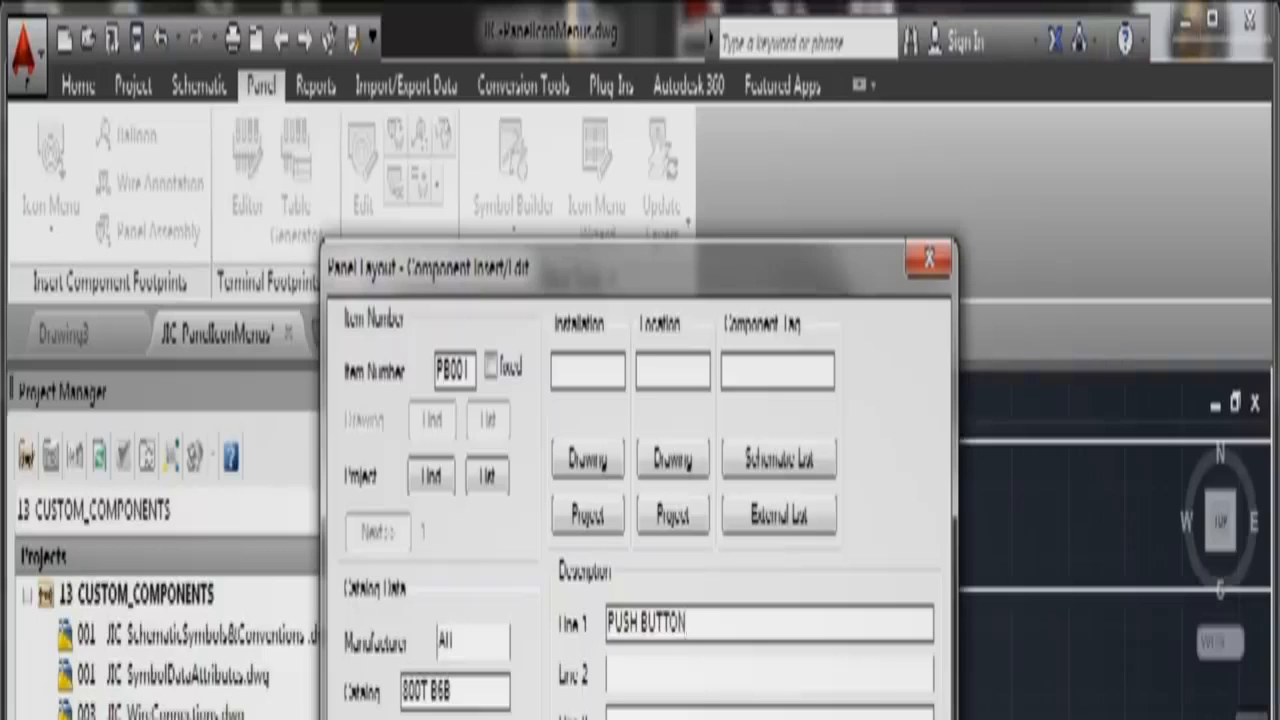
pyautogui.press('Return')
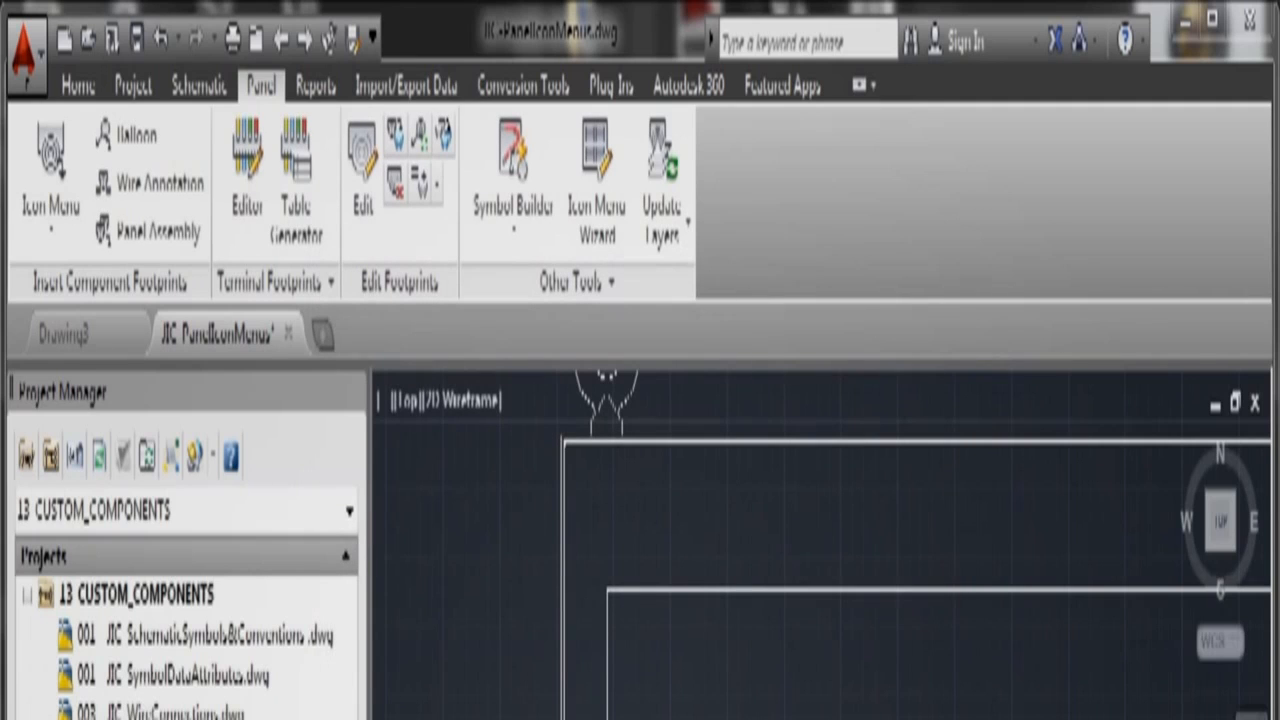
pyautogui.scroll(8, 745, 700)
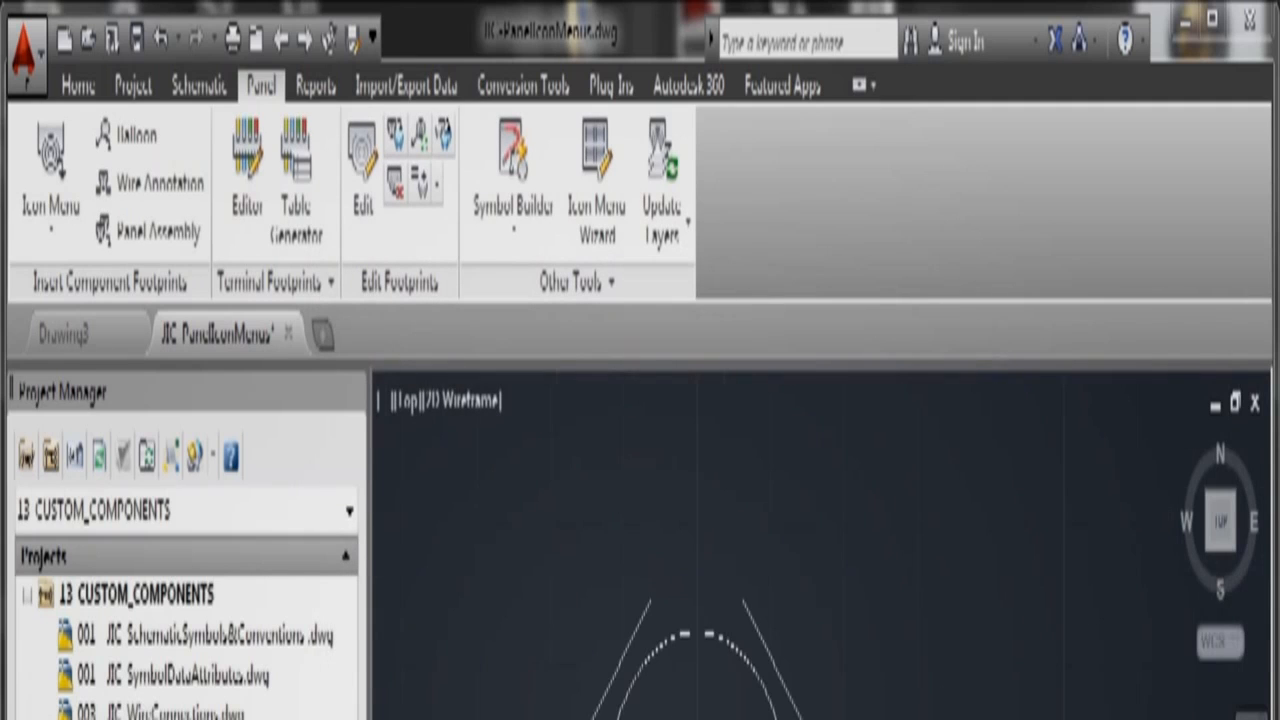
pyautogui.scroll(-6, 745, 700)
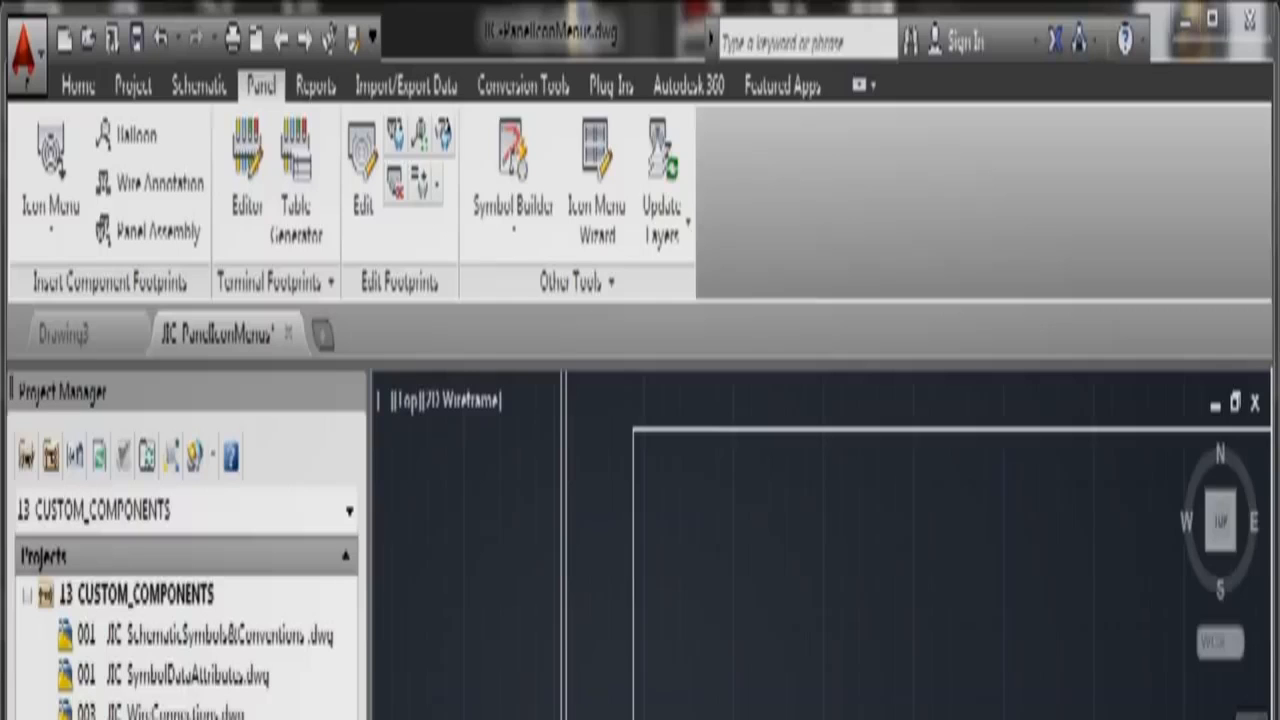
# Step: Choose the Green Lights footprint from the Pilot Lights icon menu group
pyautogui.click(60, 232)
pyautogui.click(74, 300)
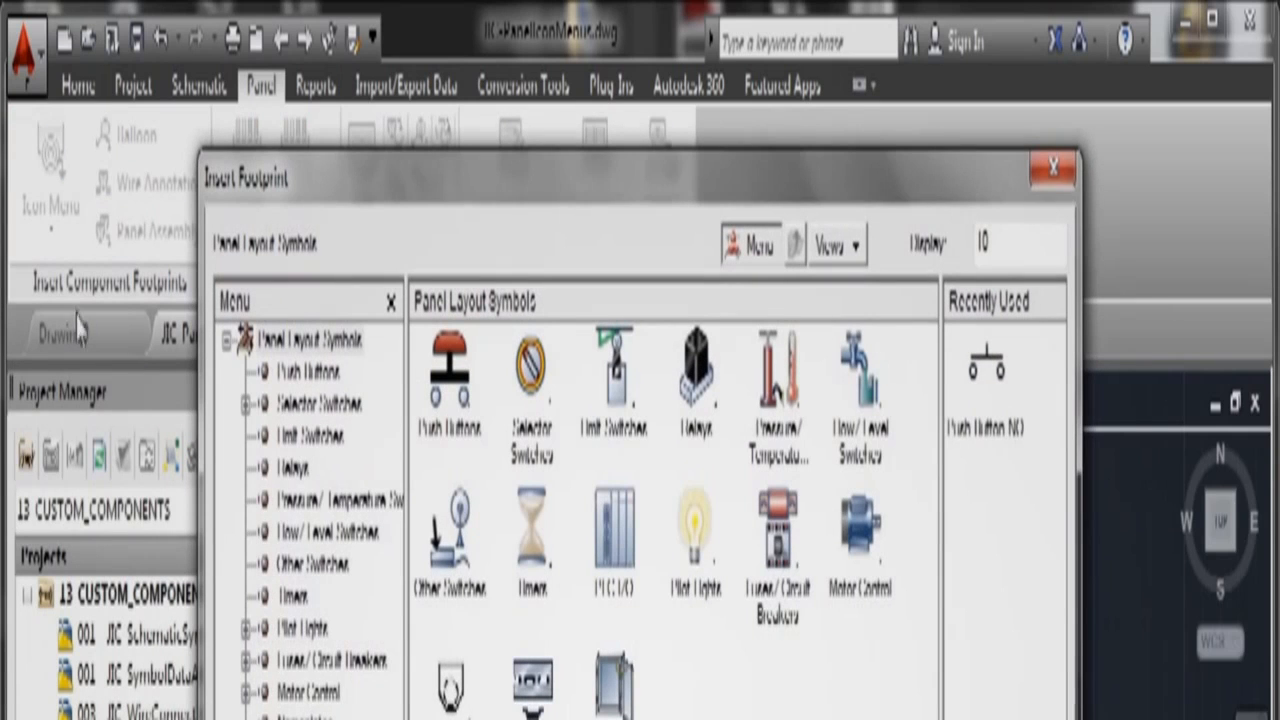
pyautogui.click(695, 535)
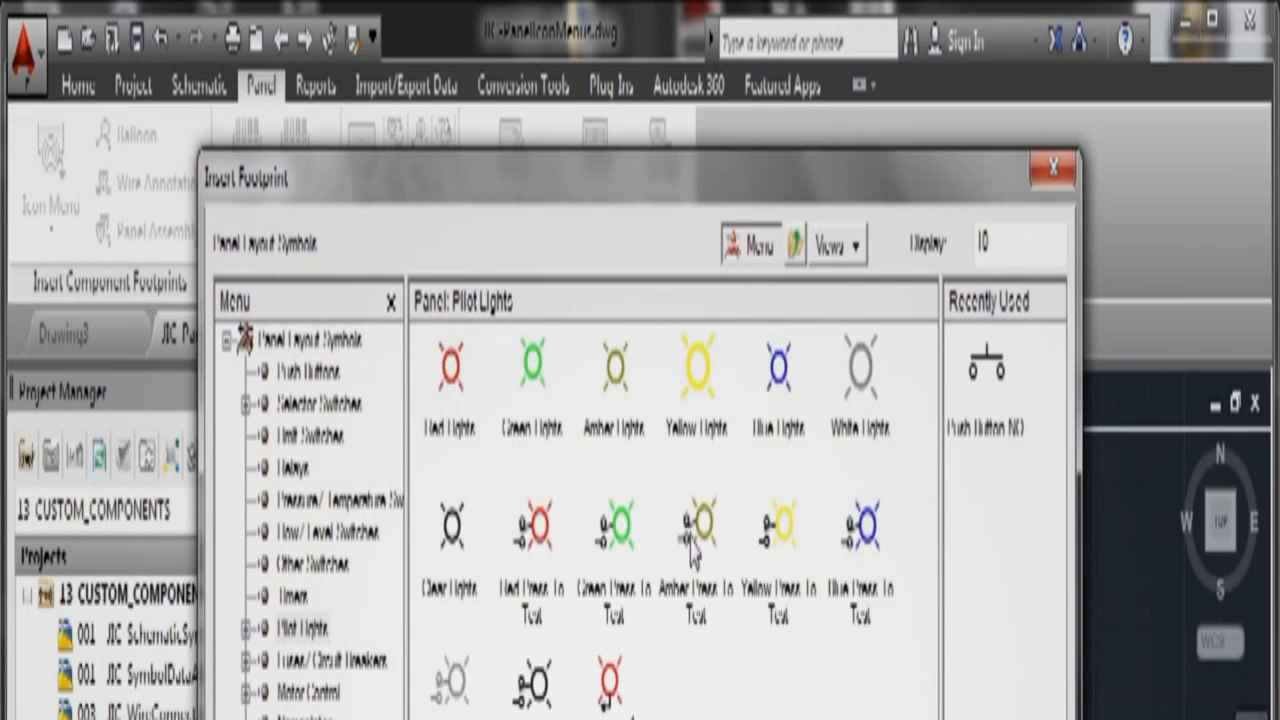
pyautogui.click(535, 366)
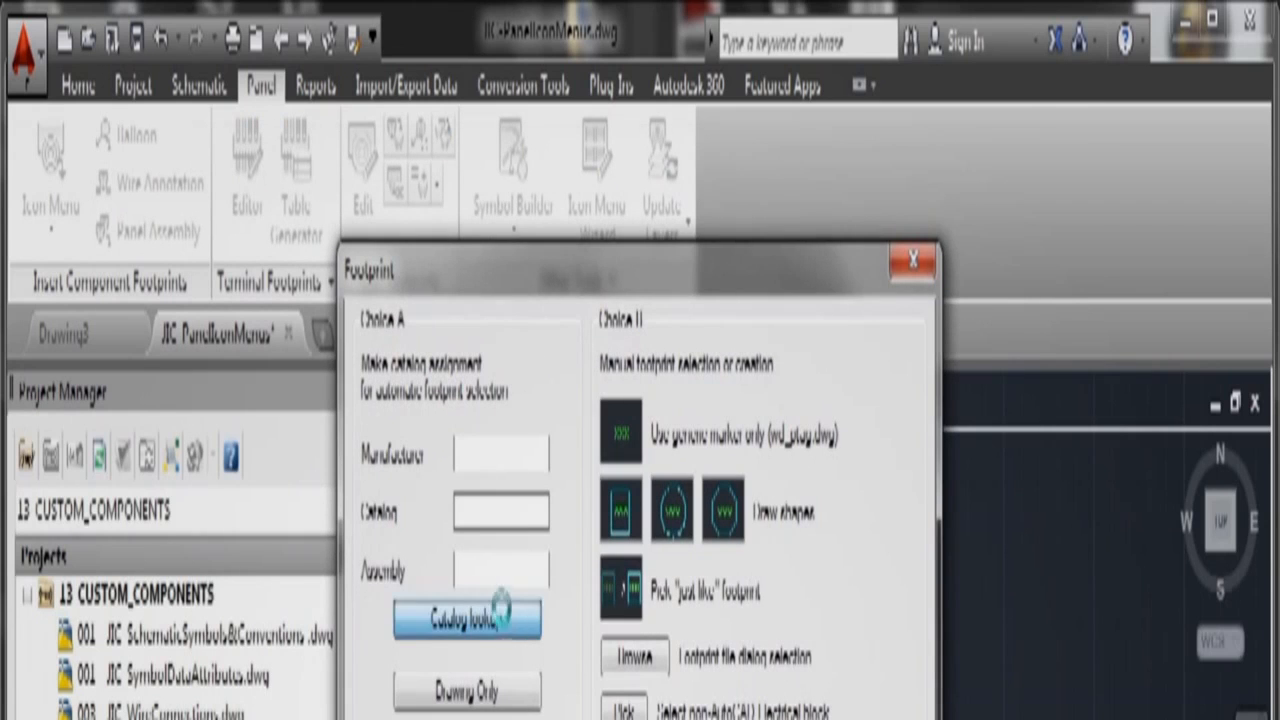
# Step: Assign catalog part 800T-P16H to the green light and place it in the panel
pyautogui.click(467, 620)
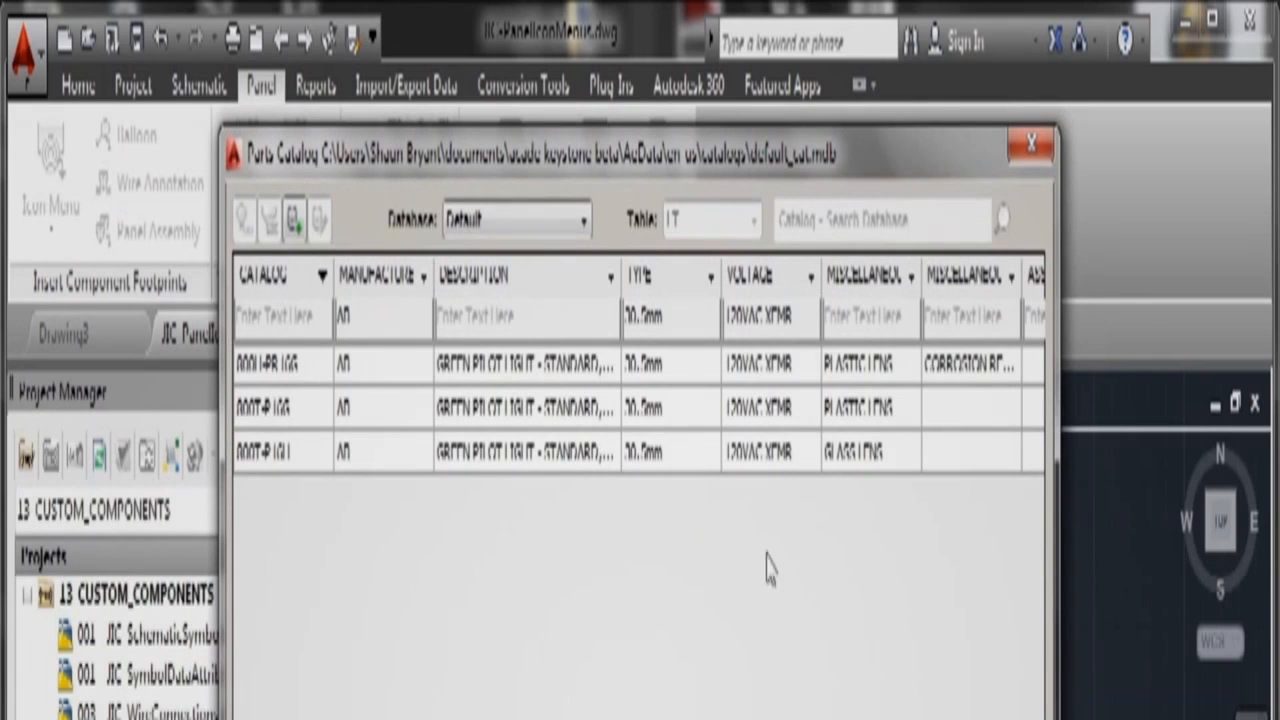
pyautogui.click(300, 462)
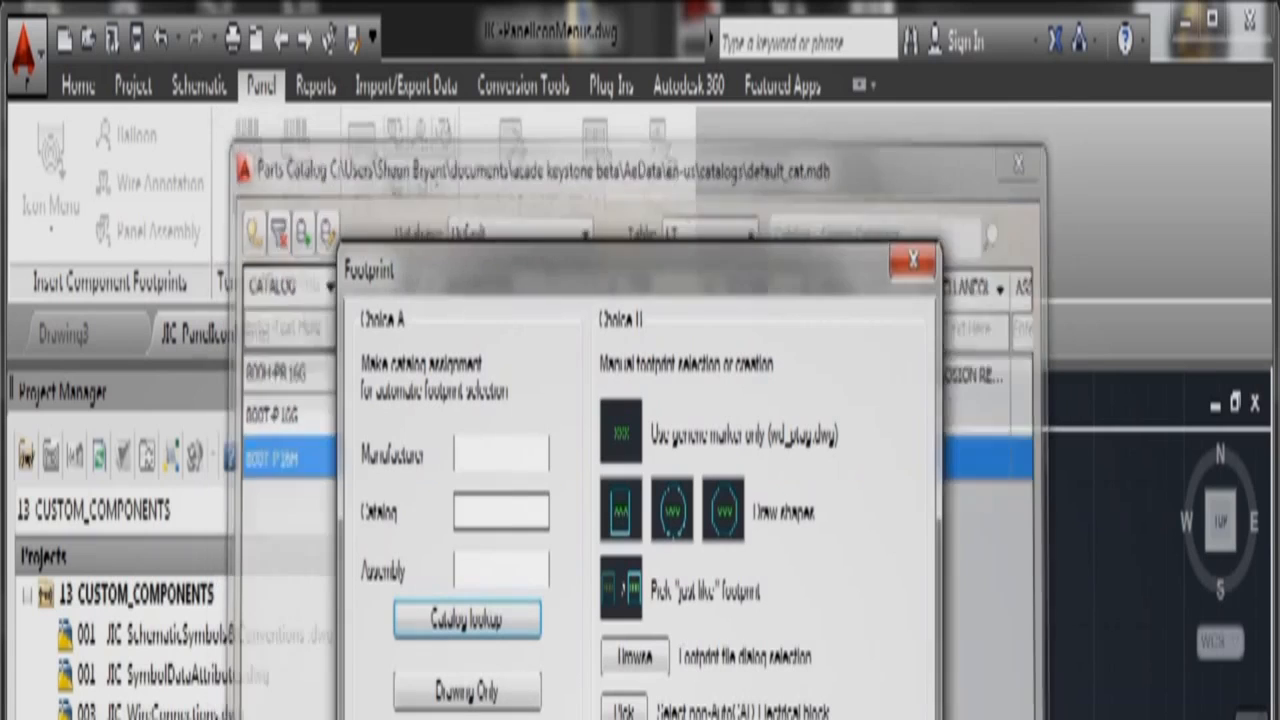
pyautogui.doubleClick(300, 462)
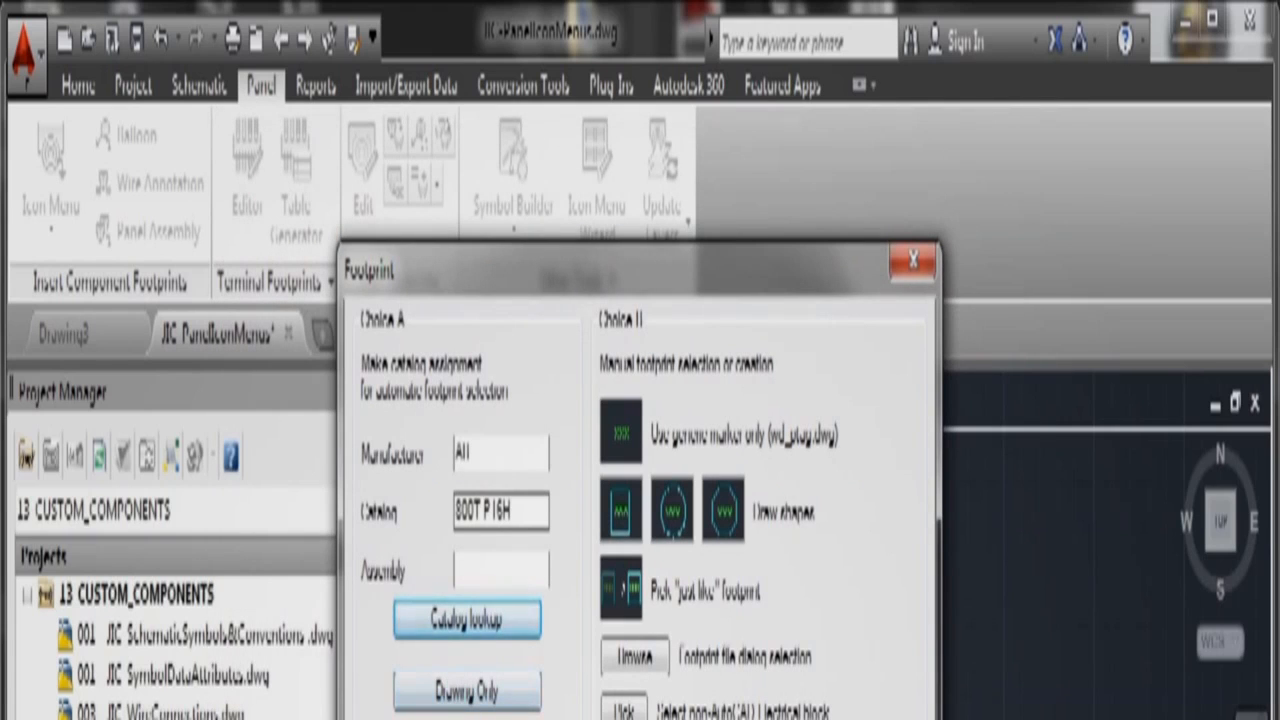
pyautogui.press('Return')
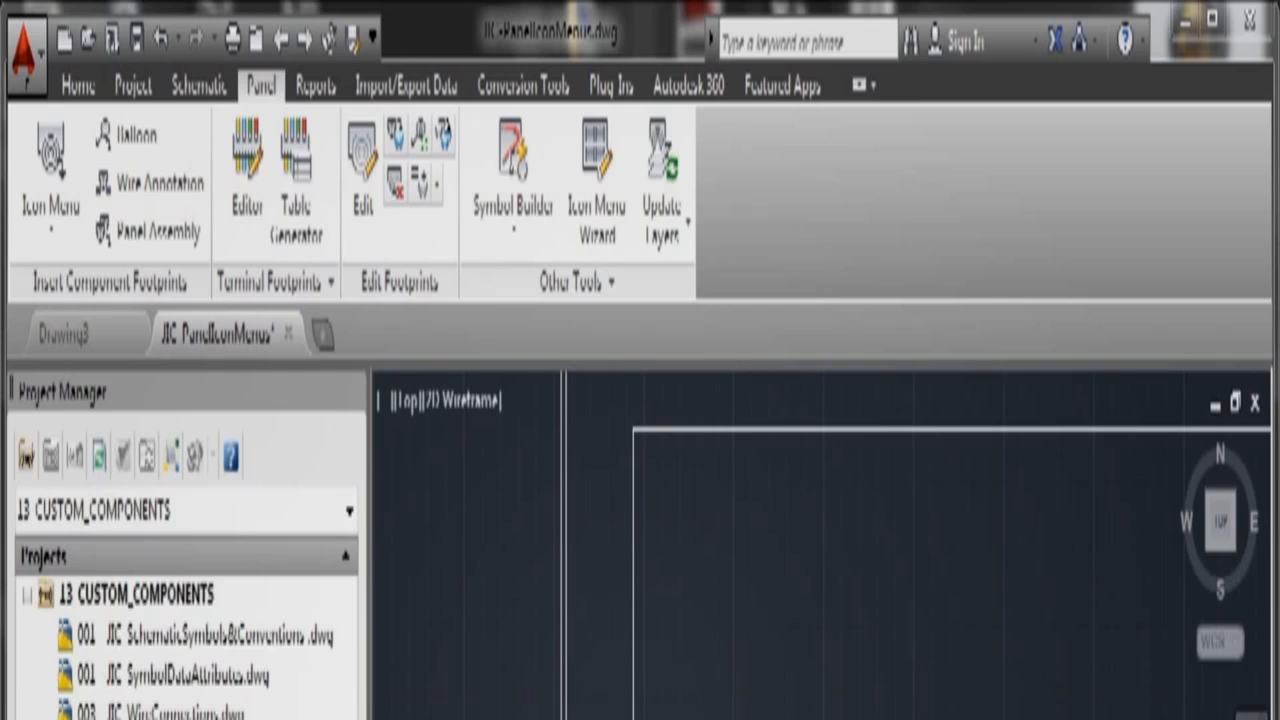
pyautogui.press('Return')
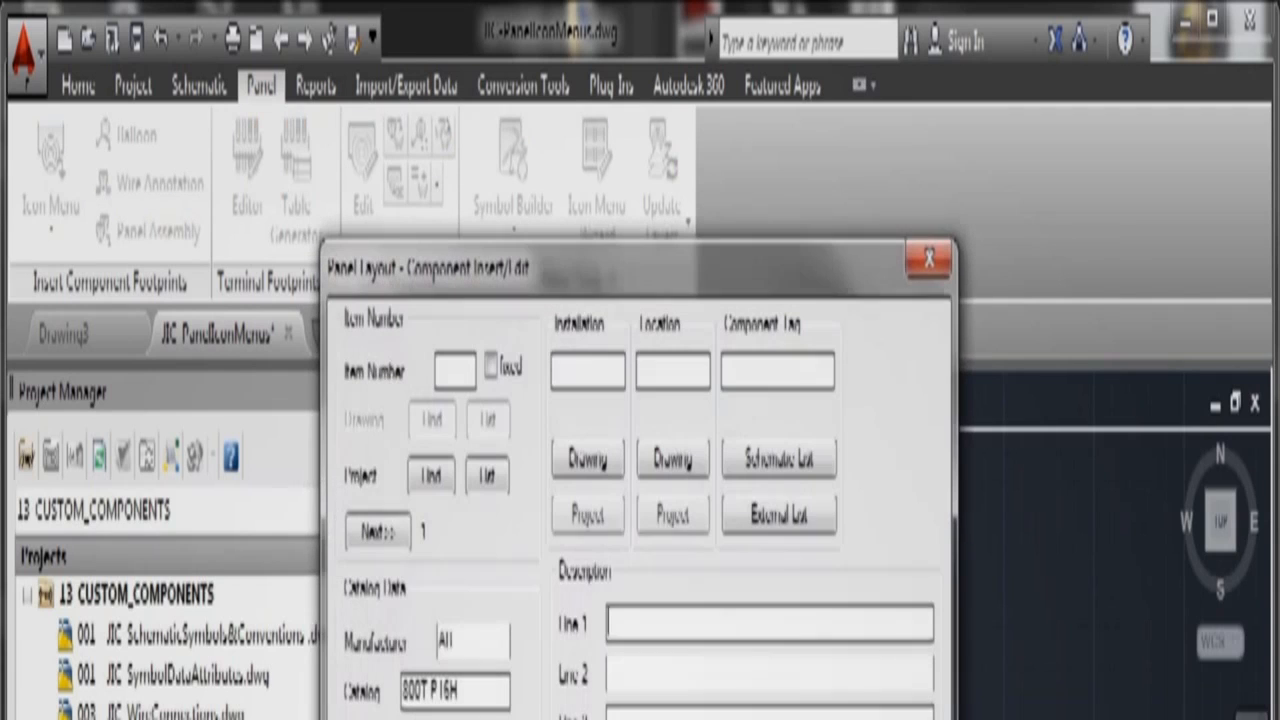
# Step: Close the green light's component details, leaving the JIC IconMenuWizard drawing on screen
pyautogui.press('Return')
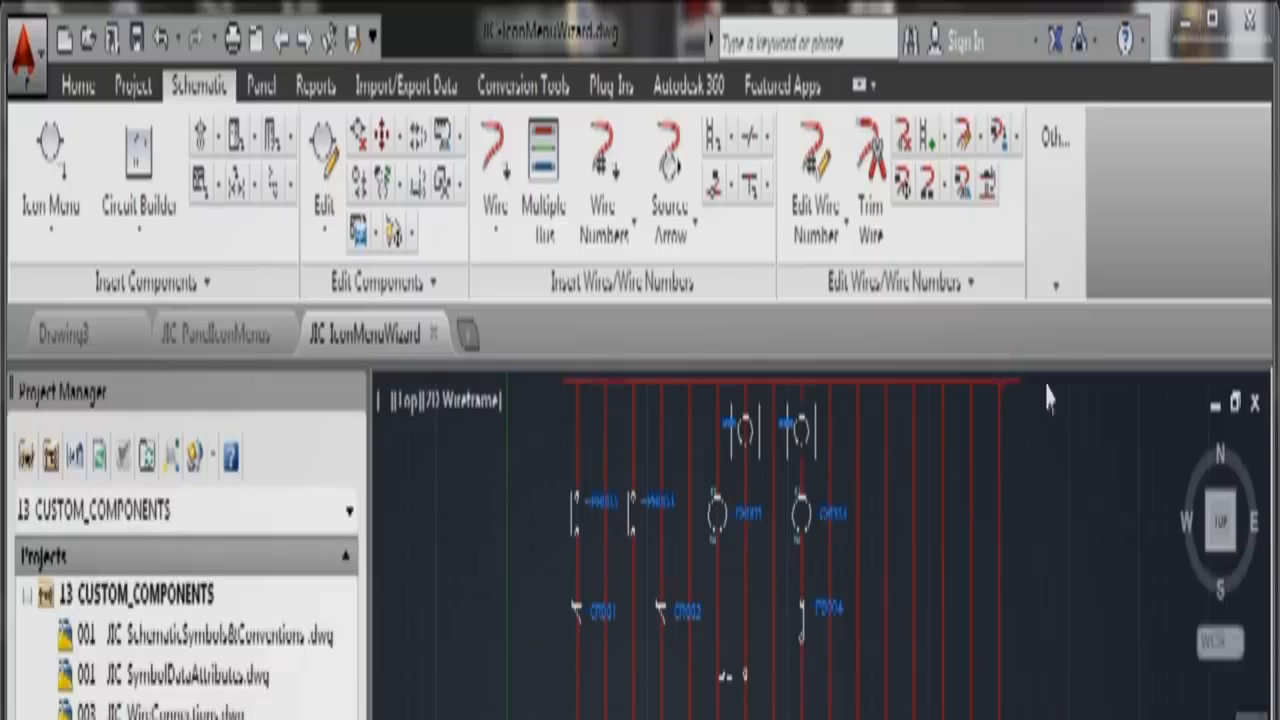
# Step: Add the drawing to the 13 CUSTOM_COMPONENTS project with project defaults, then launch the Icon Menu Wizard
pyautogui.click(1062, 292)
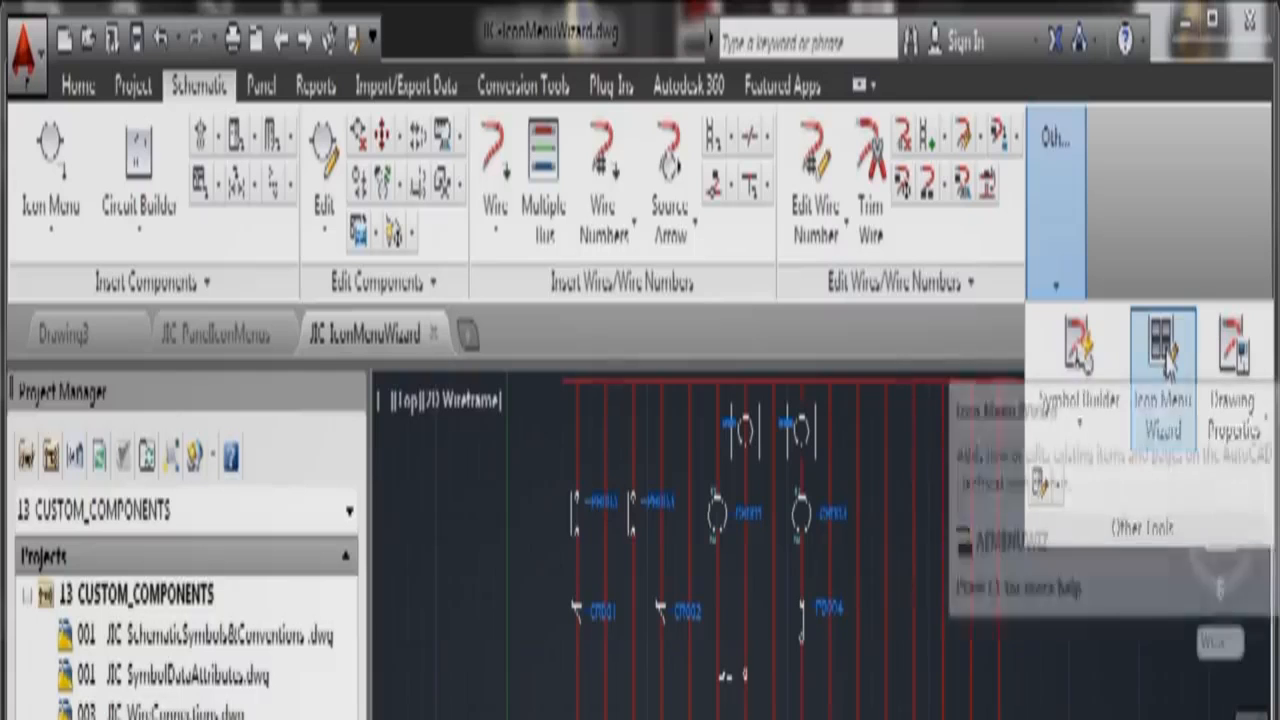
pyautogui.click(260, 88)
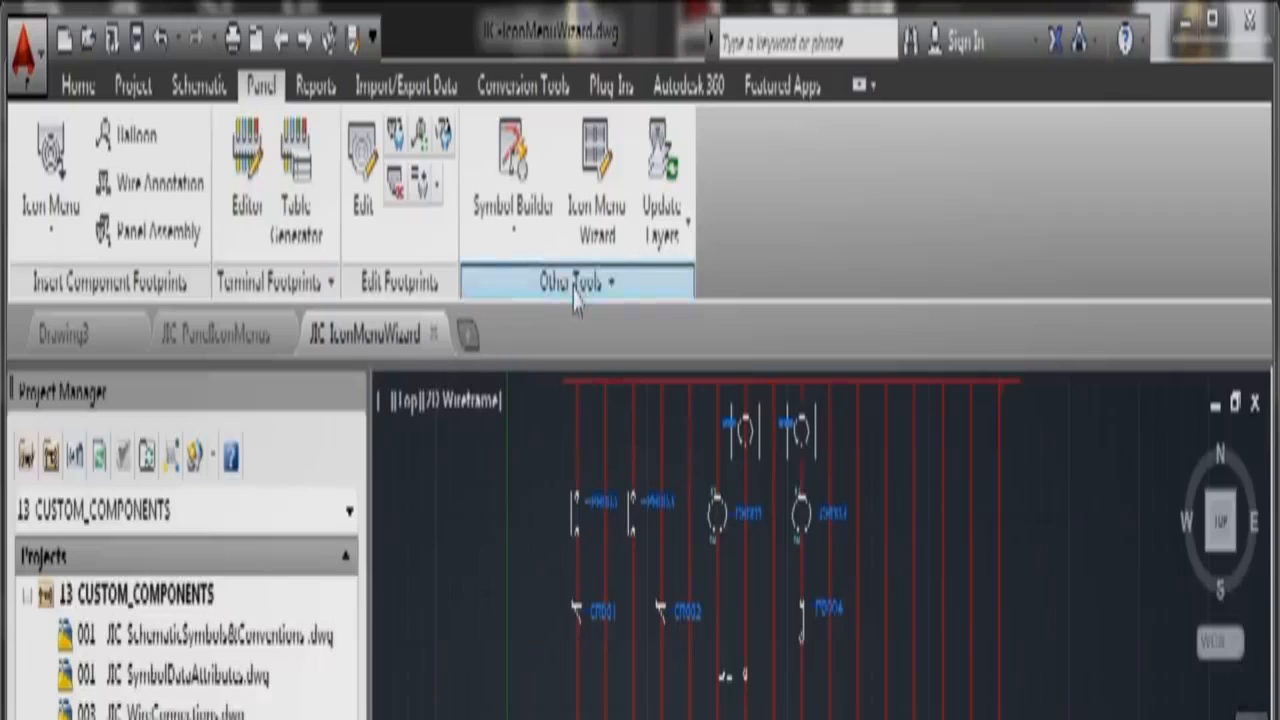
pyautogui.click(196, 88)
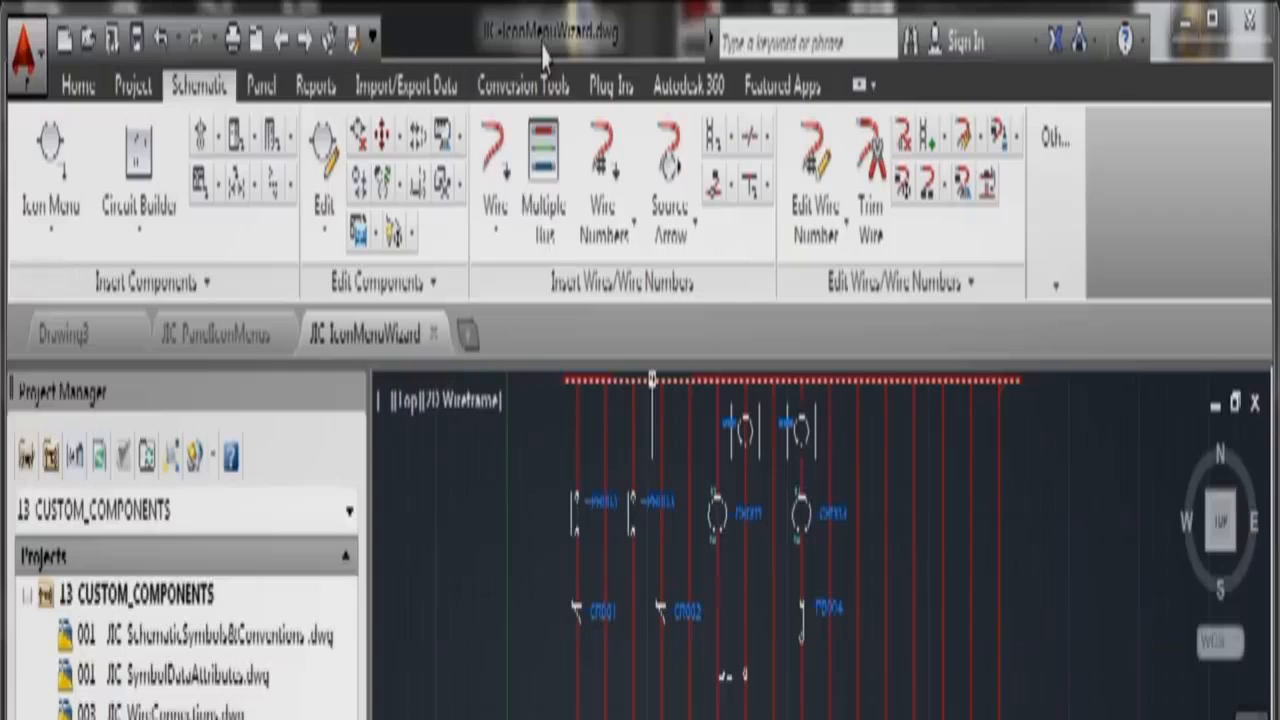
pyautogui.rightClick(147, 600)
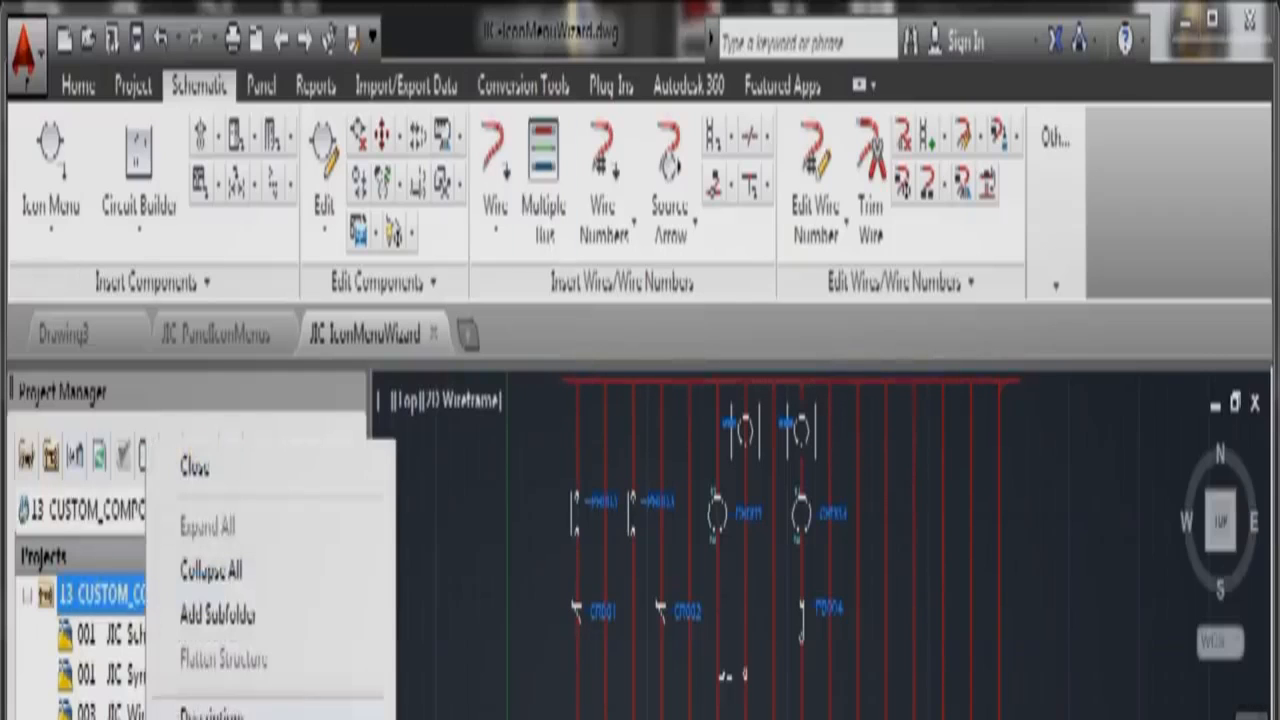
pyautogui.click(222, 716)
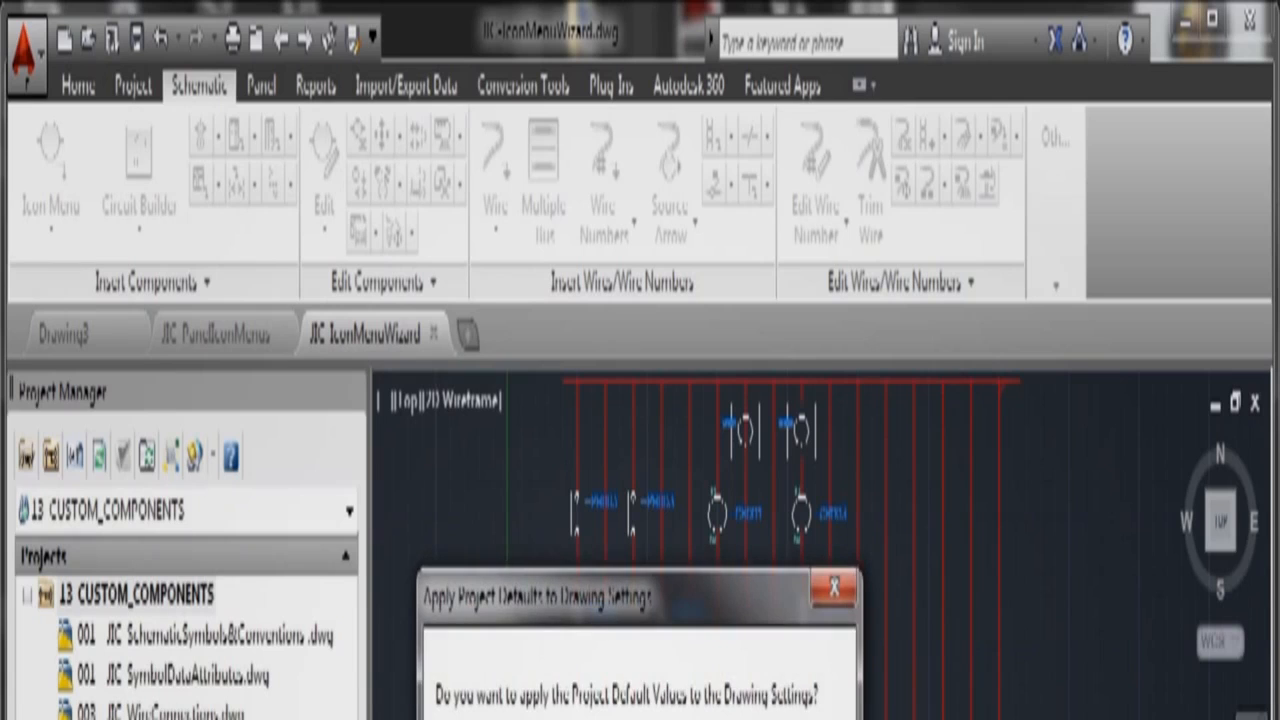
pyautogui.press('Return')
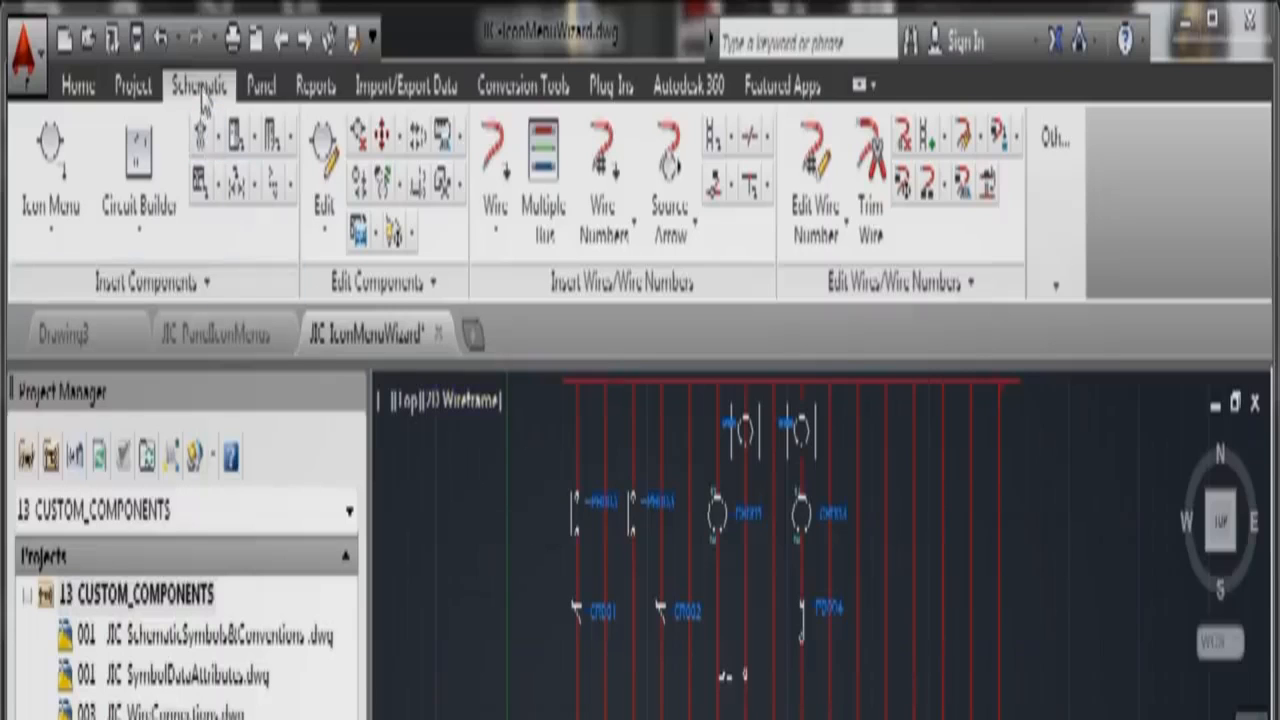
pyautogui.click(1056, 286)
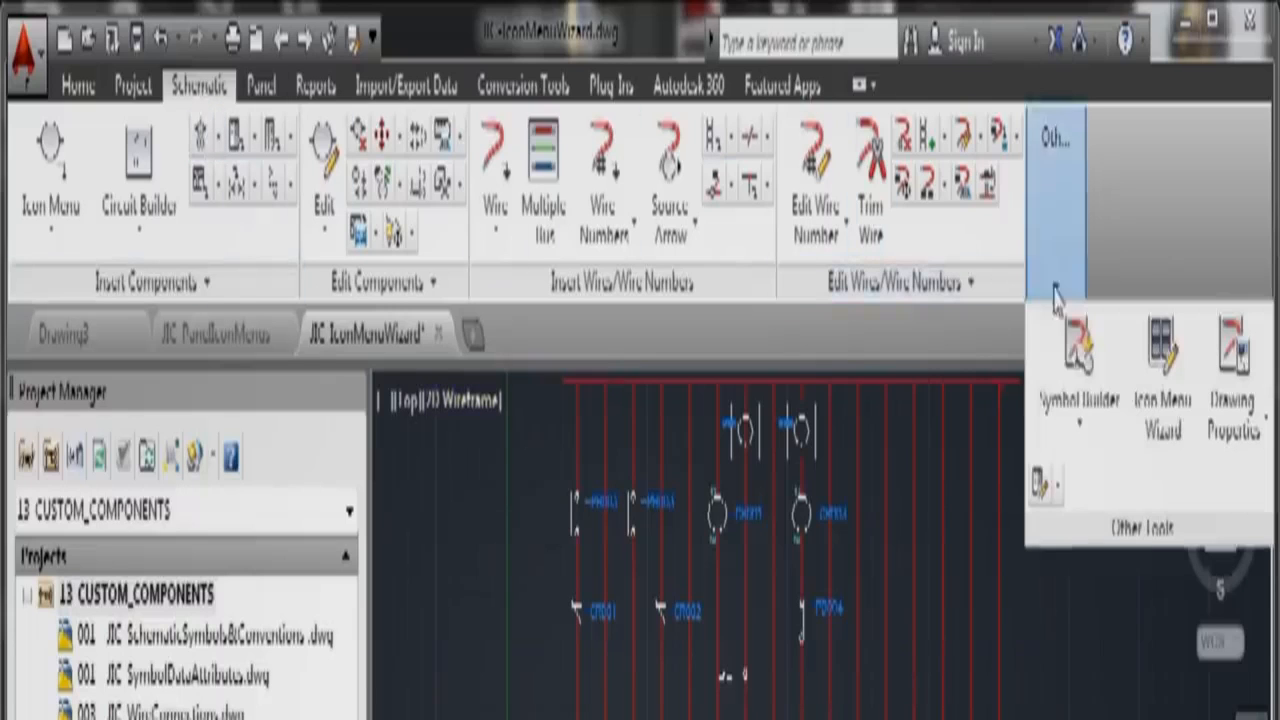
pyautogui.click(1160, 360)
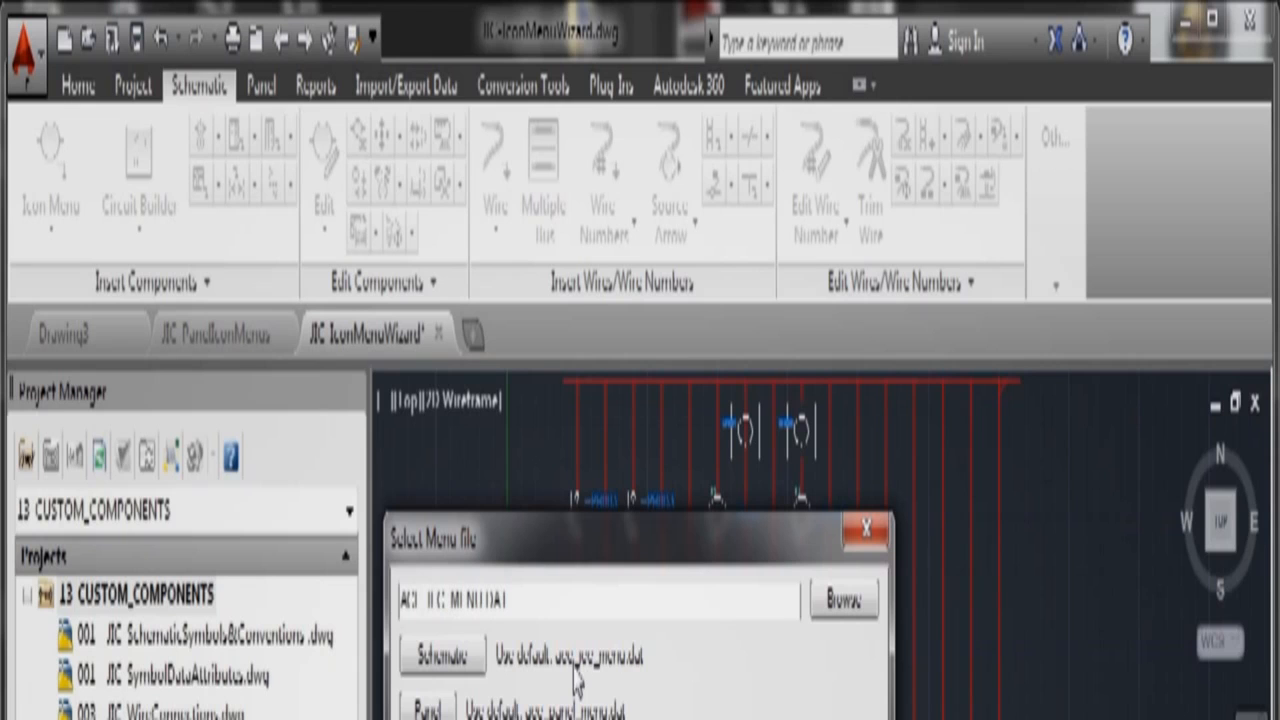
# Step: In the schematic icon menu, open the Saved User Circuits page and choose Add circuit
pyautogui.click(563, 718)
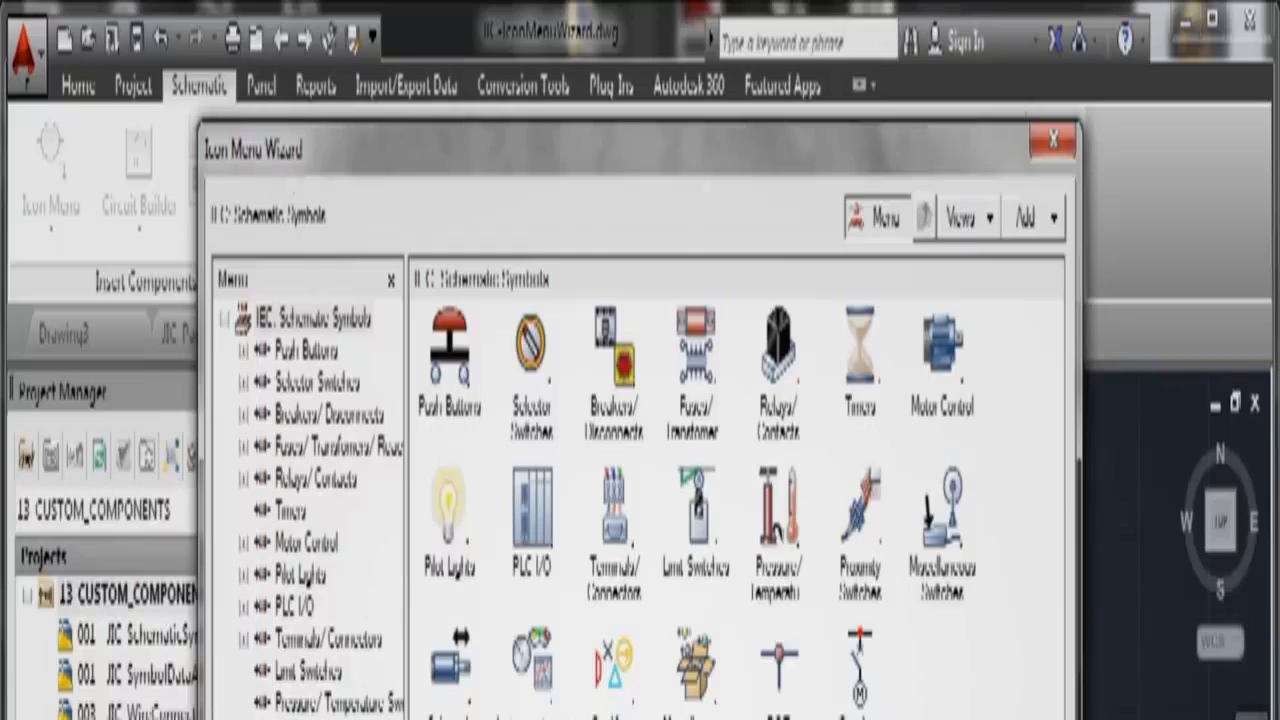
pyautogui.scroll(-1, 310, 510)
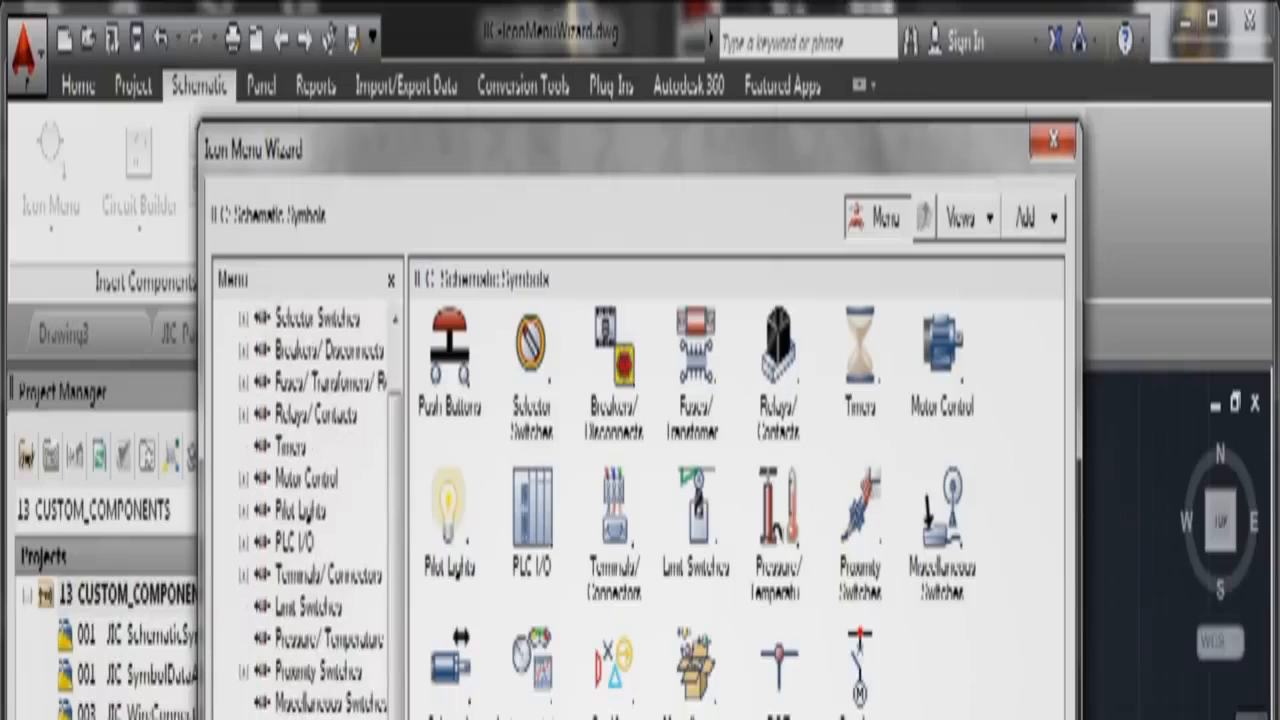
pyautogui.click(310, 716)
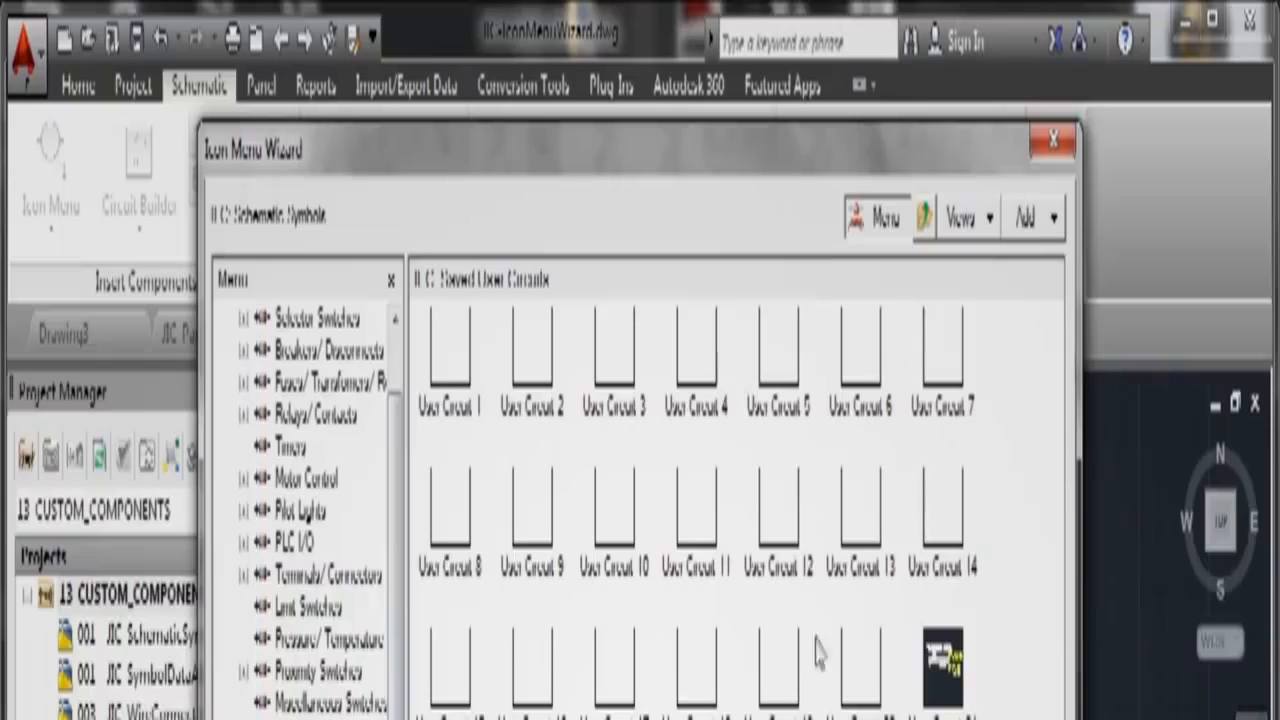
pyautogui.click(1050, 220)
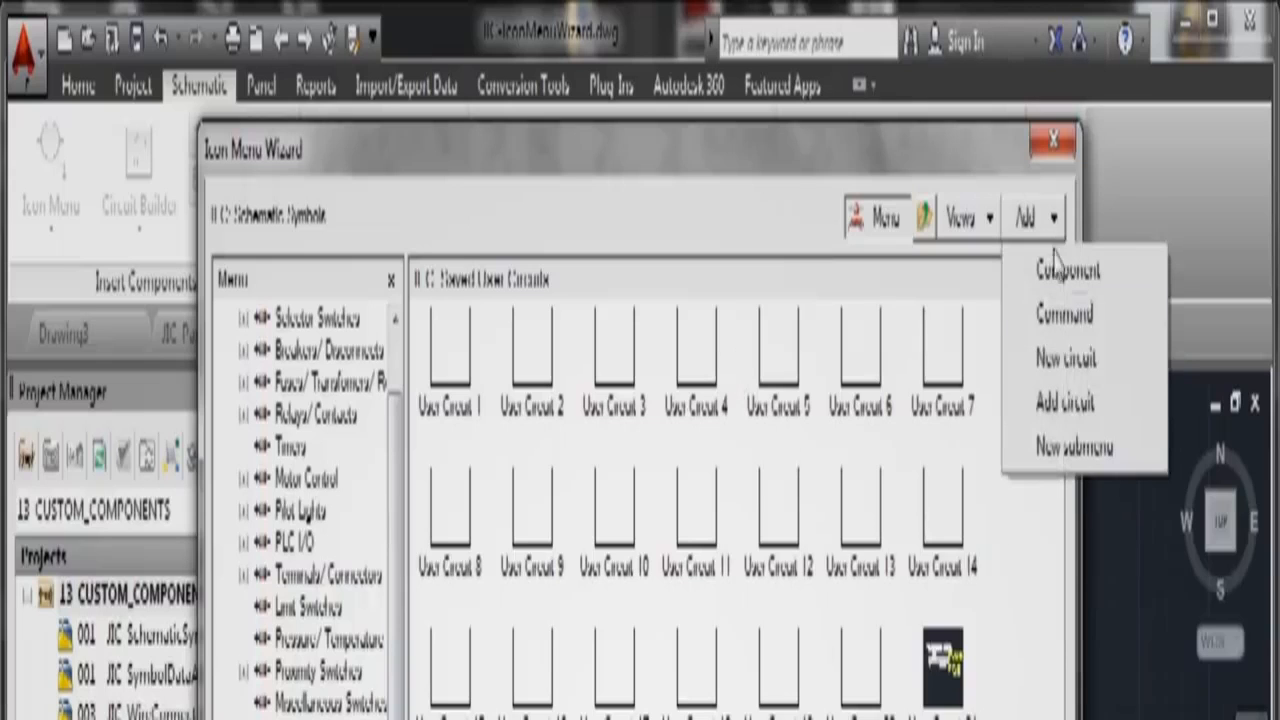
pyautogui.click(1070, 412)
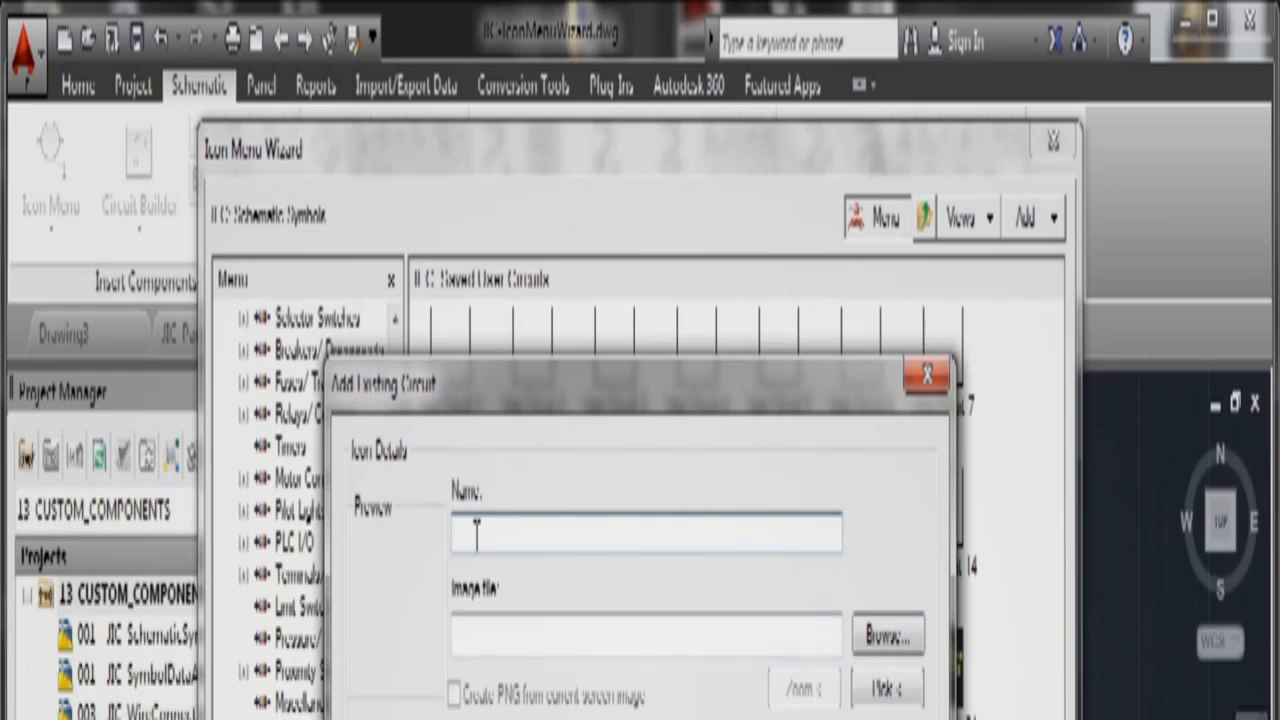
# Step: Name the new menu circuit 'Icon Menu Wizard'
pyautogui.write('Icon Menu Wiz')
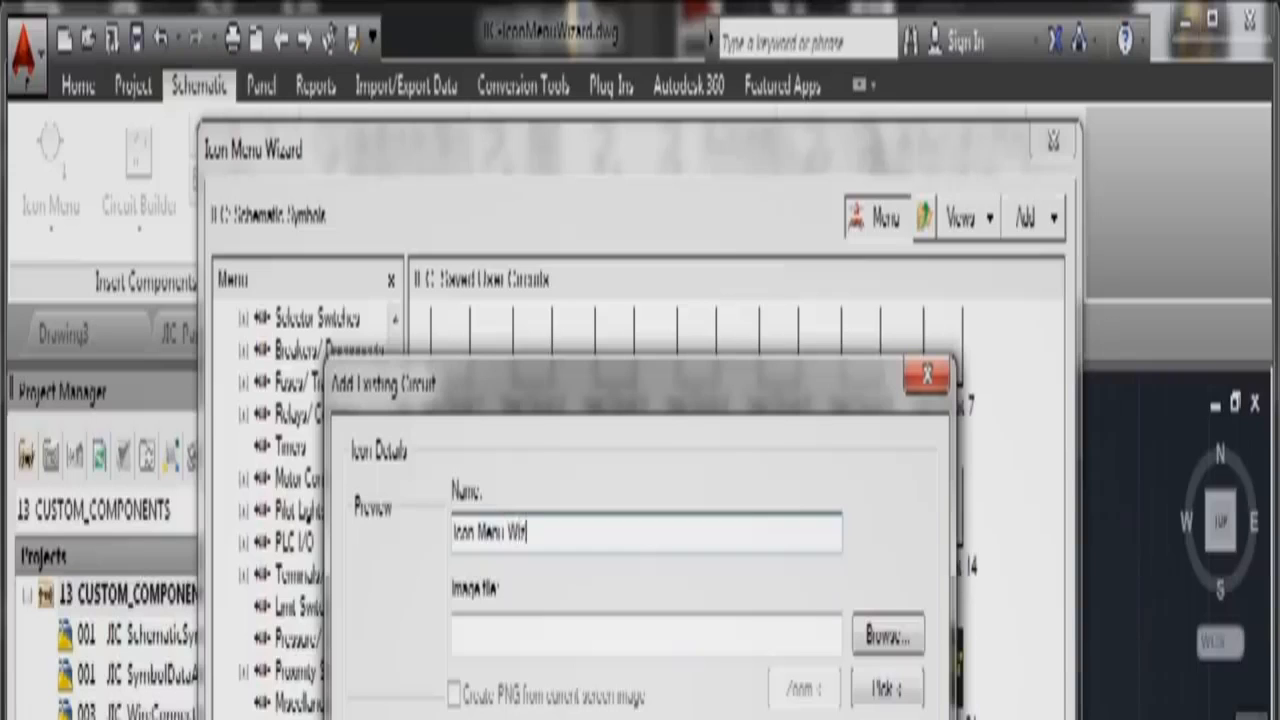
pyautogui.write('ard')
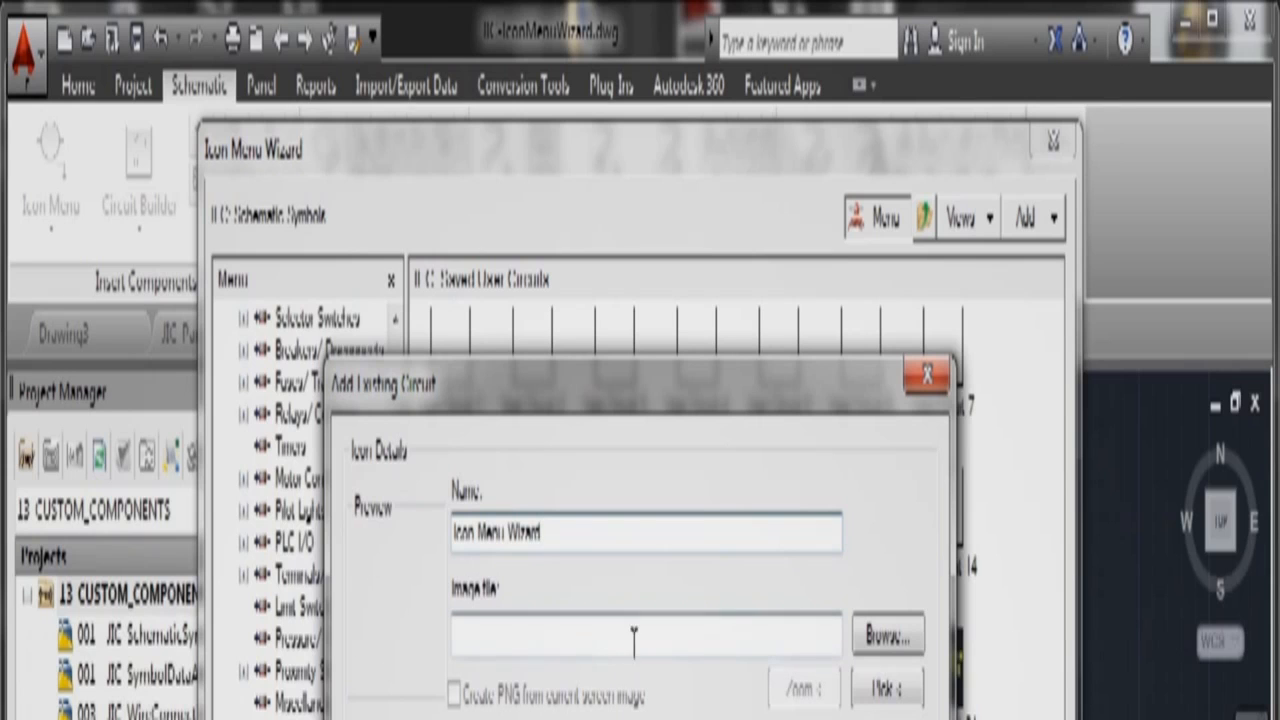
pyautogui.click(878, 640)
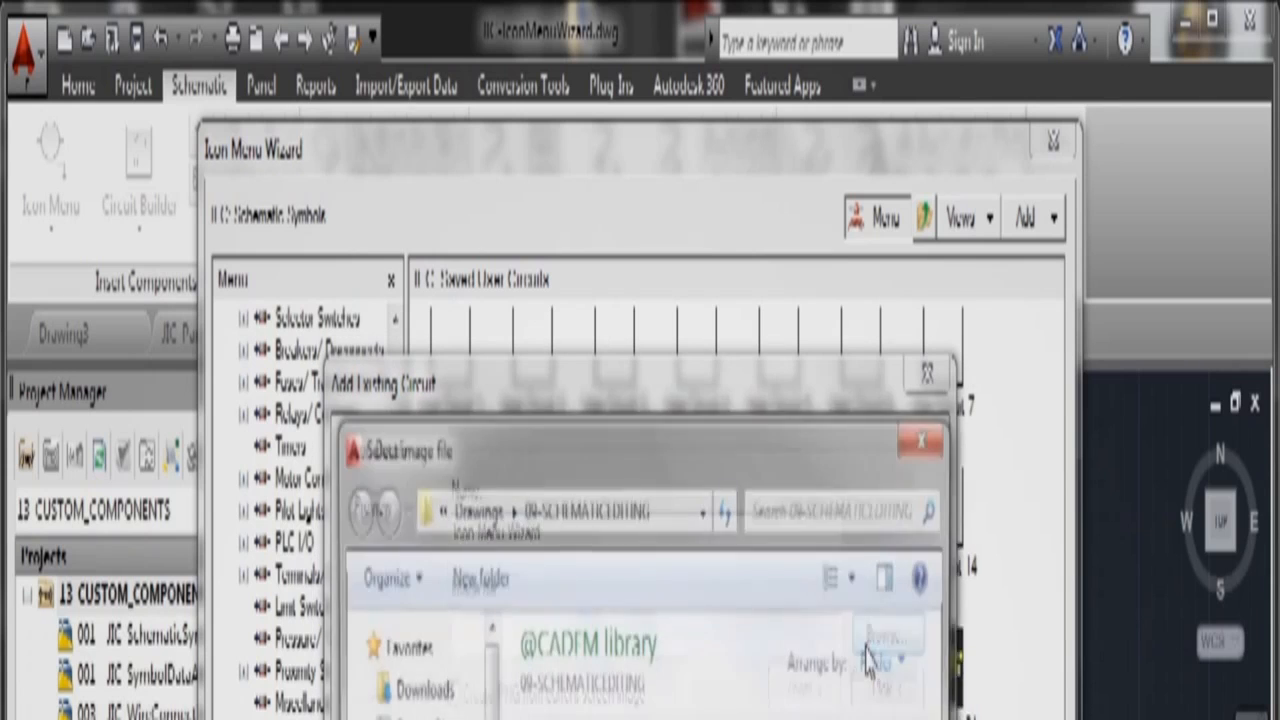
pyautogui.click(900, 719)
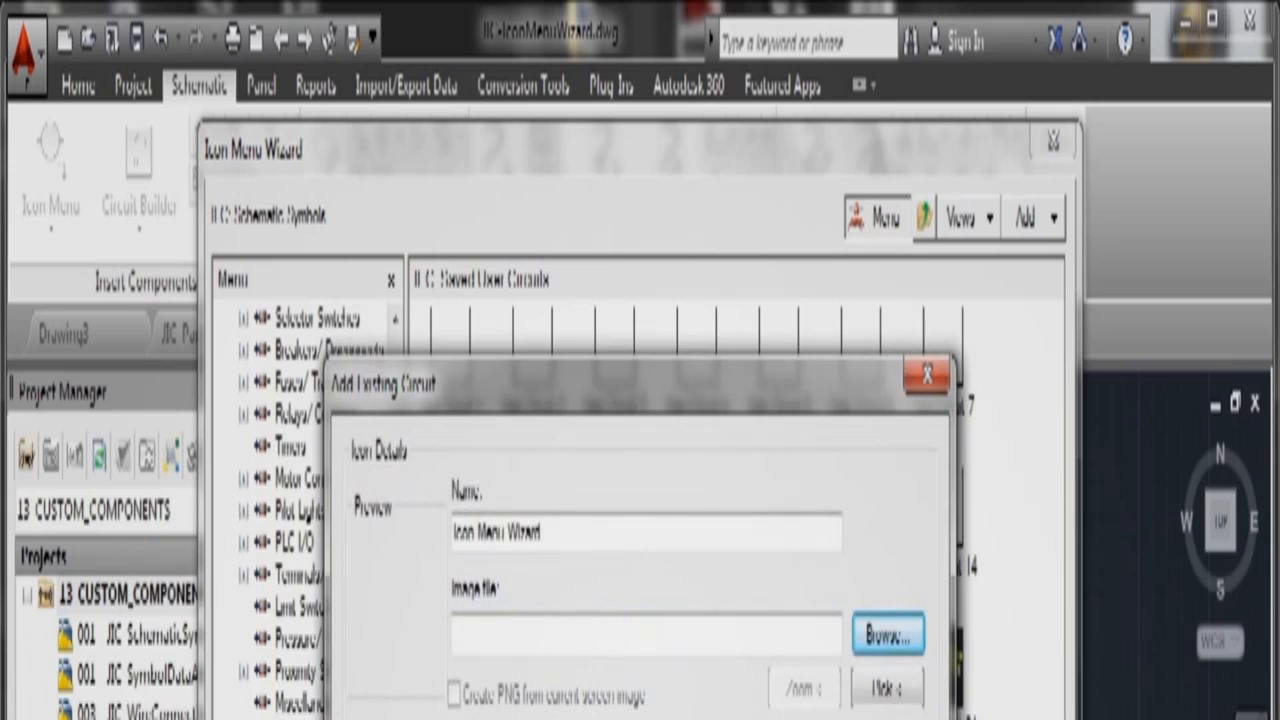
pyautogui.click(886, 688)
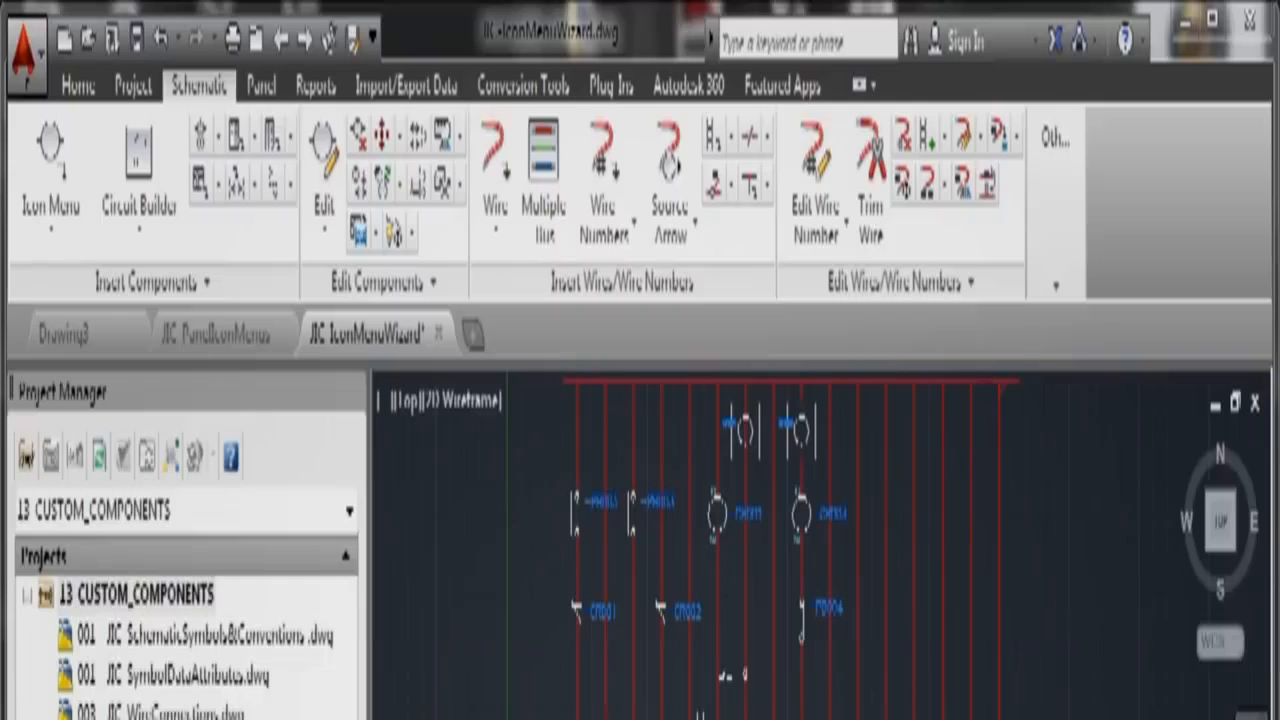
pyautogui.press('Escape')
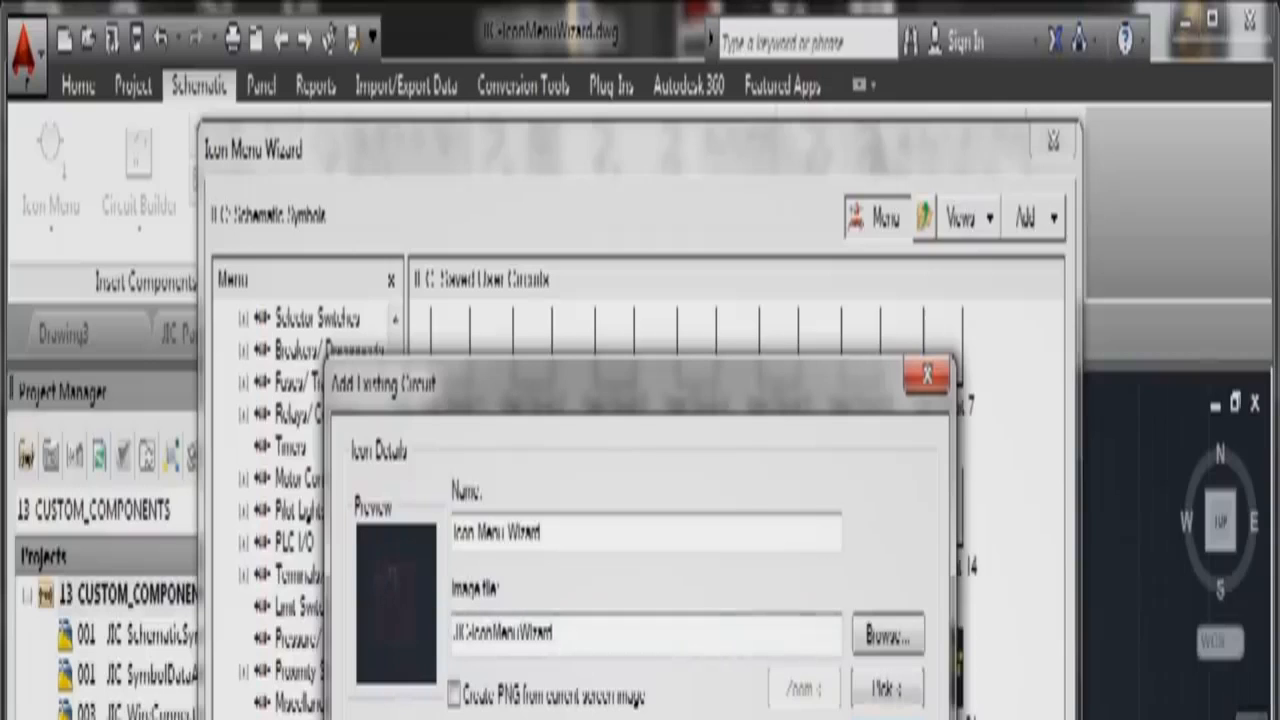
# Step: Create its icon image from a zoomed window of the drawing, confirm, and overwrite the existing image
pyautogui.click(455, 694)
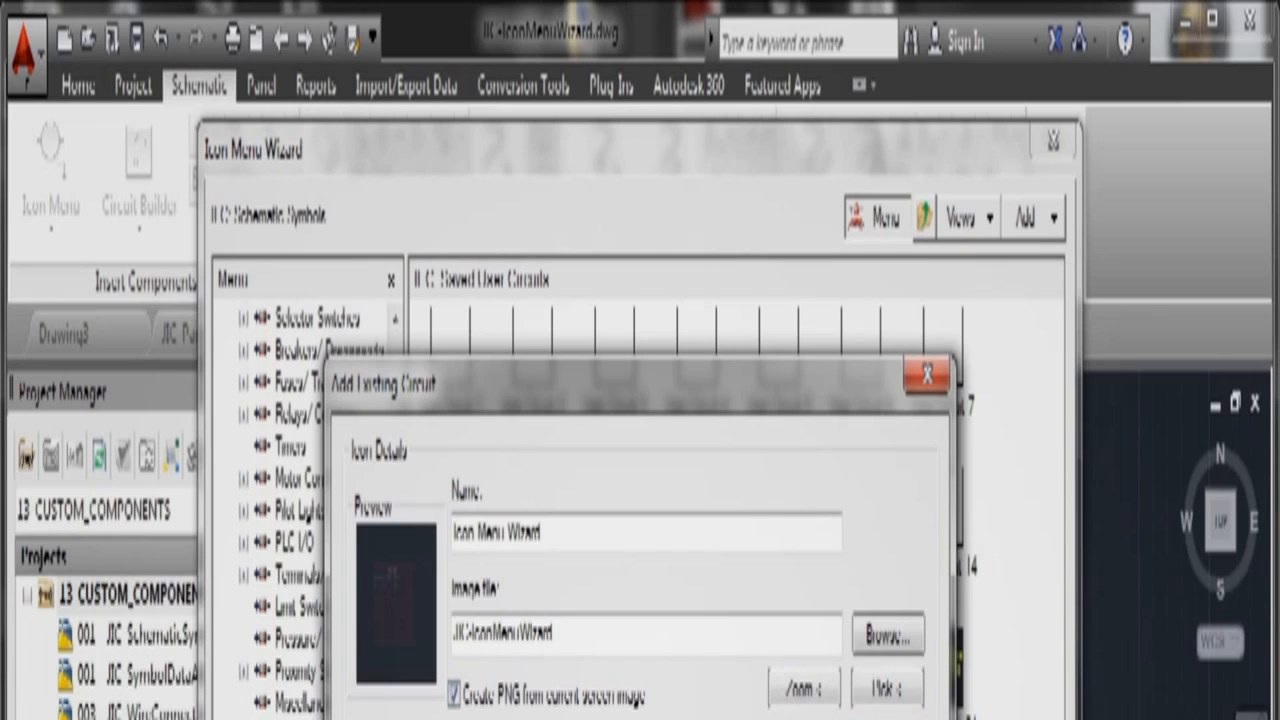
pyautogui.click(792, 689)
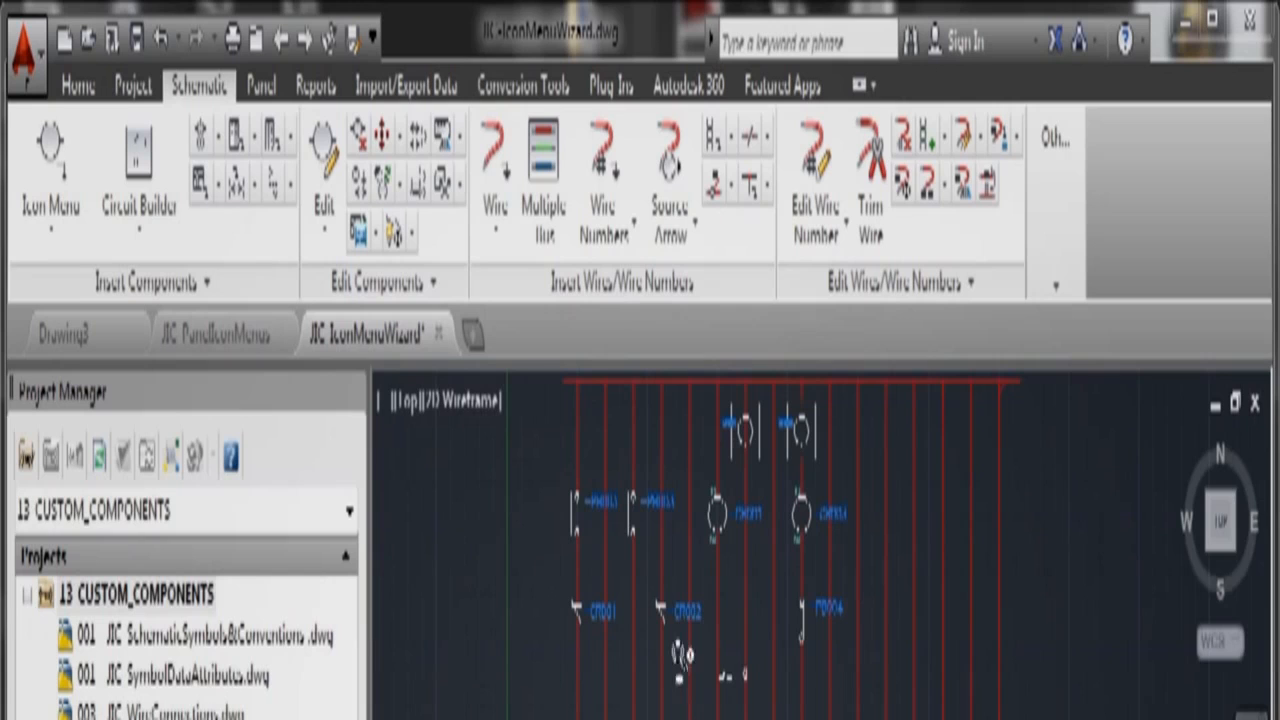
pyautogui.click(720, 624)
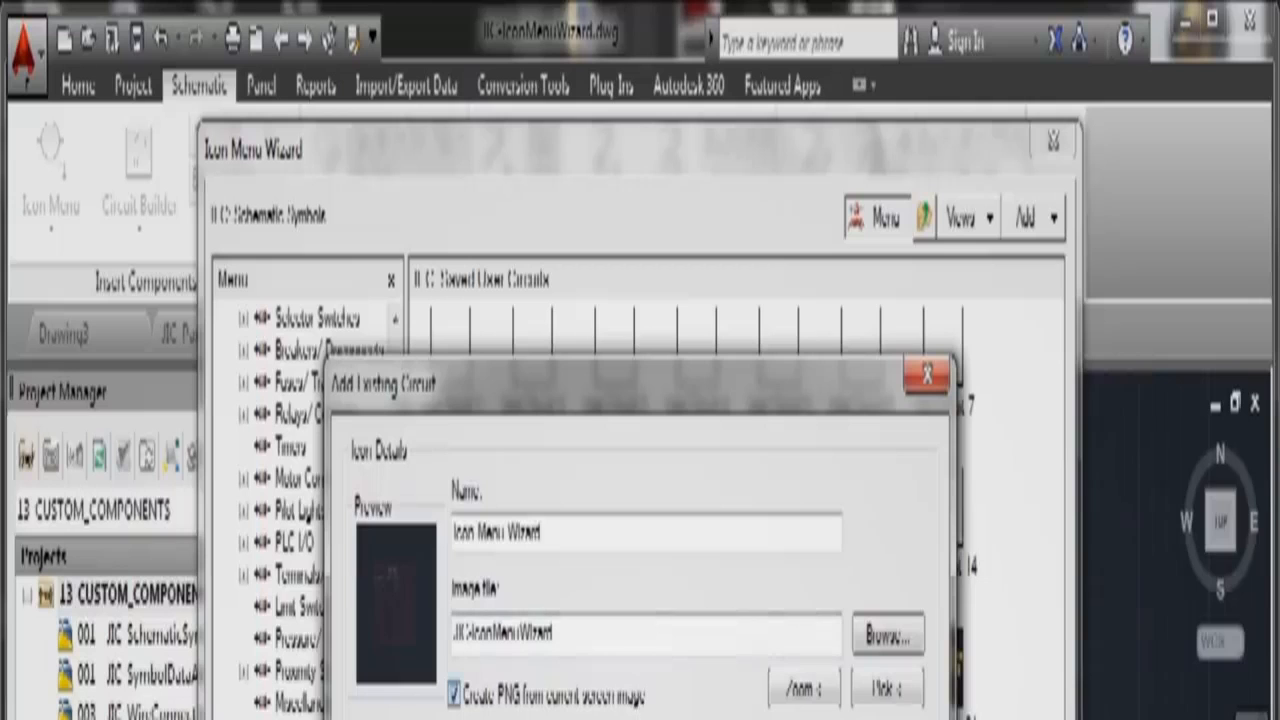
pyautogui.press('Return')
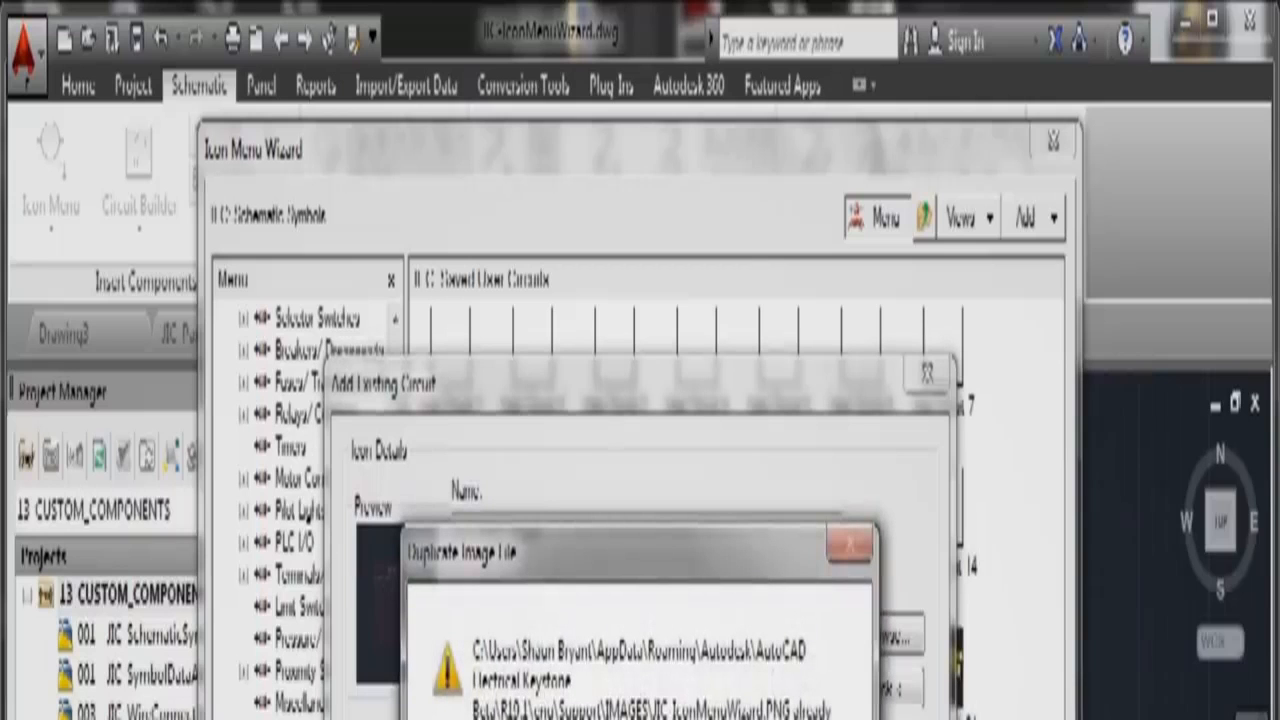
pyautogui.press('Return')
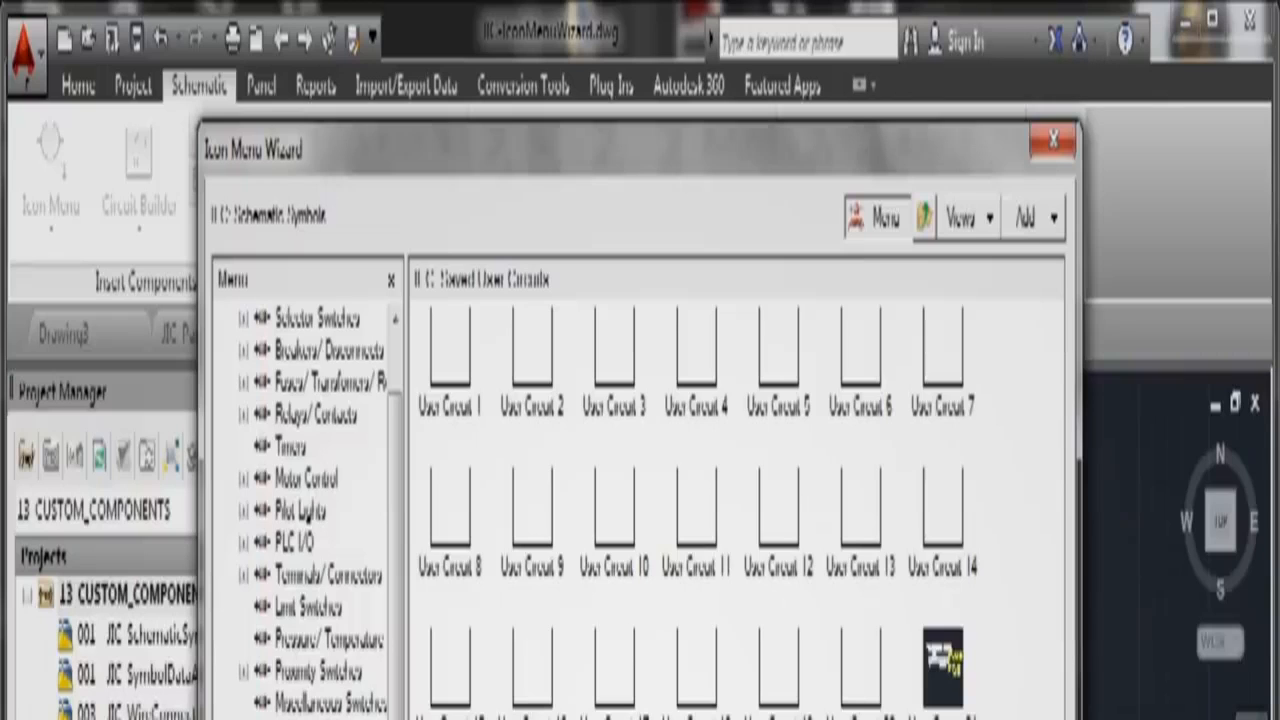
# Step: Close the Icon Menu Wizard and pan to an empty area of the drawing
pyautogui.press('Return')
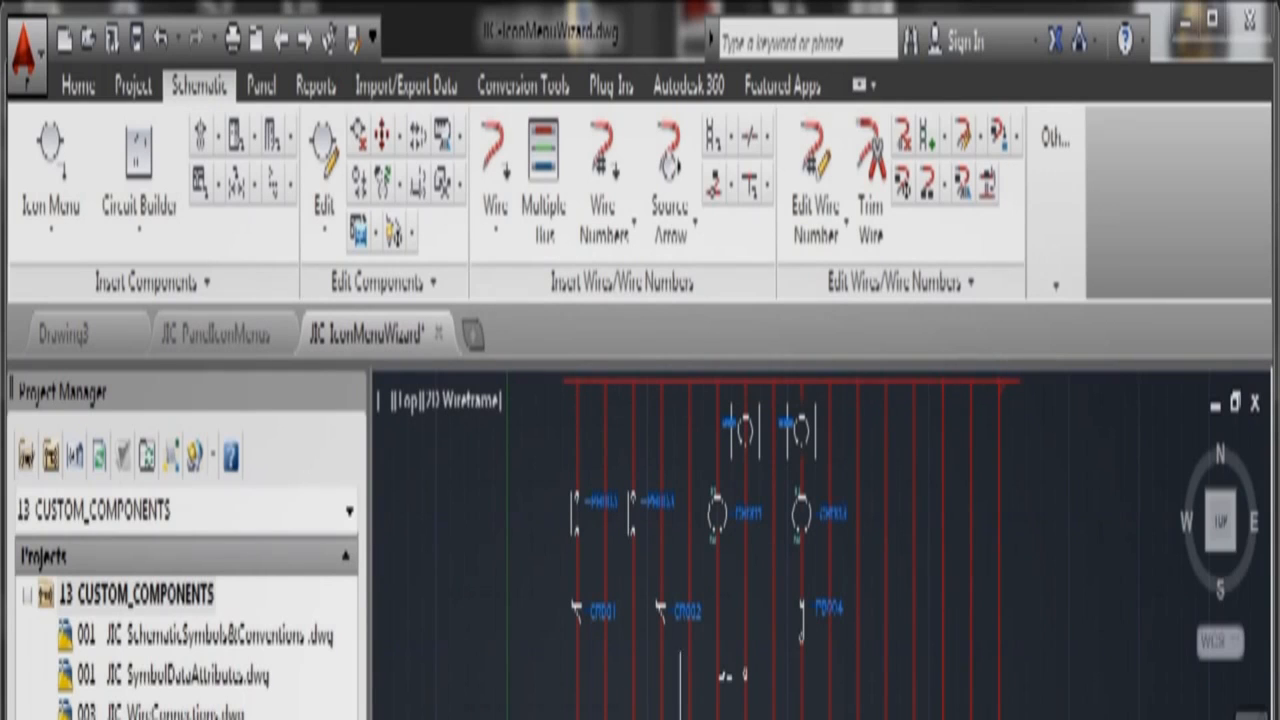
pyautogui.scroll(-5, 700, 698)
pyautogui.scroll(-2, 700, 699)
pyautogui.moveTo(758, 703); pyautogui.dragTo(751, 719, button='middle')
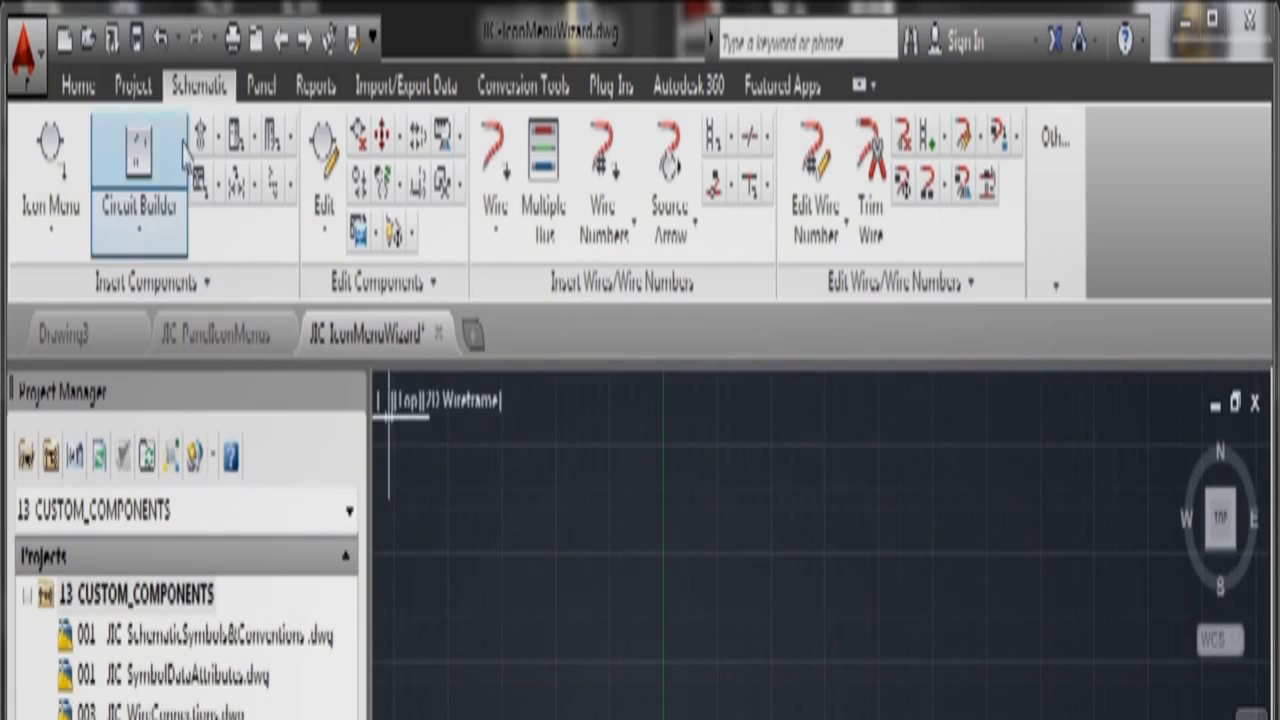
# Step: Pick the new Icon Menu Wizard circuit from the Saved User Circuits icon menu
pyautogui.click(56, 160)
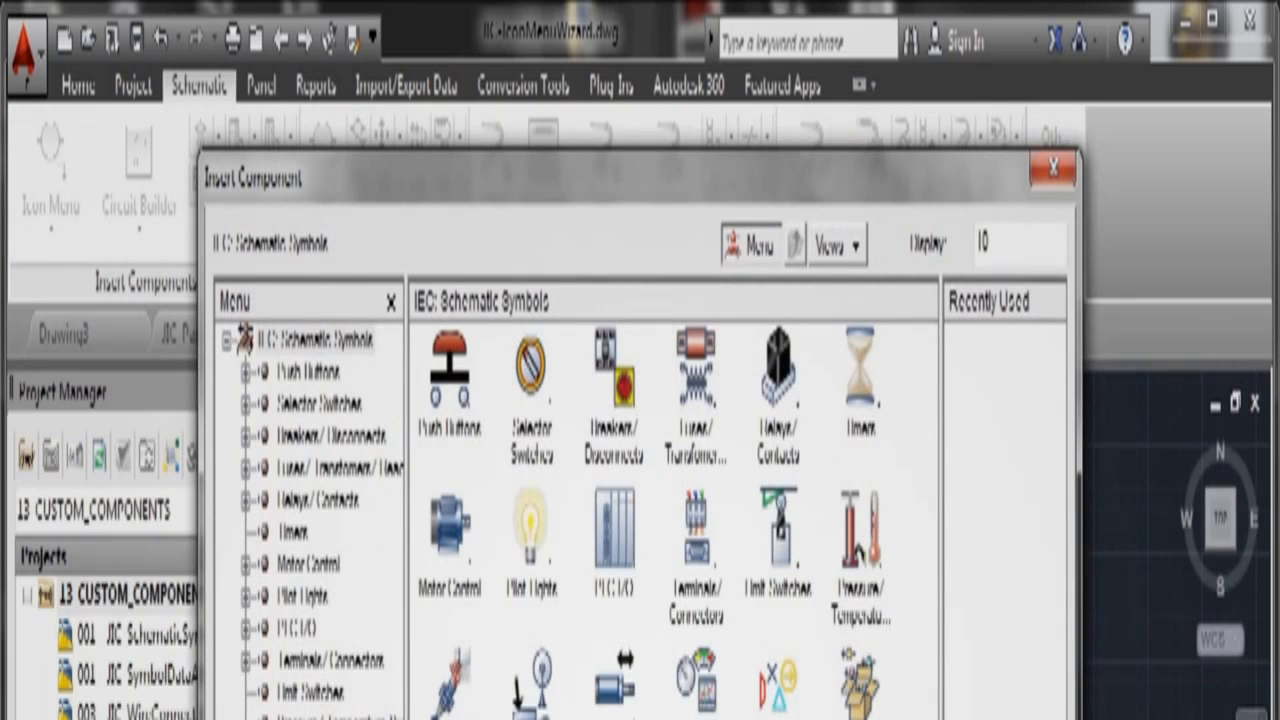
pyautogui.scroll(-2, 310, 520)
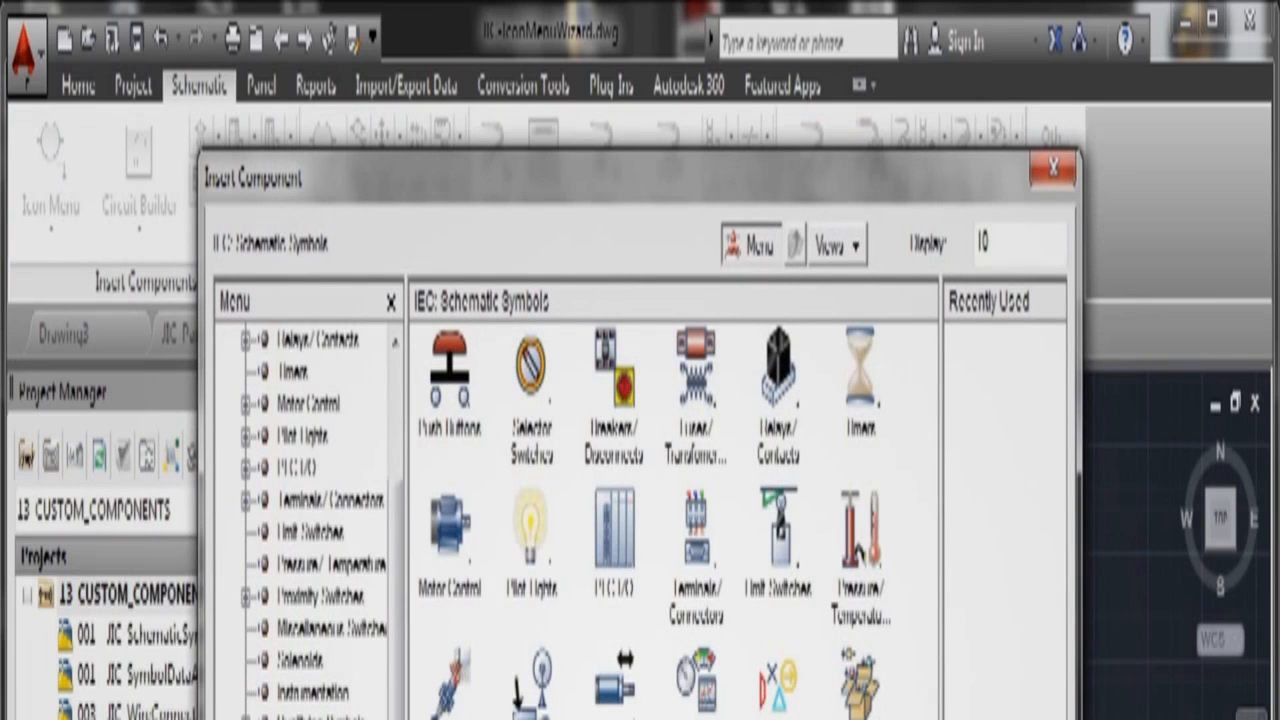
pyautogui.click(315, 716)
pyautogui.click(610, 714)
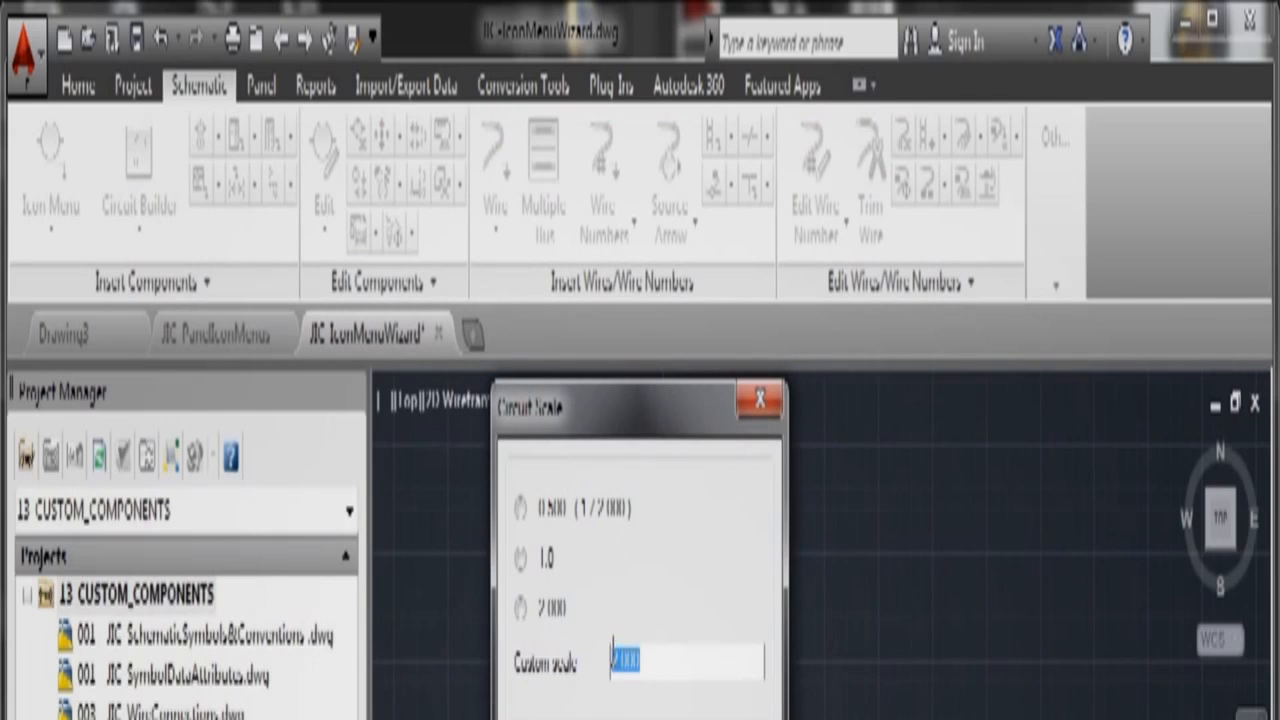
# Step: Insert the saved circuit into the IconMenuWizard drawing at 1.0 scale
pyautogui.click(520, 559)
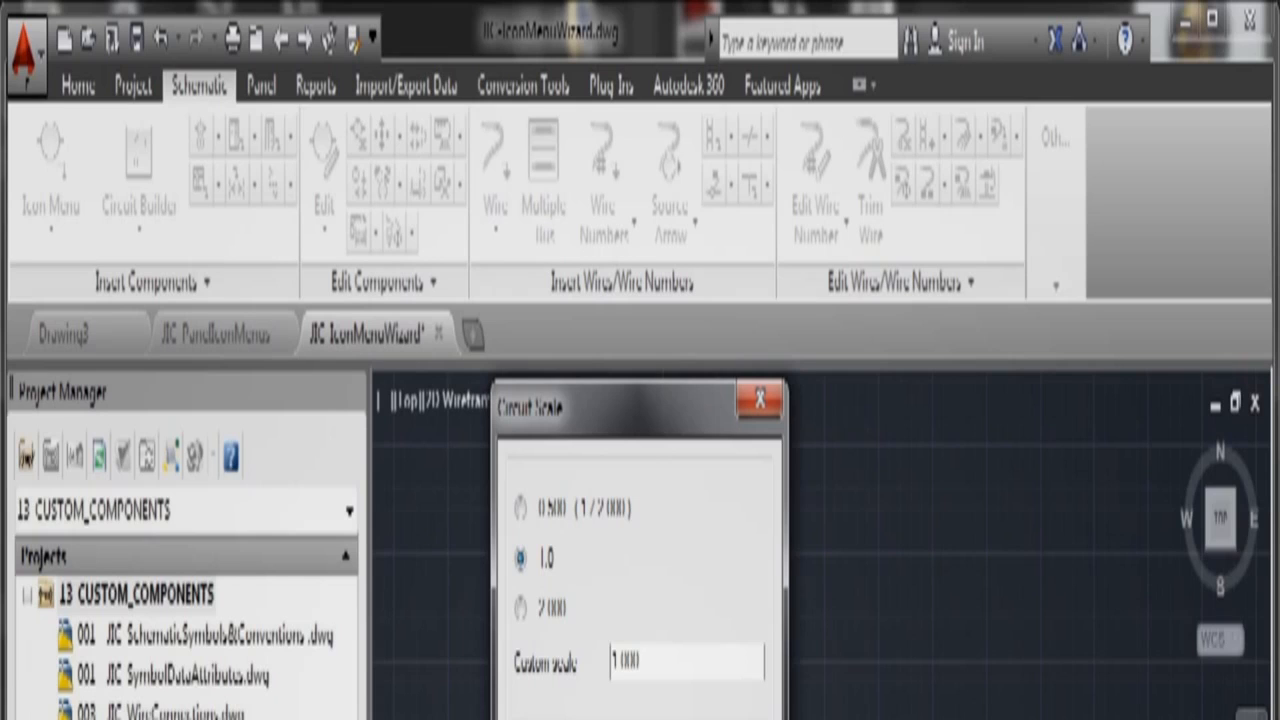
pyautogui.press('Return')
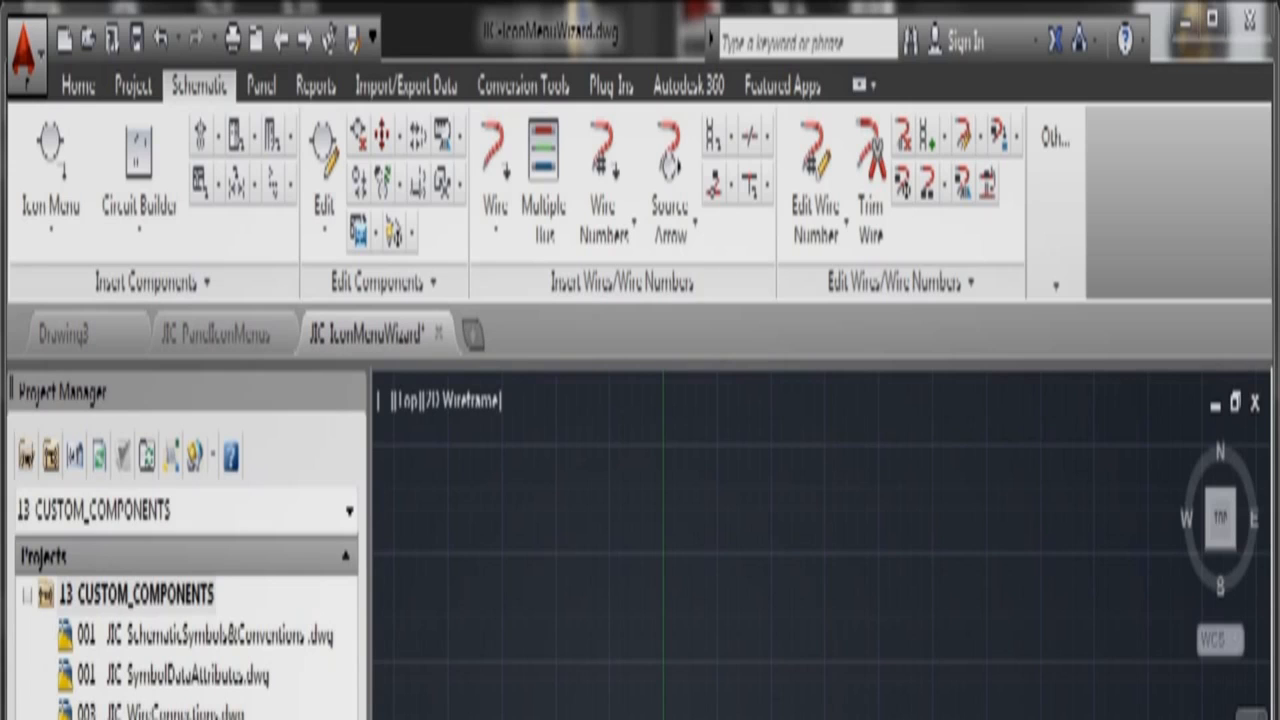
pyautogui.scroll(6, 790, 700)
# Step: Run REGEN and zoom to check the new ladder with PB005, PB006, CR005 and CR007
pyautogui.scroll(-2, 790, 700)
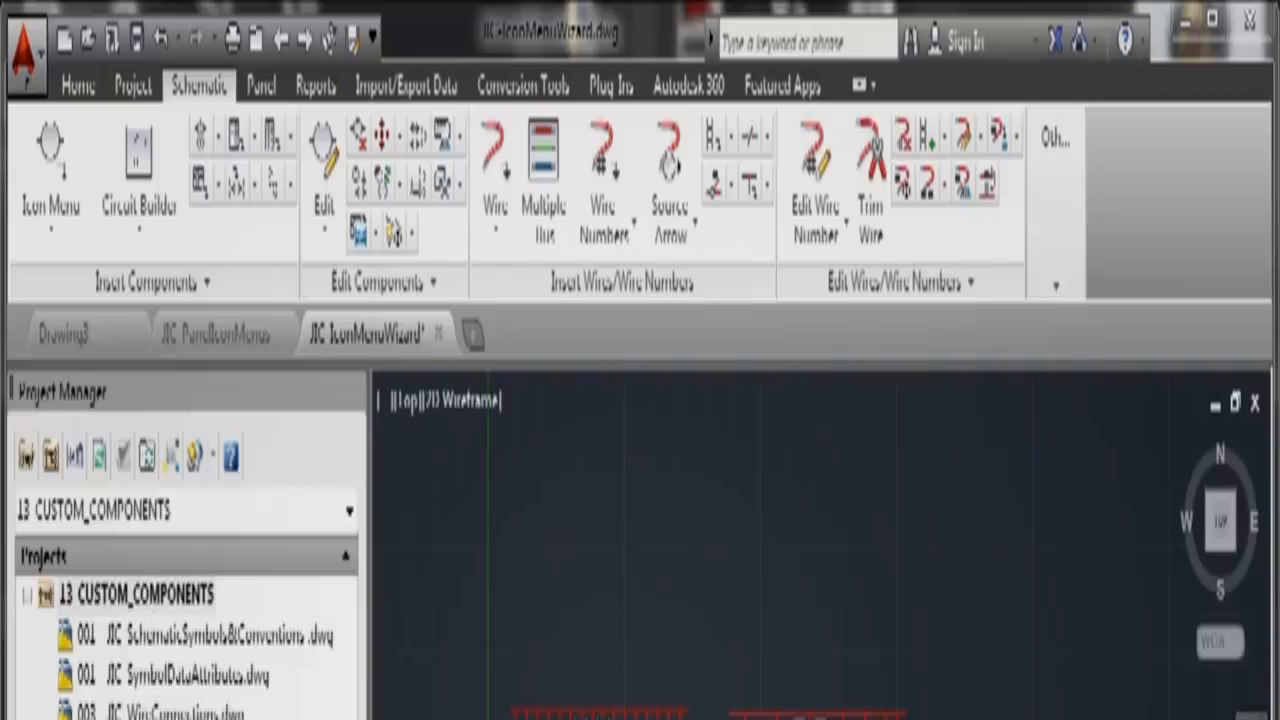
pyautogui.scroll(-2, 658, 670)
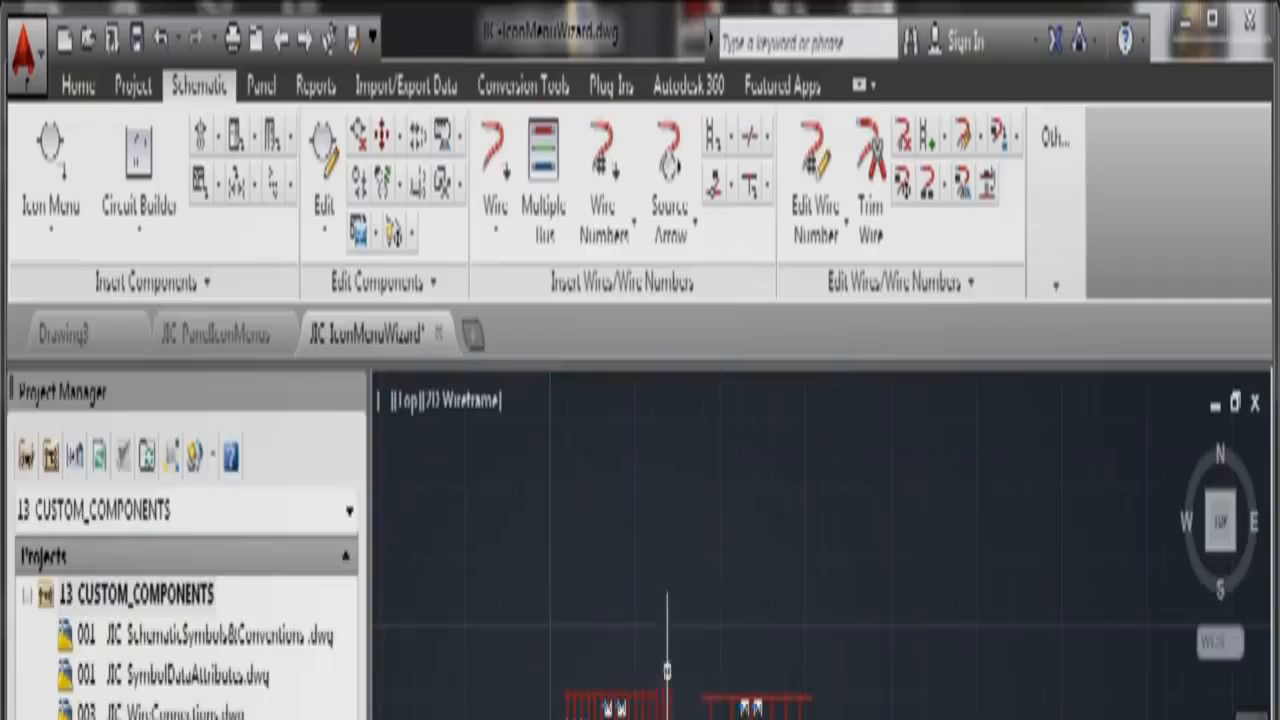
pyautogui.write('regen')
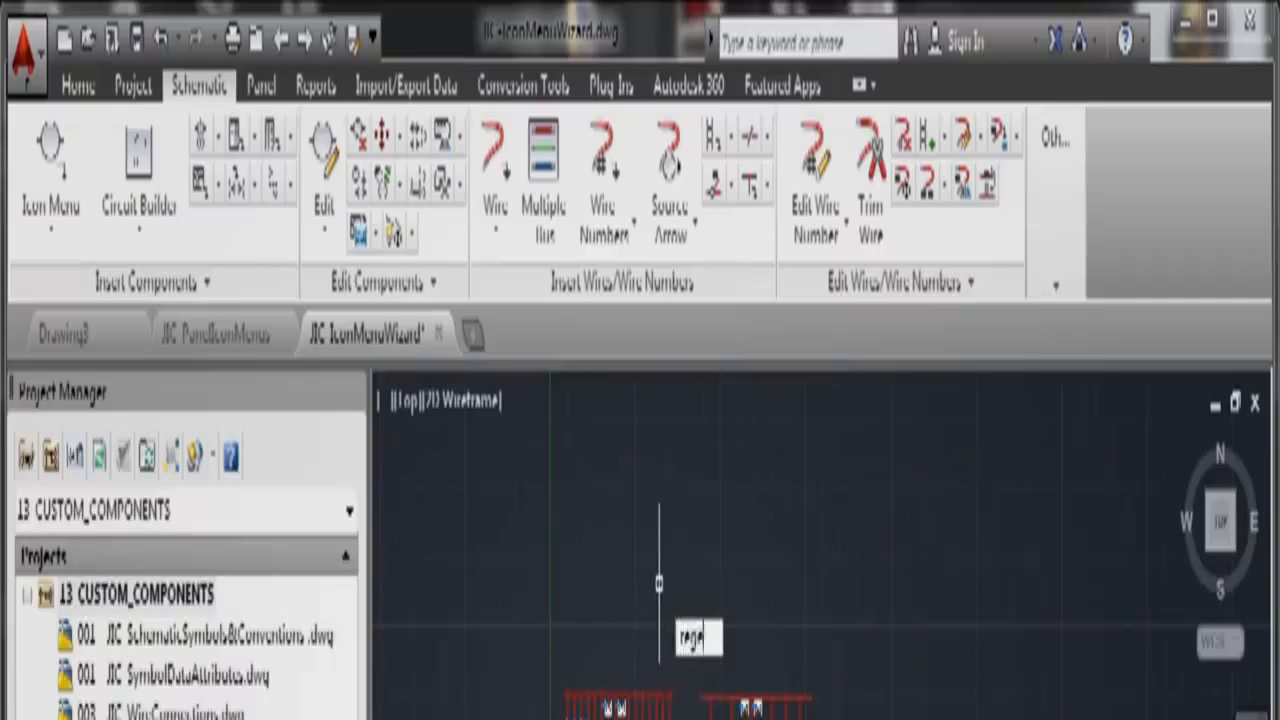
pyautogui.press('Return')
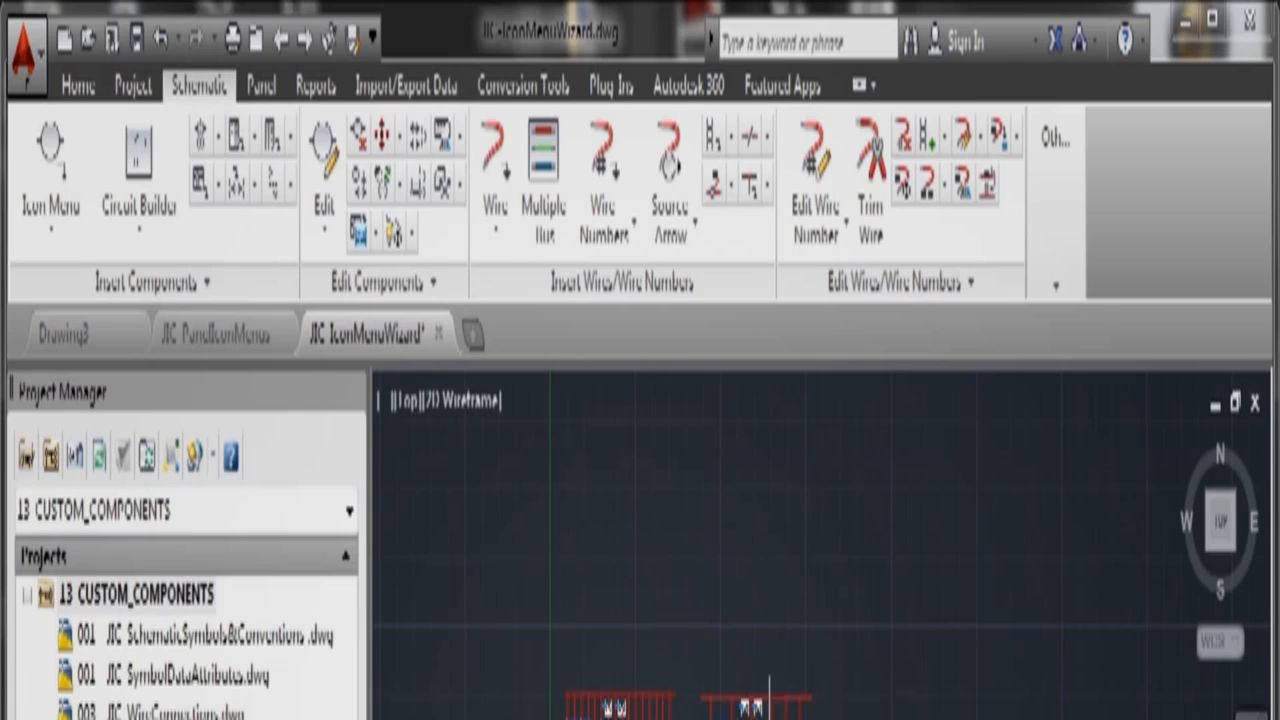
pyautogui.scroll(3, 760, 690)
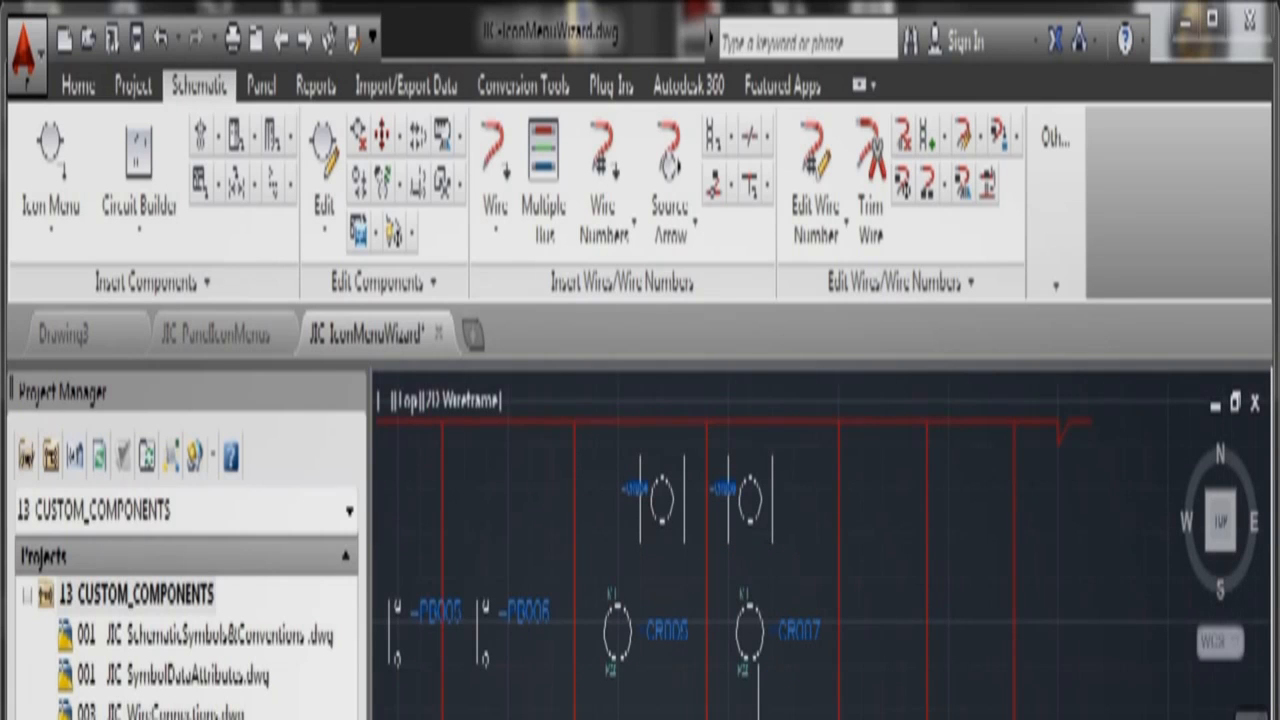
pyautogui.scroll(-4, 760, 690)
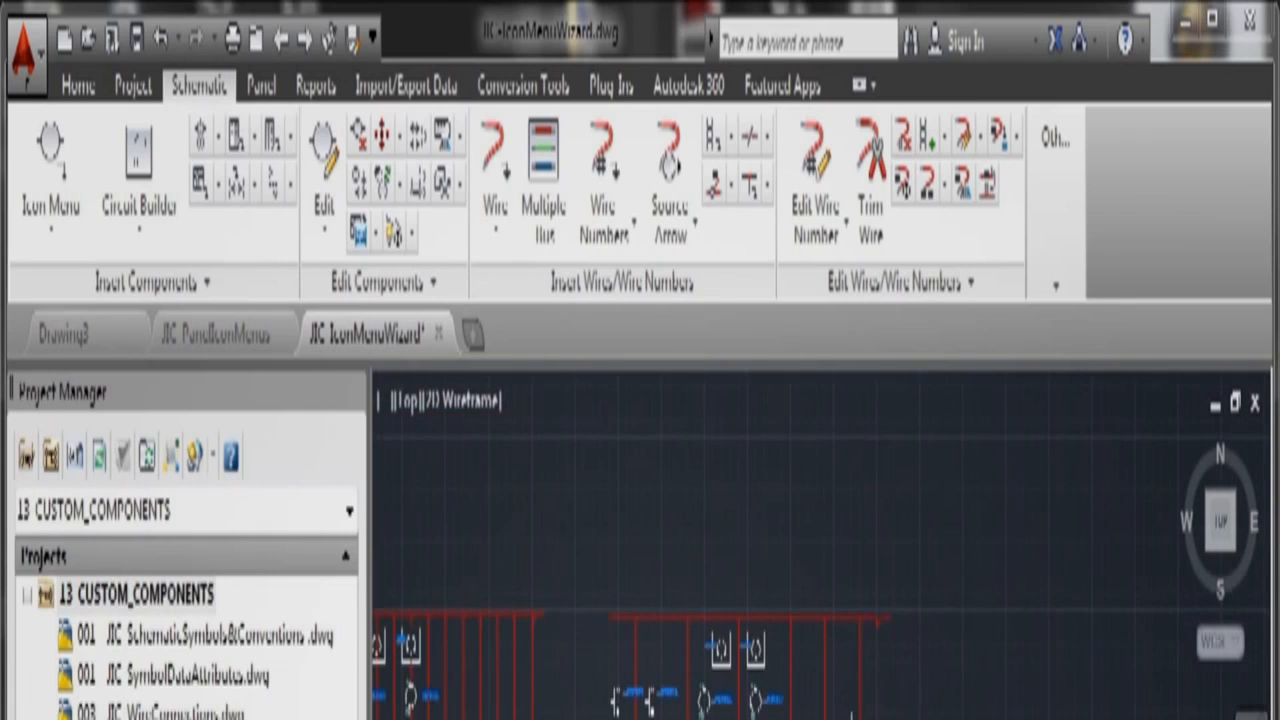
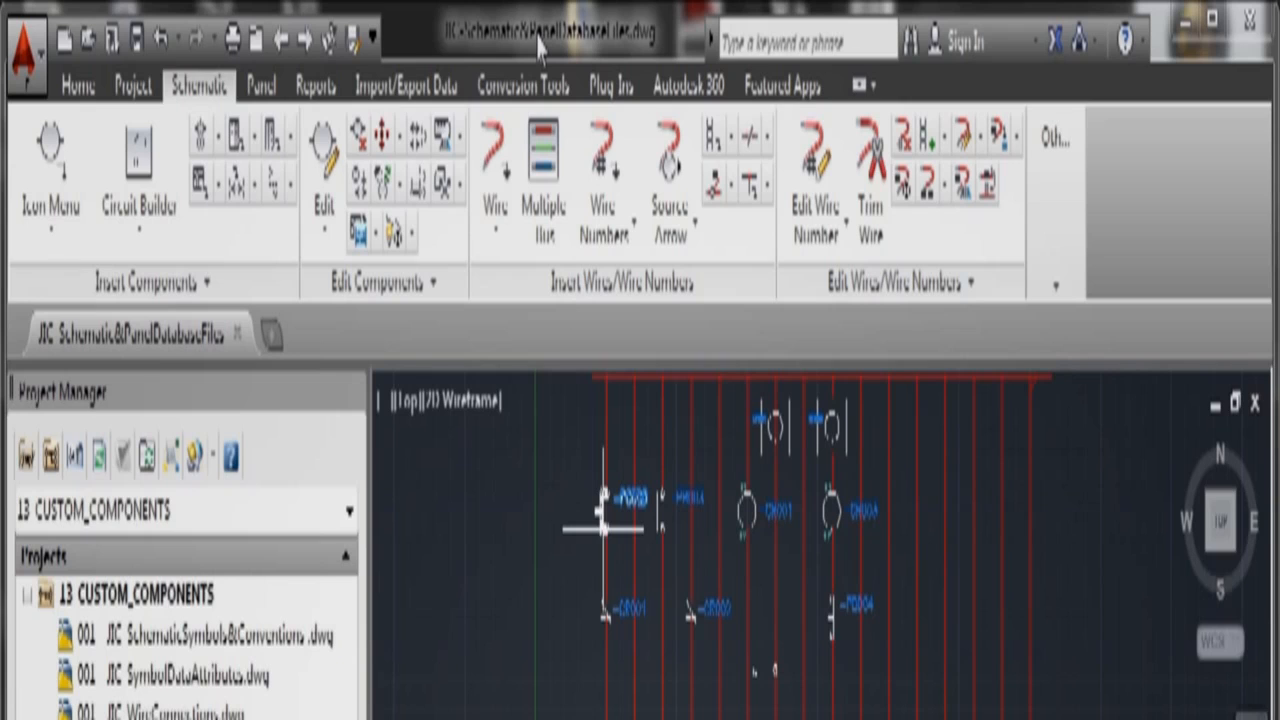
# Step: Apply the 13 CUSTOM_COMPONENTS project defaults to this drawing's settings and close Drawing Properties
pyautogui.rightClick(151, 600)
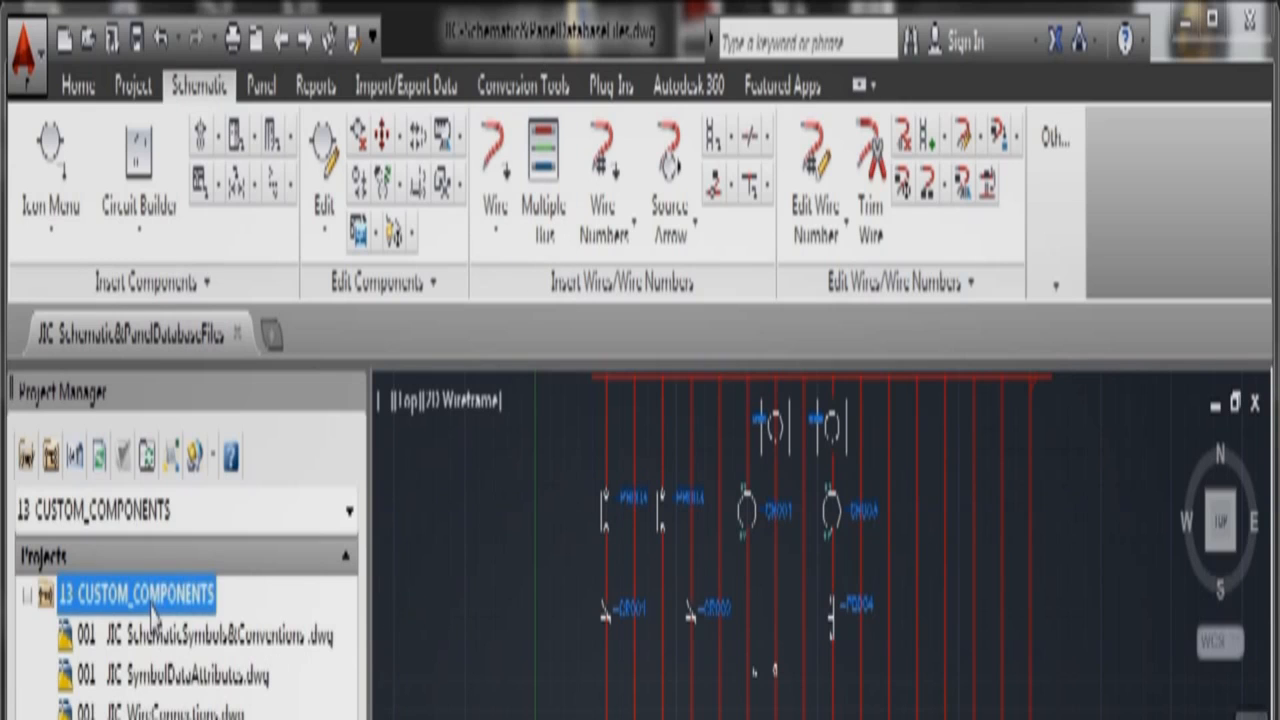
pyautogui.click(230, 718)
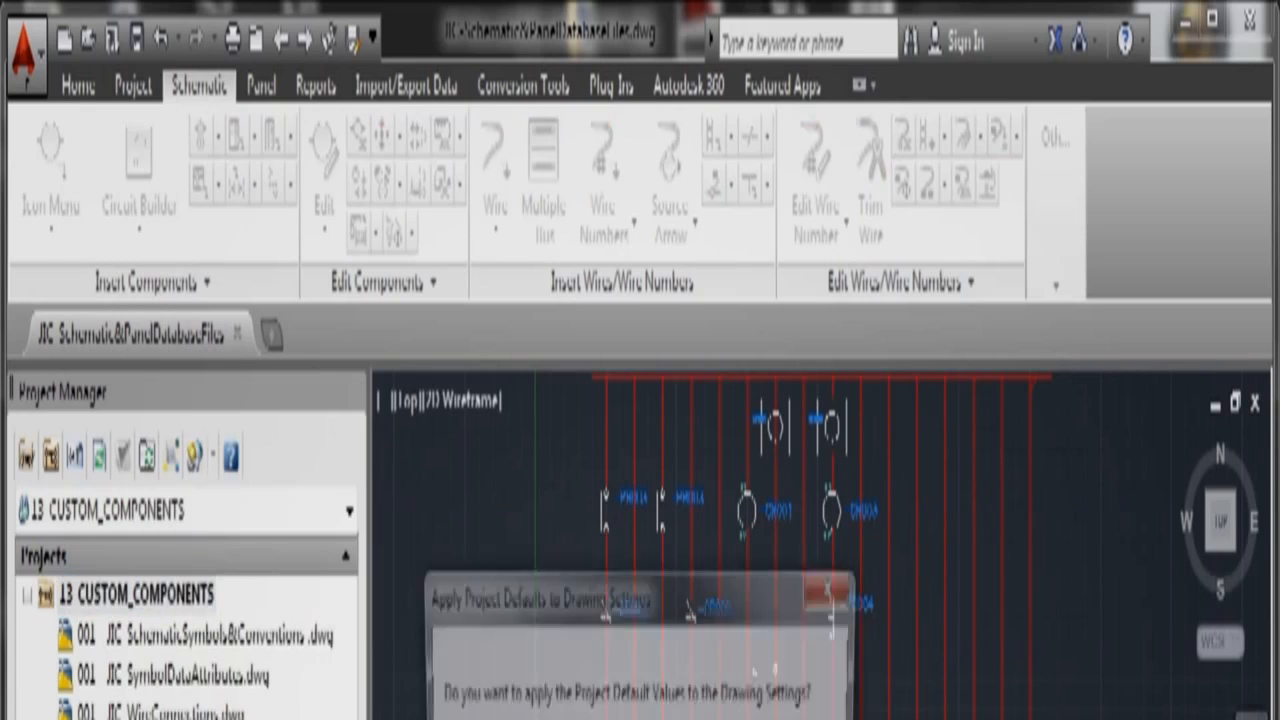
pyautogui.press('Return')
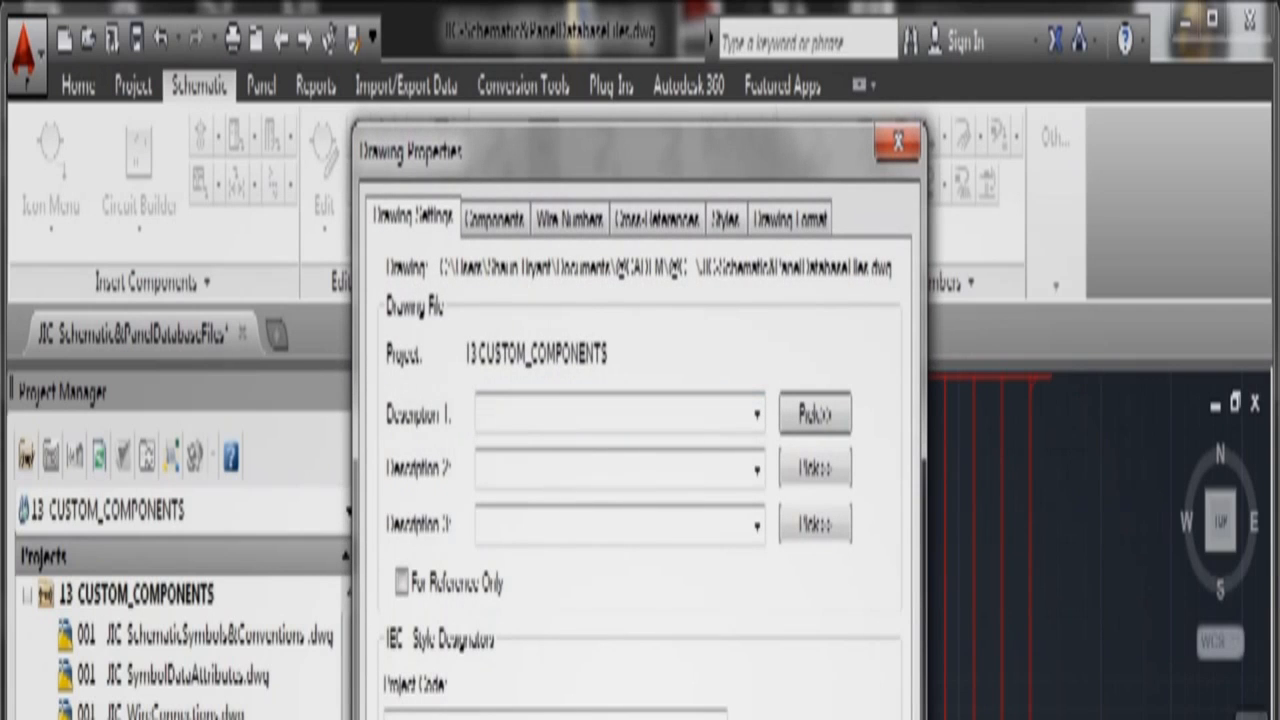
pyautogui.press('Return')
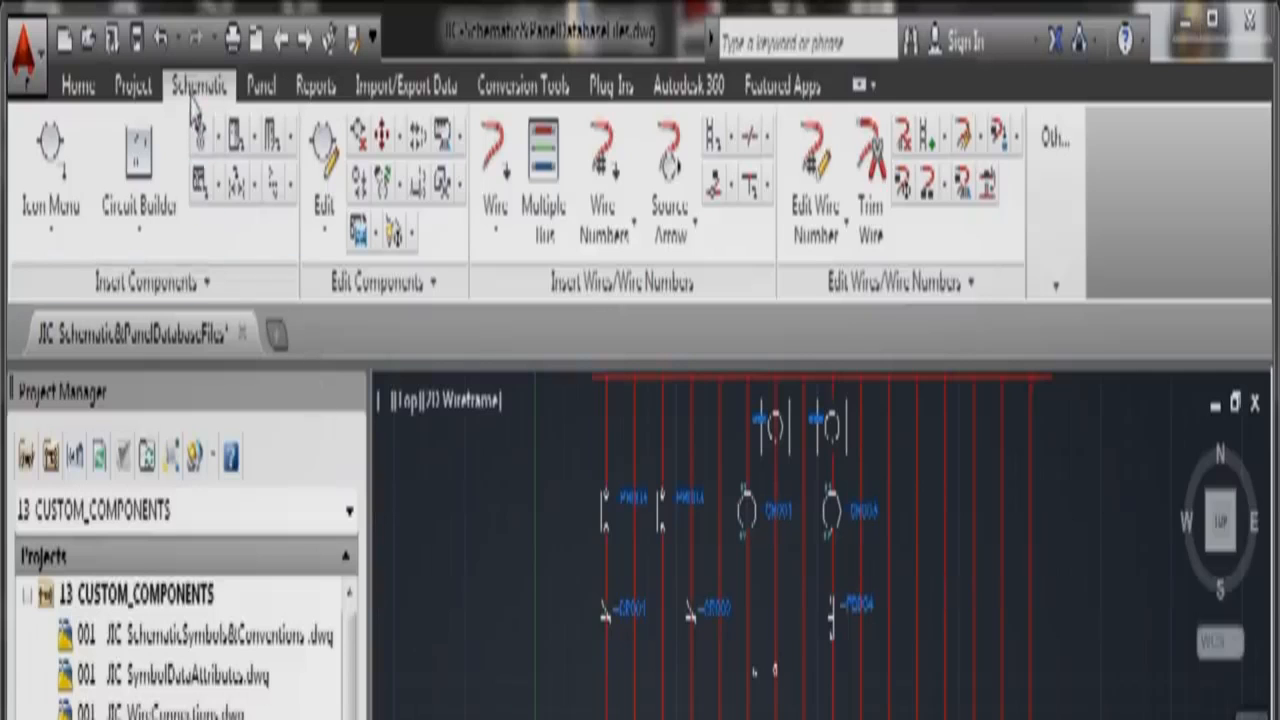
pyautogui.click(1057, 290)
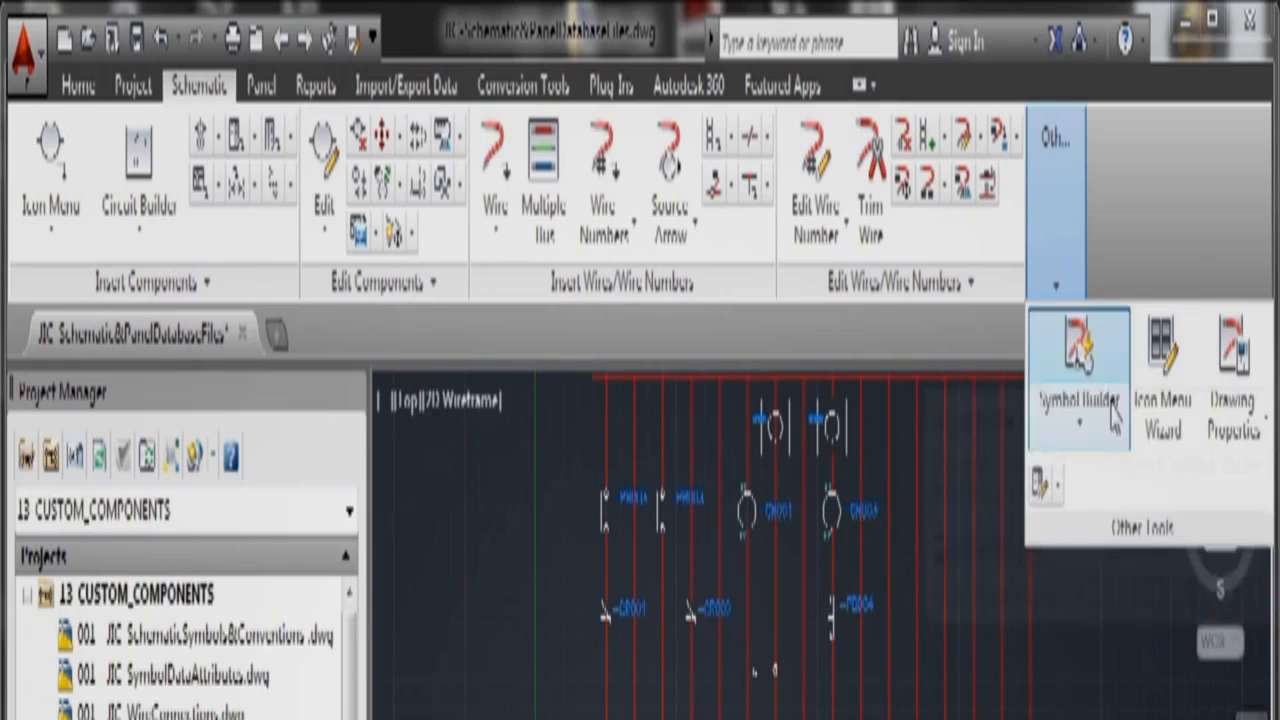
pyautogui.click(1060, 484)
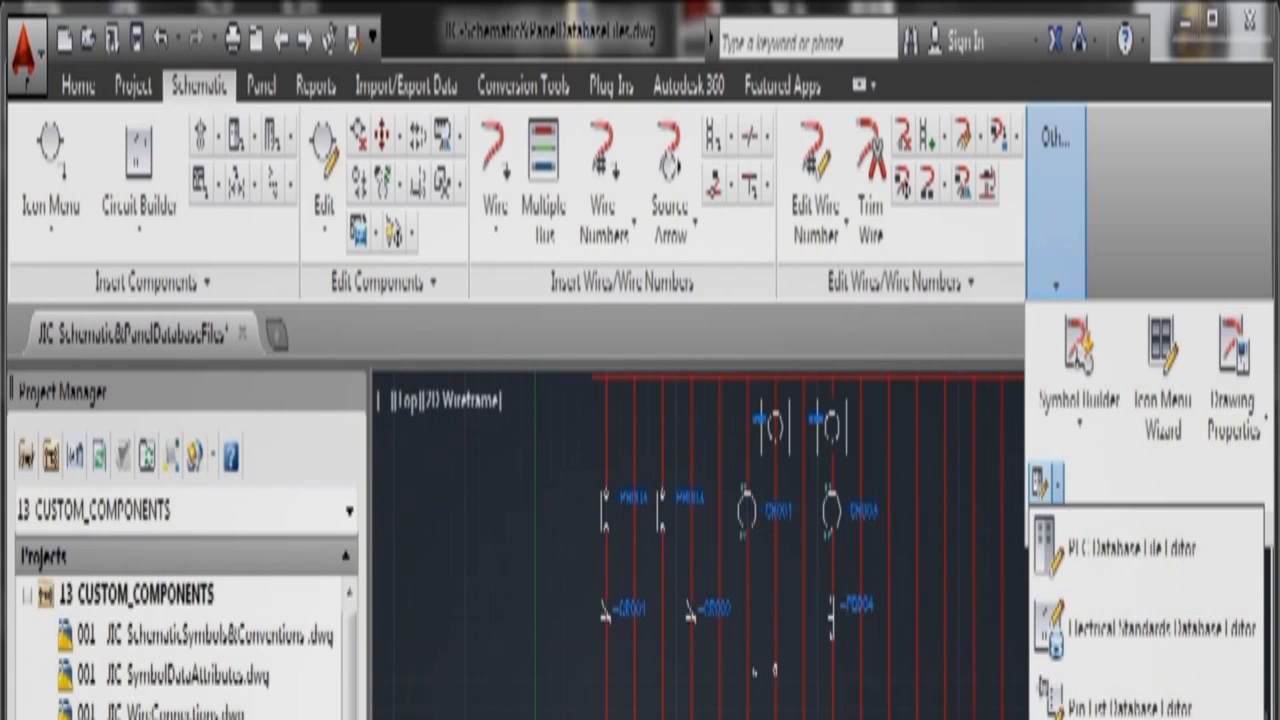
pyautogui.click(1130, 714)
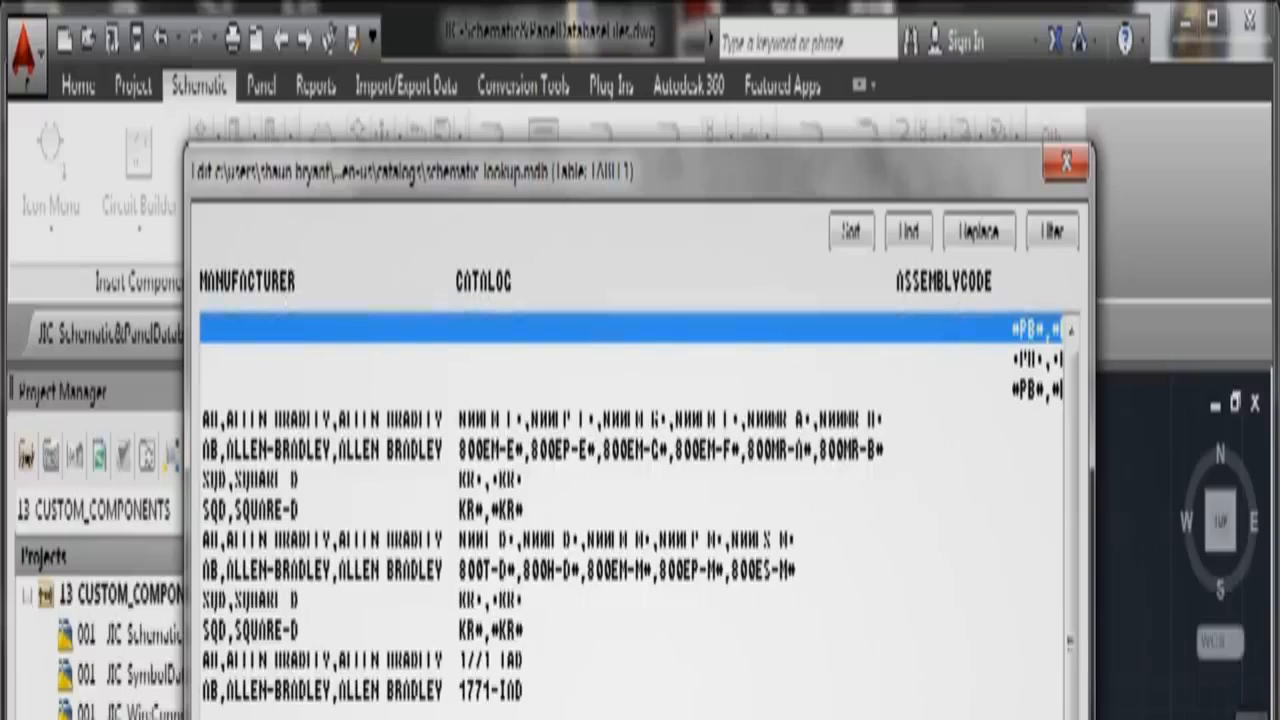
pyautogui.press('Escape')
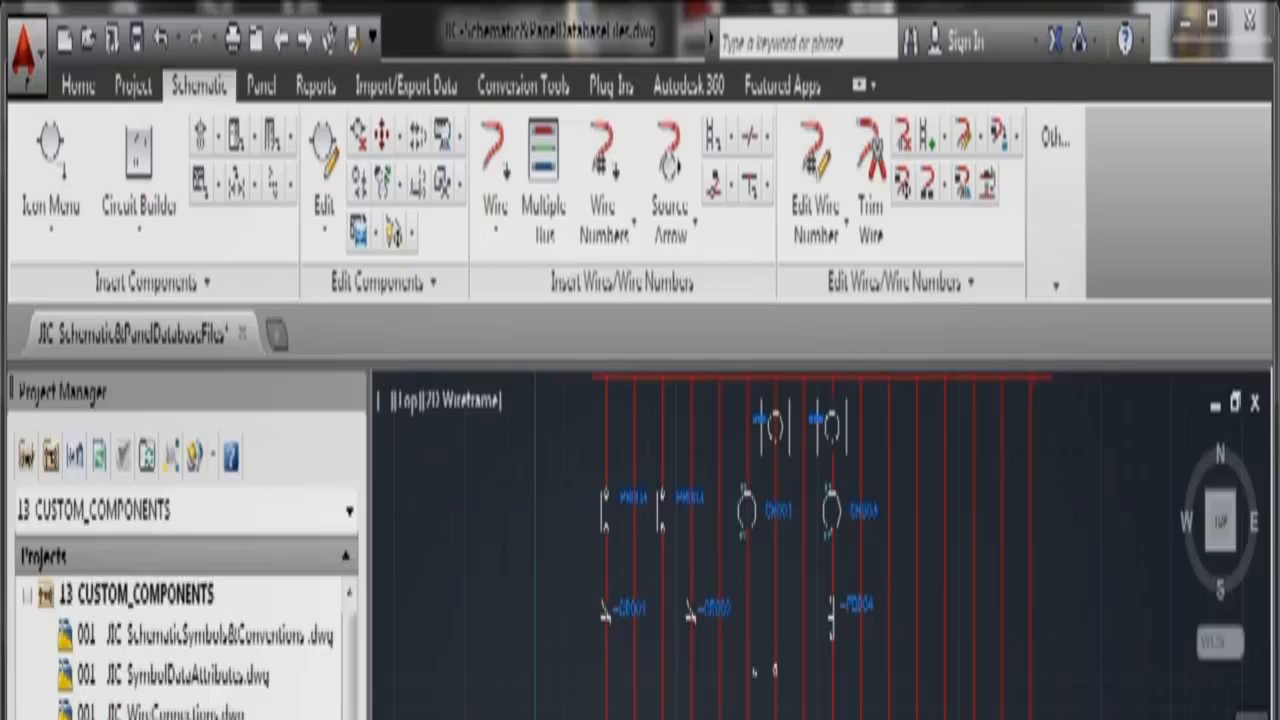
pyautogui.click(1056, 286)
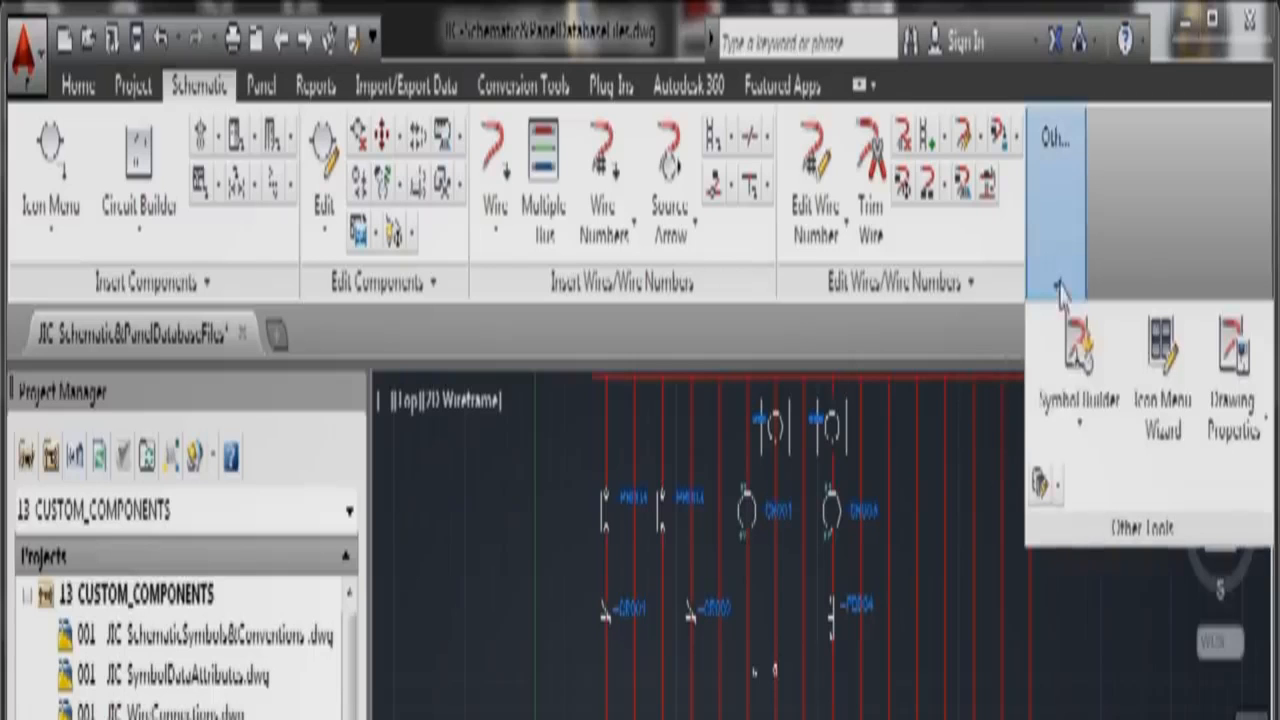
pyautogui.click(1062, 483)
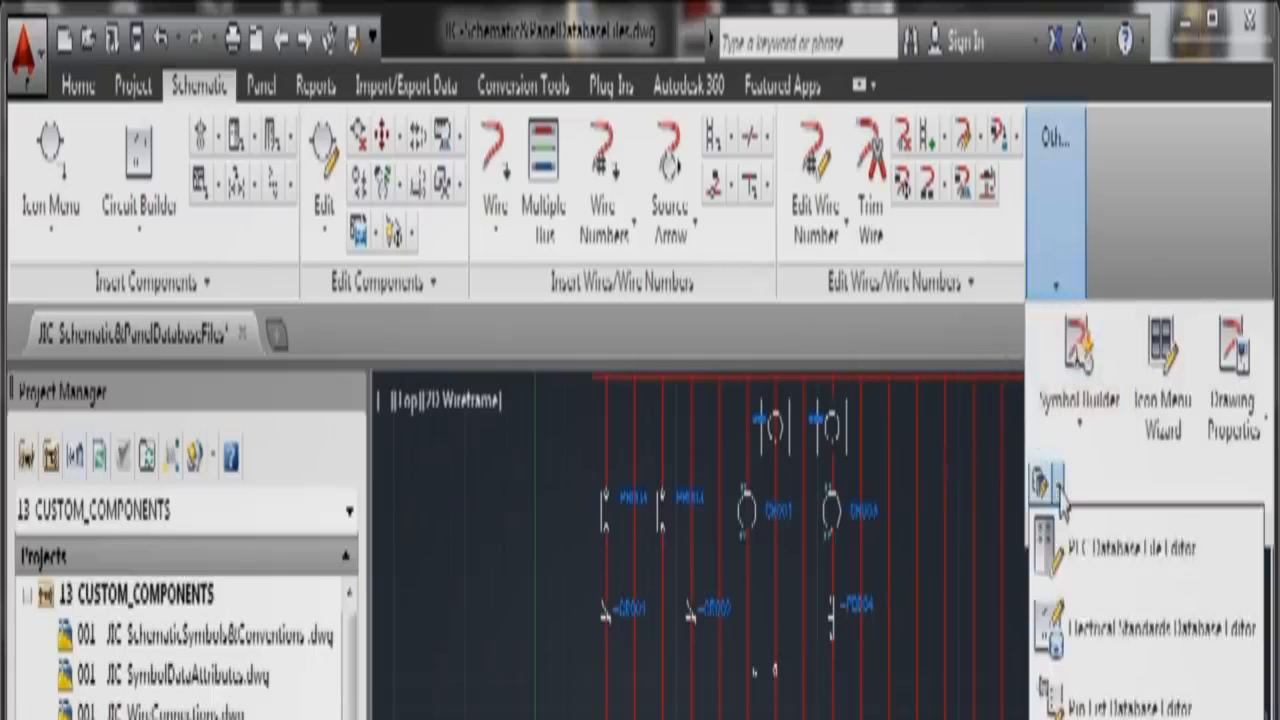
pyautogui.click(1090, 572)
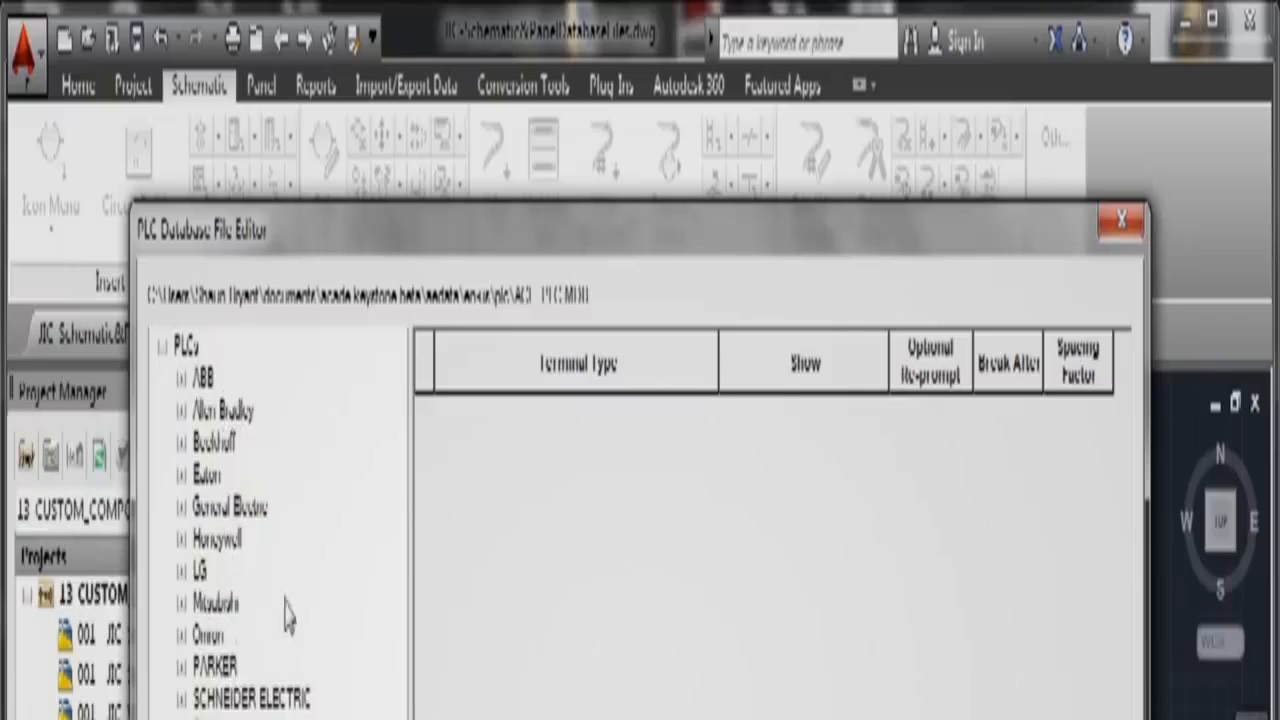
pyautogui.click(182, 379)
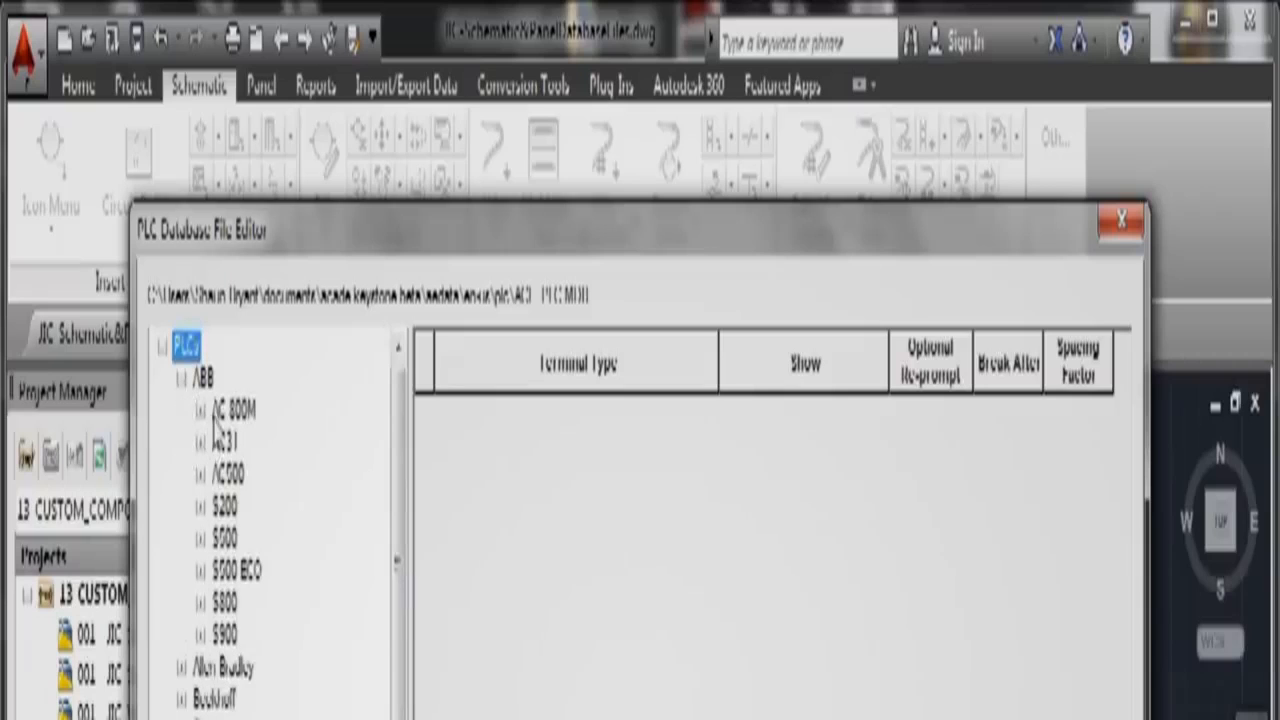
pyautogui.click(202, 508)
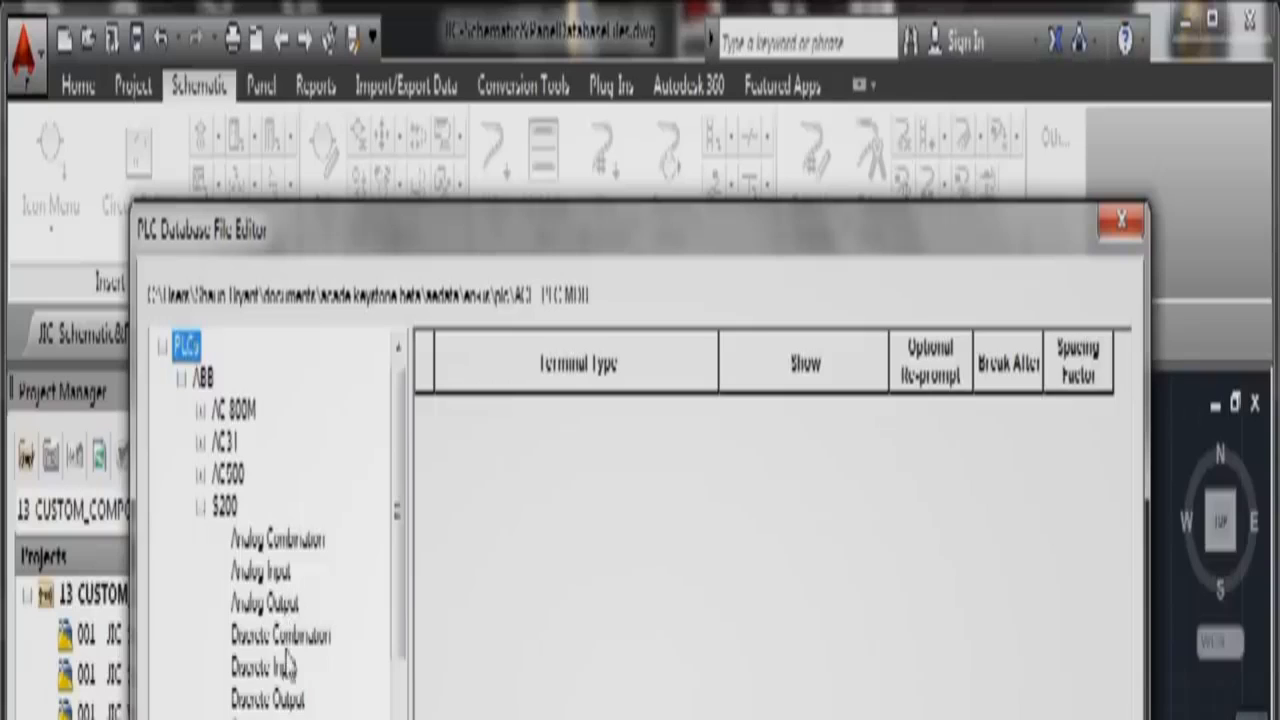
pyautogui.click(280, 546)
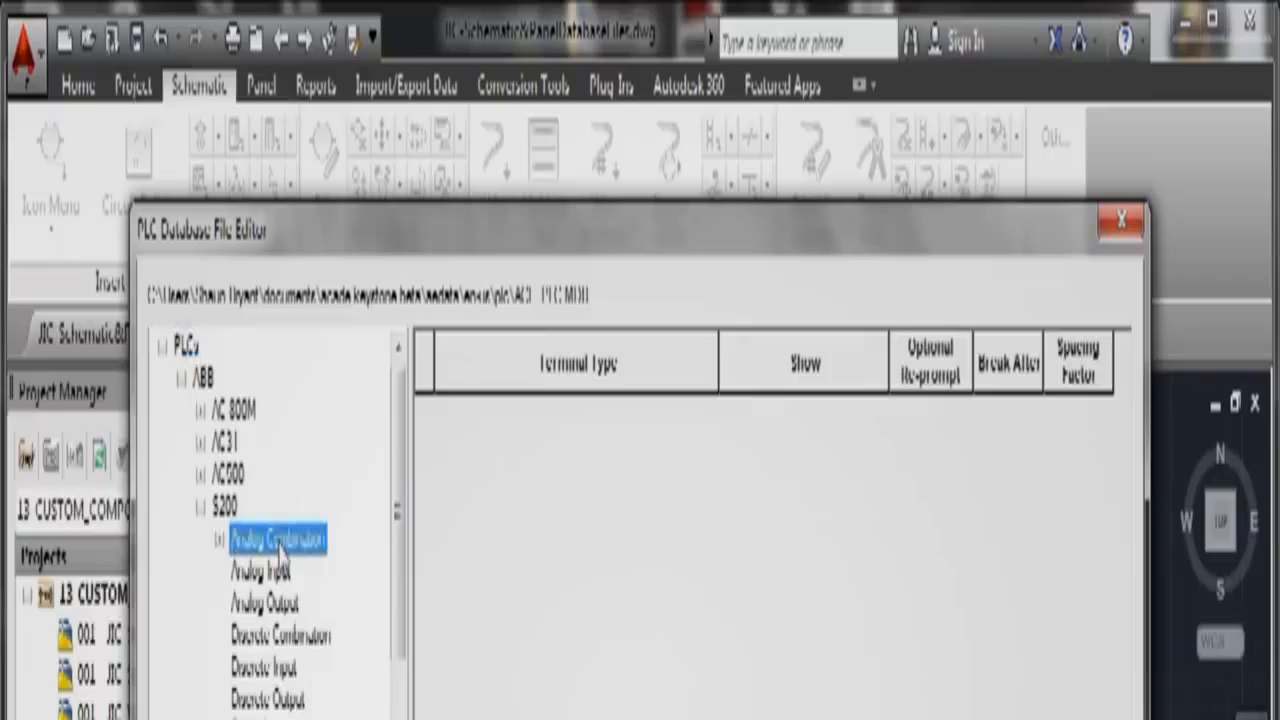
pyautogui.click(285, 574)
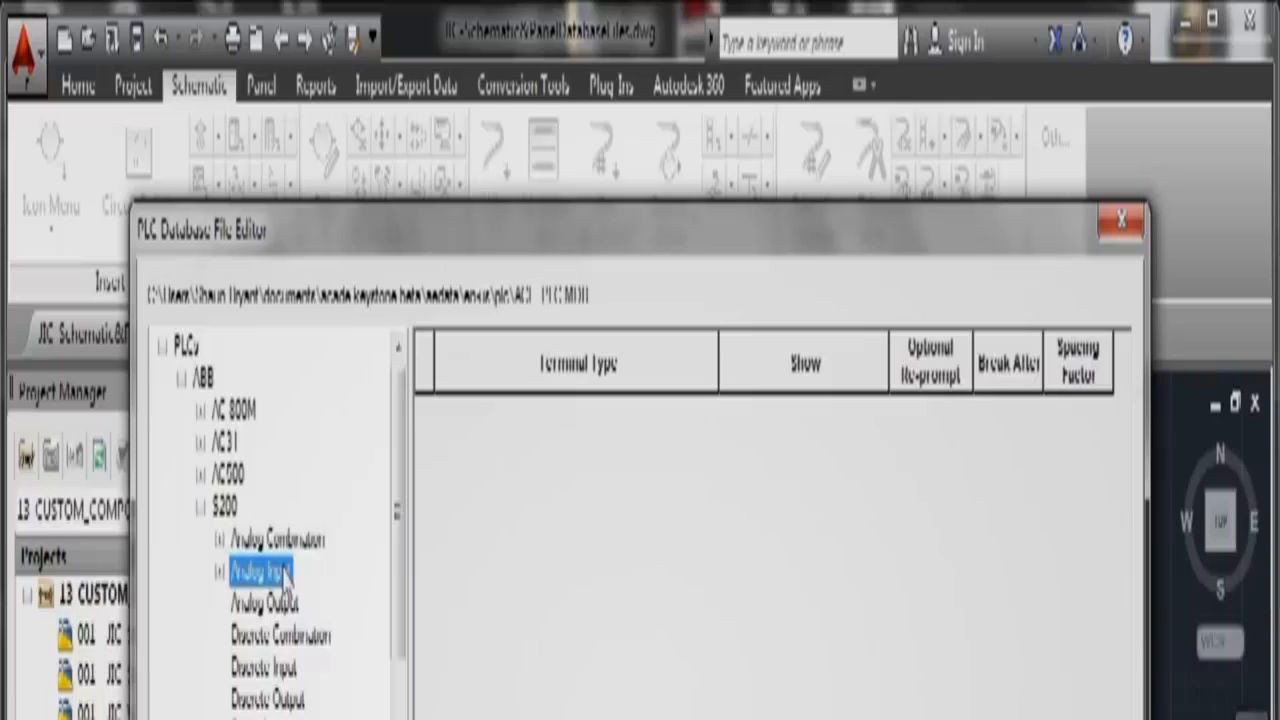
pyautogui.click(219, 540)
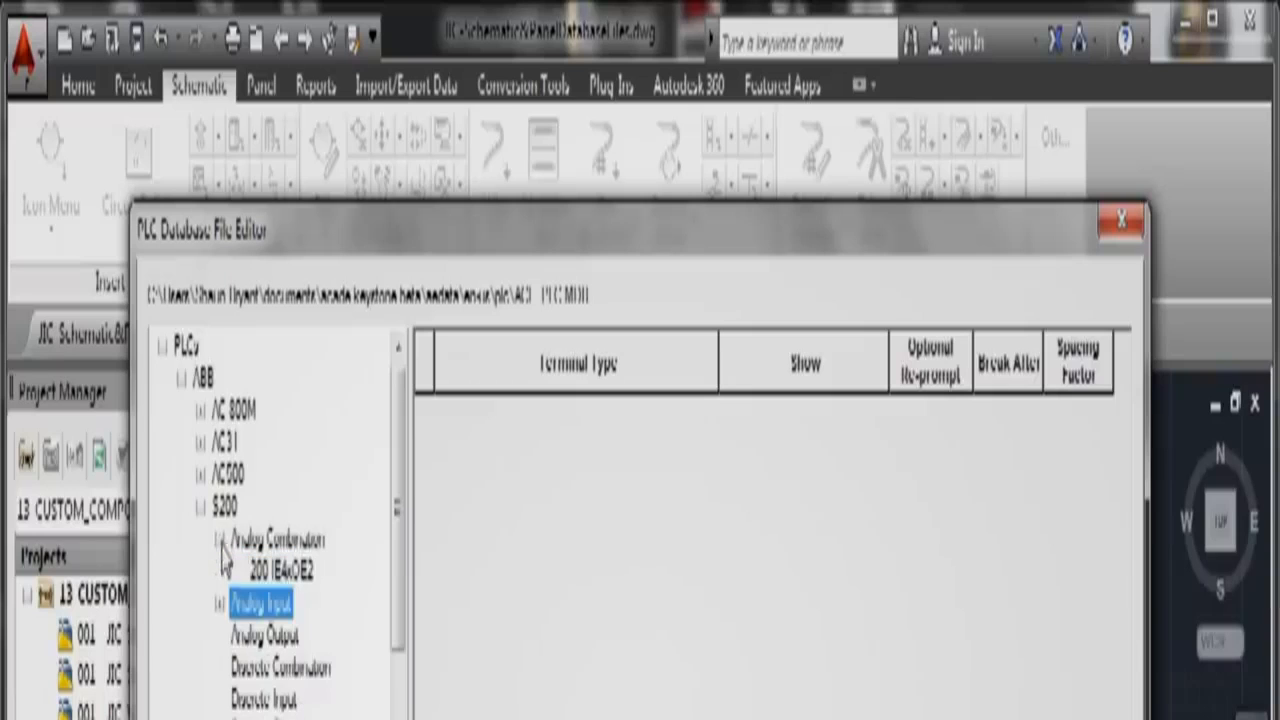
pyautogui.click(280, 572)
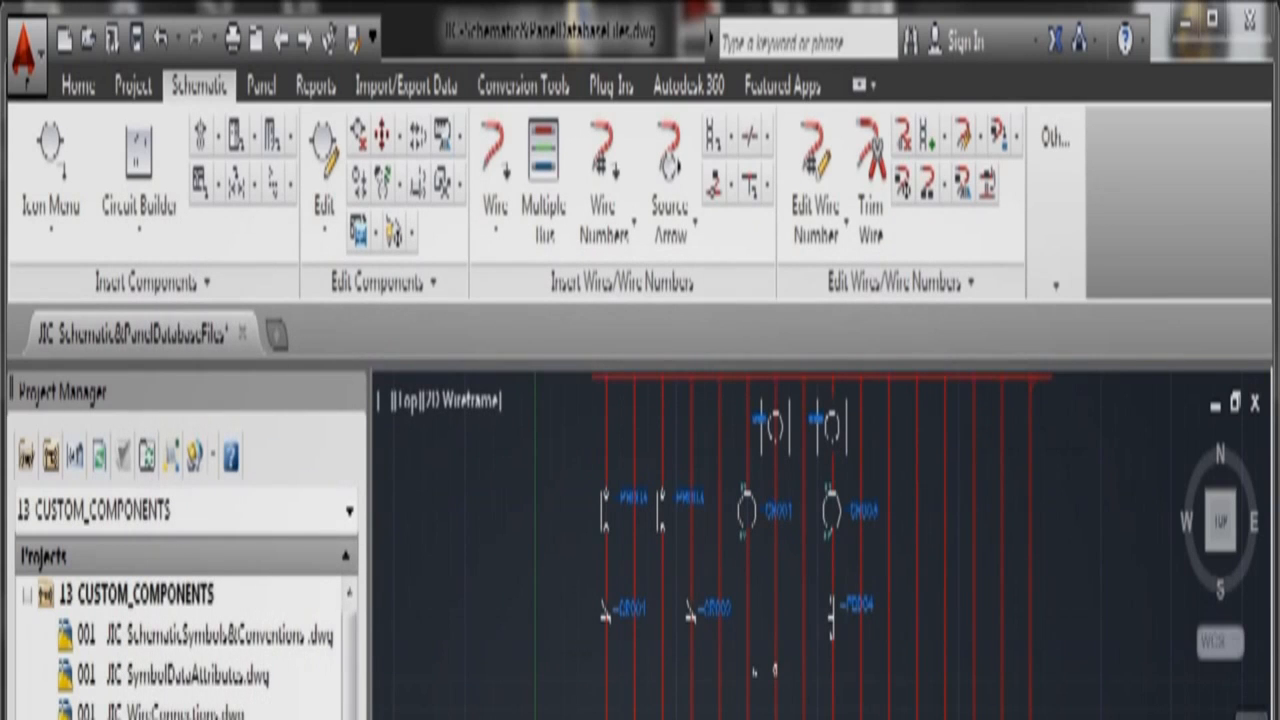
pyautogui.click(259, 88)
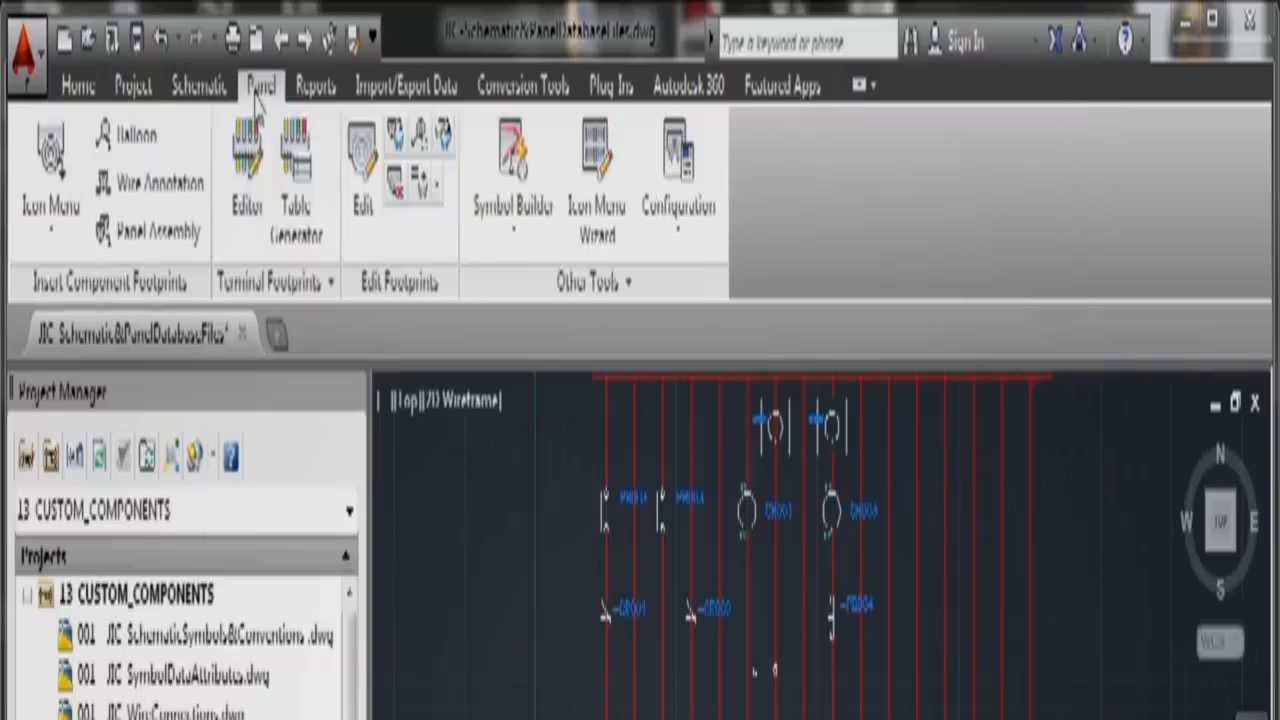
pyautogui.click(640, 290)
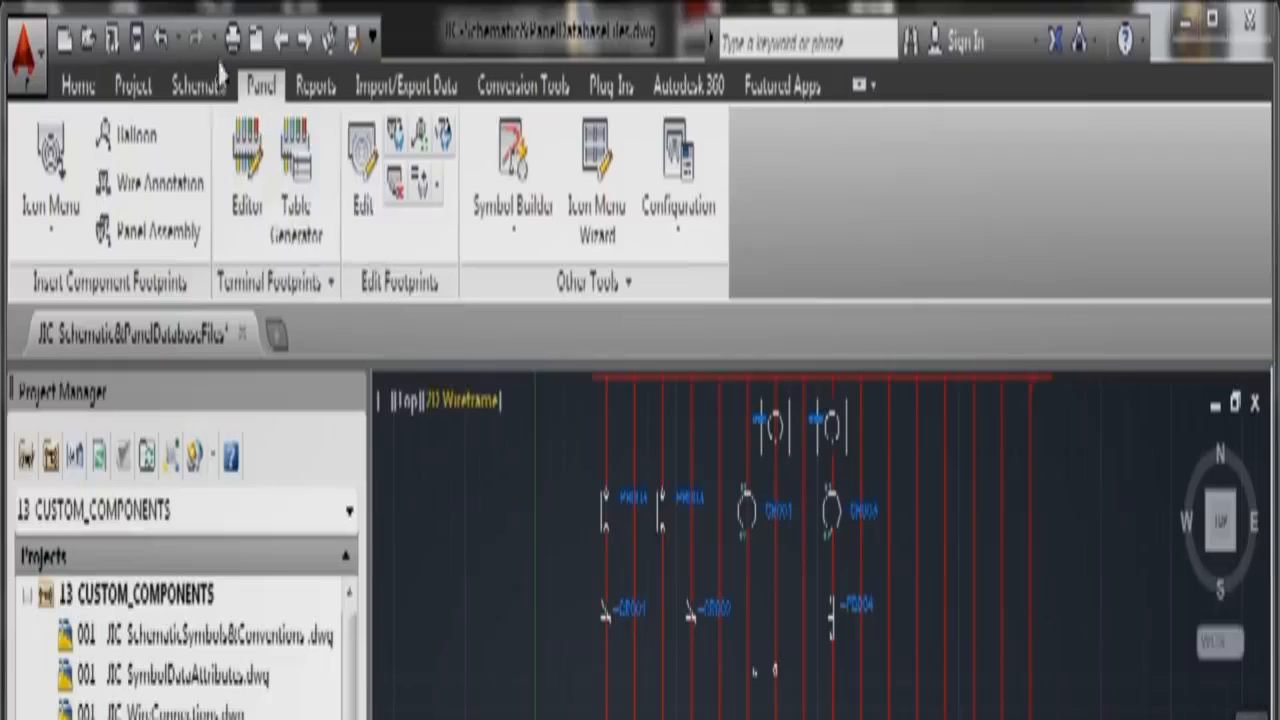
pyautogui.click(200, 87)
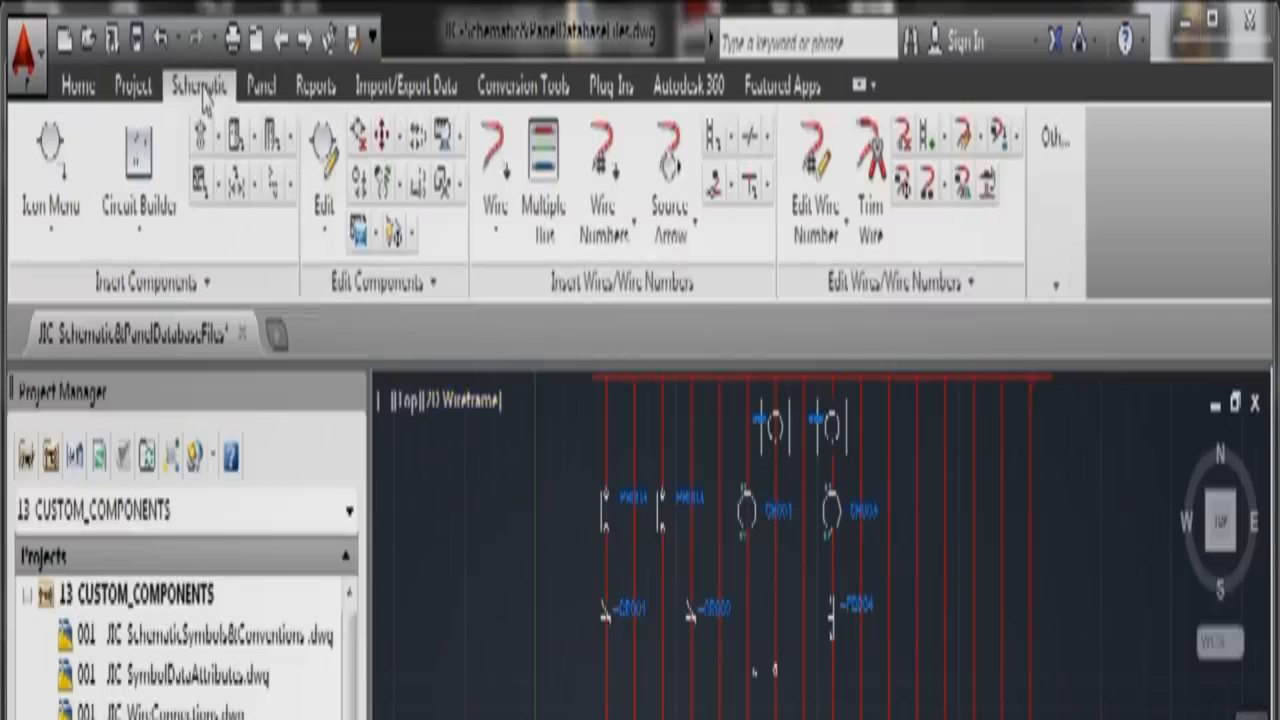
# Step: Open the Terminal Properties Database Editor on manufacturer AB's terminal table in default_cat.mdb
pyautogui.click(1056, 284)
pyautogui.click(1058, 484)
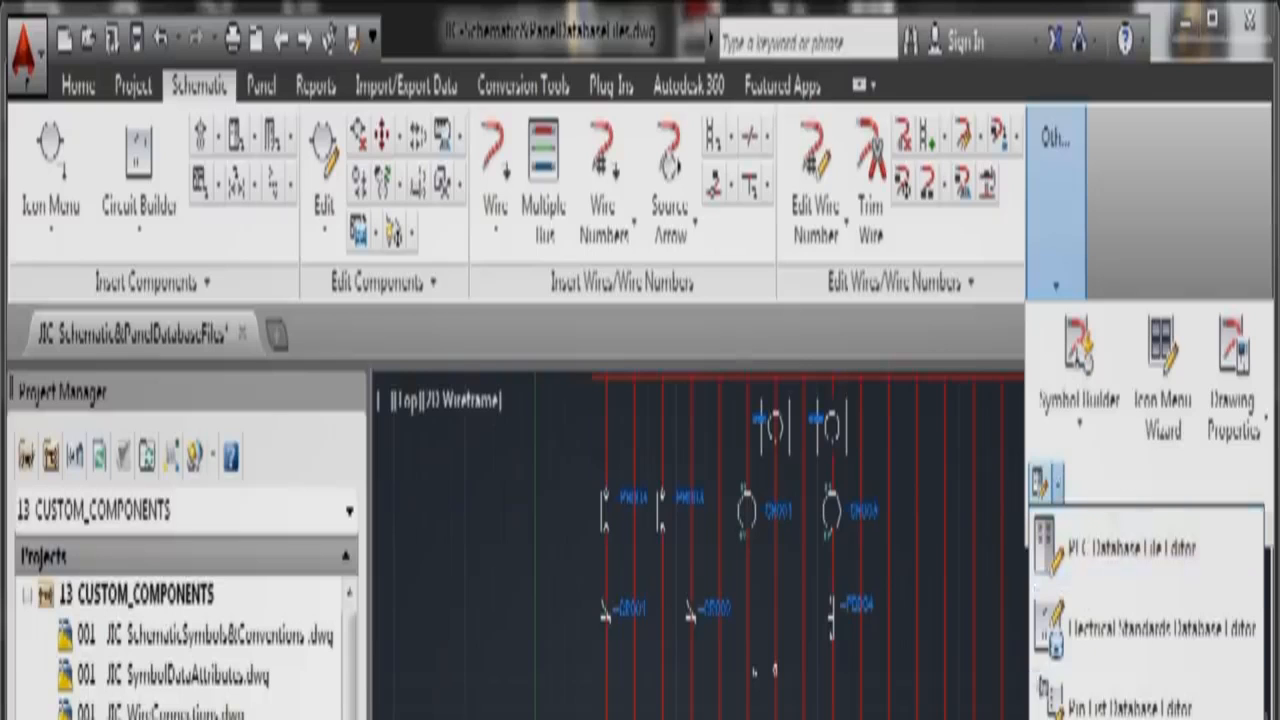
pyautogui.click(1110, 718)
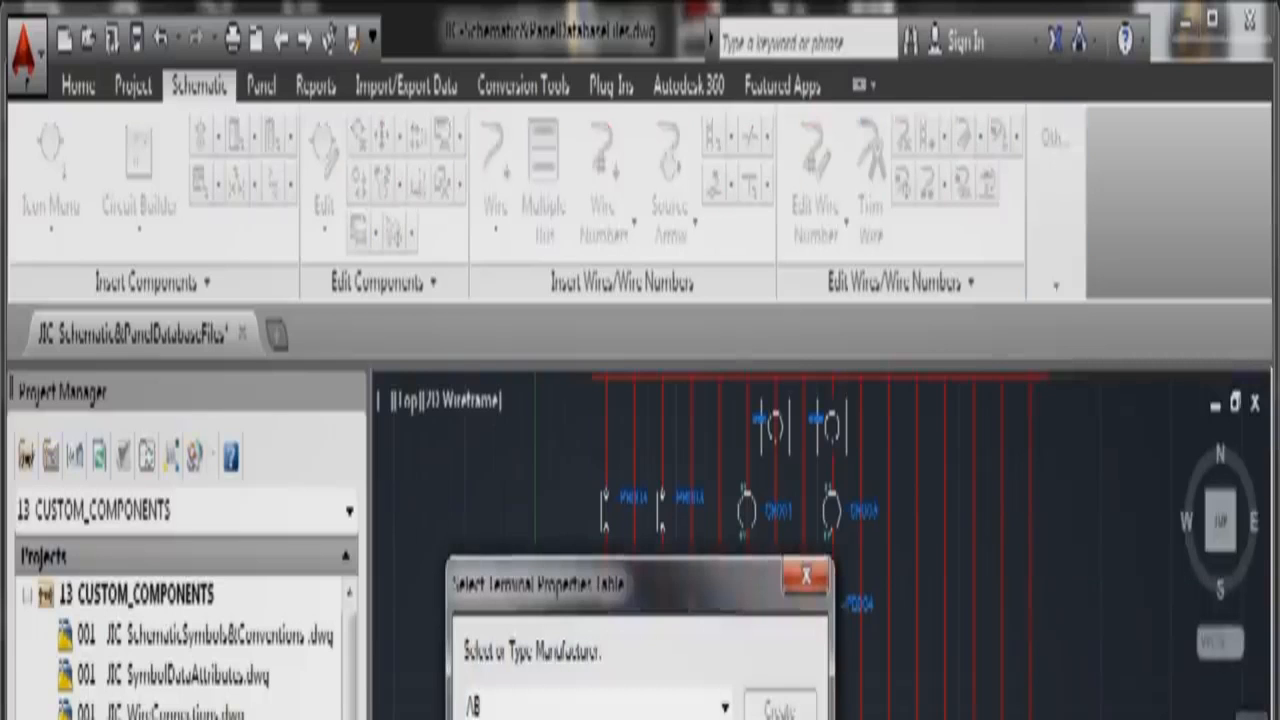
pyautogui.press('Return')
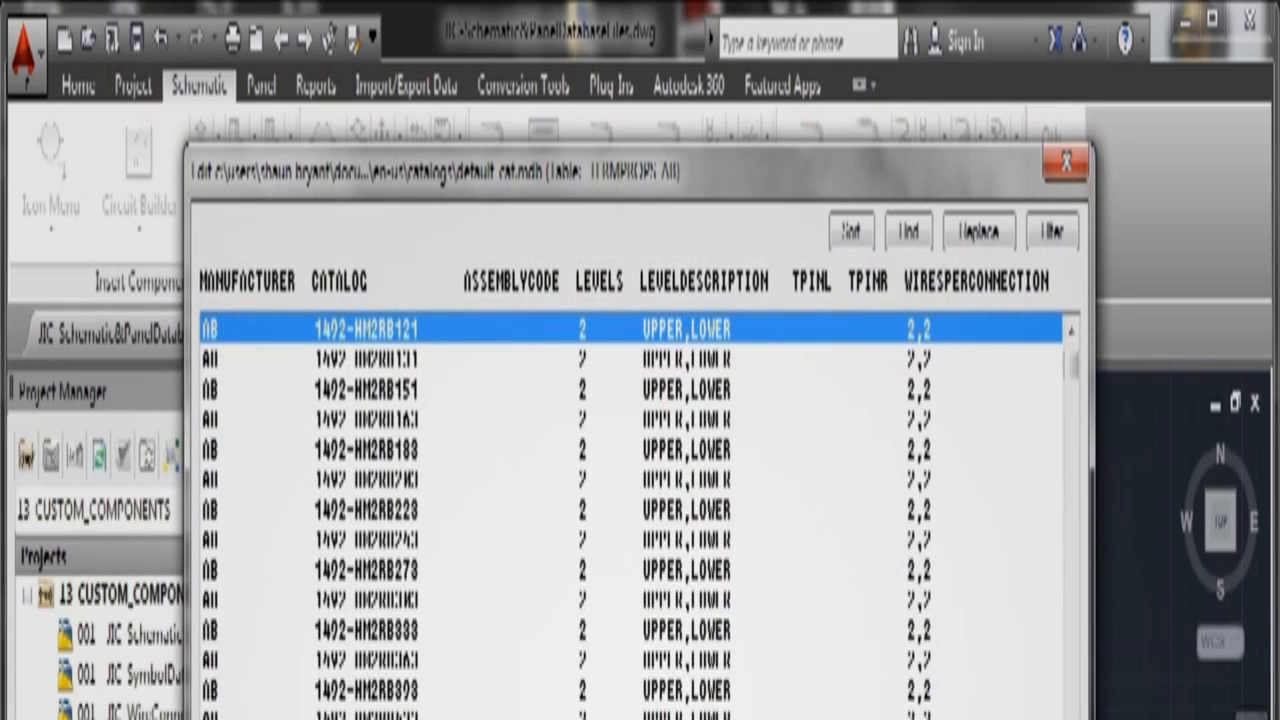